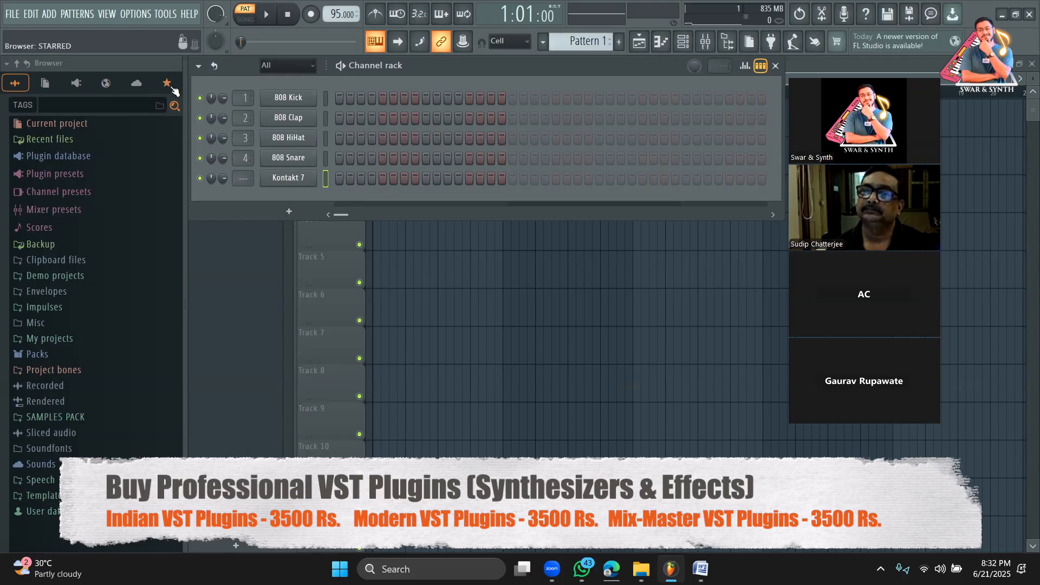
Find the Scaler VST generator by Plugin Boutique, add it as a new channel, and move its window up over the channel rack
{"action": "left_click", "coordinate": [289, 211]}
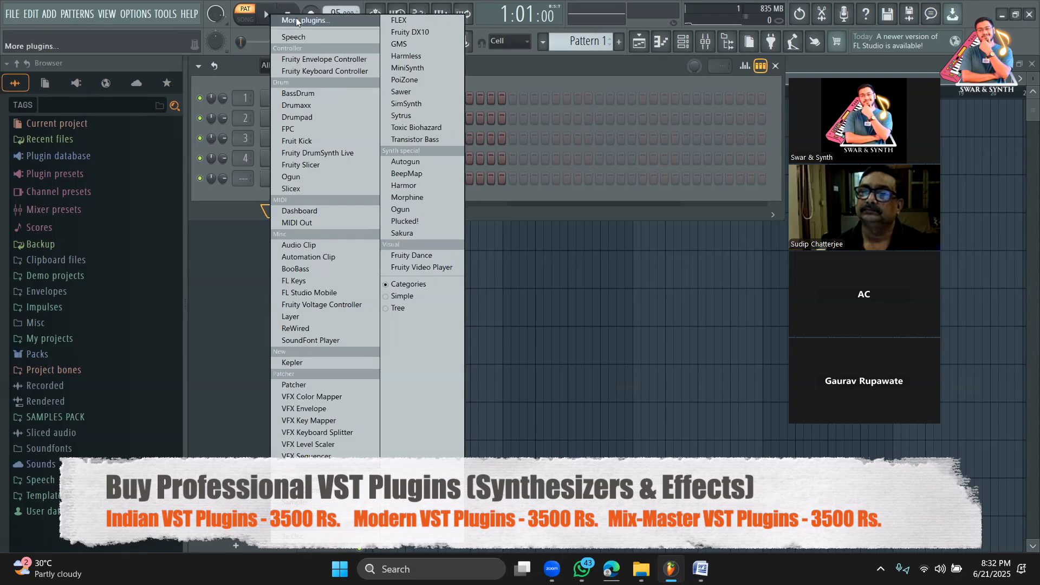
{"action": "left_click", "coordinate": [297, 22]}
{"action": "left_click", "coordinate": [506, 518]}
{"action": "type", "text": "c"}
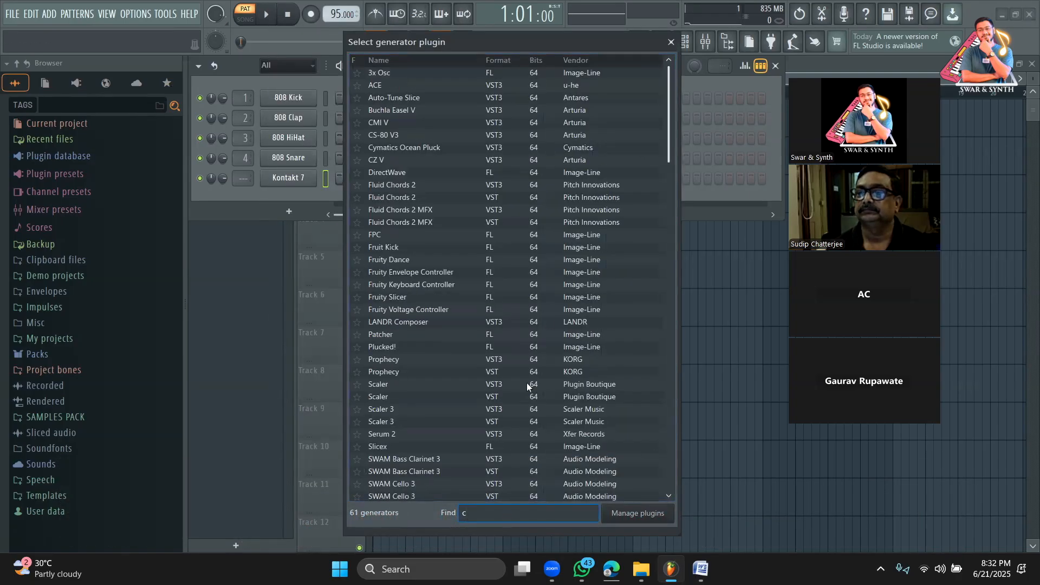
{"action": "key", "text": "BackSpace"}
{"action": "type", "text": "sc"}
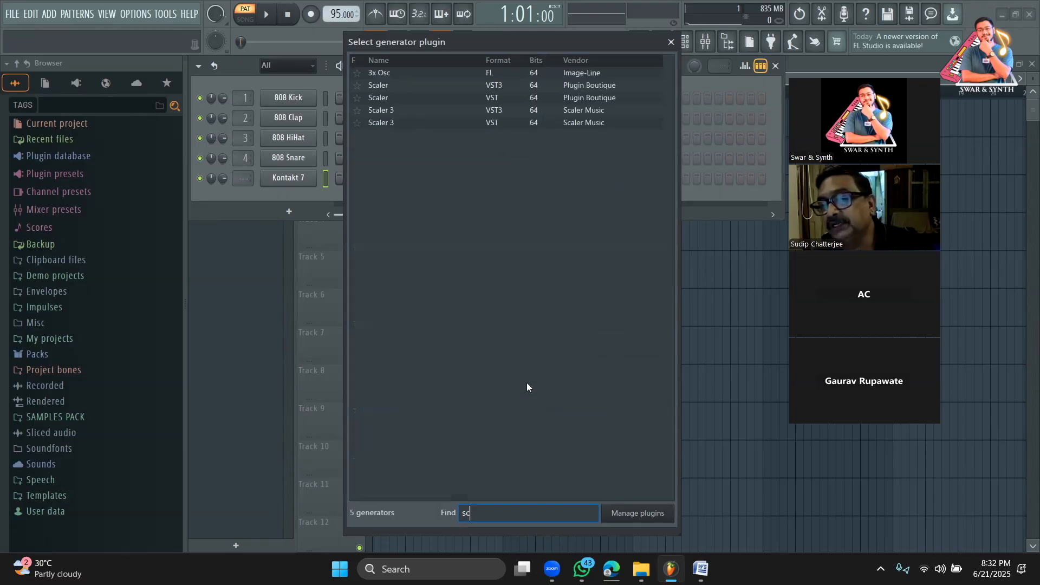
{"action": "left_click", "coordinate": [491, 98]}
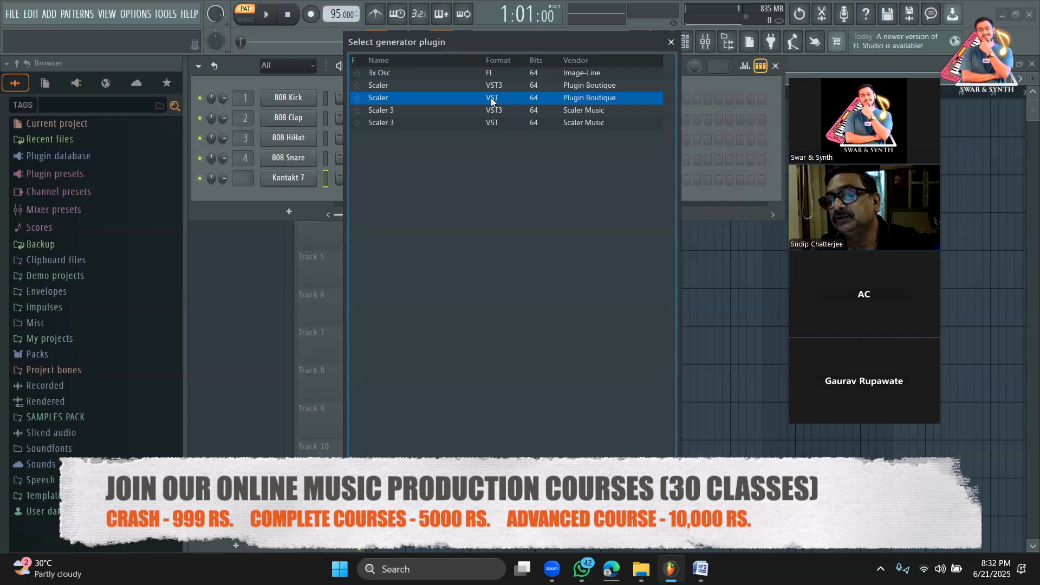
{"action": "double_click", "coordinate": [492, 99]}
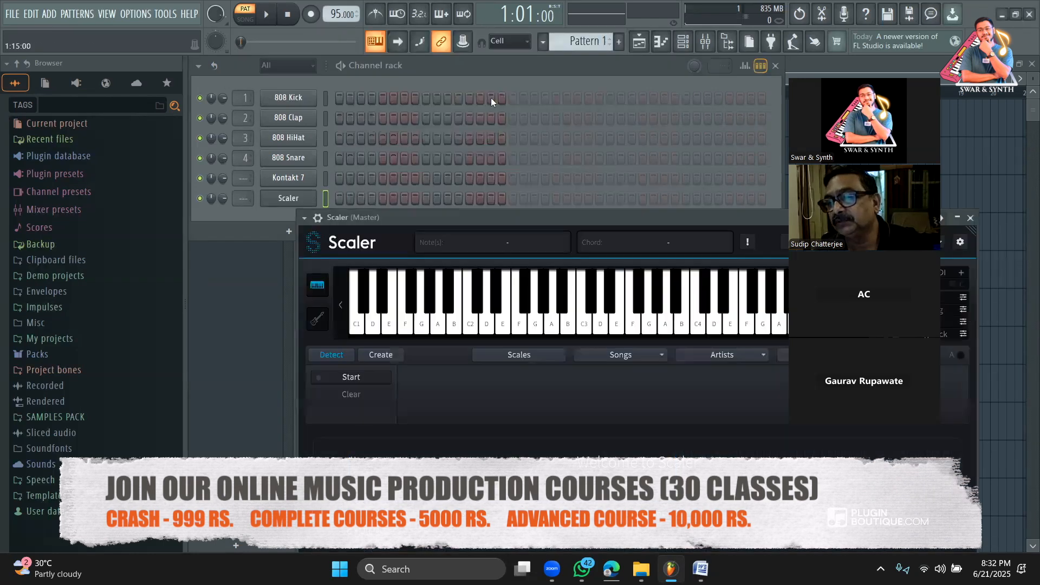
{"action": "left_click_drag", "start_coordinate": [508, 213], "coordinate": [424, 74]}
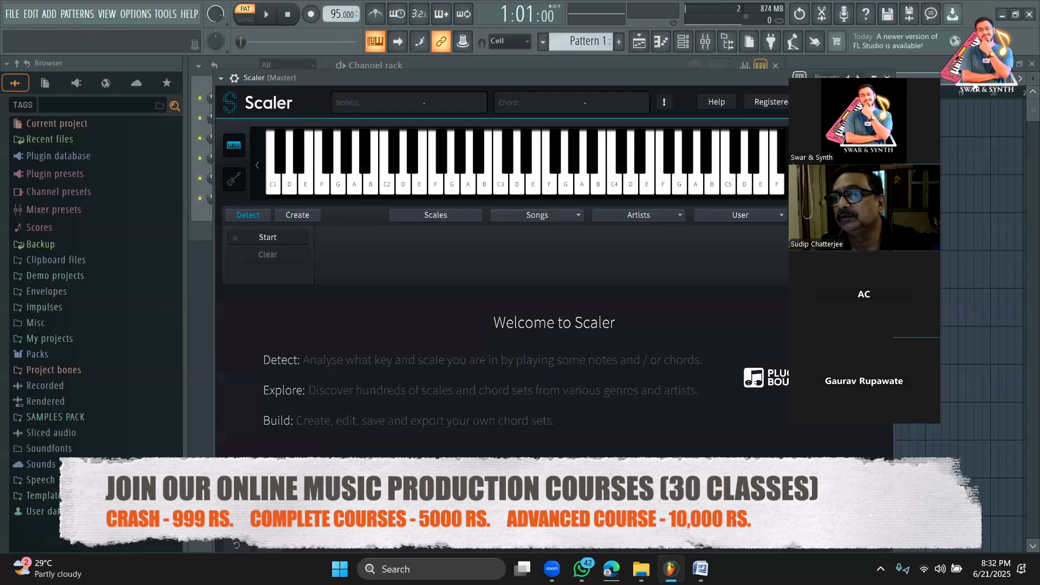
{"action": "left_click_drag", "start_coordinate": [640, 71], "coordinate": [622, 62]}
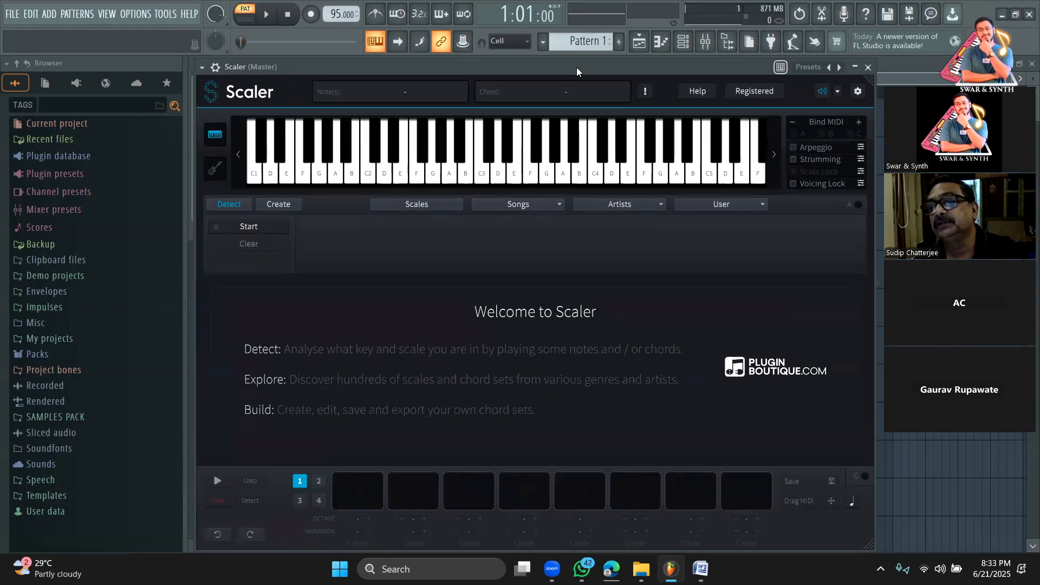
In the project settings, switch the time settings to time division and return them to time signature
{"action": "left_click", "coordinate": [135, 21]}
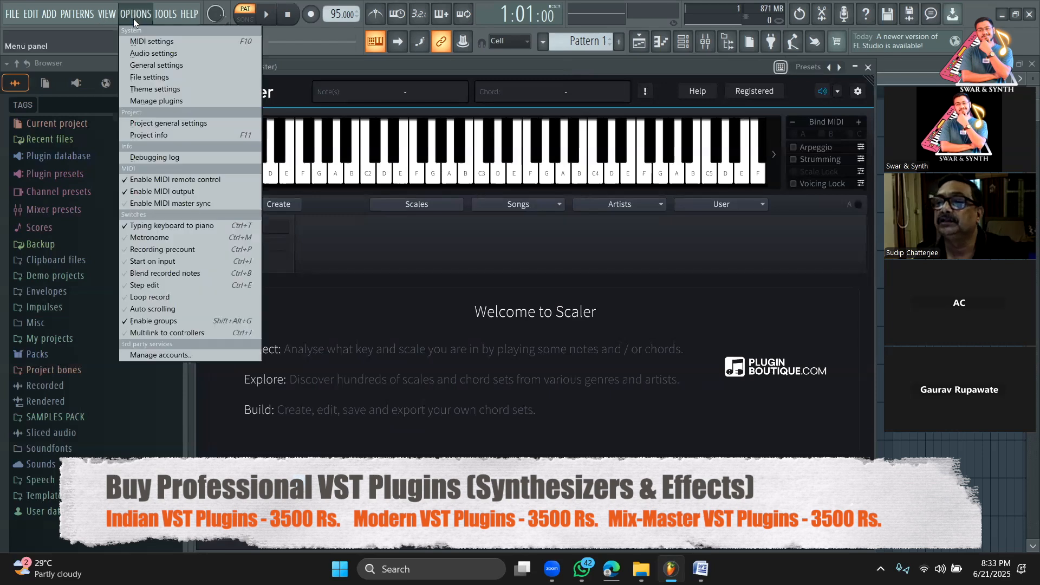
{"action": "left_click", "coordinate": [141, 66]}
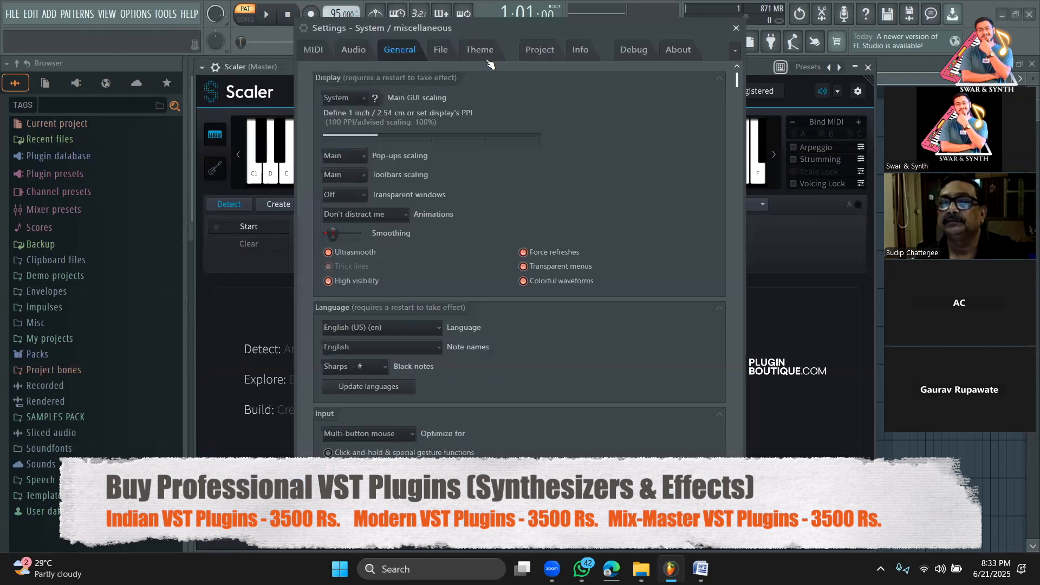
{"action": "left_click", "coordinate": [540, 52]}
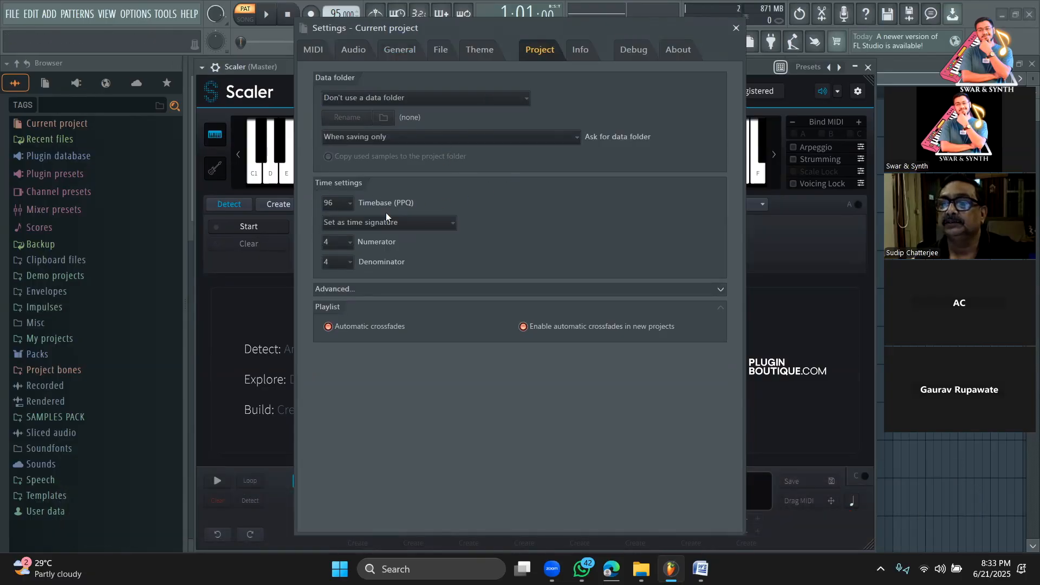
{"action": "left_click", "coordinate": [395, 224]}
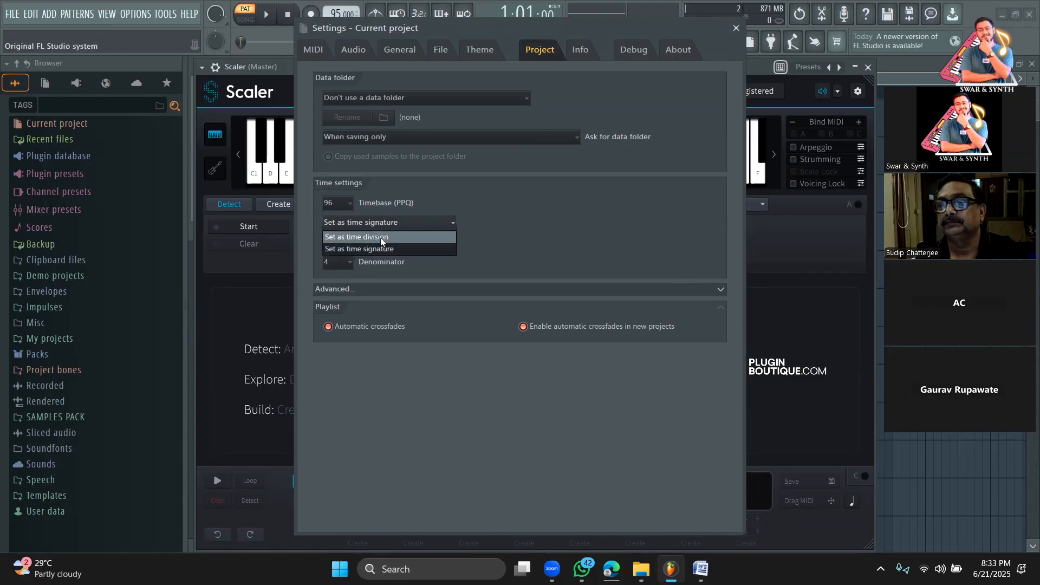
{"action": "left_click", "coordinate": [381, 237]}
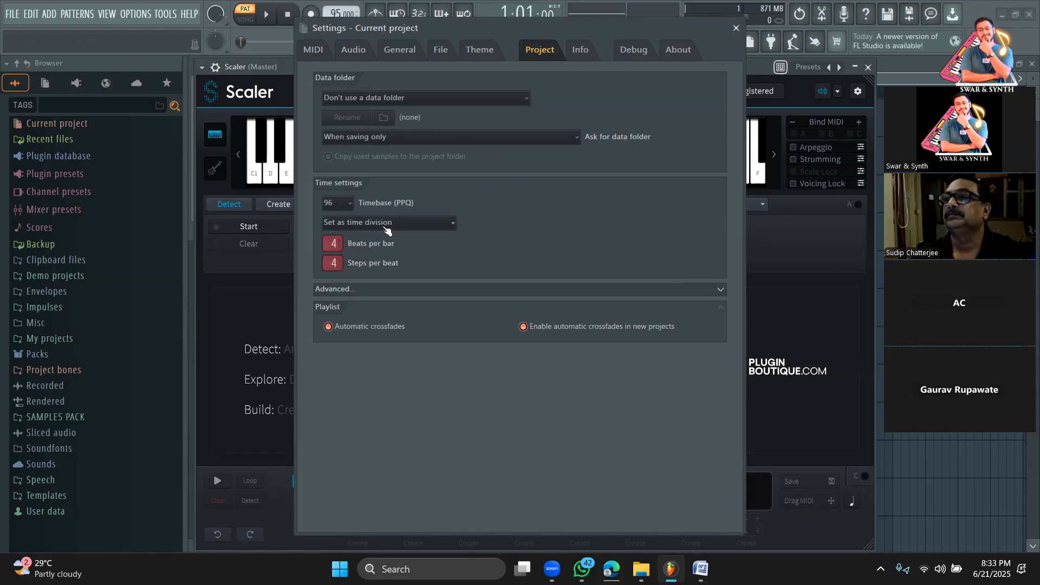
{"action": "left_click", "coordinate": [386, 229]}
{"action": "left_click", "coordinate": [390, 245]}
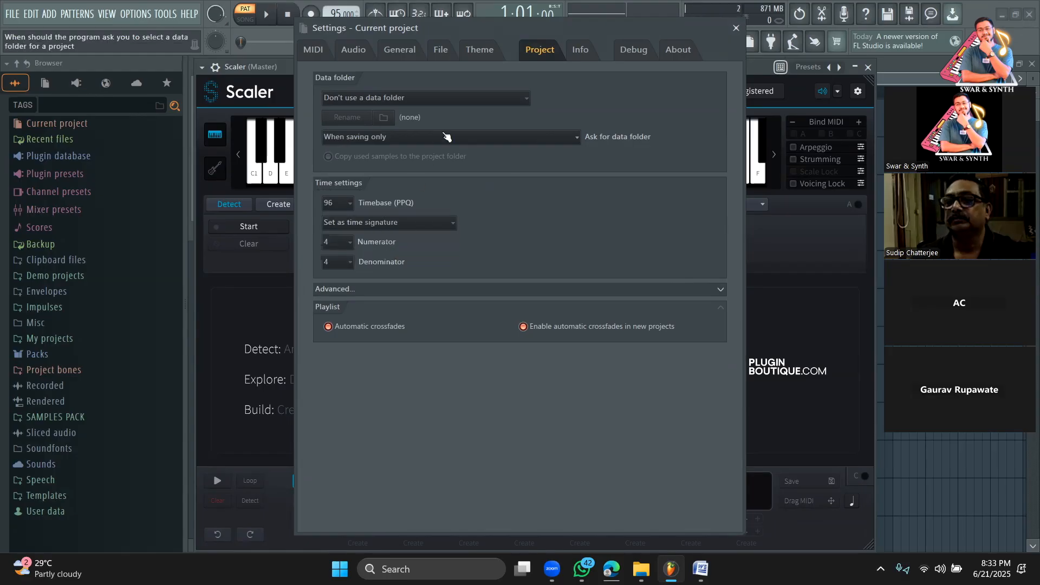
Set the project's time settings to time division with 5 steps per beat, and bring up the channel rack
{"action": "left_click_drag", "start_coordinate": [495, 21], "coordinate": [579, 30]}
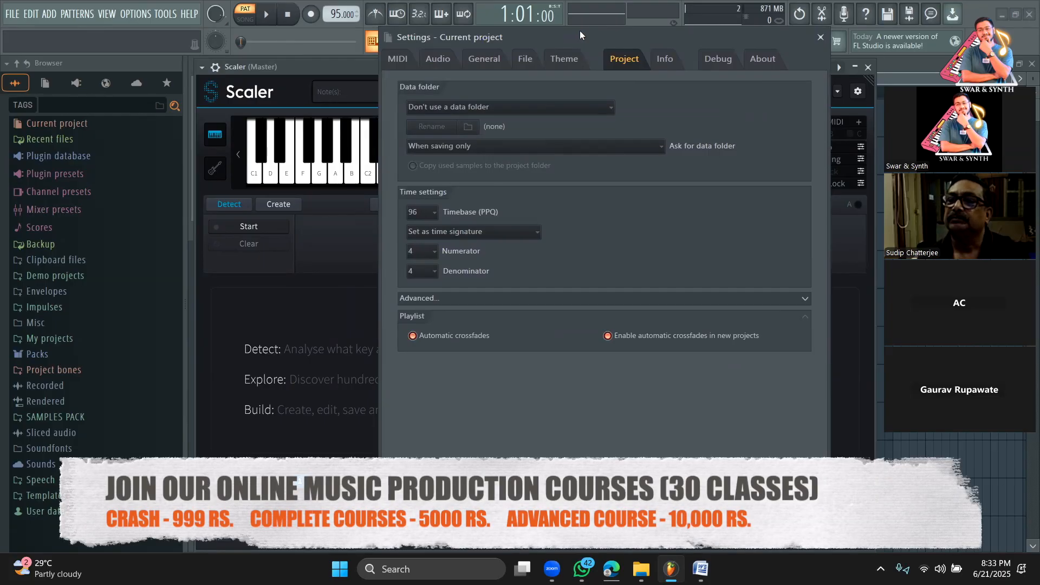
{"action": "left_click", "coordinate": [464, 234]}
{"action": "left_click", "coordinate": [471, 247]}
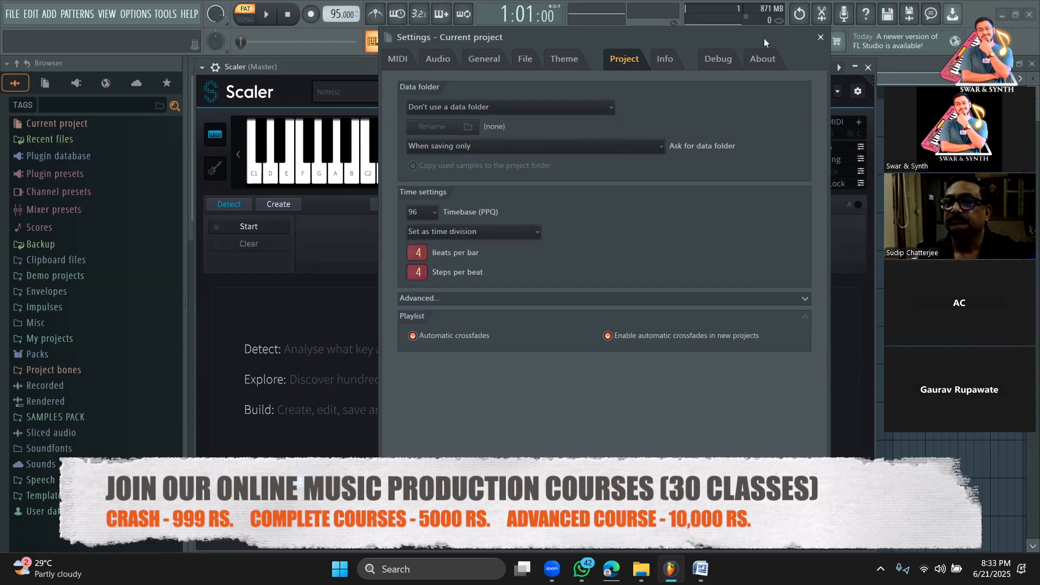
{"action": "left_click_drag", "start_coordinate": [765, 33], "coordinate": [793, 35]}
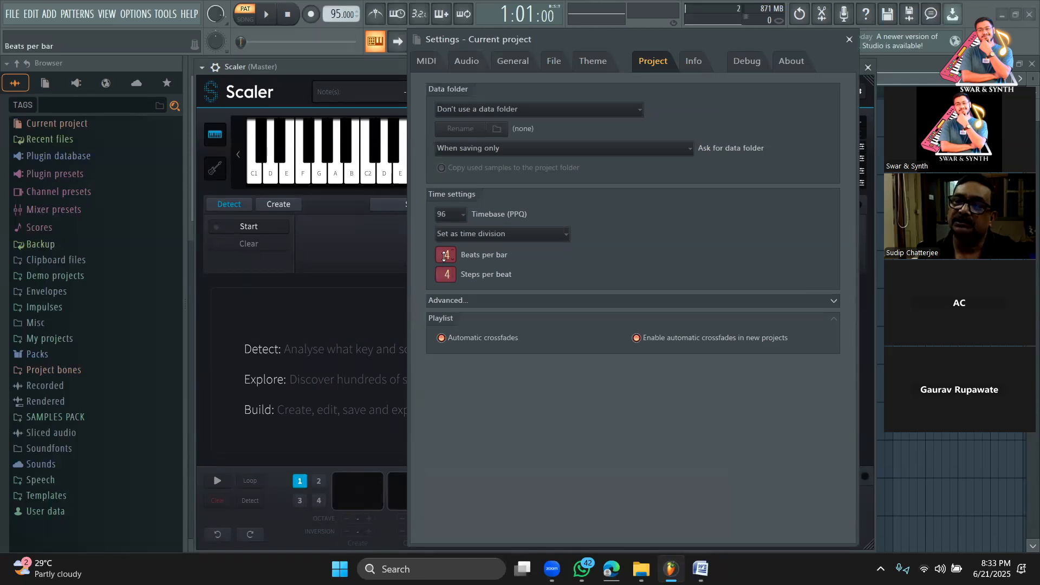
{"action": "scroll", "coordinate": [451, 270], "scroll_direction": "up", "scroll_amount": 1}
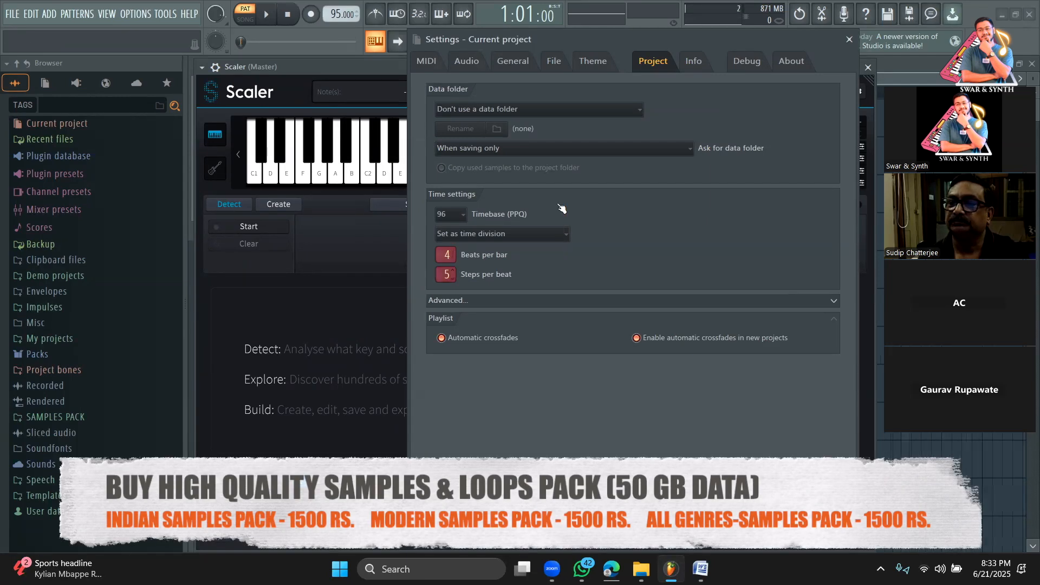
{"action": "left_click", "coordinate": [849, 42]}
{"action": "left_click", "coordinate": [683, 44]}
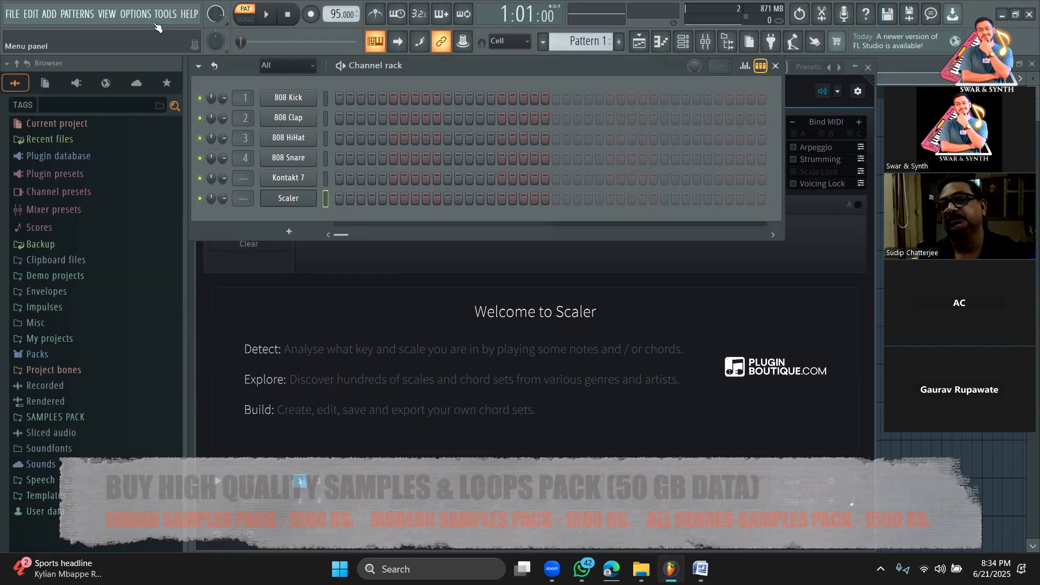
Set the project's time division to 5 beats per bar and 3 steps per beat
{"action": "left_click", "coordinate": [128, 14]}
{"action": "left_click", "coordinate": [145, 50]}
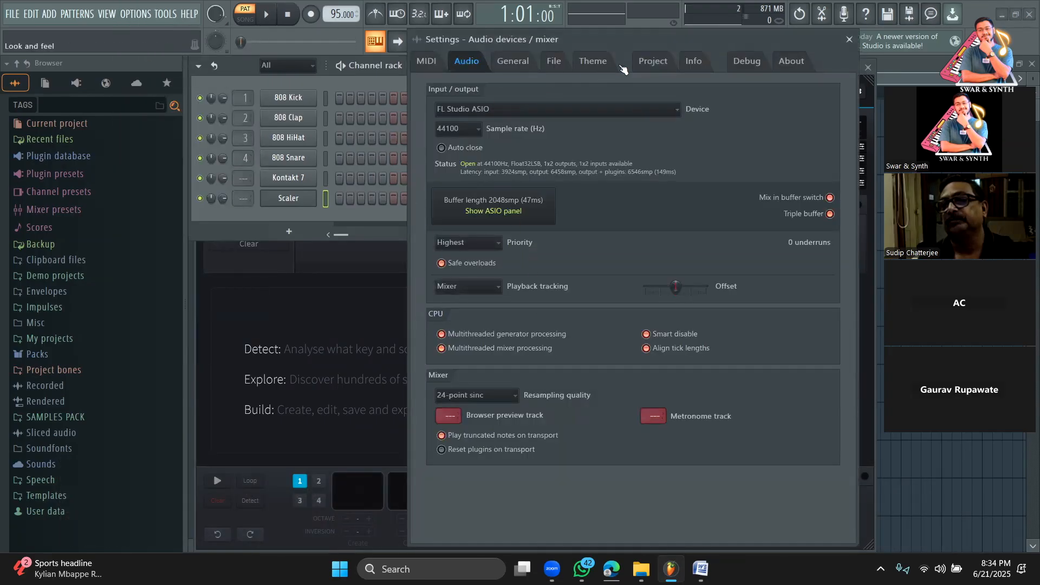
{"action": "left_click", "coordinate": [652, 61]}
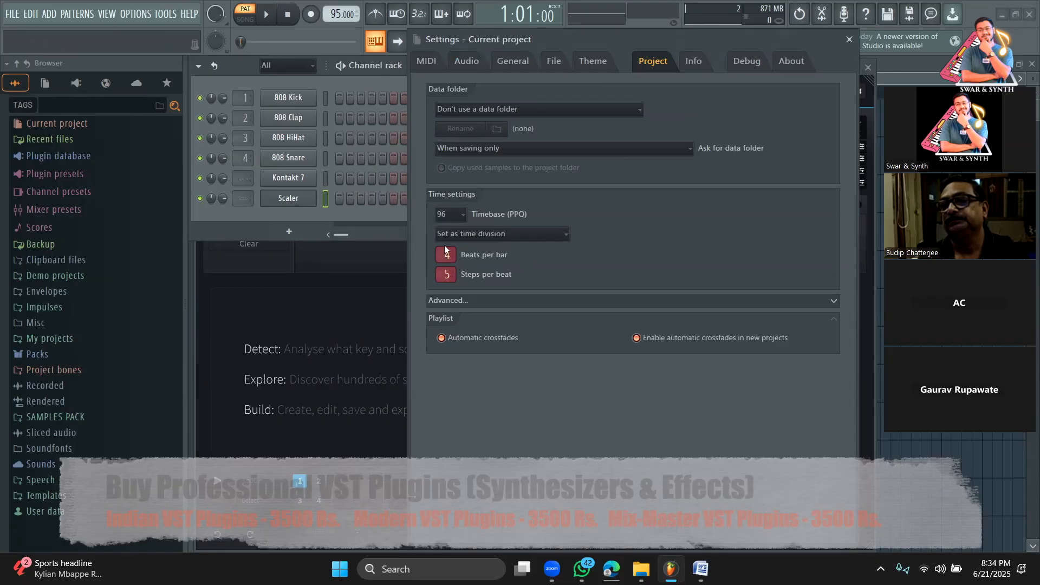
{"action": "scroll", "coordinate": [447, 255], "scroll_direction": "up", "scroll_amount": 2}
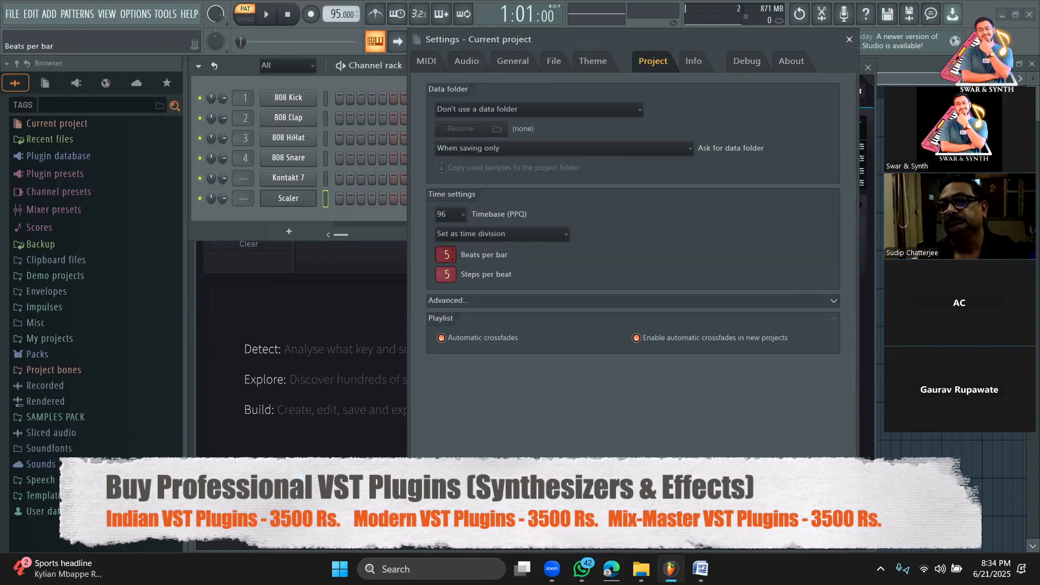
{"action": "scroll", "coordinate": [446, 274], "scroll_direction": "down", "scroll_amount": 2}
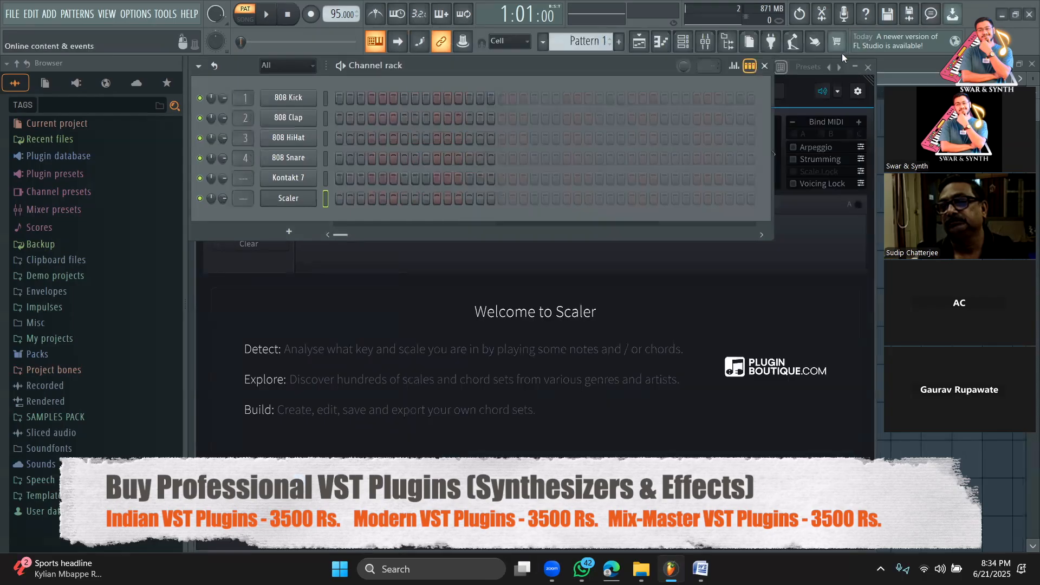
{"action": "left_click", "coordinate": [849, 40]}
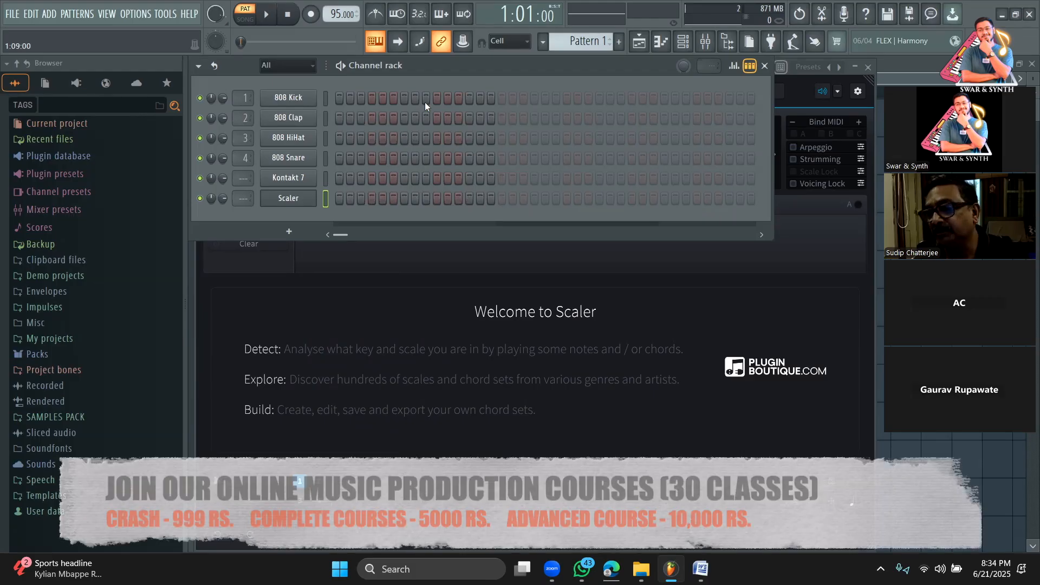
Restore the project's time settings to a time signature so the channel rack uses four-step beats
{"action": "left_click", "coordinate": [142, 14]}
{"action": "left_click", "coordinate": [155, 52]}
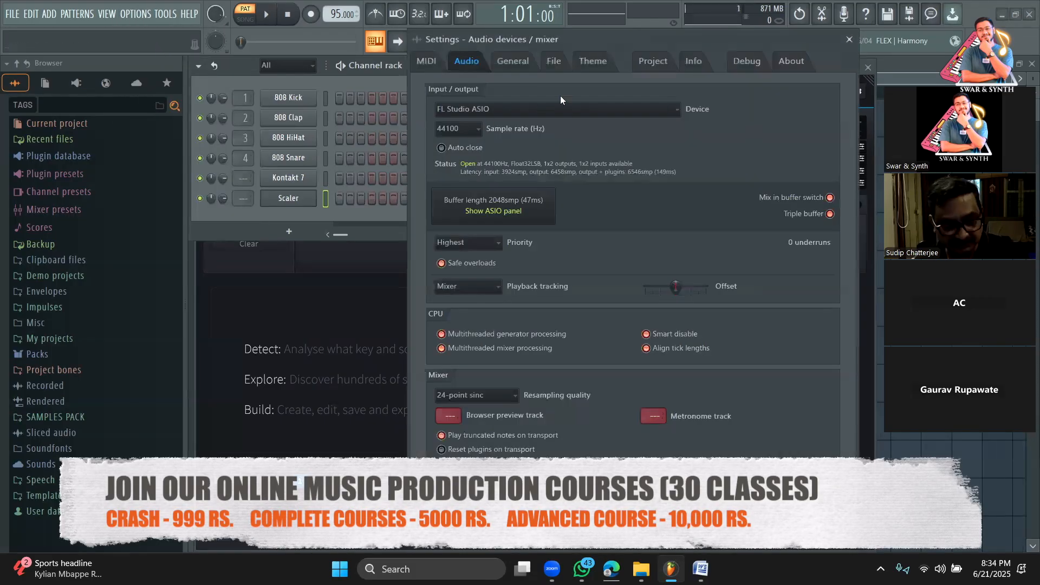
{"action": "left_click", "coordinate": [640, 63]}
{"action": "left_click", "coordinate": [477, 235]}
{"action": "left_click", "coordinate": [463, 258]}
{"action": "left_click_drag", "start_coordinate": [447, 251], "coordinate": [446, 269]}
{"action": "left_click", "coordinate": [848, 41]}
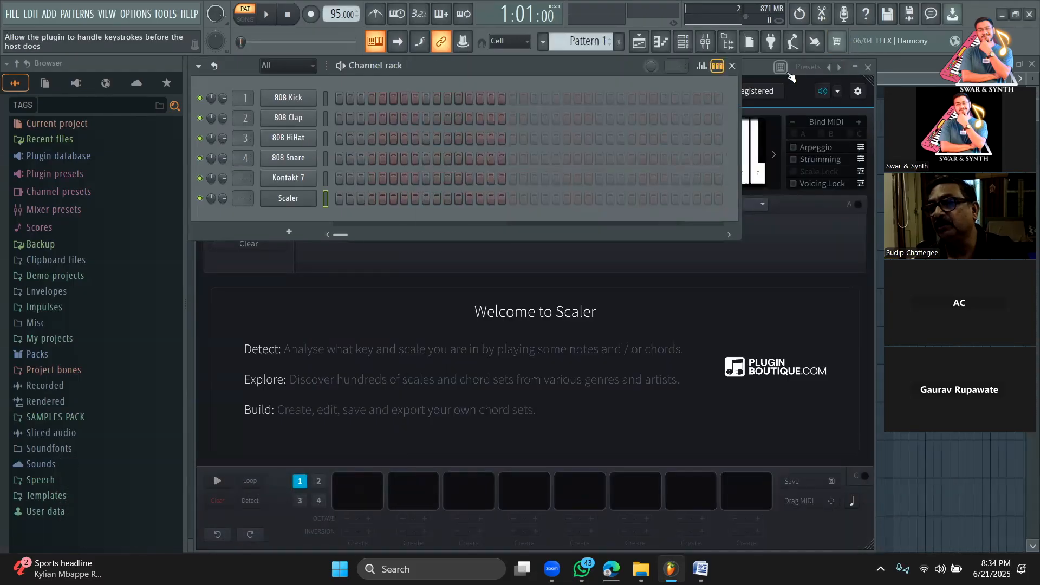
Put away the Scaler window and check the notes on chords and scales in the Word document
{"action": "left_click", "coordinate": [761, 70]}
{"action": "left_click", "coordinate": [856, 67]}
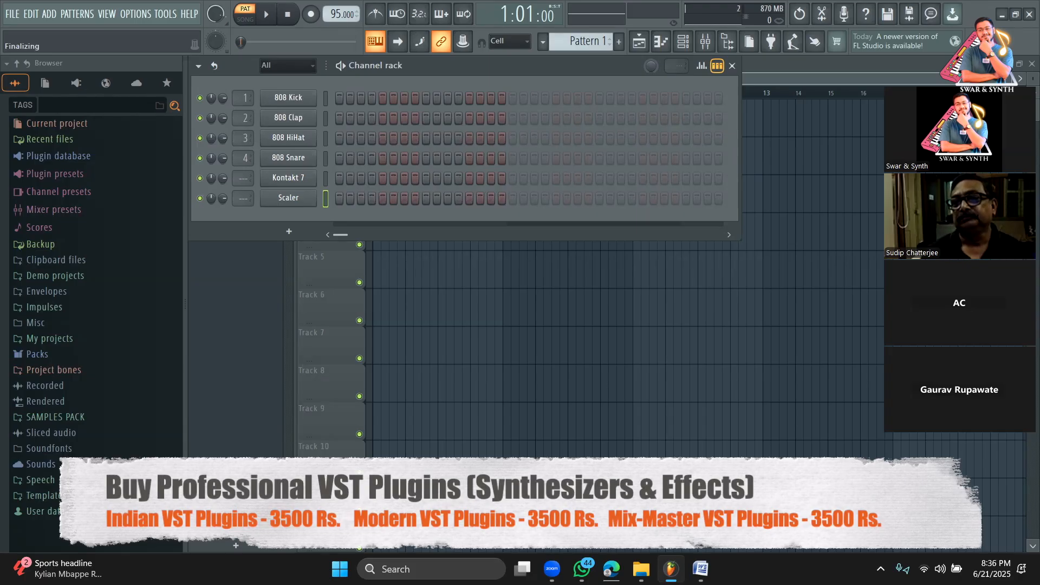
{"action": "left_click", "coordinate": [700, 569]}
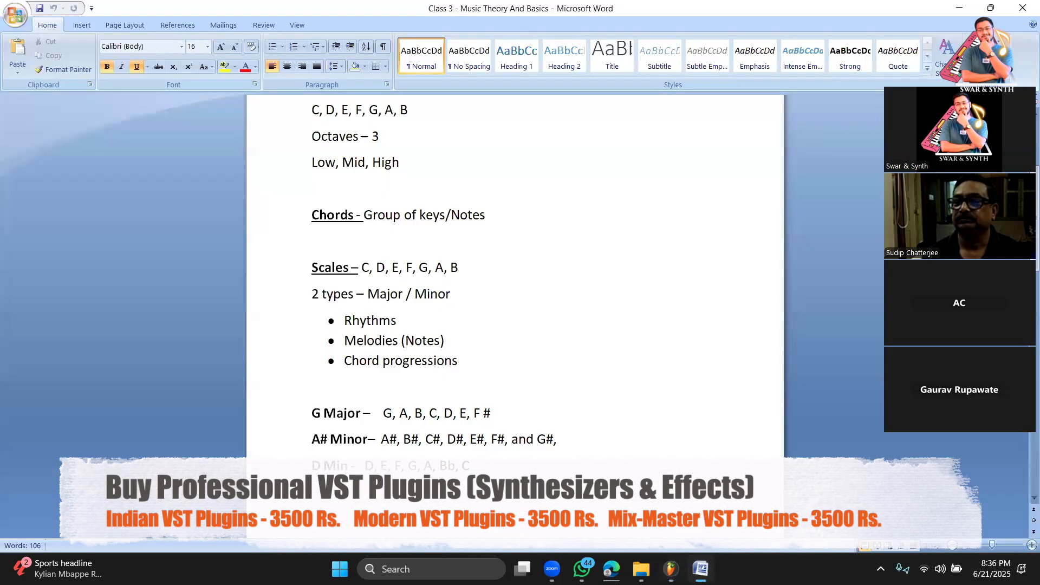
{"action": "left_click", "coordinate": [700, 569]}
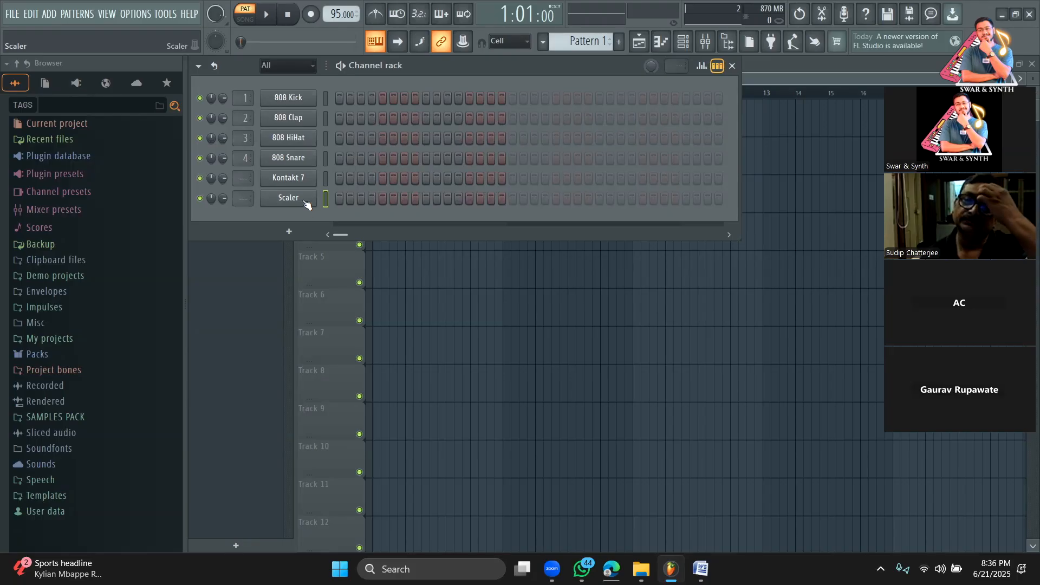
Reopen the Scaler channel's plugin, view its list of scales, and close the plugin window
{"action": "left_click", "coordinate": [304, 201]}
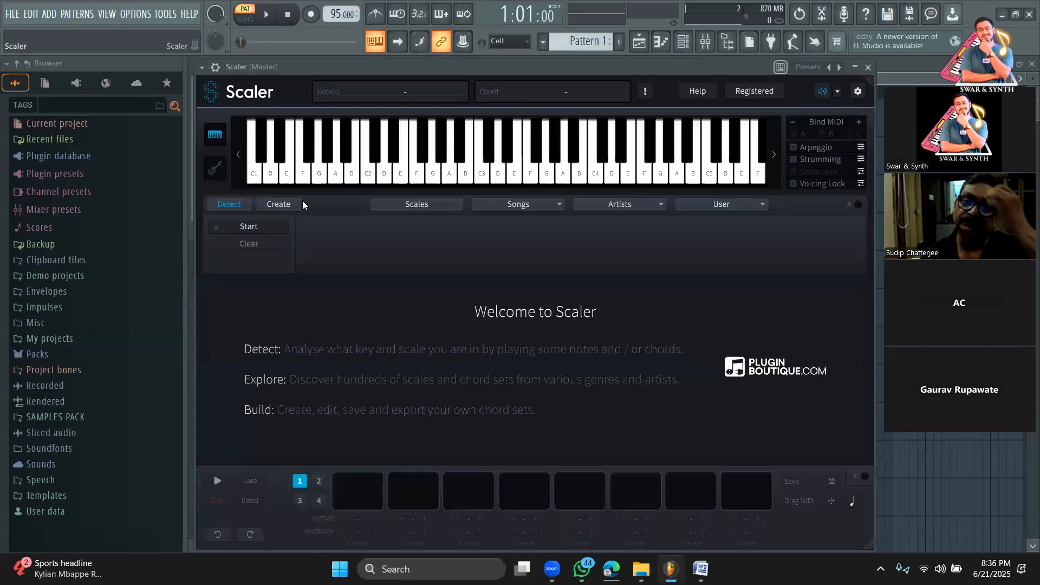
{"action": "left_click", "coordinate": [416, 204]}
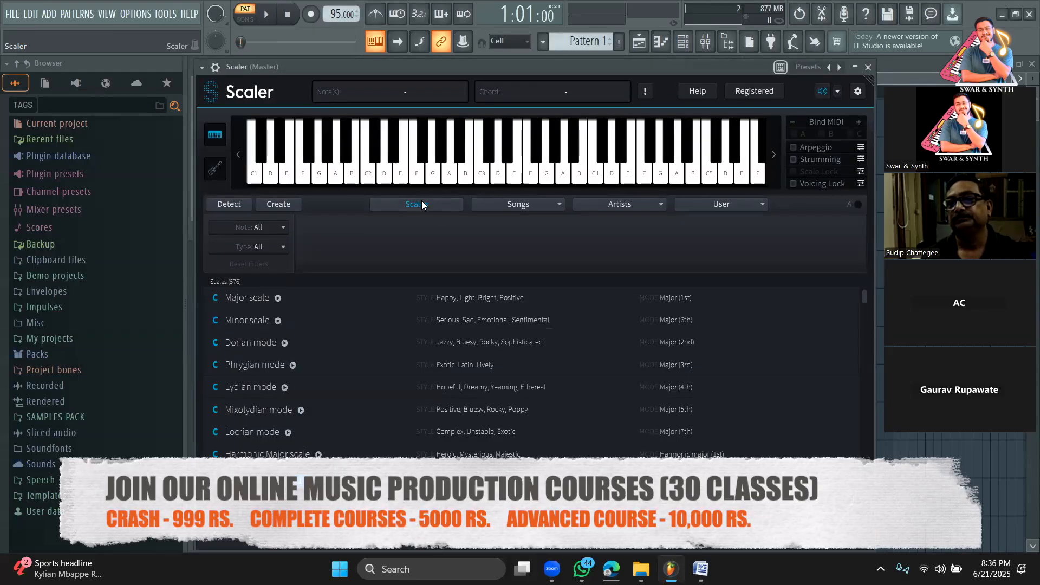
{"action": "mouse_move", "coordinate": [360, 69]}
{"action": "left_mouse_down"}
{"action": "mouse_move", "coordinate": [368, 66]}
{"action": "mouse_move", "coordinate": [358, 64]}
{"action": "left_mouse_up"}
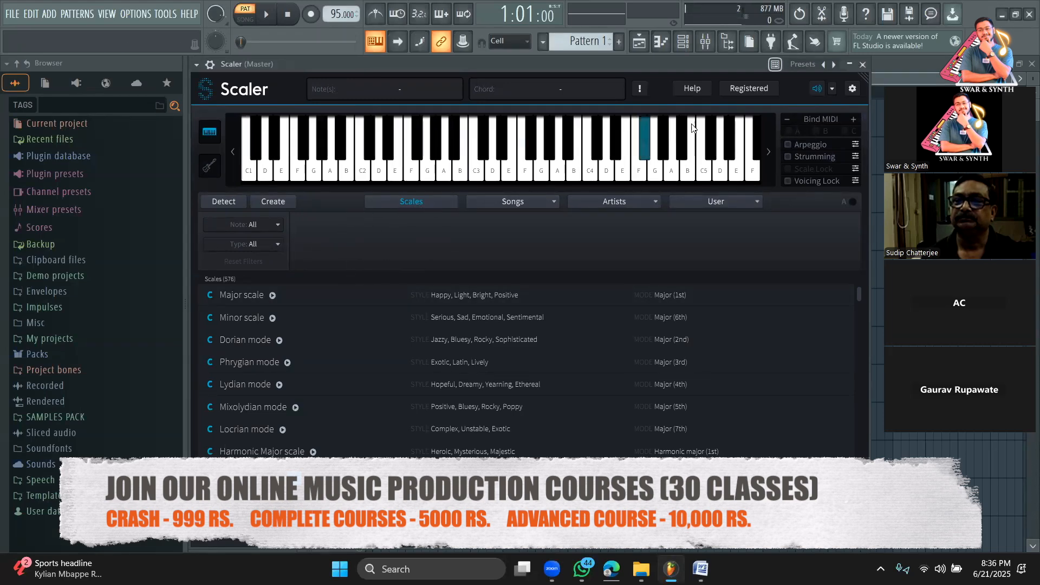
{"action": "left_click", "coordinate": [862, 64]}
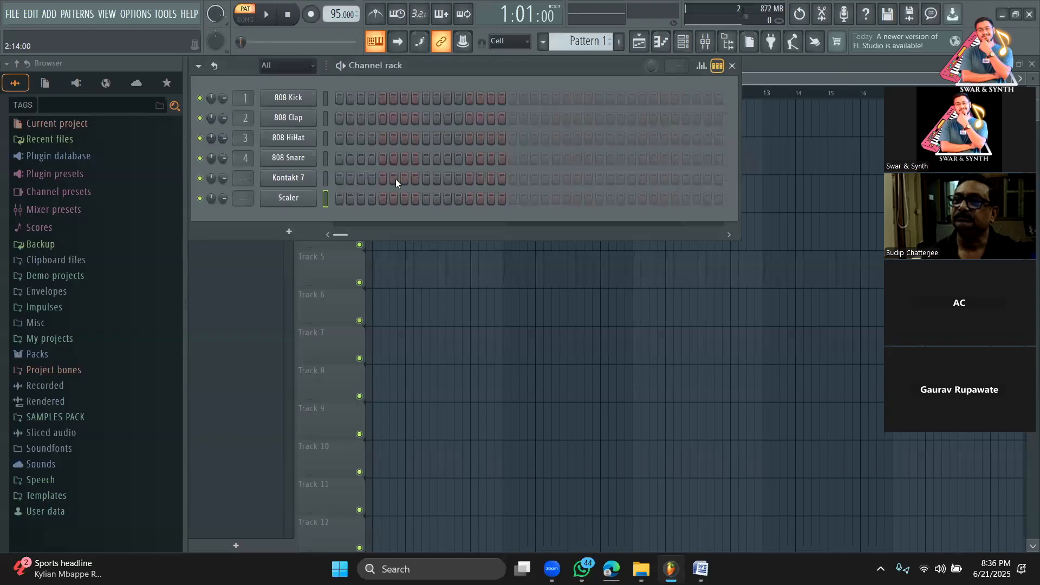
Search the generator plugins for "scaler" and add Scaler 3 as a new channel
{"action": "left_click", "coordinate": [288, 231]}
{"action": "left_click", "coordinate": [318, 18]}
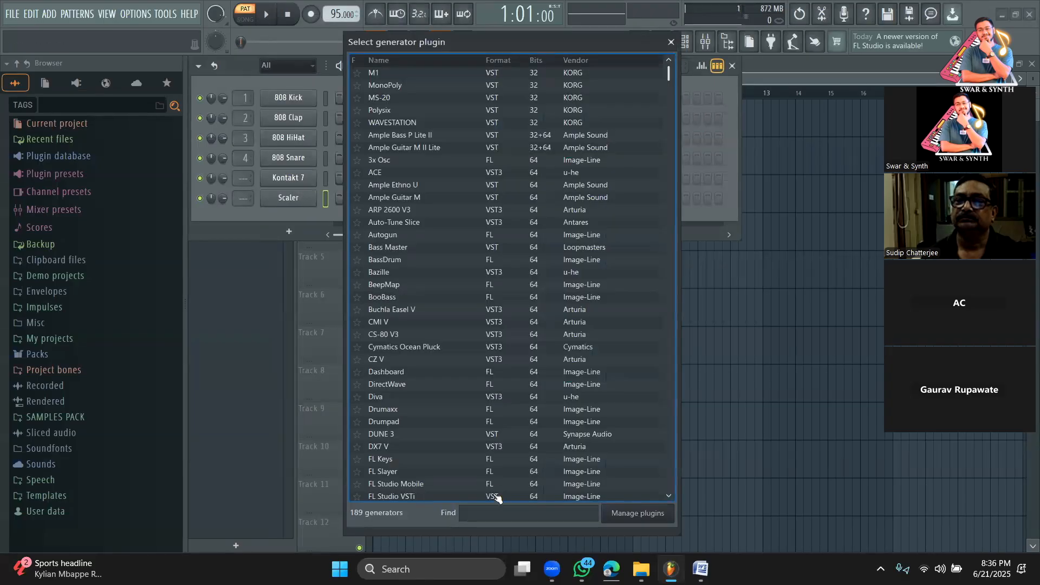
{"action": "type", "text": "scaler"}
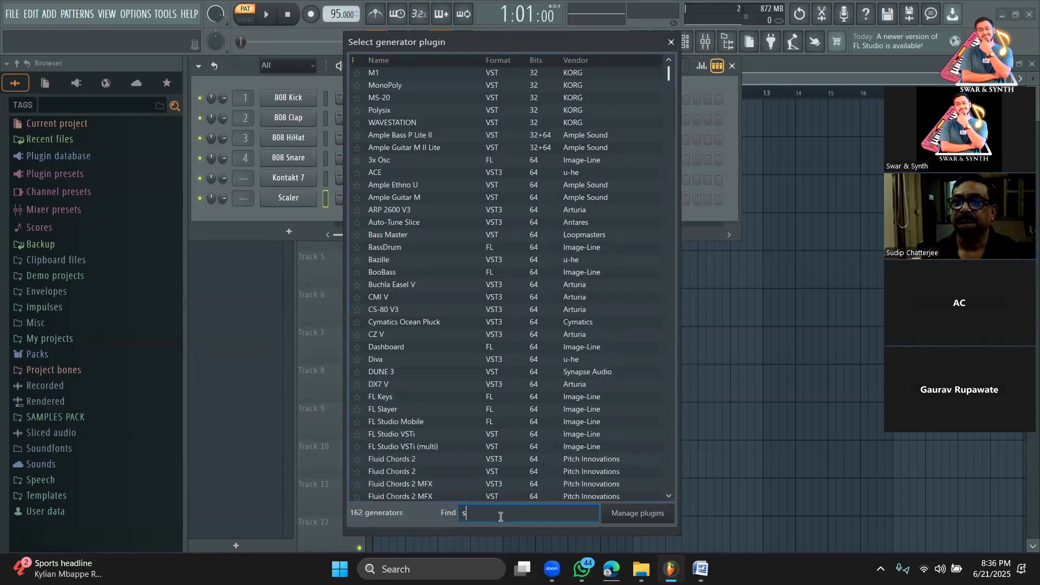
{"action": "double_click", "coordinate": [403, 113]}
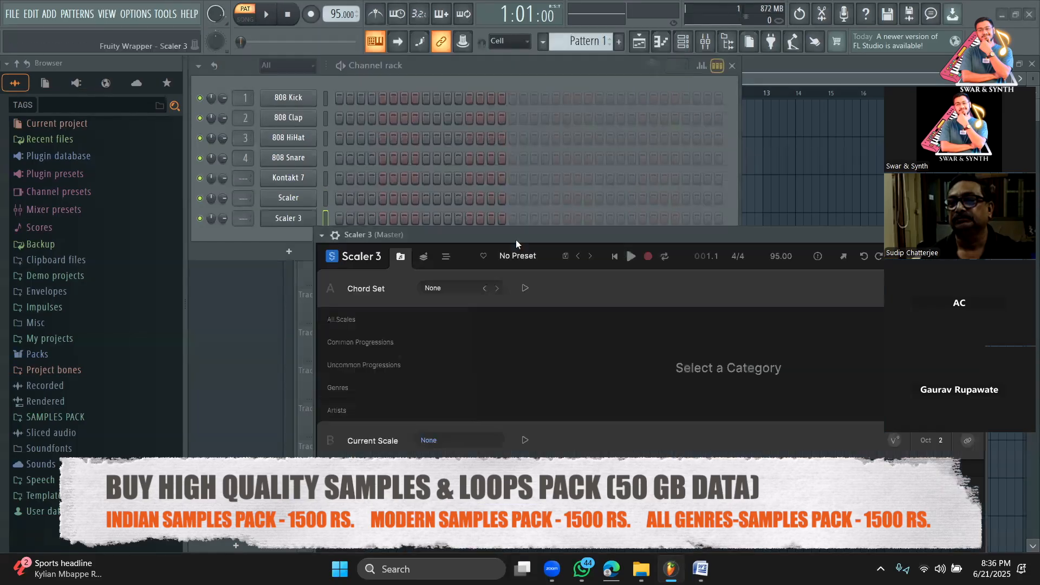
Move the Scaler 3 window fully into view and browse the common progressions among its chord set categories
{"action": "left_click_drag", "start_coordinate": [526, 236], "coordinate": [451, 54]}
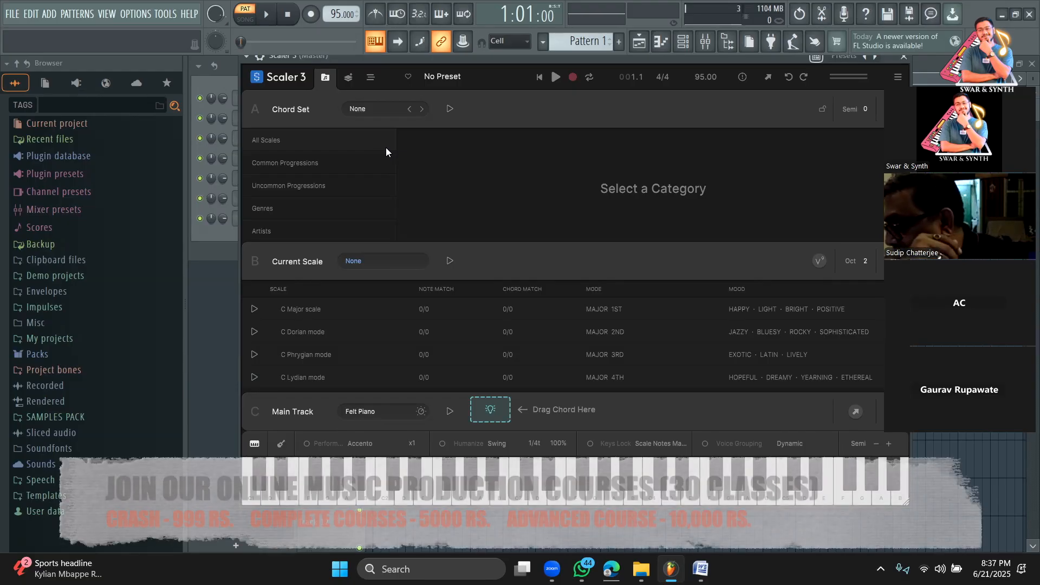
{"action": "left_click_drag", "start_coordinate": [521, 64], "coordinate": [511, 81]}
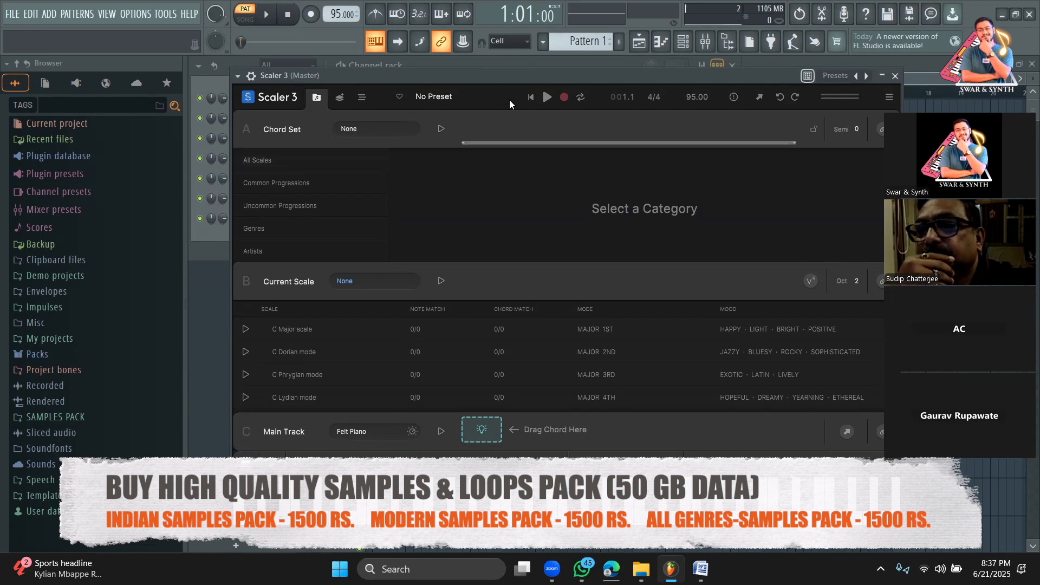
{"action": "mouse_move", "coordinate": [513, 82]}
{"action": "left_mouse_down"}
{"action": "mouse_move", "coordinate": [494, 84]}
{"action": "mouse_move", "coordinate": [503, 80]}
{"action": "left_mouse_up"}
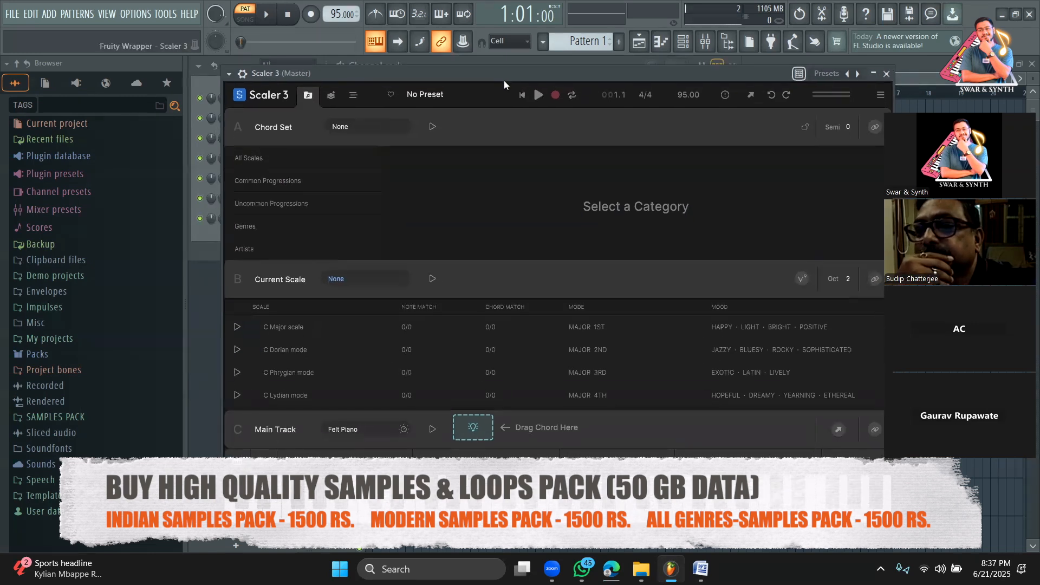
{"action": "left_click", "coordinate": [340, 187]}
{"action": "scroll", "coordinate": [487, 196], "scroll_direction": "down", "scroll_amount": 3}
{"action": "scroll", "coordinate": [574, 217], "scroll_direction": "down", "scroll_amount": 3}
{"action": "scroll", "coordinate": [462, 222], "scroll_direction": "down", "scroll_amount": 2}
{"action": "left_click", "coordinate": [456, 217]}
{"action": "left_click", "coordinate": [454, 228]}
{"action": "scroll", "coordinate": [451, 228], "scroll_direction": "down", "scroll_amount": 1}
{"action": "left_click", "coordinate": [449, 228]}
{"action": "left_click", "coordinate": [450, 248]}
Browse the chord set genres, checking the sets listed under Blues, China and Contemporary Funk
{"action": "left_click", "coordinate": [329, 227]}
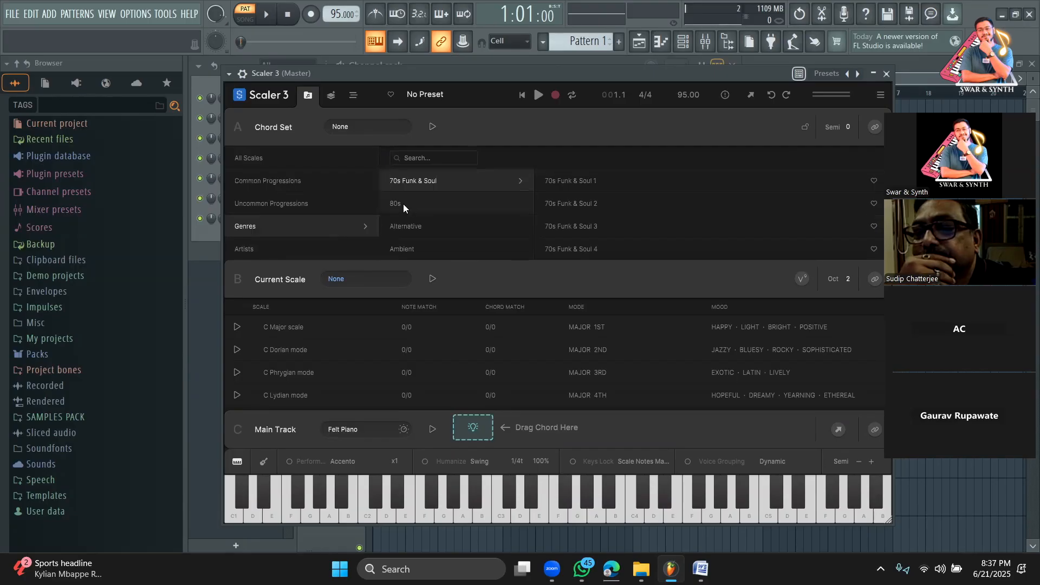
{"action": "scroll", "coordinate": [450, 190], "scroll_direction": "down", "scroll_amount": 2}
{"action": "left_click", "coordinate": [430, 220]}
{"action": "scroll", "coordinate": [430, 220], "scroll_direction": "down", "scroll_amount": 1}
{"action": "left_click", "coordinate": [432, 193]}
{"action": "scroll", "coordinate": [429, 219], "scroll_direction": "down", "scroll_amount": 1}
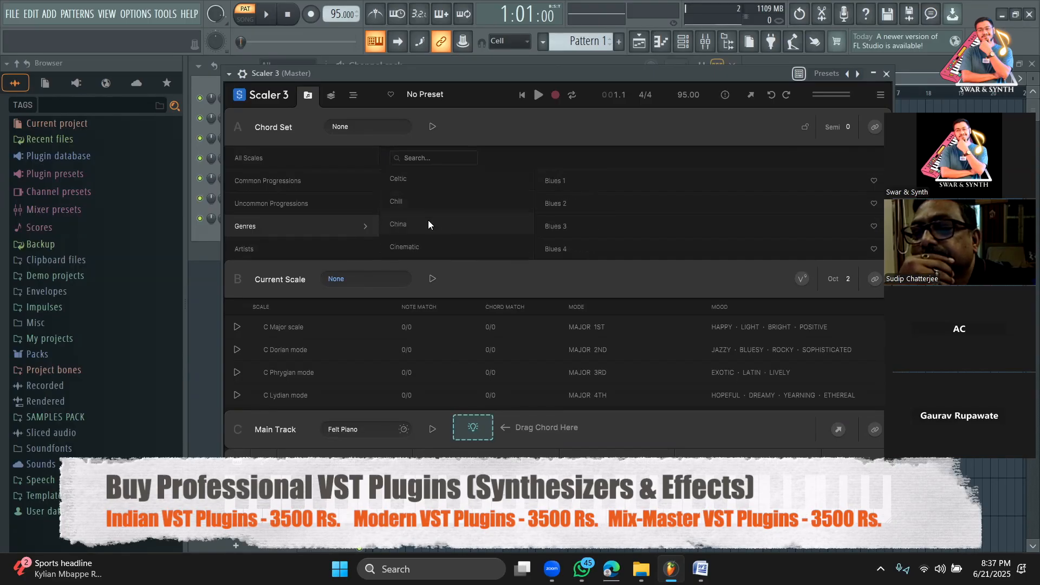
{"action": "left_click", "coordinate": [431, 219]}
{"action": "scroll", "coordinate": [431, 218], "scroll_direction": "down", "scroll_amount": 1}
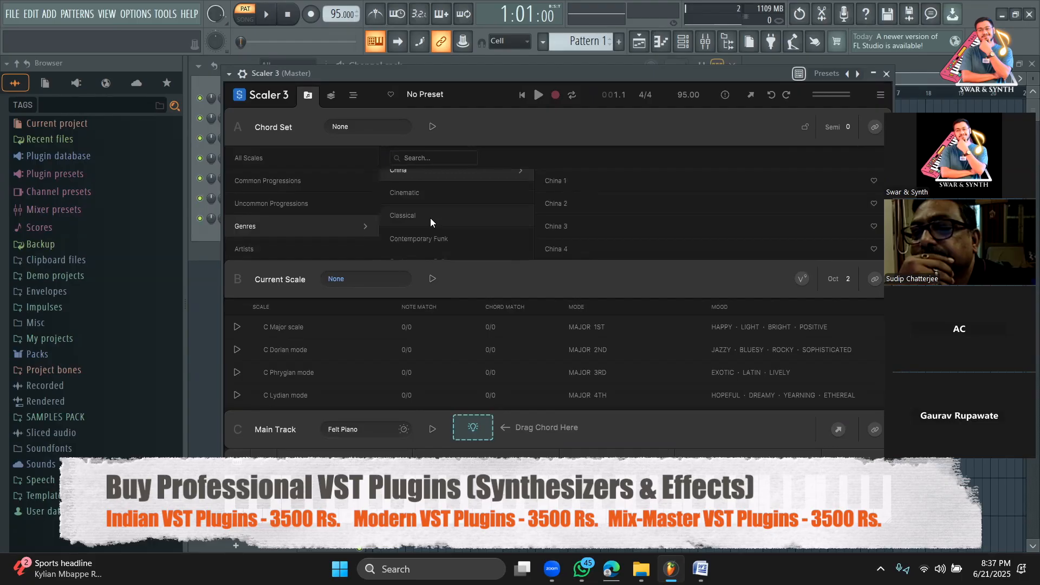
{"action": "left_click", "coordinate": [430, 218]}
{"action": "scroll", "coordinate": [433, 218], "scroll_direction": "down", "scroll_amount": 1}
{"action": "left_click", "coordinate": [433, 219]}
{"action": "scroll", "coordinate": [435, 219], "scroll_direction": "down", "scroll_amount": 2}
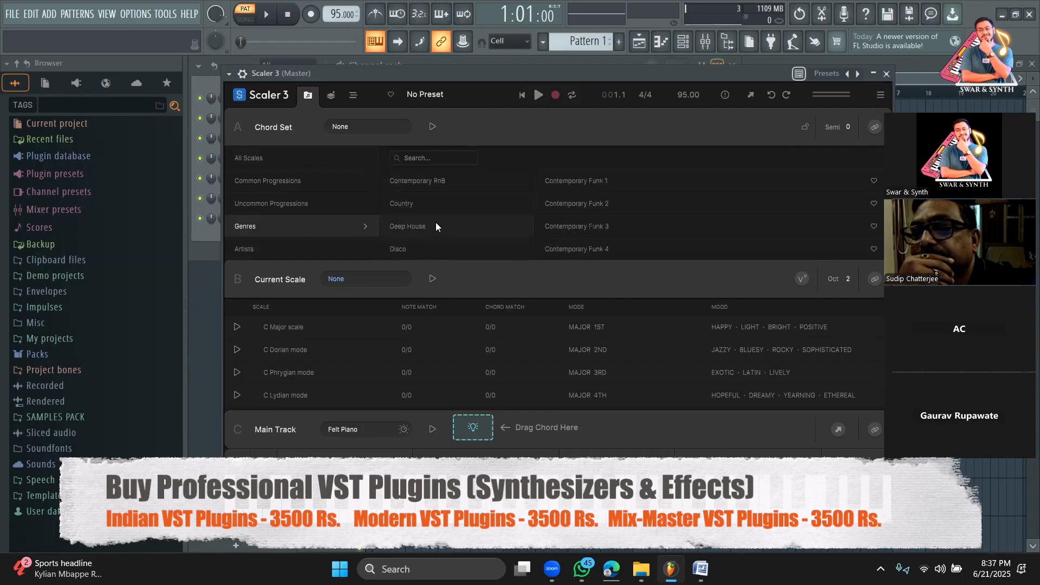
Look further through the genre list, checking the EDM and Hip Hop chord sets
{"action": "left_click", "coordinate": [431, 245]}
{"action": "scroll", "coordinate": [432, 239], "scroll_direction": "down", "scroll_amount": 2}
{"action": "left_click", "coordinate": [432, 235]}
{"action": "scroll", "coordinate": [431, 218], "scroll_direction": "down", "scroll_amount": 3}
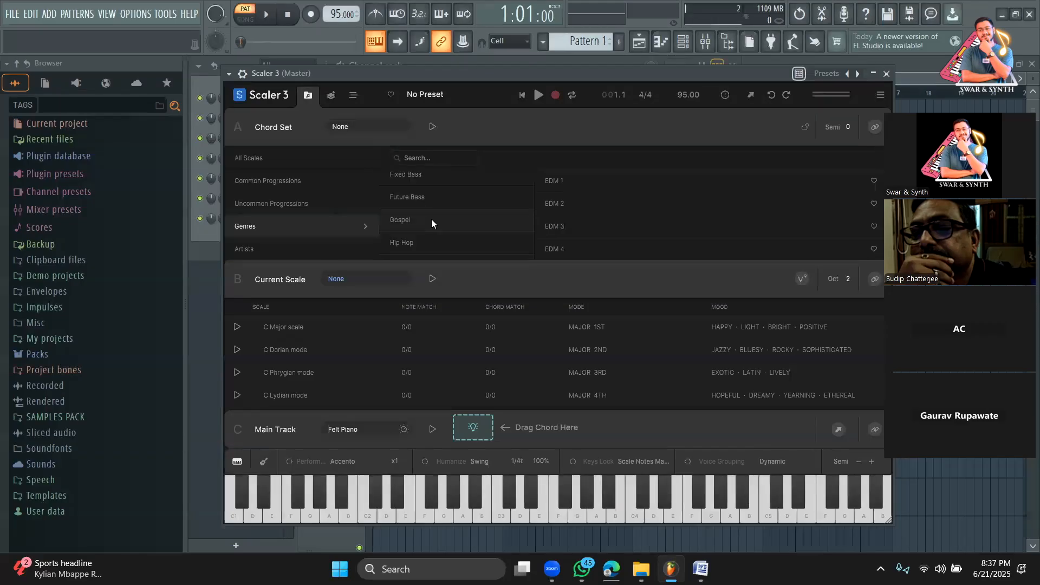
{"action": "left_click", "coordinate": [426, 244]}
{"action": "scroll", "coordinate": [432, 238], "scroll_direction": "down", "scroll_amount": 3}
{"action": "scroll", "coordinate": [436, 214], "scroll_direction": "down", "scroll_amount": 3}
{"action": "scroll", "coordinate": [434, 222], "scroll_direction": "down", "scroll_amount": 2}
{"action": "scroll", "coordinate": [430, 227], "scroll_direction": "up", "scroll_amount": 2}
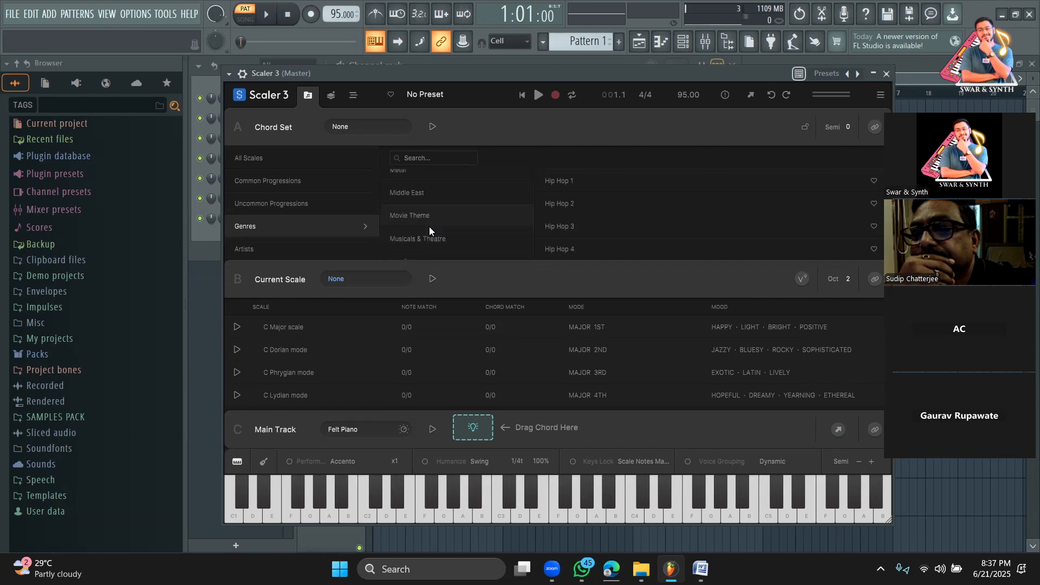
Load the Pop 2 chord set from the Pop genre
{"action": "left_click", "coordinate": [429, 230]}
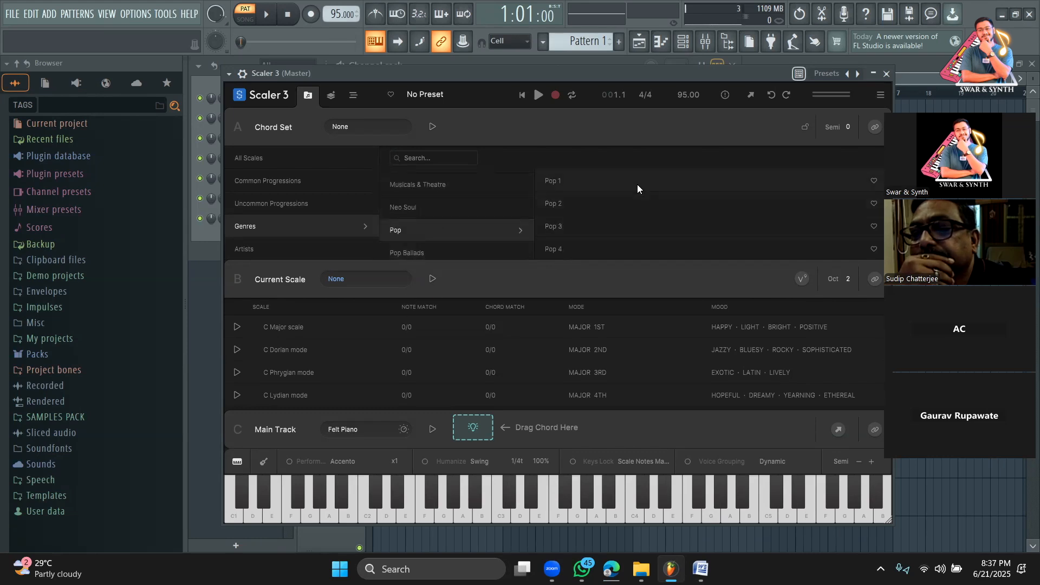
{"action": "scroll", "coordinate": [626, 211], "scroll_direction": "down", "scroll_amount": 3}
{"action": "scroll", "coordinate": [626, 211], "scroll_direction": "up", "scroll_amount": 3}
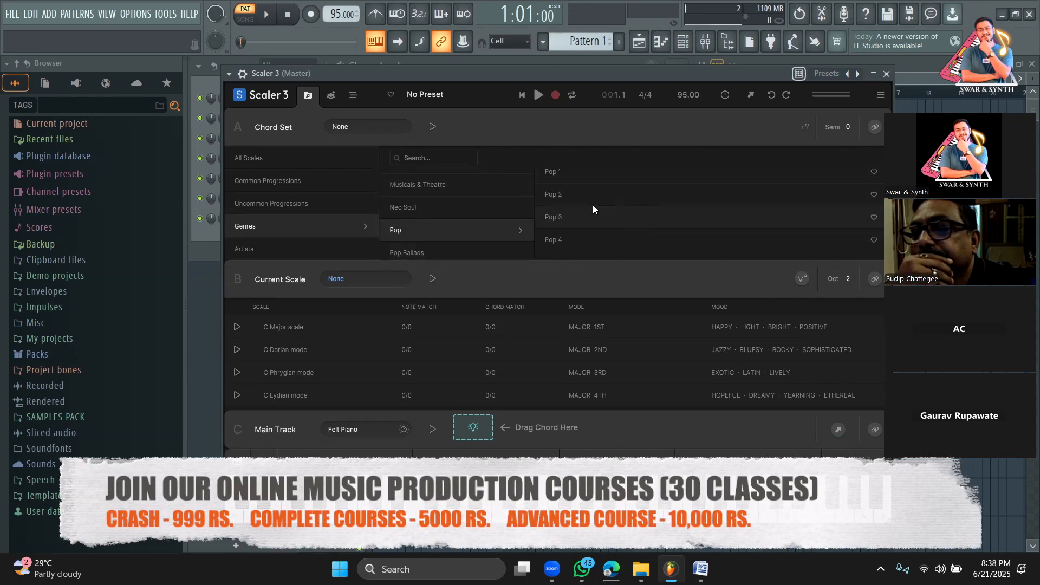
{"action": "left_click", "coordinate": [593, 196]}
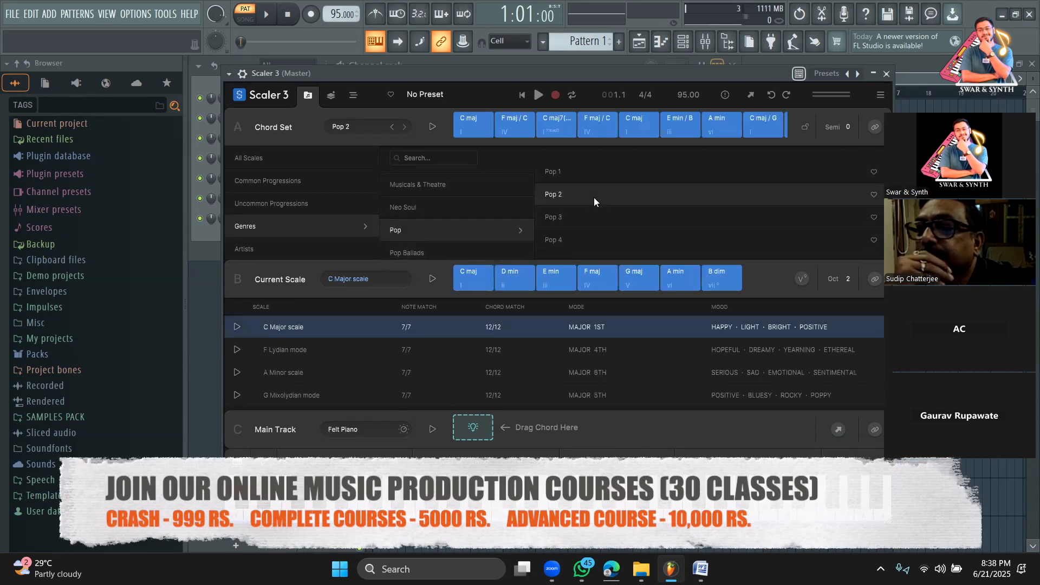
Play and stop the C Major scale's chords, and do the same with the Pop 2 chord set
{"action": "left_click", "coordinate": [431, 279]}
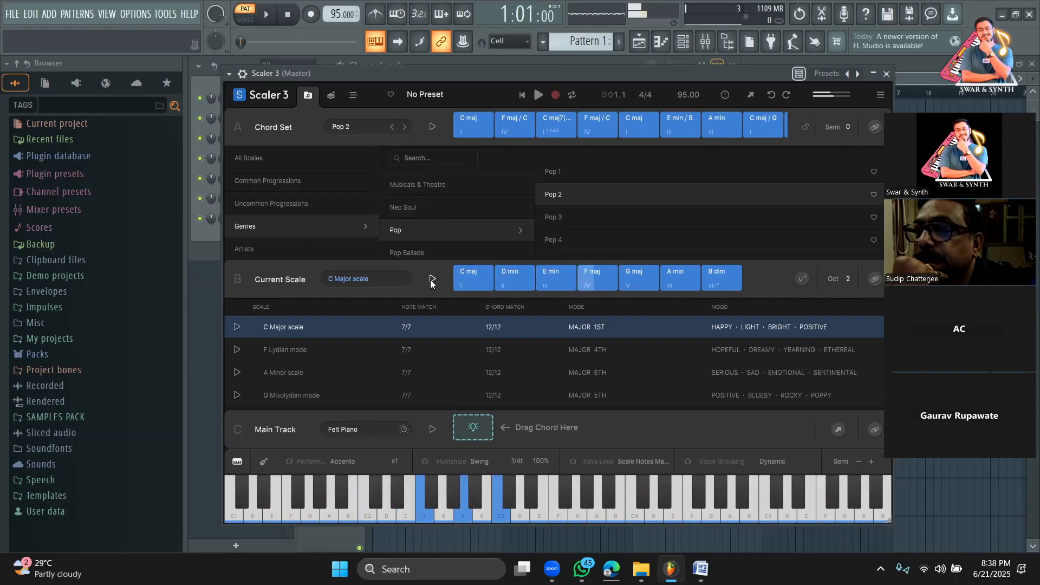
{"action": "left_click", "coordinate": [431, 280]}
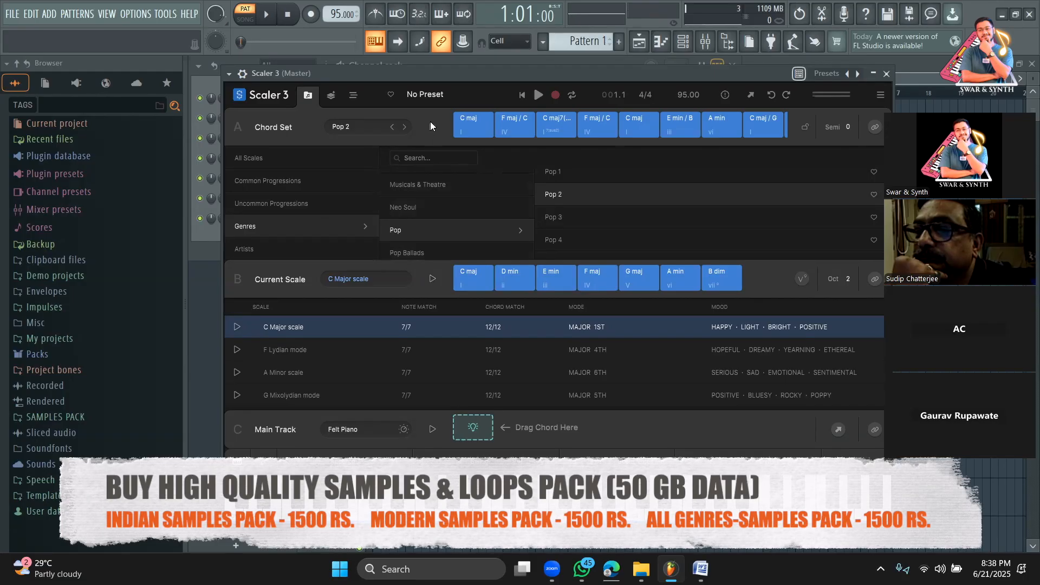
{"action": "left_click", "coordinate": [431, 124]}
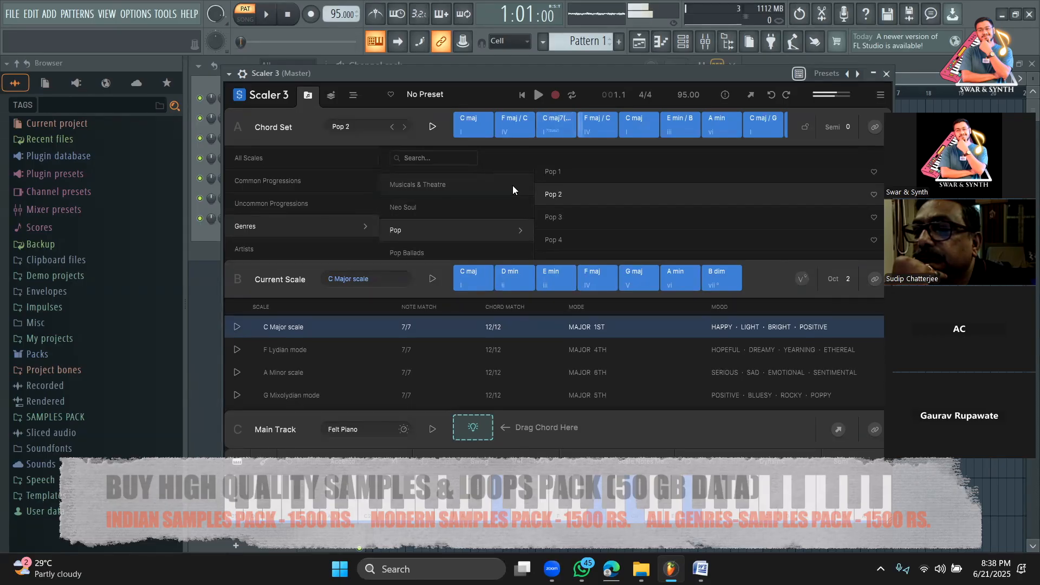
{"action": "left_click", "coordinate": [431, 128]}
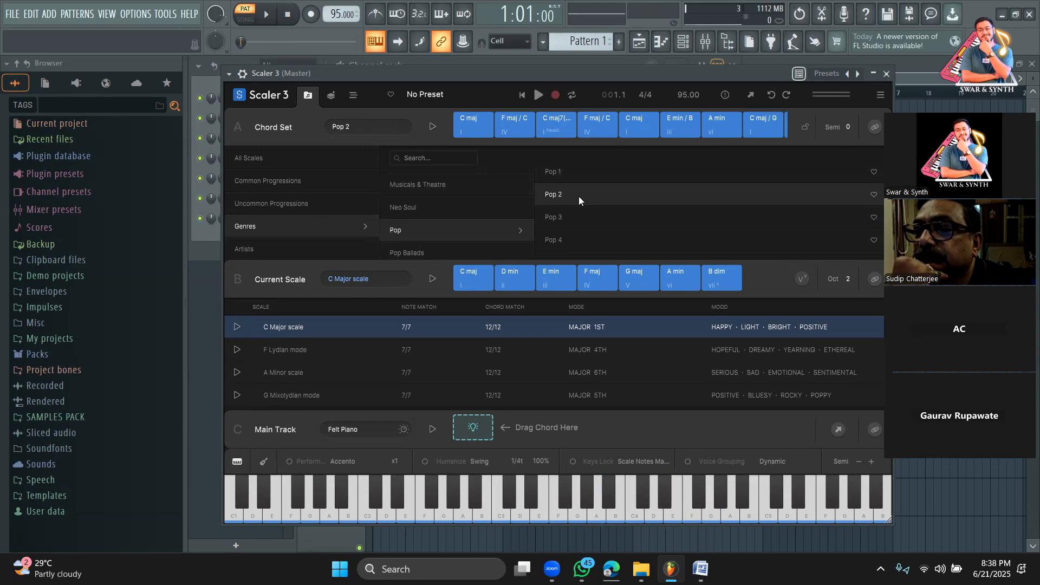
Audition single chords of the C Major scale and compare its F maj with F maj / C in the chord set
{"action": "left_click", "coordinate": [479, 277]}
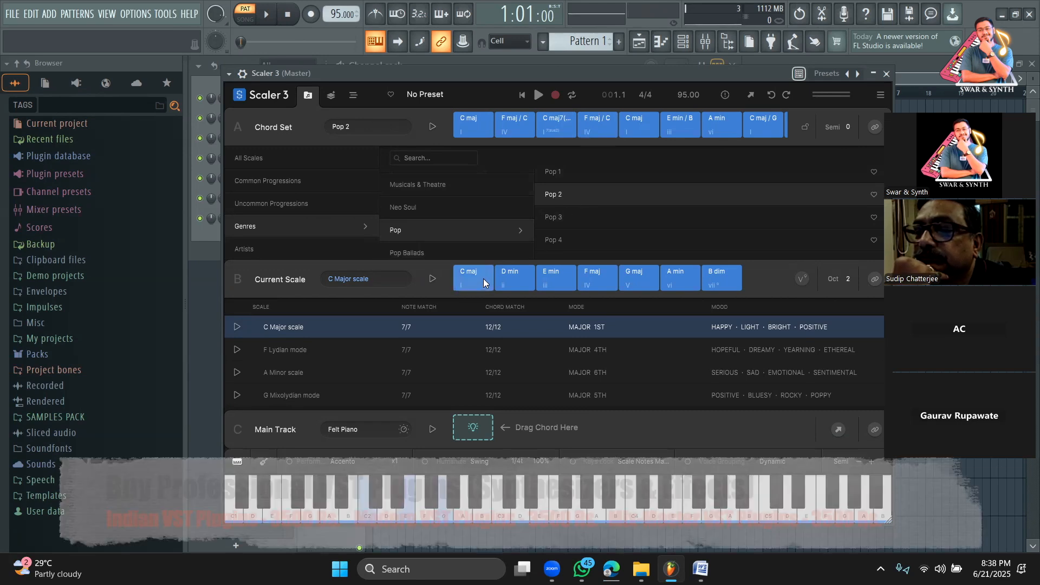
{"action": "left_click", "coordinate": [497, 278]}
{"action": "left_click", "coordinate": [602, 281]}
{"action": "left_click", "coordinate": [516, 132]}
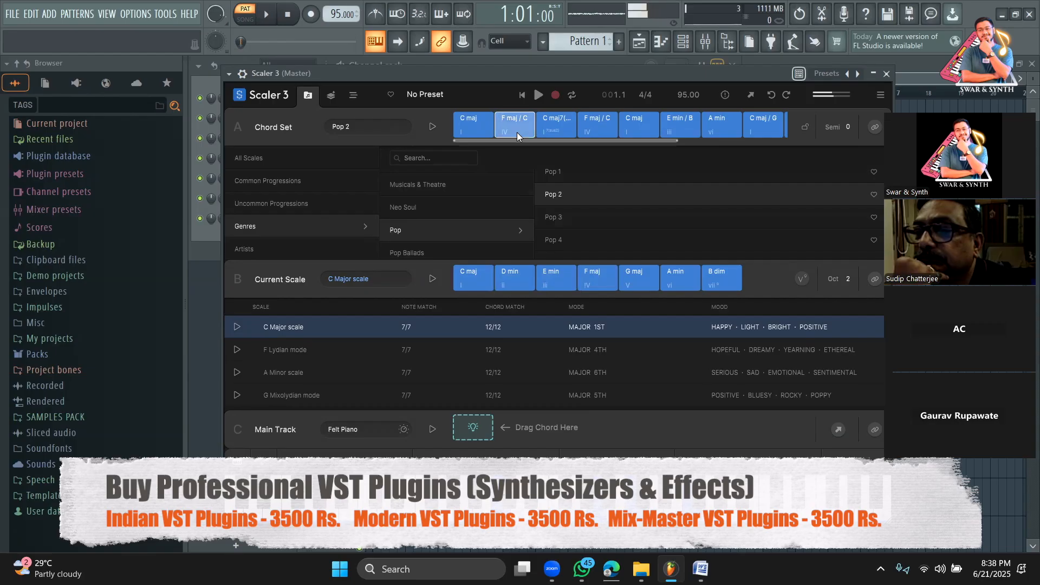
{"action": "left_click", "coordinate": [600, 284]}
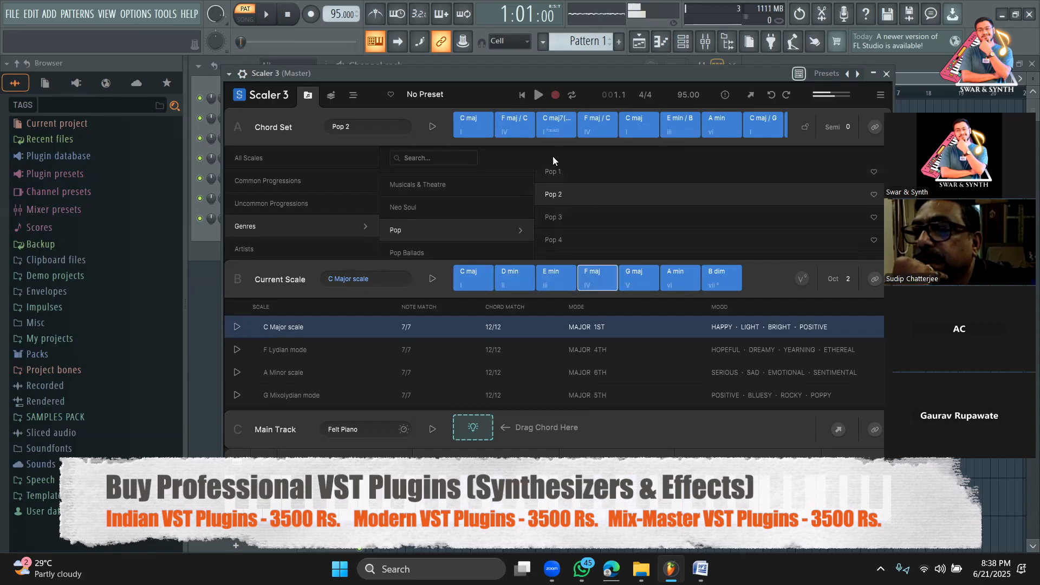
Sound the F maj / C chord of the Pop 2 set repeatedly
{"action": "left_click", "coordinate": [531, 124]}
{"action": "left_click", "coordinate": [531, 124]}
{"action": "left_click", "coordinate": [531, 124]}
{"action": "left_click", "coordinate": [531, 123]}
{"action": "left_click", "coordinate": [531, 123]}
{"action": "left_click", "coordinate": [531, 123]}
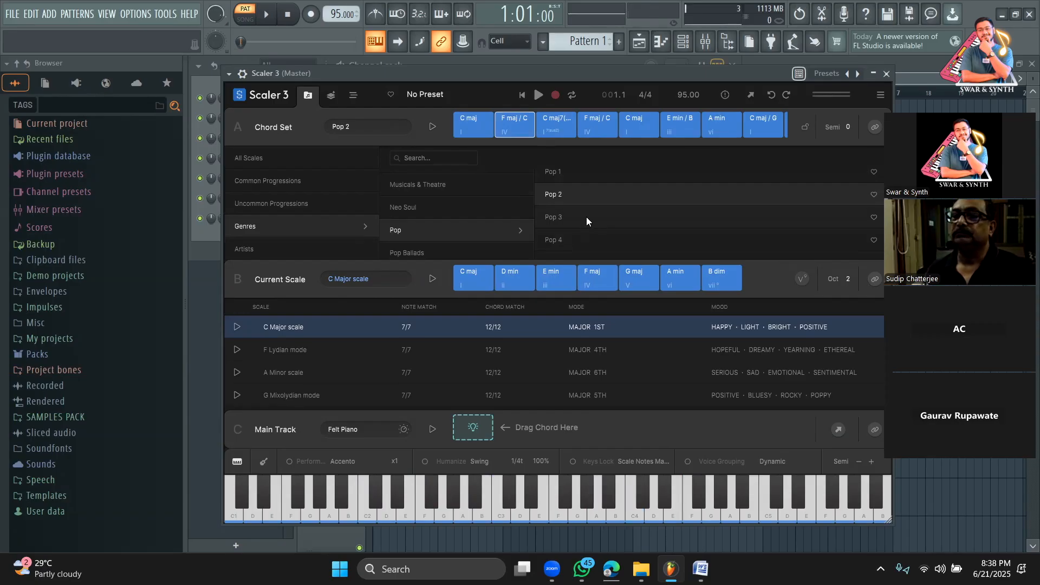
Close the Scaler 3 plugin window and delete the Scaler 3 channel from the channel rack
{"action": "scroll", "coordinate": [587, 216], "scroll_direction": "down", "scroll_amount": 1}
{"action": "scroll", "coordinate": [587, 215], "scroll_direction": "down", "scroll_amount": 2}
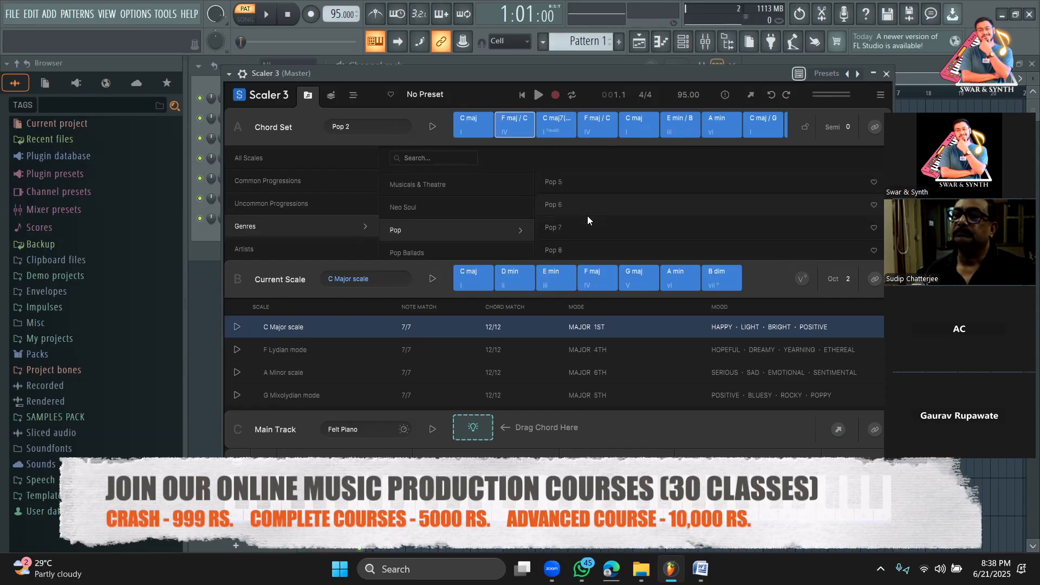
{"action": "scroll", "coordinate": [516, 225], "scroll_direction": "down", "scroll_amount": 3}
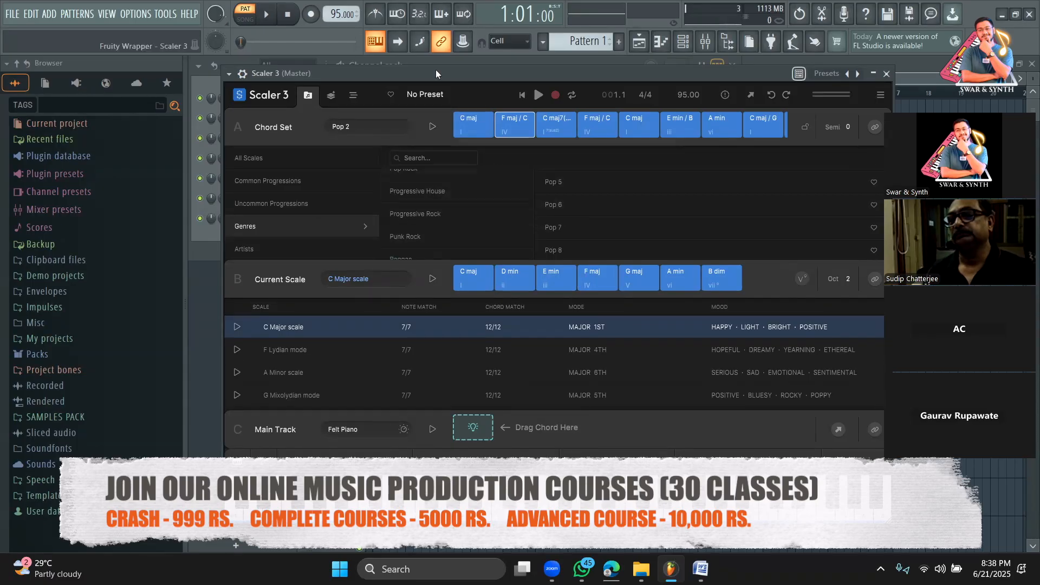
{"action": "left_click_drag", "start_coordinate": [435, 76], "coordinate": [323, 273]}
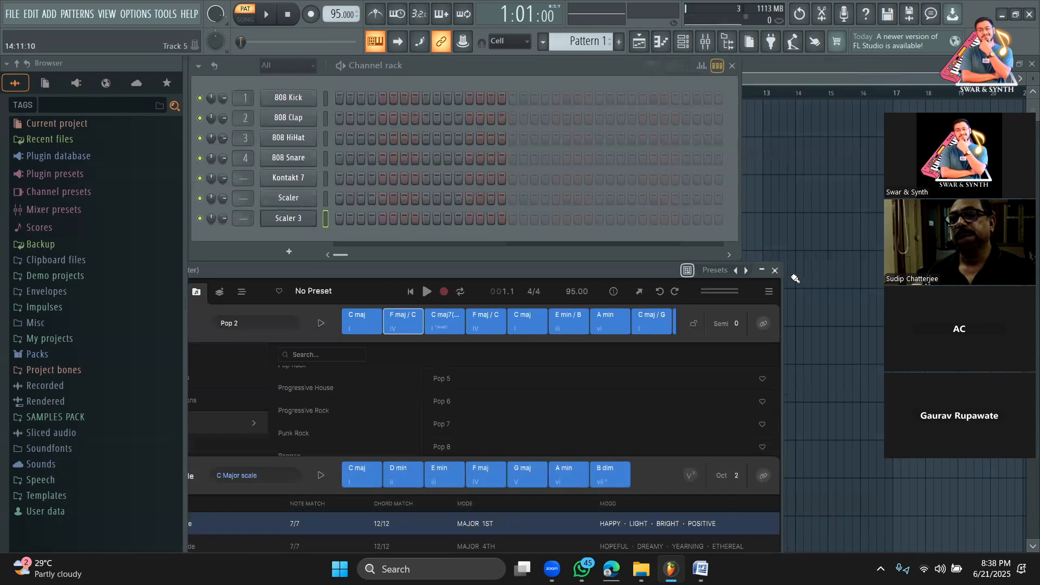
{"action": "left_click", "coordinate": [778, 271]}
{"action": "right_click", "coordinate": [308, 221]}
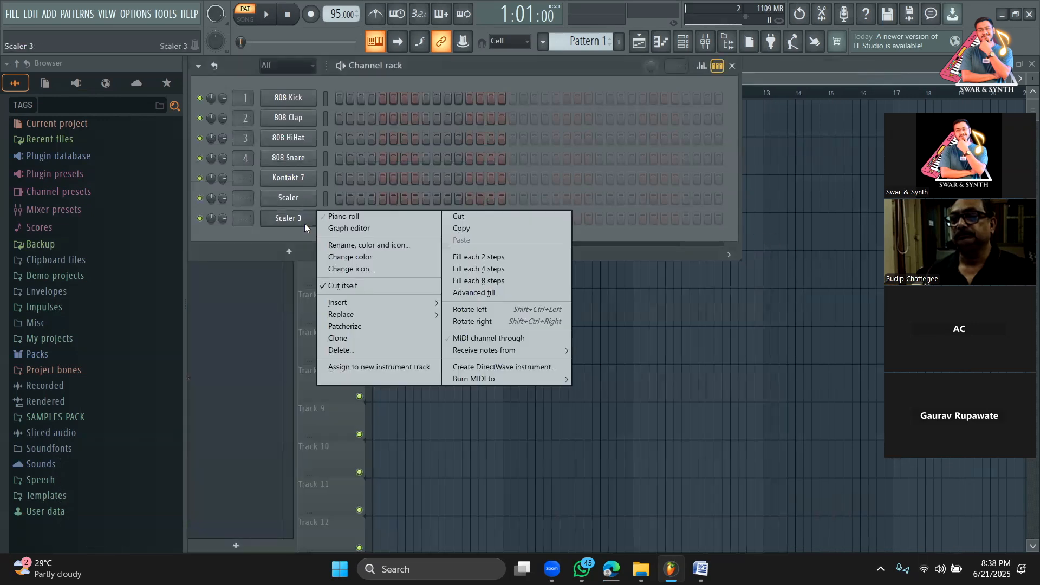
{"action": "left_click", "coordinate": [340, 350]}
Open the Scaler channel's plugin and audition the C maj and D min chords of the C Major scale
{"action": "left_click", "coordinate": [308, 200]}
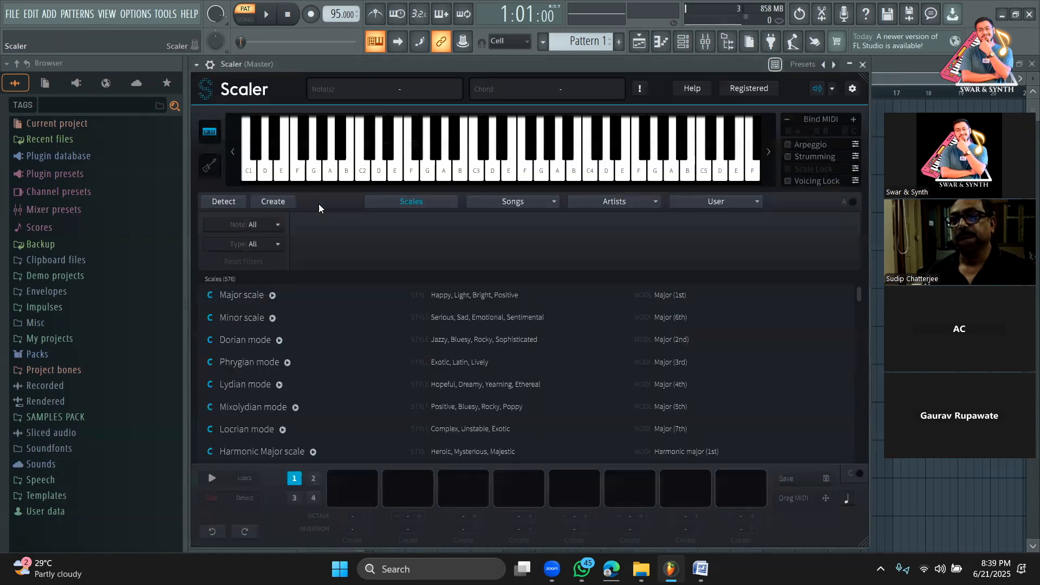
{"action": "left_click_drag", "start_coordinate": [547, 60], "coordinate": [642, 65]}
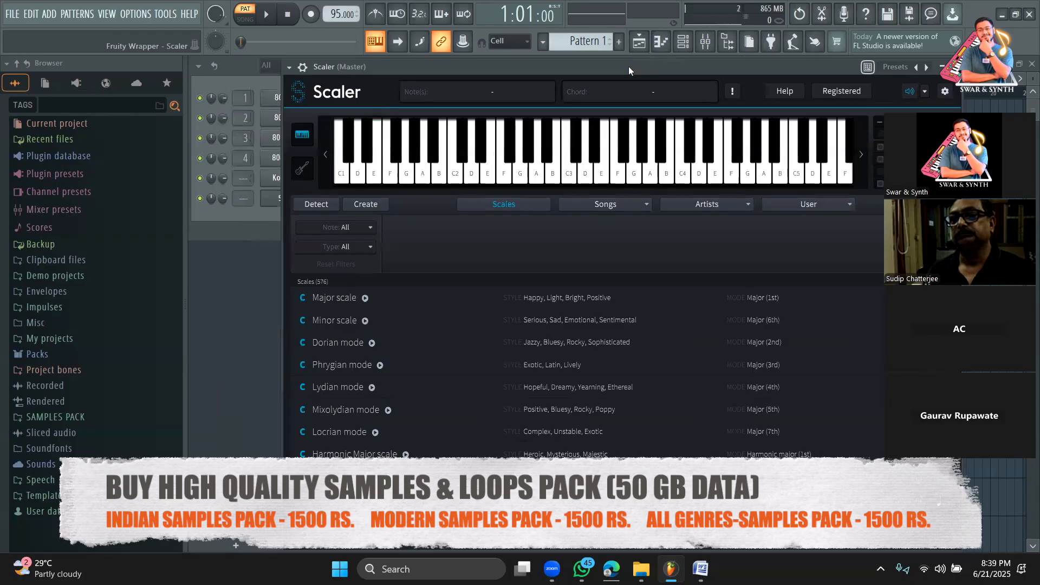
{"action": "left_click", "coordinate": [412, 301]}
{"action": "left_click", "coordinate": [389, 428]}
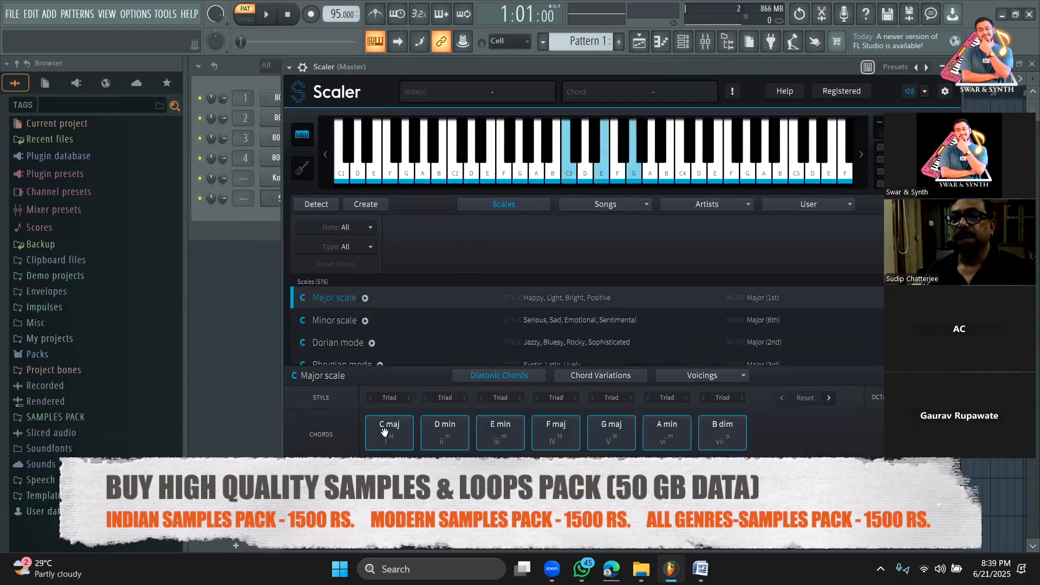
{"action": "left_click", "coordinate": [445, 429]}
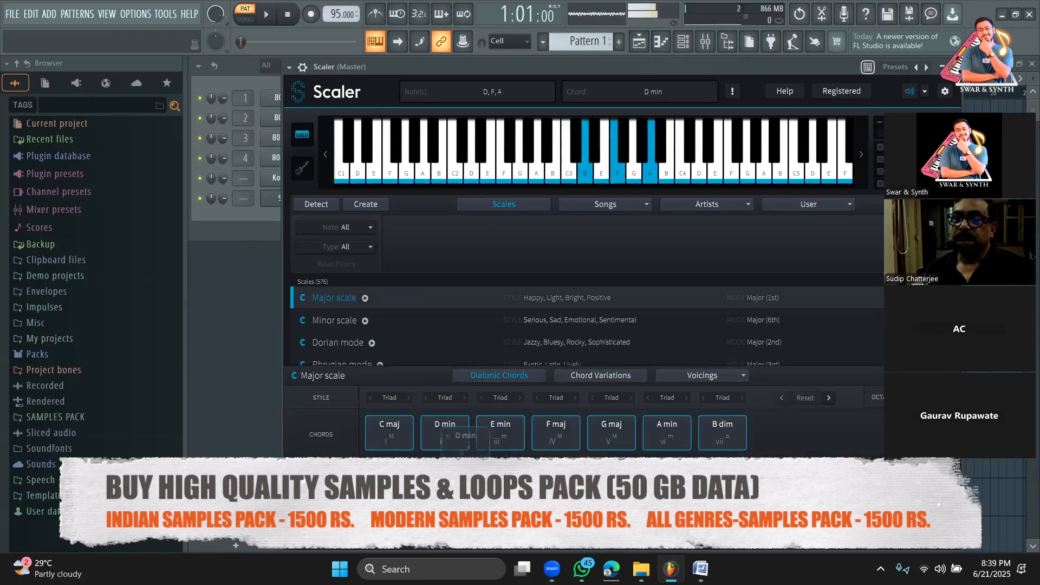
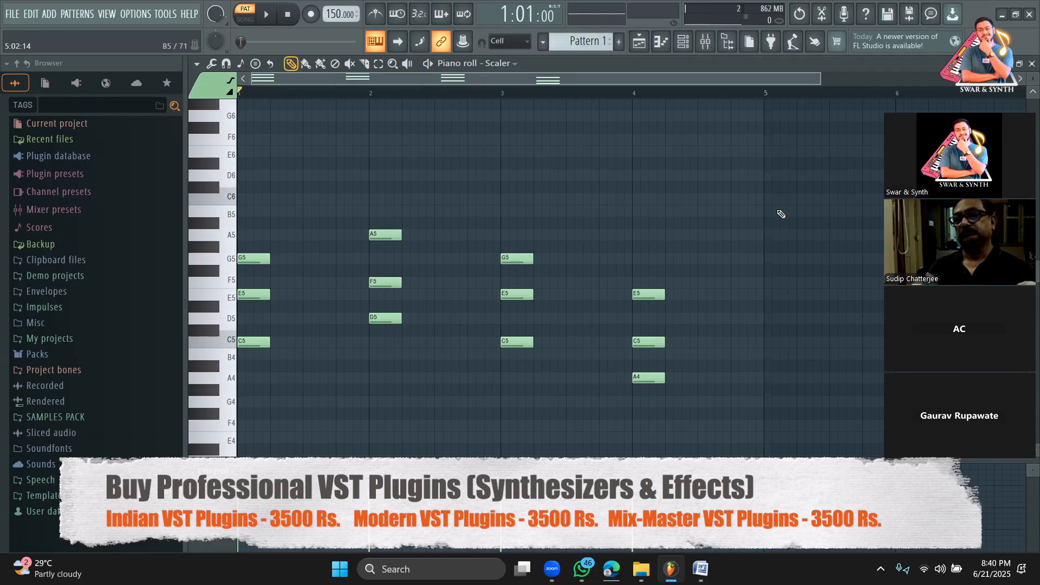
Lengthen all the chord notes in the Scaler piano roll to one full bar each while the pattern plays, and stop playback
{"action": "key", "text": "space"}
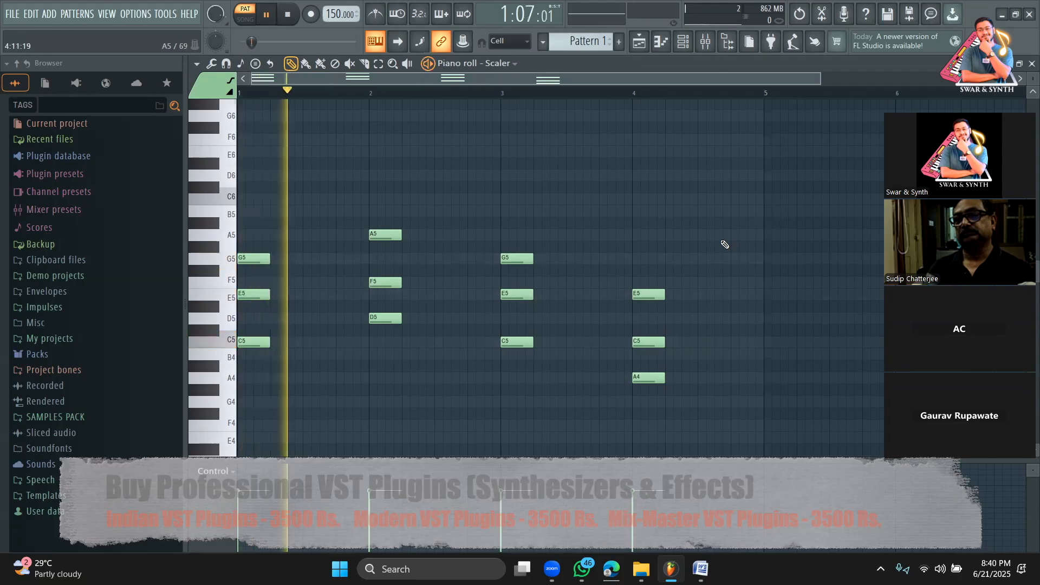
{"action": "key", "text": "ctrl+a"}
{"action": "left_click_drag", "start_coordinate": [401, 235], "coordinate": [500, 243]}
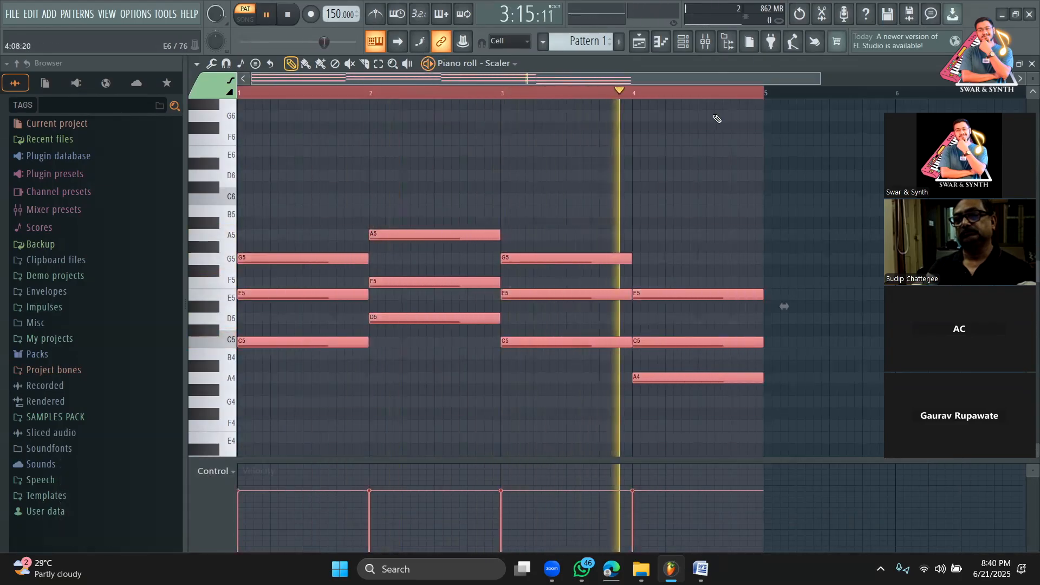
{"action": "left_click", "coordinate": [691, 46]}
{"action": "key", "text": "space"}
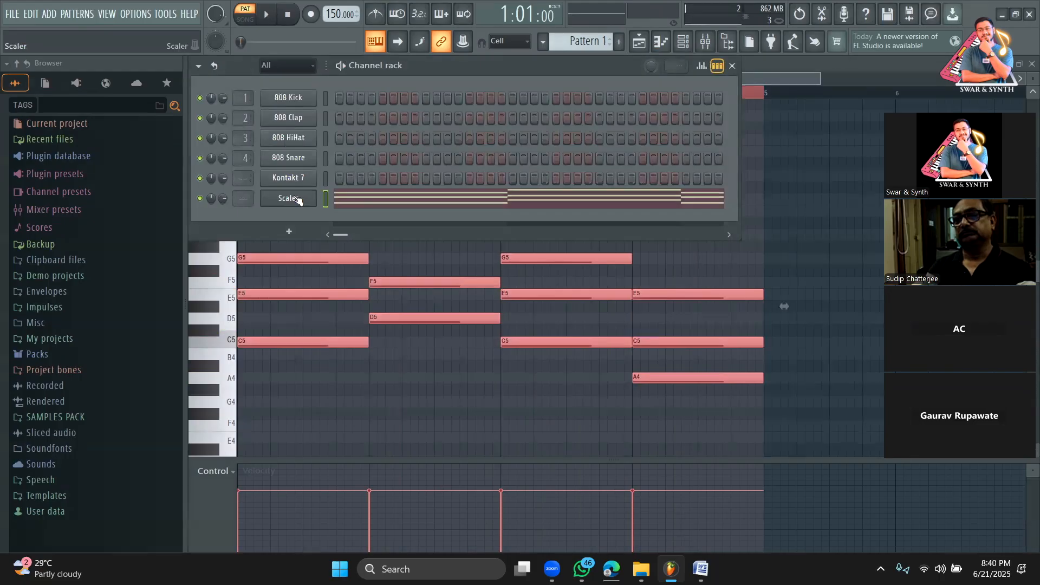
Reopen the Scaler plugin, shift its window over, and play Pattern 1 with the channel rack in front
{"action": "left_click", "coordinate": [288, 198]}
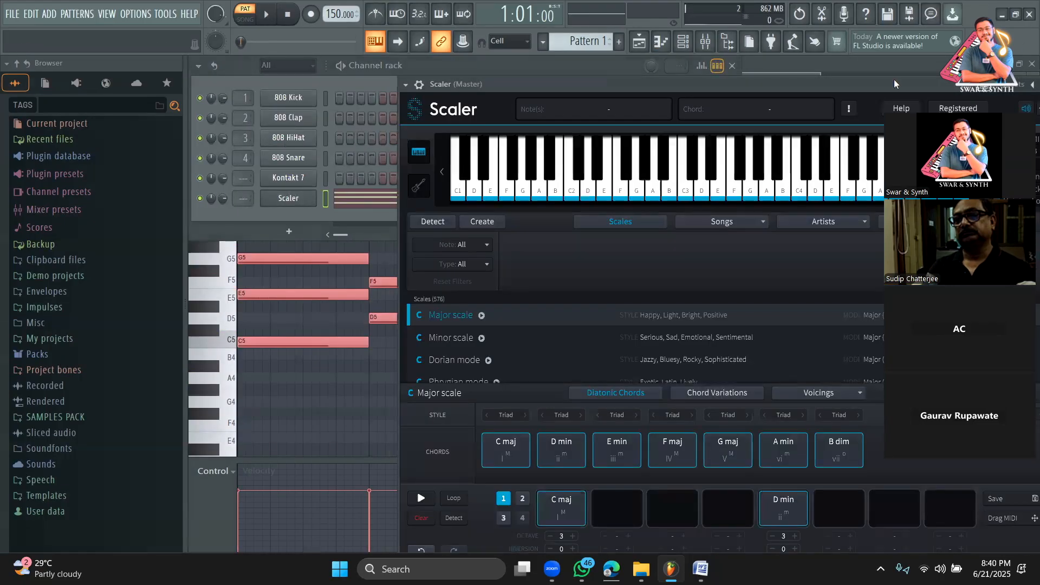
{"action": "left_click_drag", "start_coordinate": [894, 84], "coordinate": [480, 82]}
{"action": "left_click", "coordinate": [626, 107]}
{"action": "left_click", "coordinate": [673, 387]}
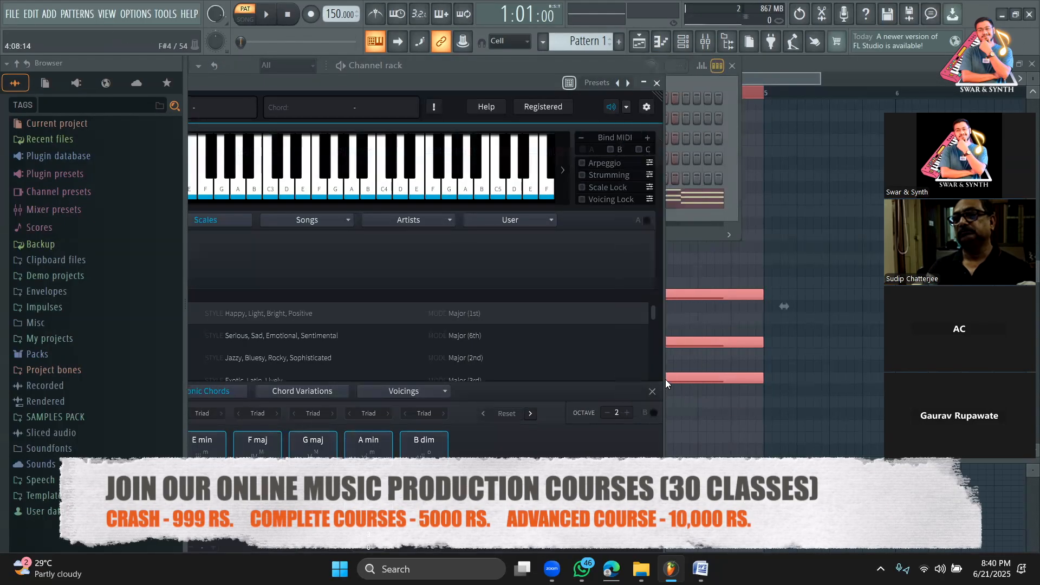
{"action": "left_click", "coordinate": [515, 64]}
{"action": "key", "text": "space"}
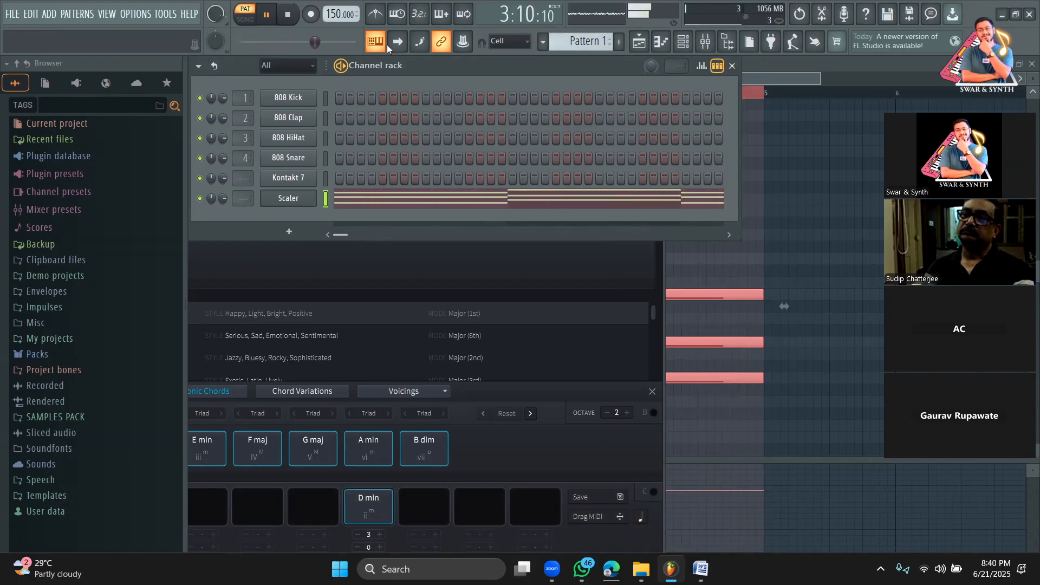
Stop playback, bring the Scaler plugin forward and select the DreamOn pad as its internal sound
{"action": "key", "text": "space"}
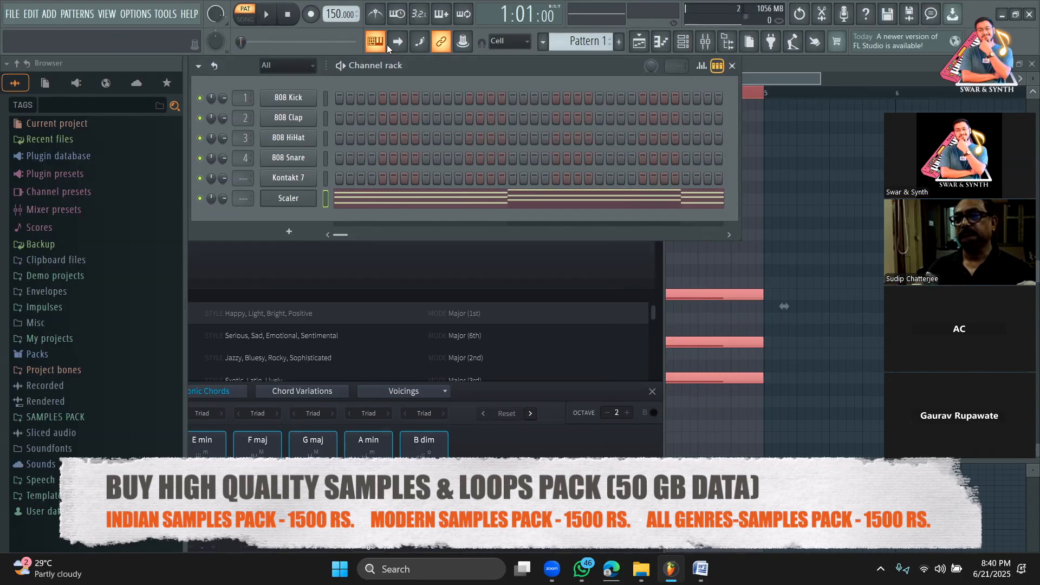
{"action": "left_click", "coordinate": [434, 269]}
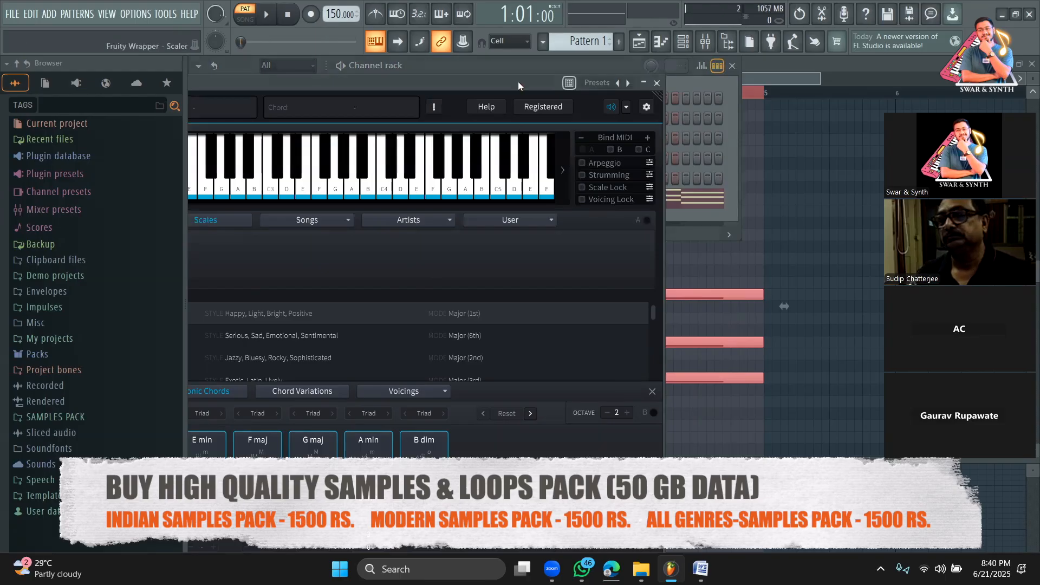
{"action": "left_click_drag", "start_coordinate": [518, 81], "coordinate": [663, 61]}
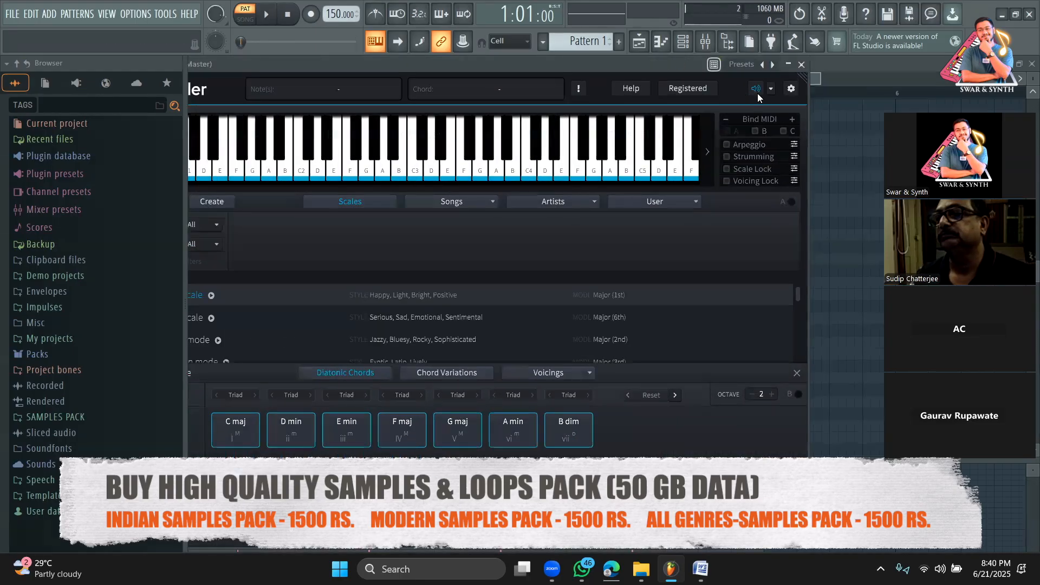
{"action": "left_click", "coordinate": [770, 86]}
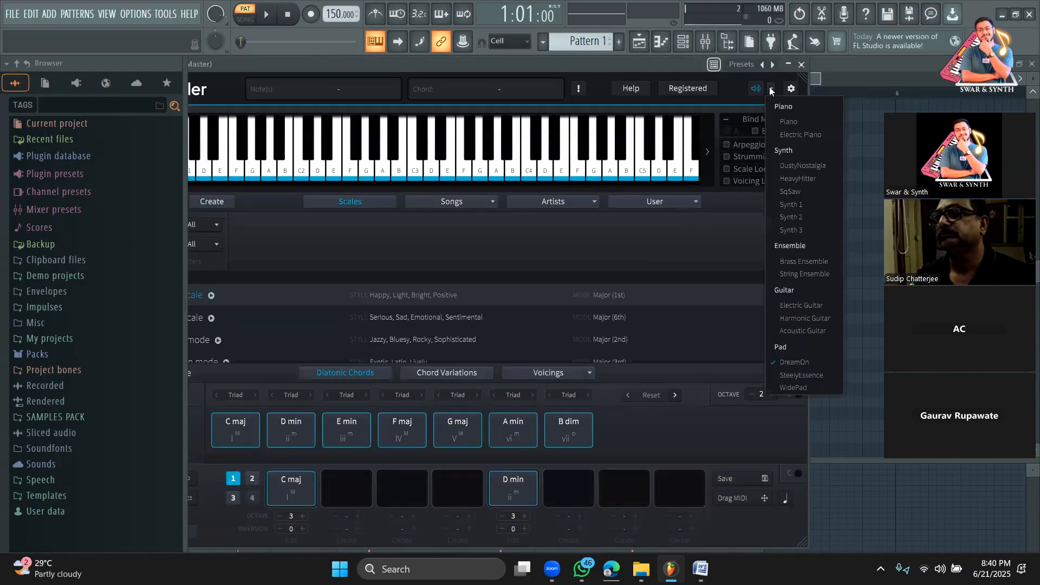
{"action": "left_click", "coordinate": [811, 362]}
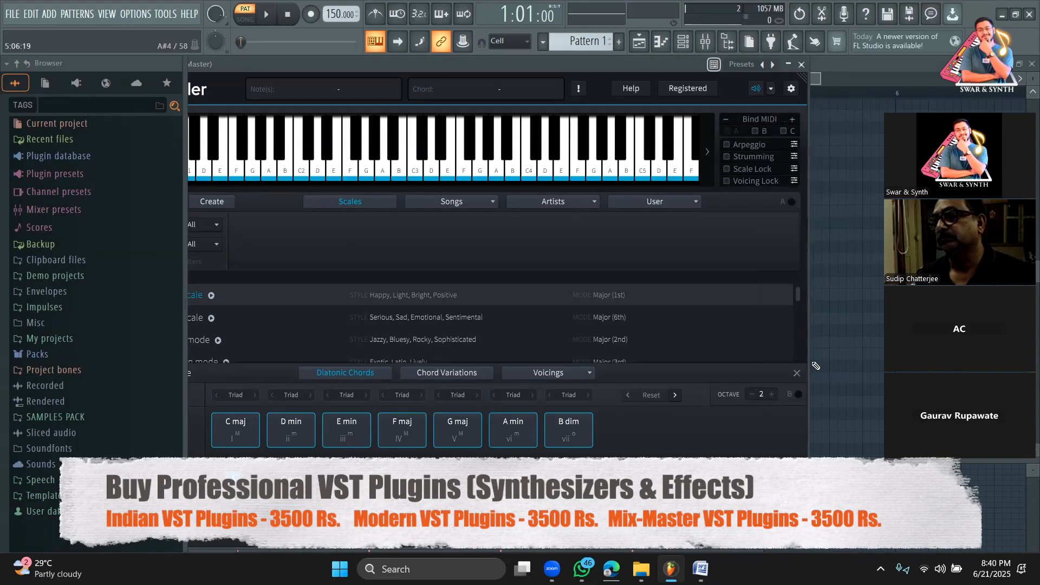
Reposition the Scaler window, bring the channel rack forward, and play and stop Pattern 1
{"action": "left_click_drag", "start_coordinate": [533, 60], "coordinate": [662, 65]}
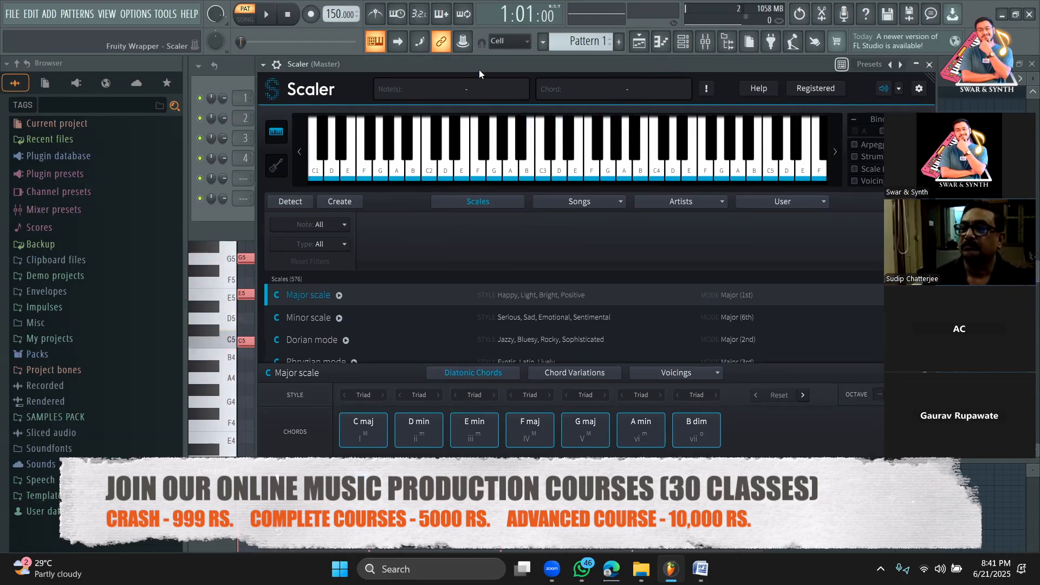
{"action": "left_click_drag", "start_coordinate": [479, 69], "coordinate": [462, 61]}
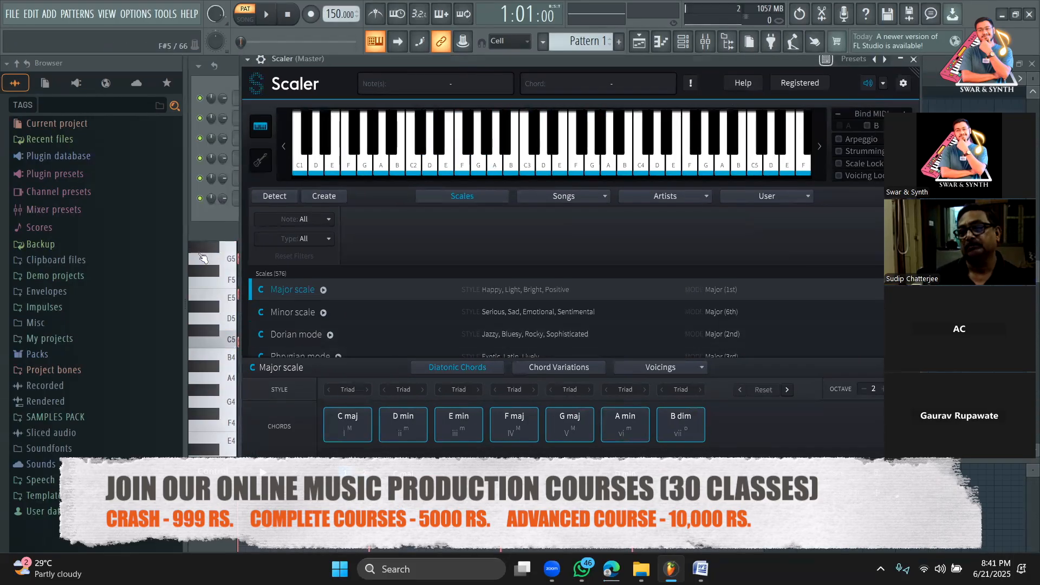
{"action": "left_click", "coordinate": [228, 205]}
{"action": "left_click", "coordinate": [267, 20]}
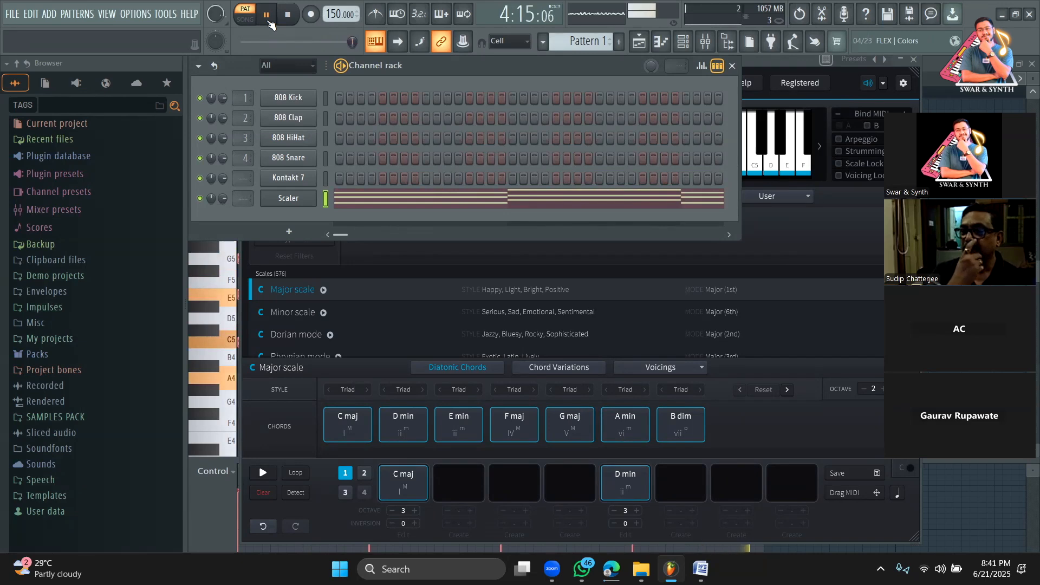
{"action": "left_click", "coordinate": [293, 20]}
{"action": "left_click", "coordinate": [293, 21]}
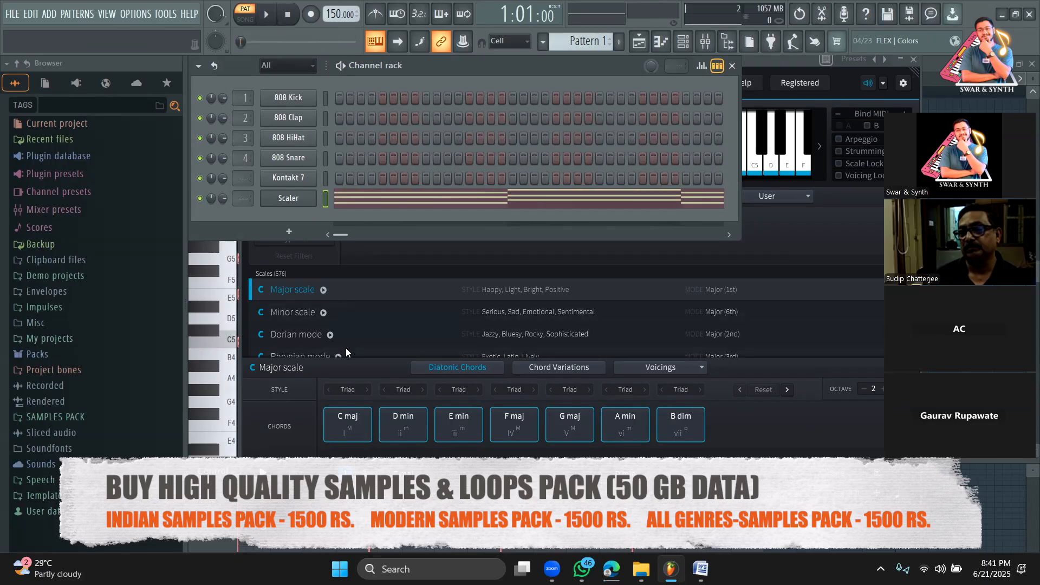
Cut the notes from the Scaler channel and clear the chord slots in the Scaler plugin
{"action": "left_click", "coordinate": [355, 435]}
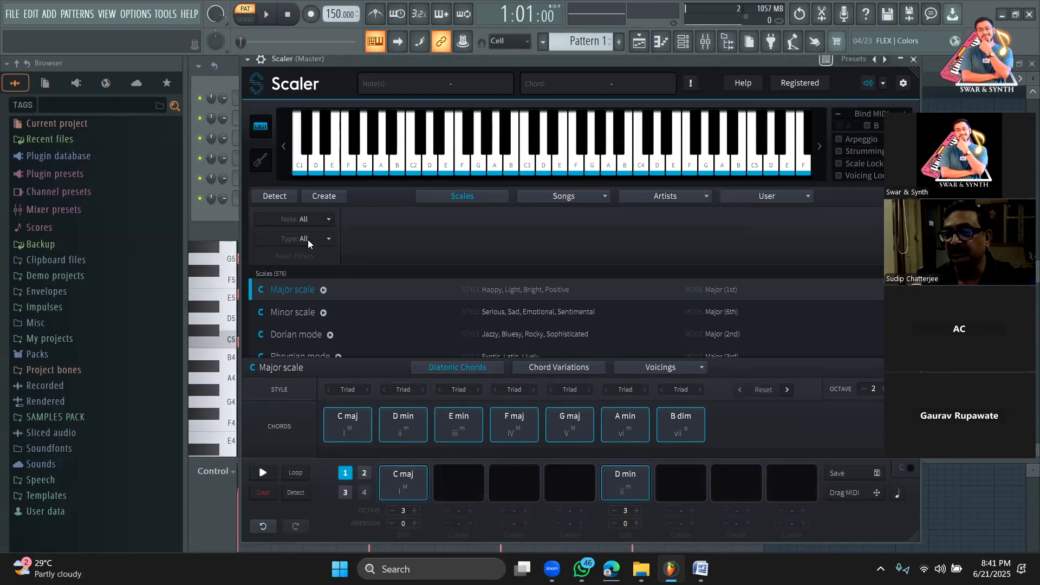
{"action": "left_click", "coordinate": [220, 212]}
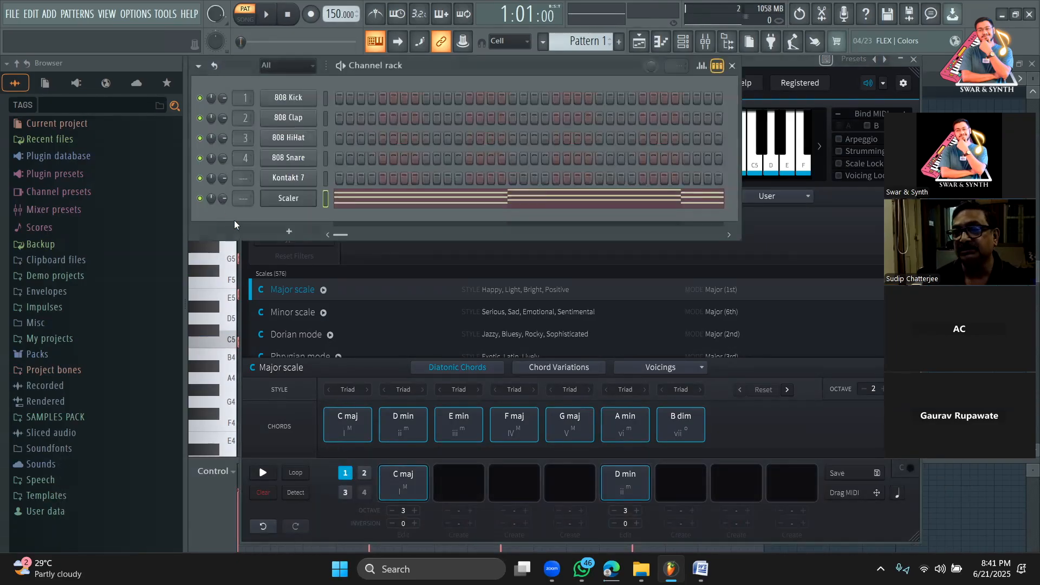
{"action": "right_click", "coordinate": [295, 203]}
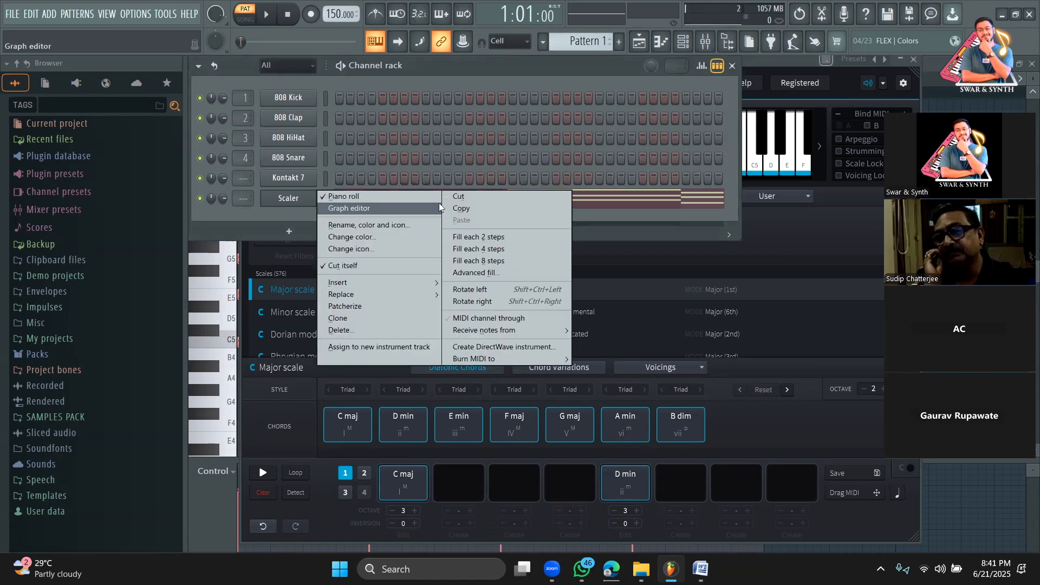
{"action": "left_click", "coordinate": [475, 195]}
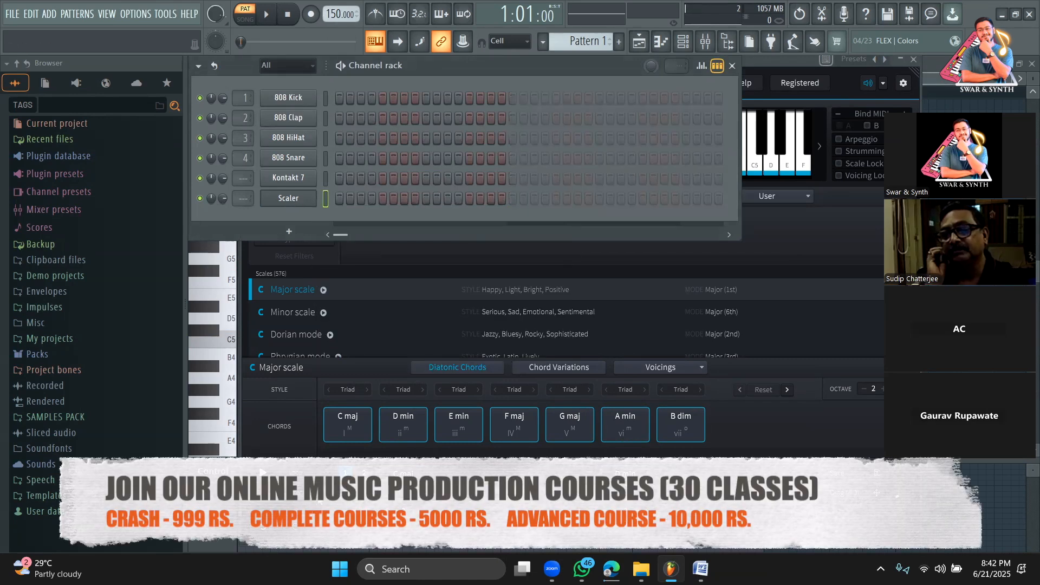
{"action": "left_click", "coordinate": [257, 502]}
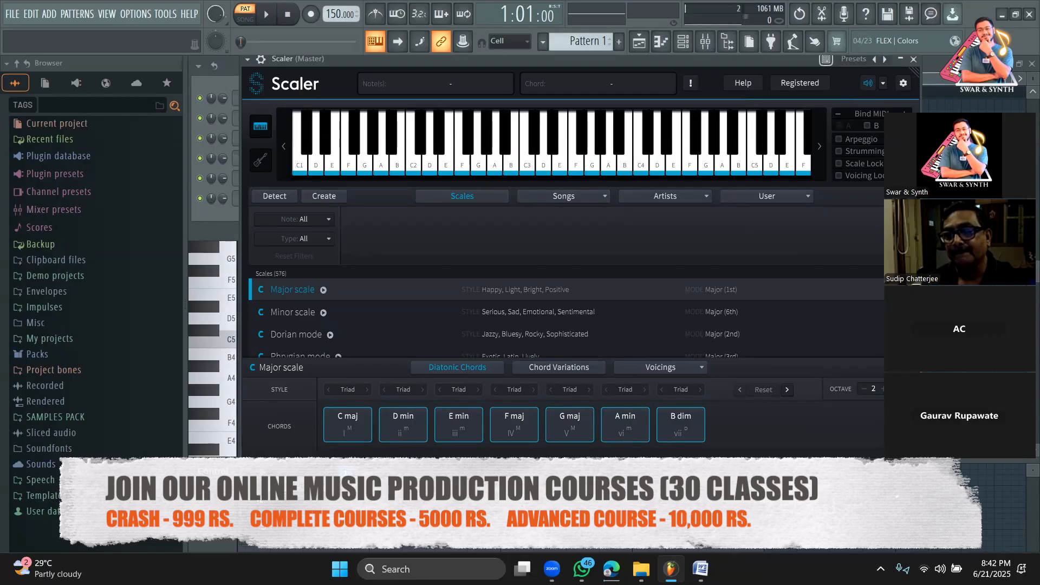
Set the chord octave to 3 and place C maj in the first progression slot and D min in the fifth
{"action": "left_click", "coordinate": [349, 419]}
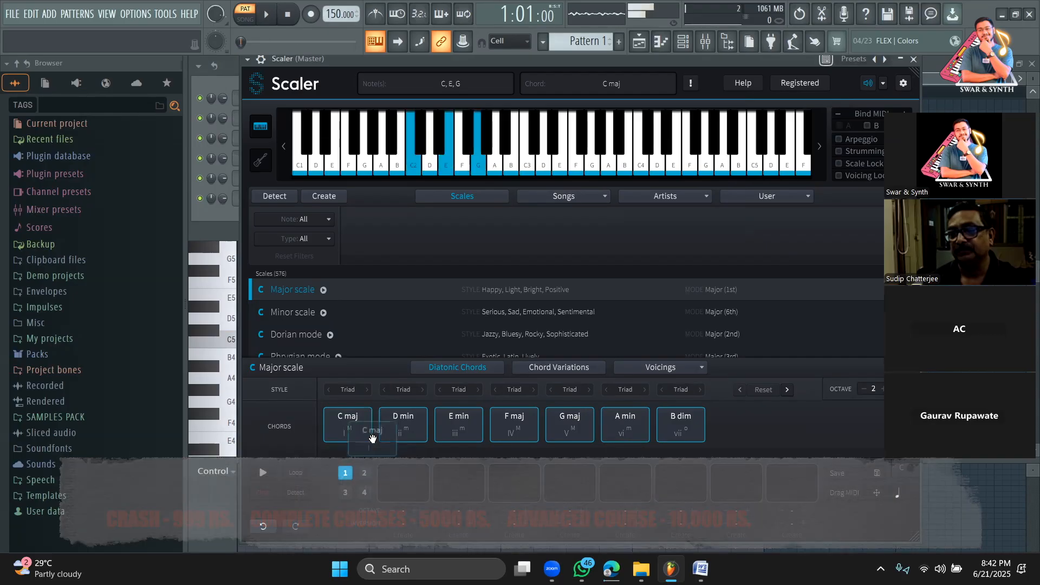
{"action": "left_click", "coordinate": [883, 389]}
{"action": "left_click_drag", "start_coordinate": [363, 427], "coordinate": [413, 489]}
{"action": "left_click_drag", "start_coordinate": [403, 425], "coordinate": [631, 481]}
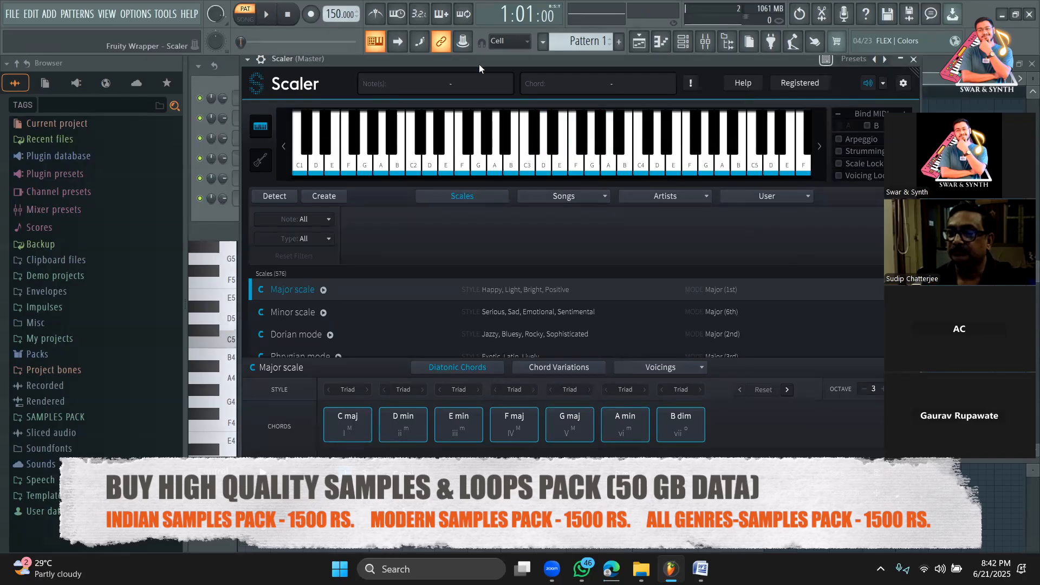
Move the Scaler window beside the channel rack and audition the C maj and D min chords in the progression slots
{"action": "left_click_drag", "start_coordinate": [479, 62], "coordinate": [651, 234]}
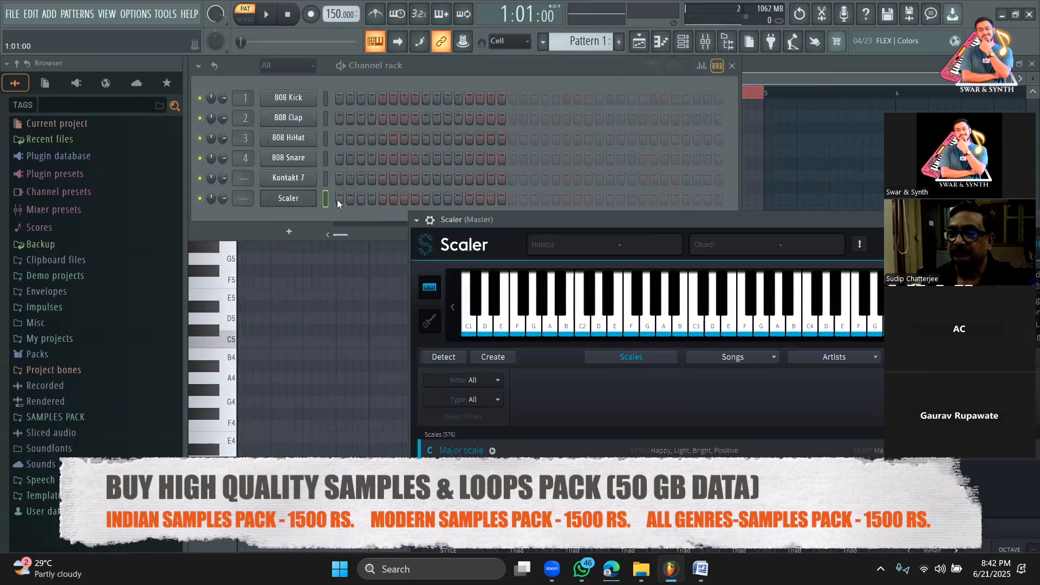
{"action": "left_click_drag", "start_coordinate": [544, 220], "coordinate": [408, 66]}
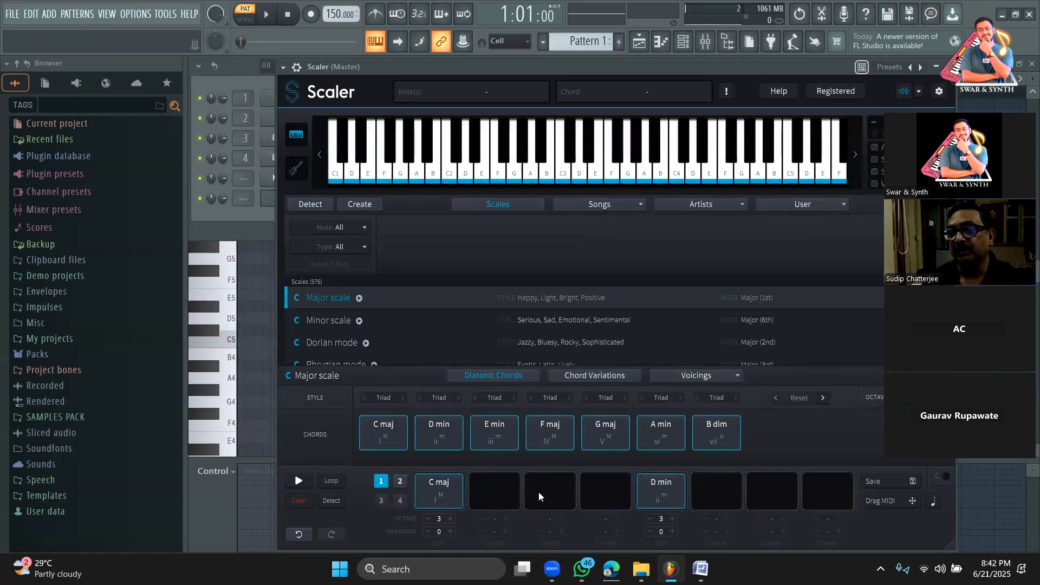
{"action": "left_click_drag", "start_coordinate": [665, 78], "coordinate": [908, 69]}
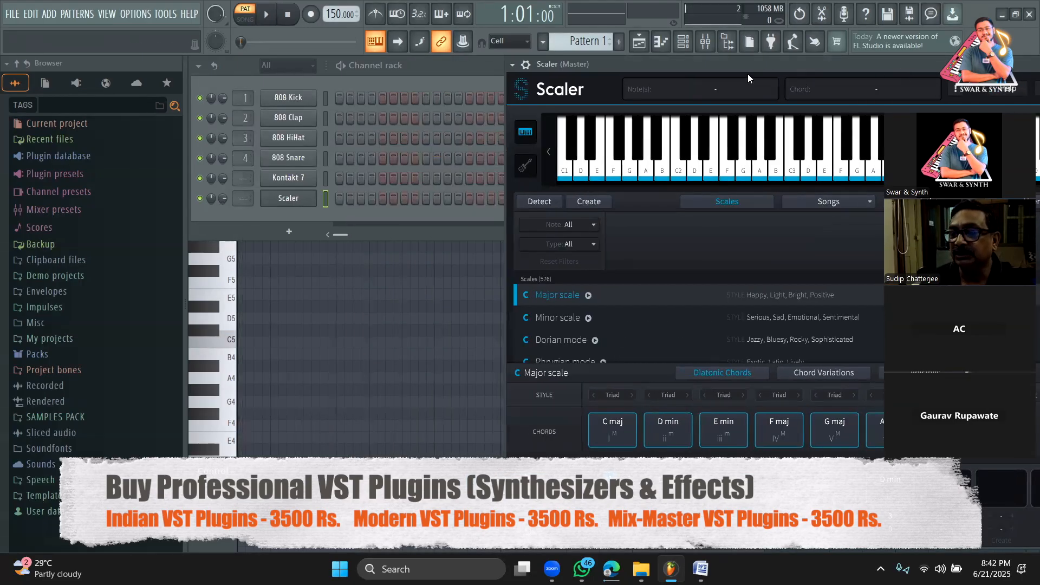
{"action": "left_click_drag", "start_coordinate": [766, 73], "coordinate": [788, 75]}
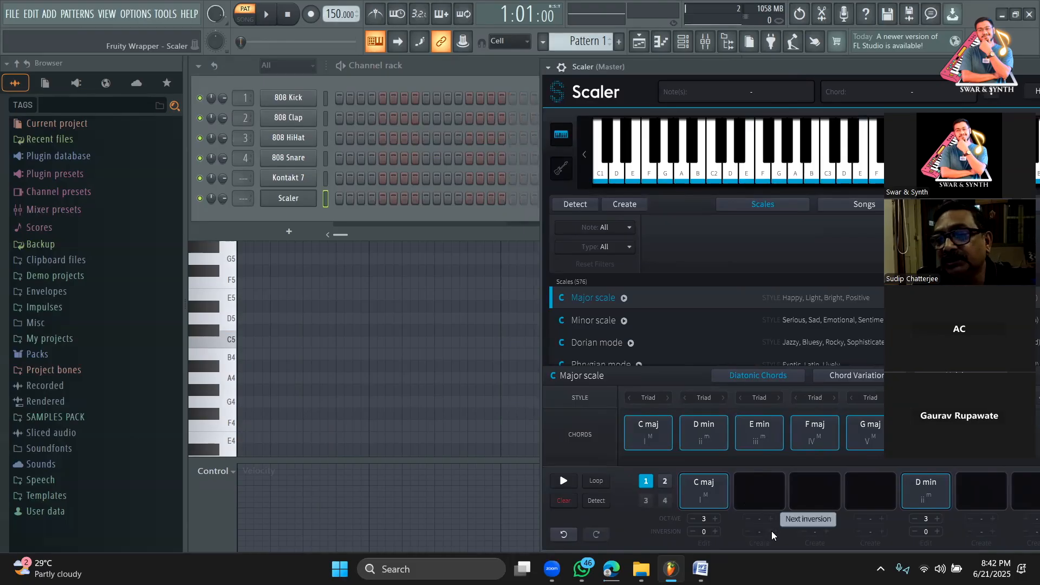
{"action": "left_click", "coordinate": [715, 500]}
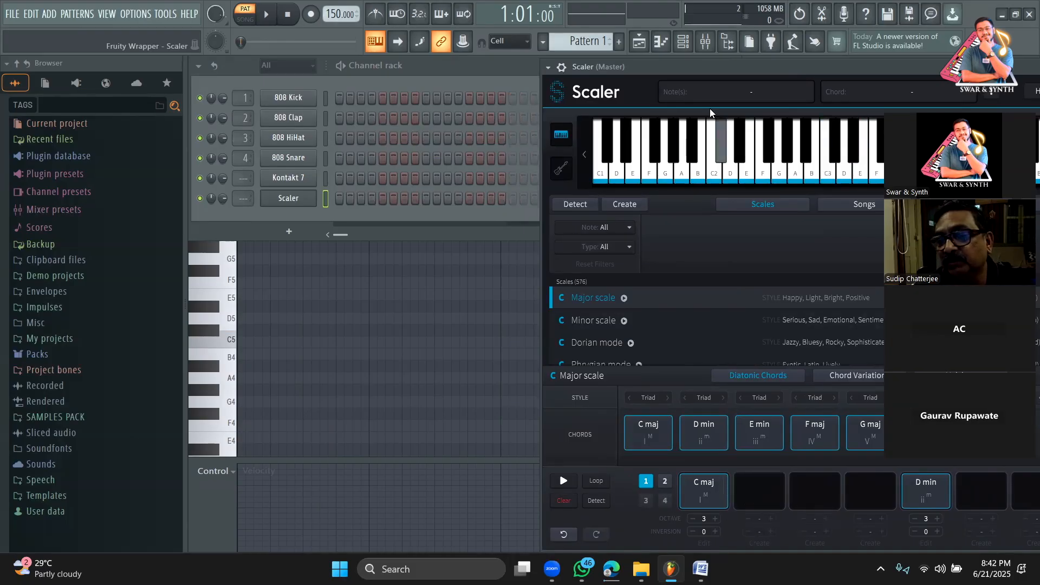
{"action": "left_click_drag", "start_coordinate": [693, 63], "coordinate": [692, 85]}
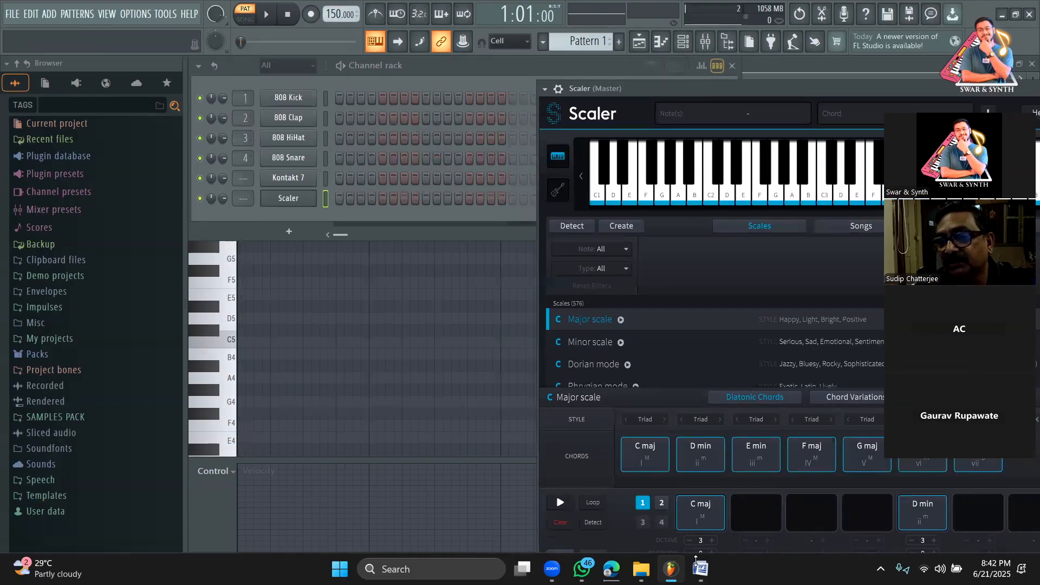
{"action": "left_click", "coordinate": [703, 498]}
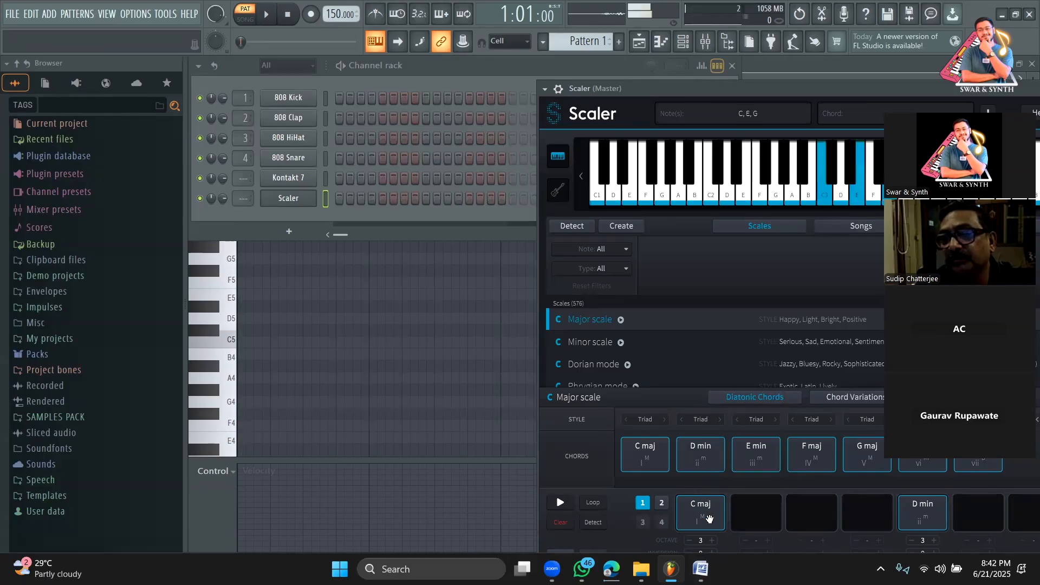
{"action": "left_click", "coordinate": [711, 518]}
{"action": "left_click", "coordinate": [921, 517]}
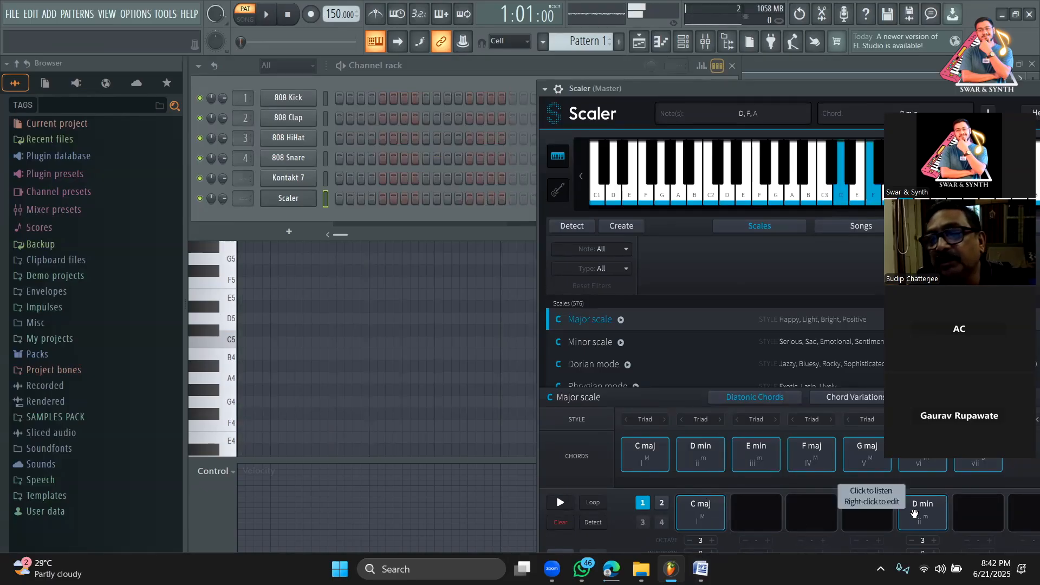
Shift the Scaler window aside and toggle the Scaler channel's first step on and off in the channel rack
{"action": "left_click_drag", "start_coordinate": [675, 96], "coordinate": [670, 90]}
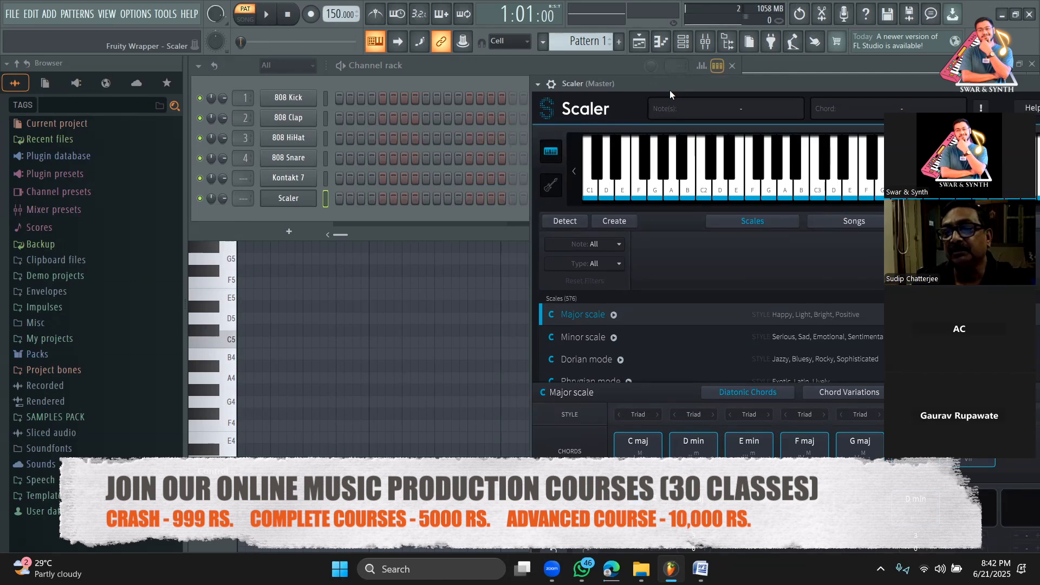
{"action": "left_click_drag", "start_coordinate": [669, 90], "coordinate": [633, 74]}
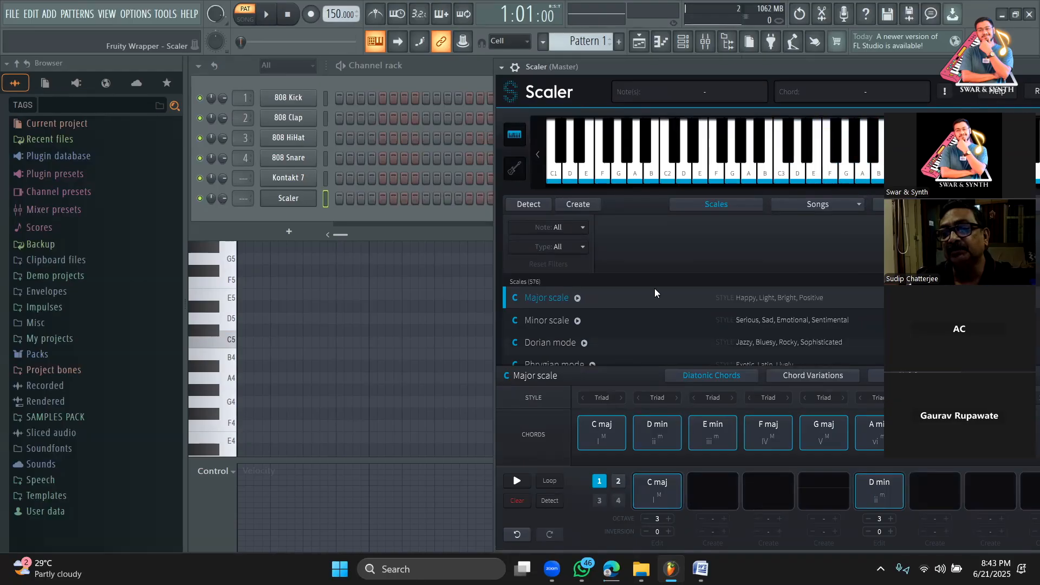
{"action": "left_click_drag", "start_coordinate": [663, 73], "coordinate": [762, 90]}
{"action": "left_click", "coordinate": [311, 209]}
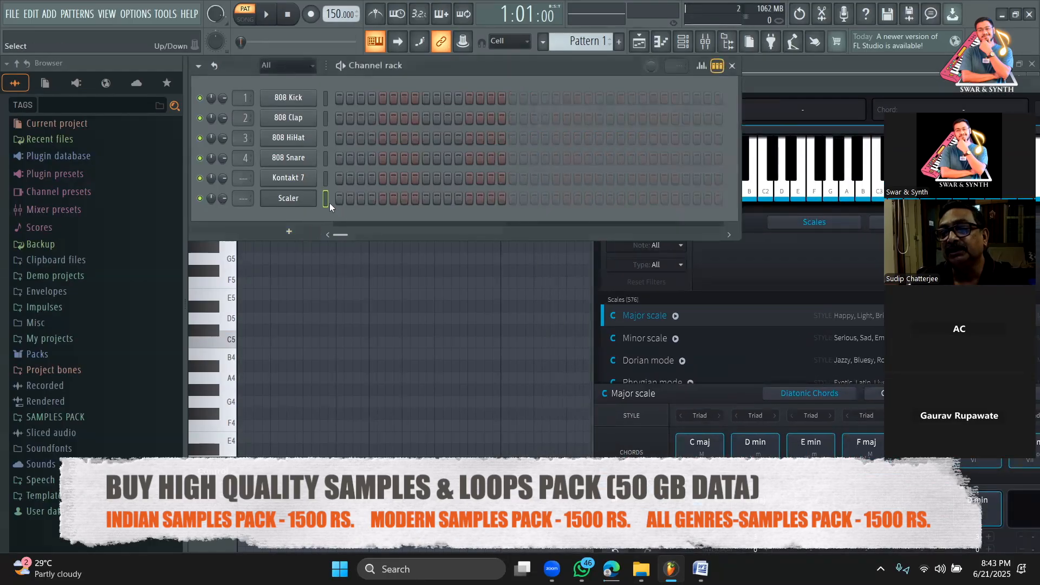
{"action": "left_click", "coordinate": [339, 198]}
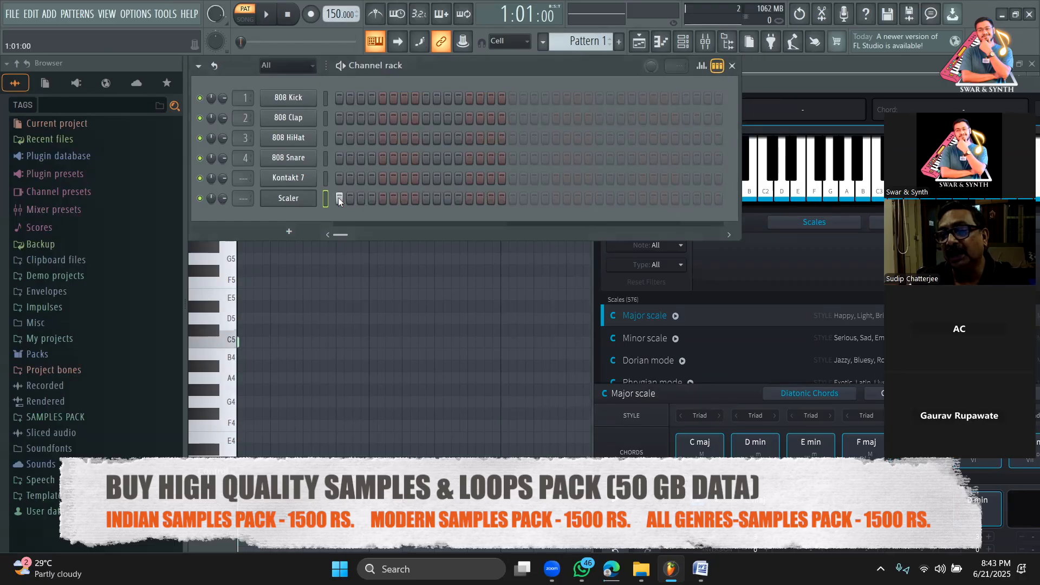
{"action": "left_click", "coordinate": [339, 199]}
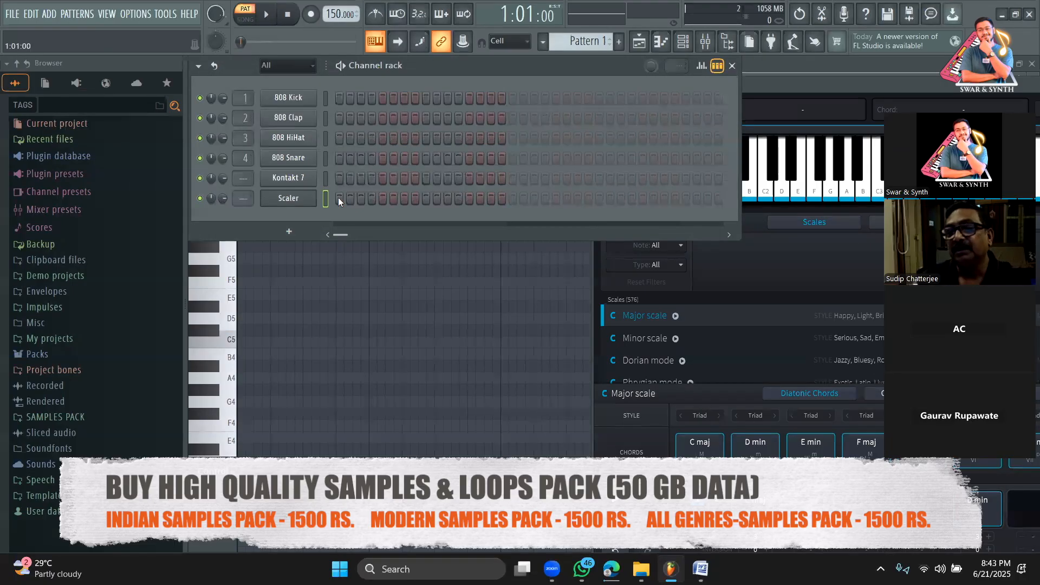
{"action": "left_click", "coordinate": [339, 198]}
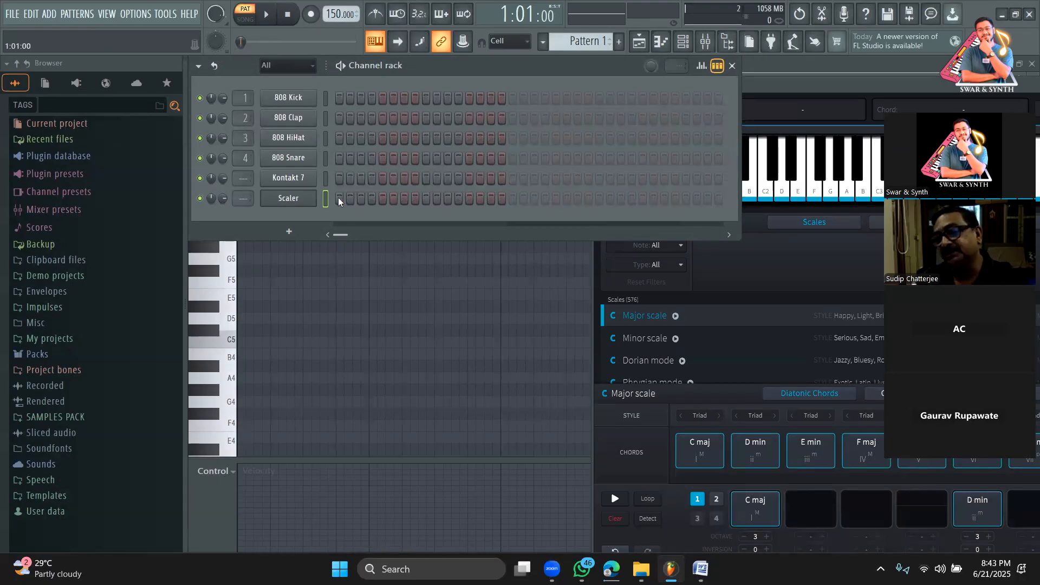
Export Scaler's chord progression as MIDI onto the Scaler channel and open the channel's piano roll
{"action": "left_click", "coordinate": [881, 89]}
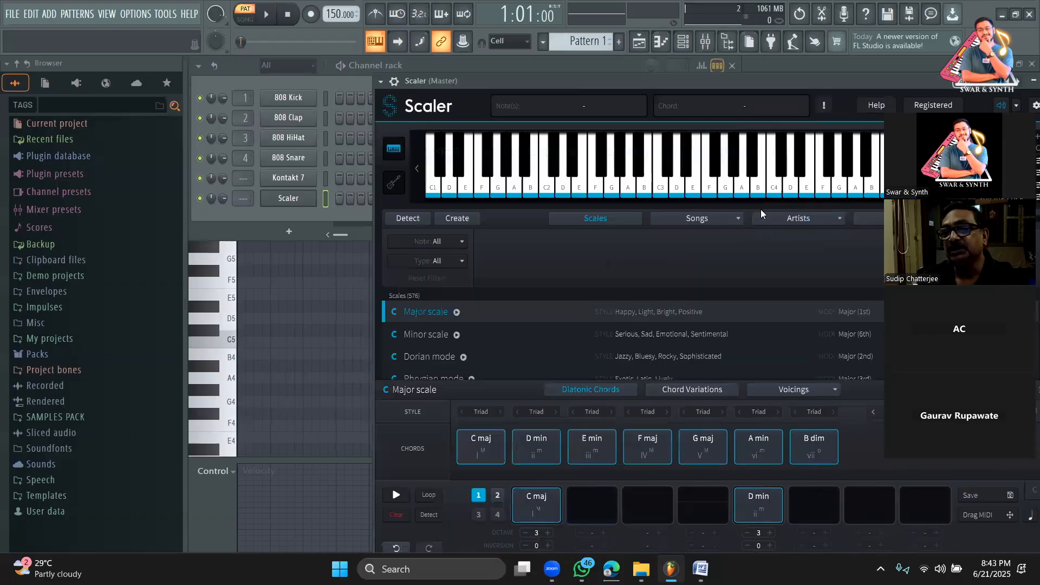
{"action": "left_click_drag", "start_coordinate": [982, 514], "coordinate": [301, 197]}
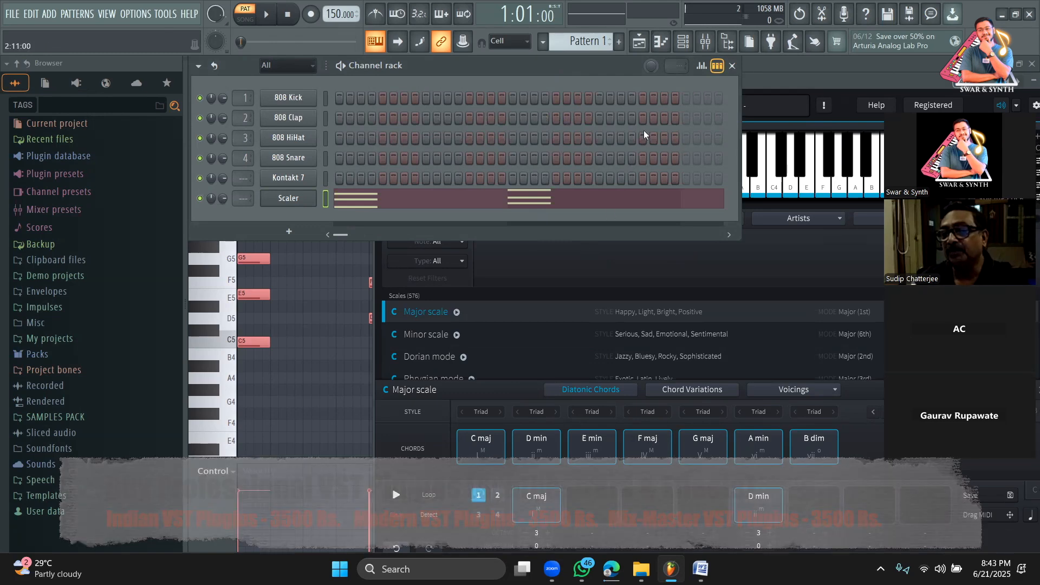
{"action": "left_click", "coordinate": [702, 270]}
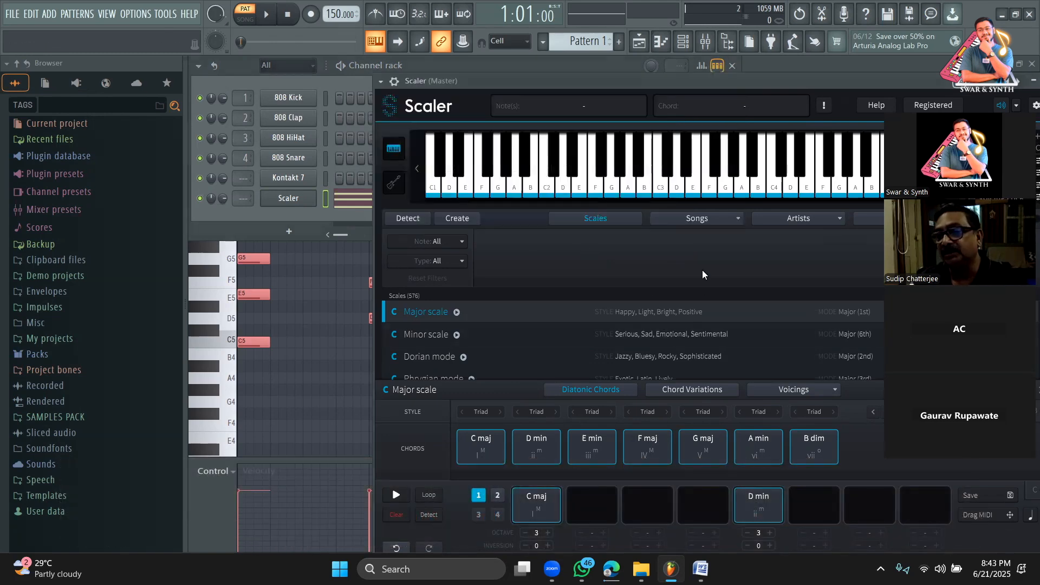
{"action": "left_click", "coordinate": [328, 221]}
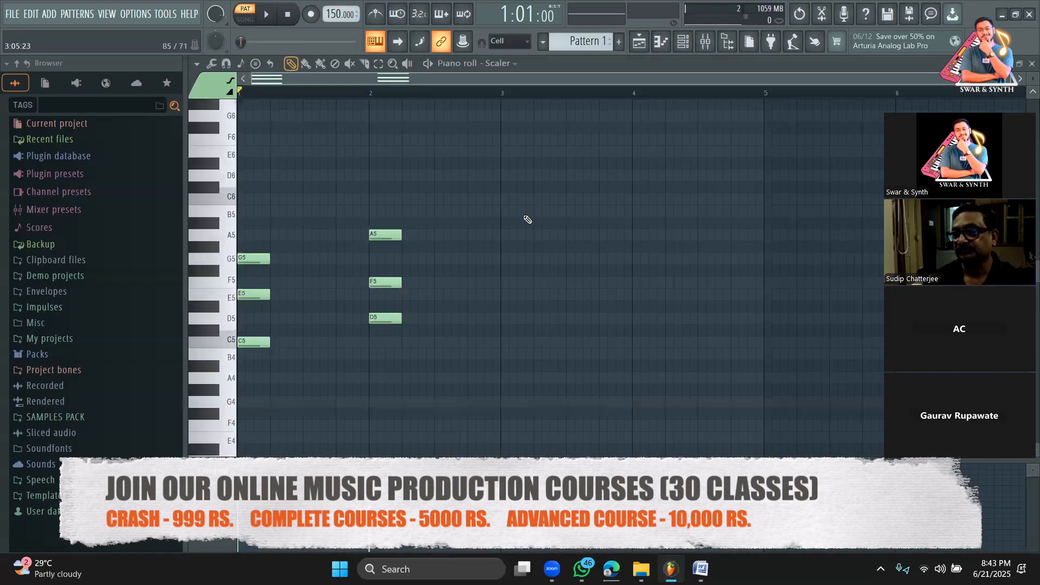
{"action": "left_click", "coordinate": [546, 205]}
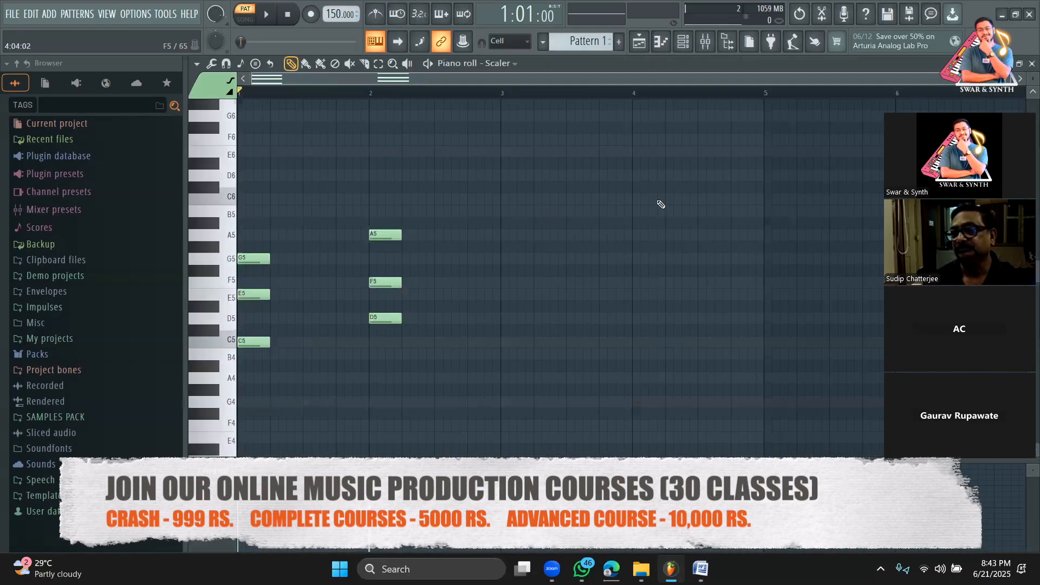
Reopen Scaler and fill progression pattern 2 with C maj at octave 3 in the first slot and A min at octave 2 in the fifth
{"action": "left_click", "coordinate": [680, 46]}
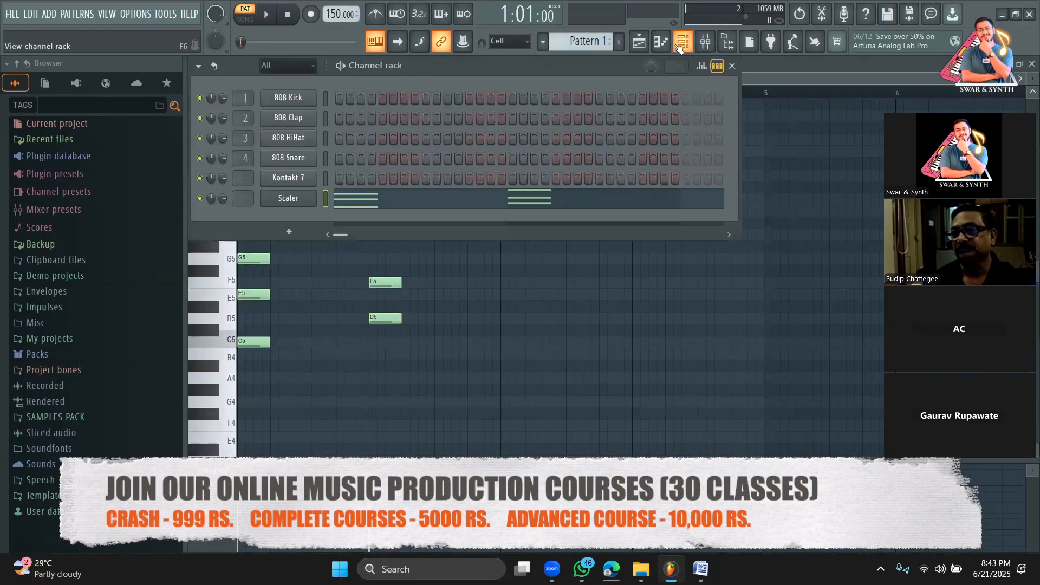
{"action": "left_click", "coordinate": [289, 200]}
{"action": "left_click_drag", "start_coordinate": [605, 82], "coordinate": [407, 57]}
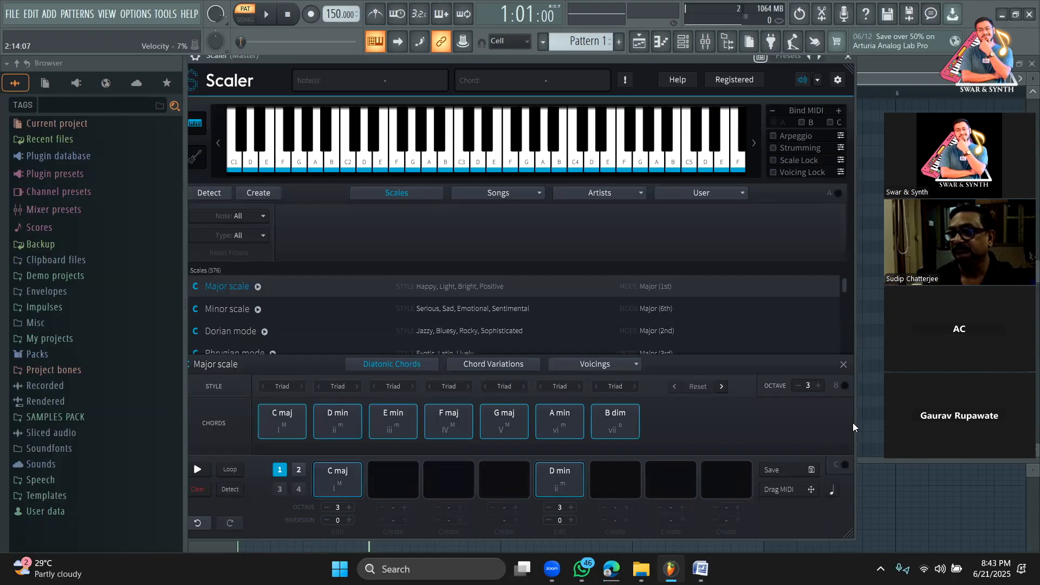
{"action": "left_click", "coordinate": [298, 470]}
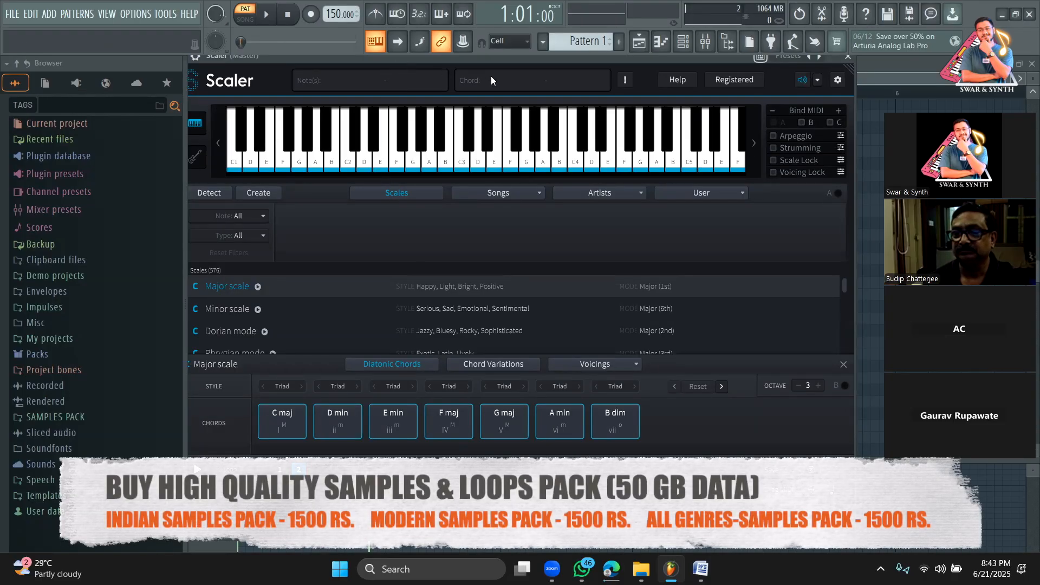
{"action": "left_click", "coordinate": [303, 433]}
{"action": "left_click", "coordinate": [797, 386]}
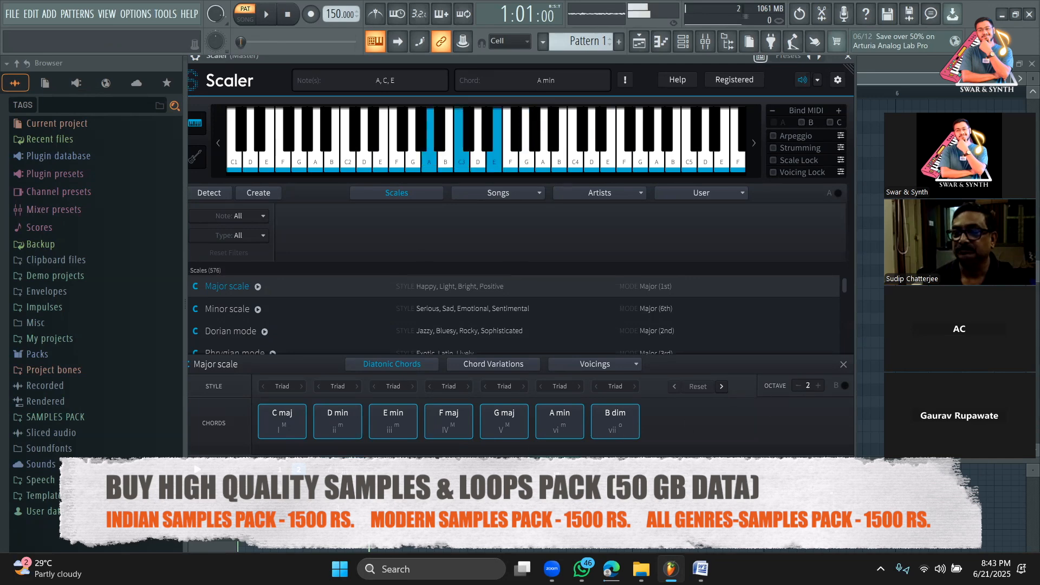
Move Scaler aside, export progression pattern 2 as MIDI onto the Scaler channel and open its piano roll
{"action": "left_click_drag", "start_coordinate": [576, 57], "coordinate": [789, 76]}
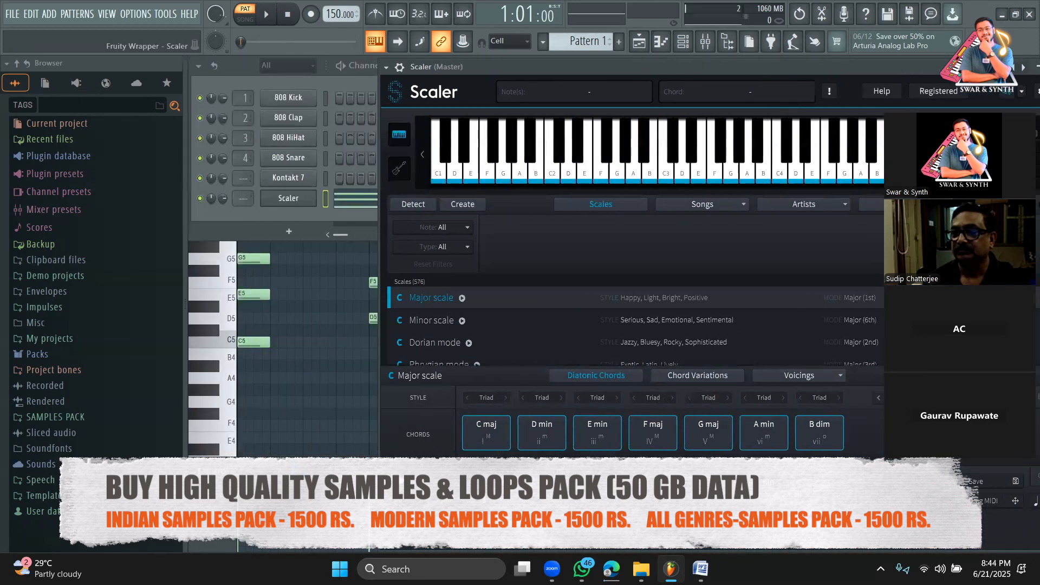
{"action": "left_click", "coordinate": [306, 210]}
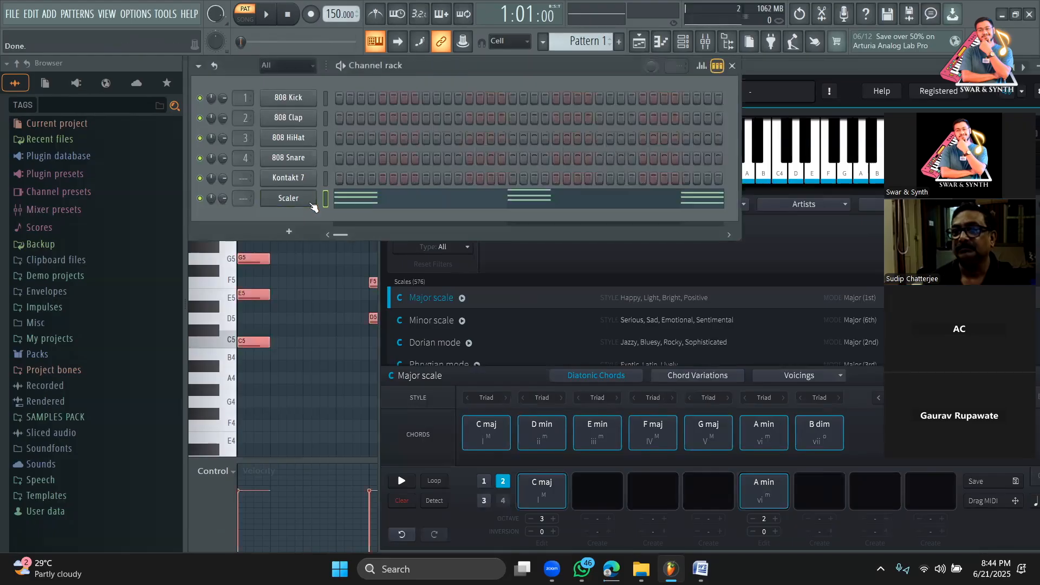
{"action": "left_click", "coordinate": [366, 208]}
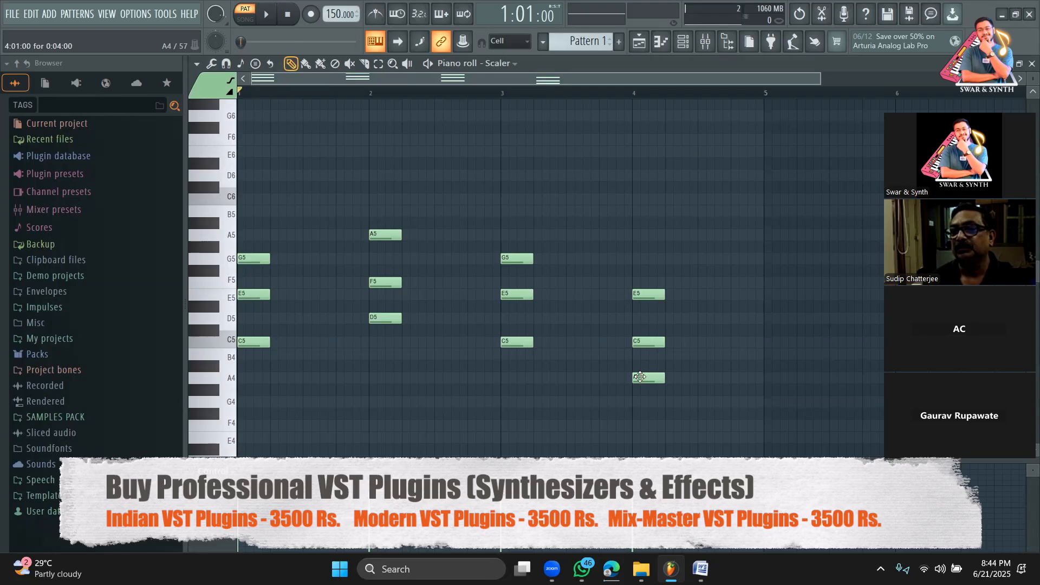
Fill the first and fifth slots of Scaler's progression pattern 3 with C maj and D min, and of pattern 4 with C maj and G maj
{"action": "left_click", "coordinate": [683, 42]}
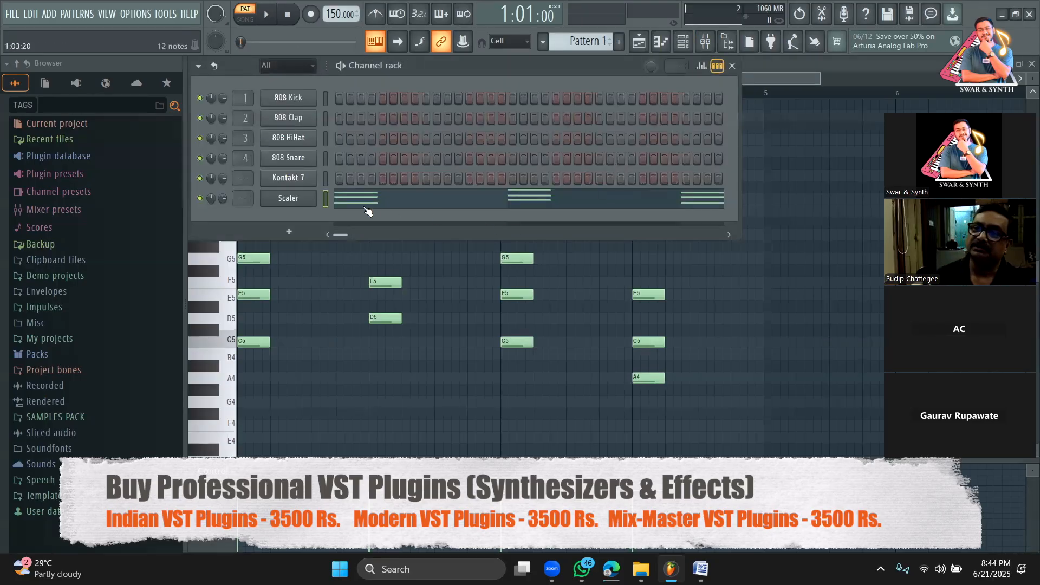
{"action": "left_click", "coordinate": [292, 199]}
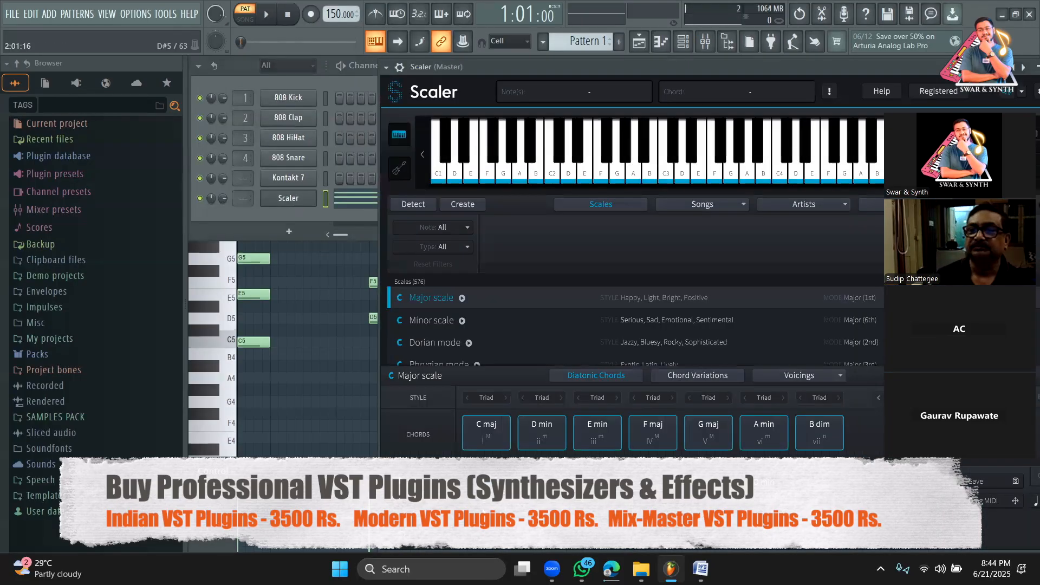
{"action": "left_click", "coordinate": [483, 508]}
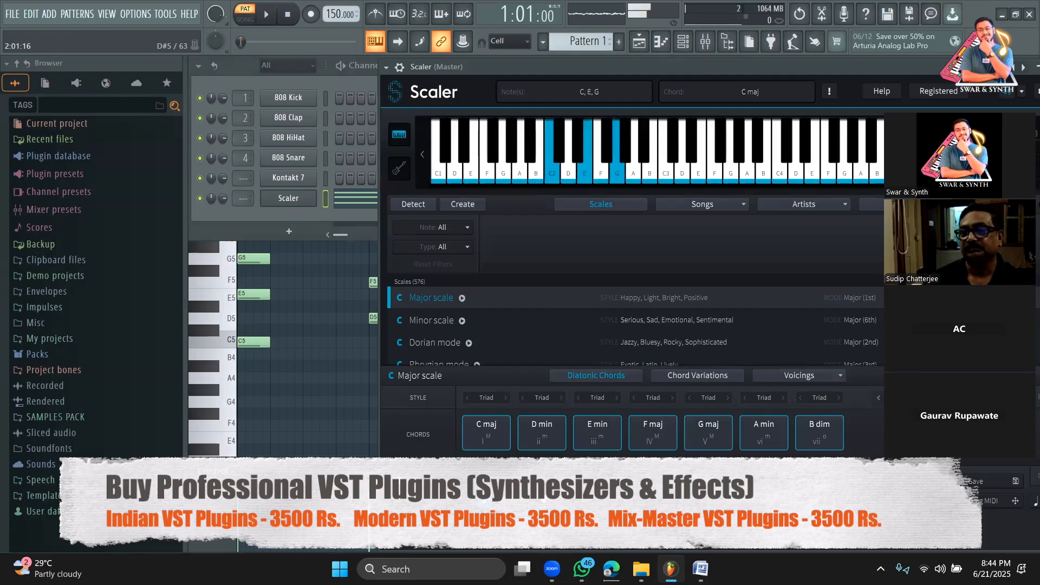
{"action": "left_click_drag", "start_coordinate": [542, 427], "coordinate": [780, 496]}
{"action": "left_click", "coordinate": [502, 500]}
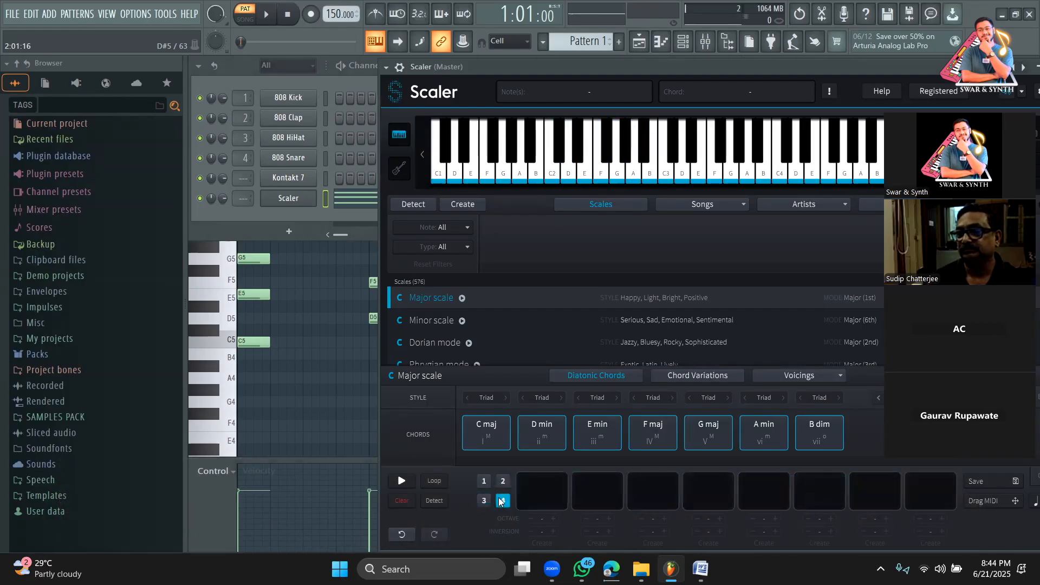
{"action": "left_click_drag", "start_coordinate": [692, 446], "coordinate": [763, 492]}
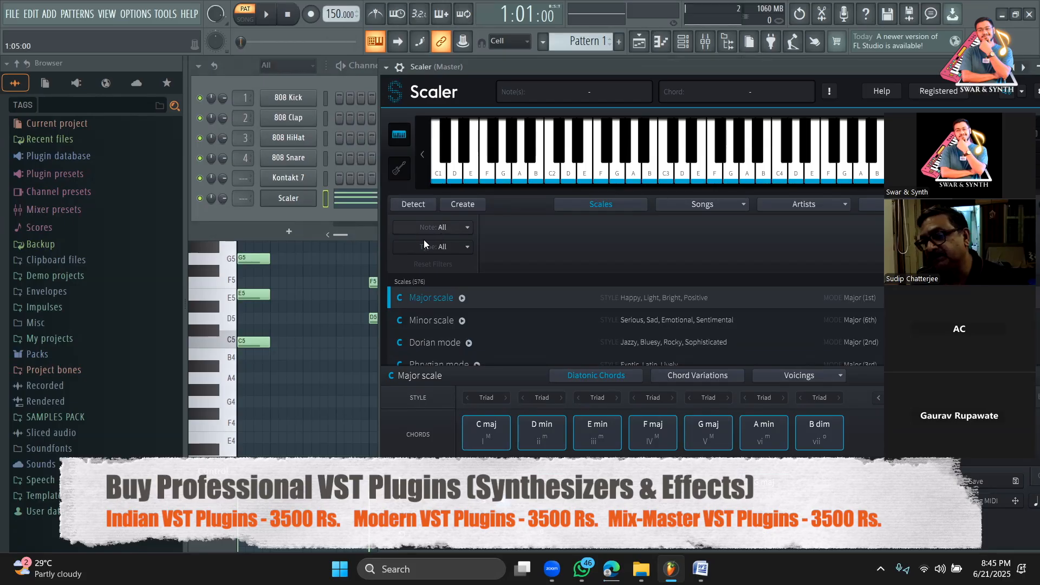
Create Pattern 2 with 808 Kick on steps 1 and 9 and 808 Clap on steps 5 and 13, and play it back
{"action": "left_click", "coordinate": [318, 222]}
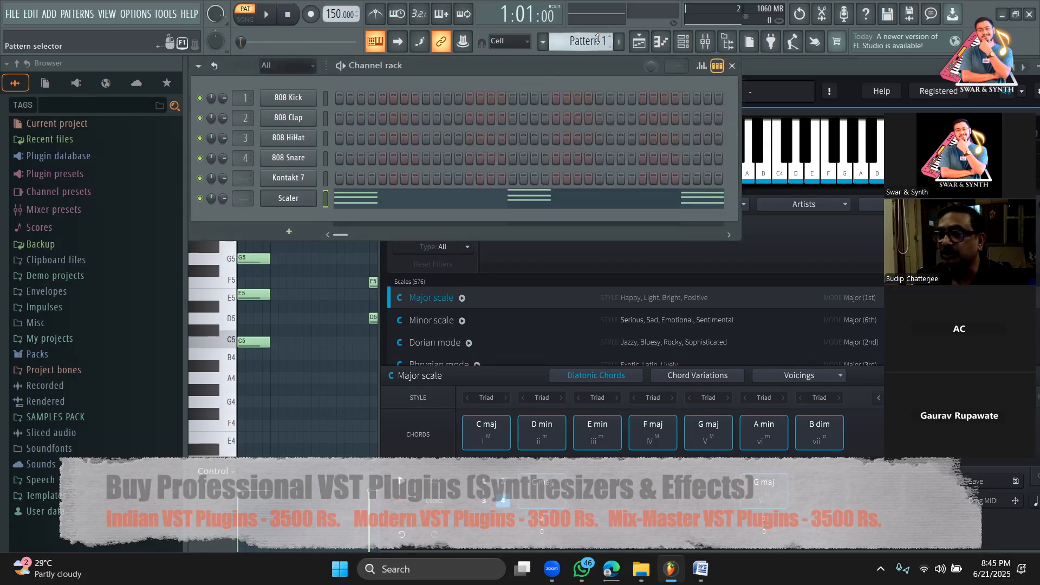
{"action": "left_click", "coordinate": [619, 42]}
{"action": "left_click", "coordinate": [339, 98]}
{"action": "left_click", "coordinate": [381, 117]}
{"action": "left_click", "coordinate": [426, 97]}
{"action": "left_click", "coordinate": [469, 118]}
{"action": "left_click", "coordinate": [276, 19]}
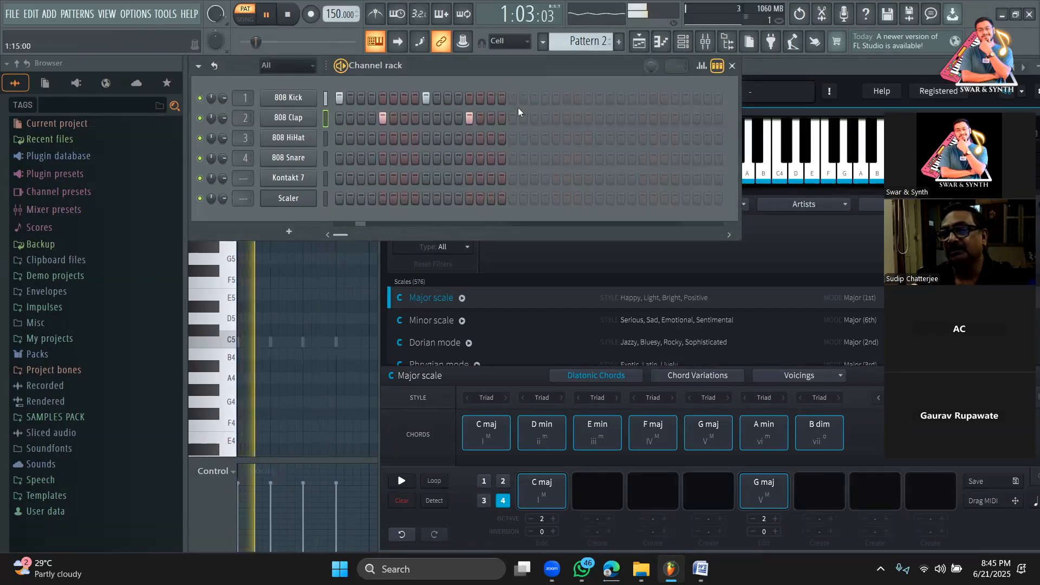
{"action": "key", "text": "space"}
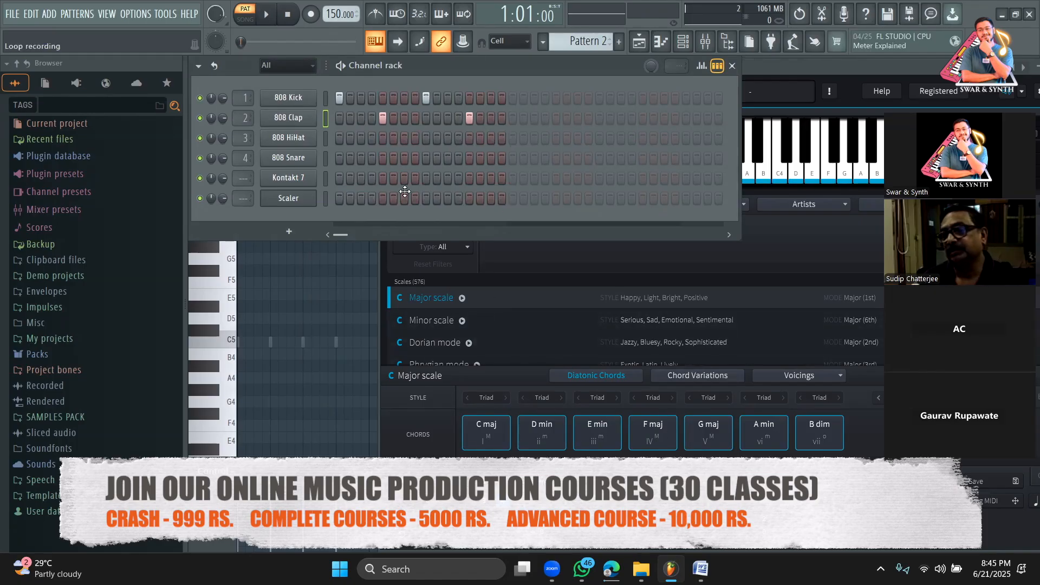
Reopen Scaler and review the chords stored in progression patterns 4, 2 and 1, comparing them with the diatonic C maj
{"action": "left_click", "coordinate": [531, 271]}
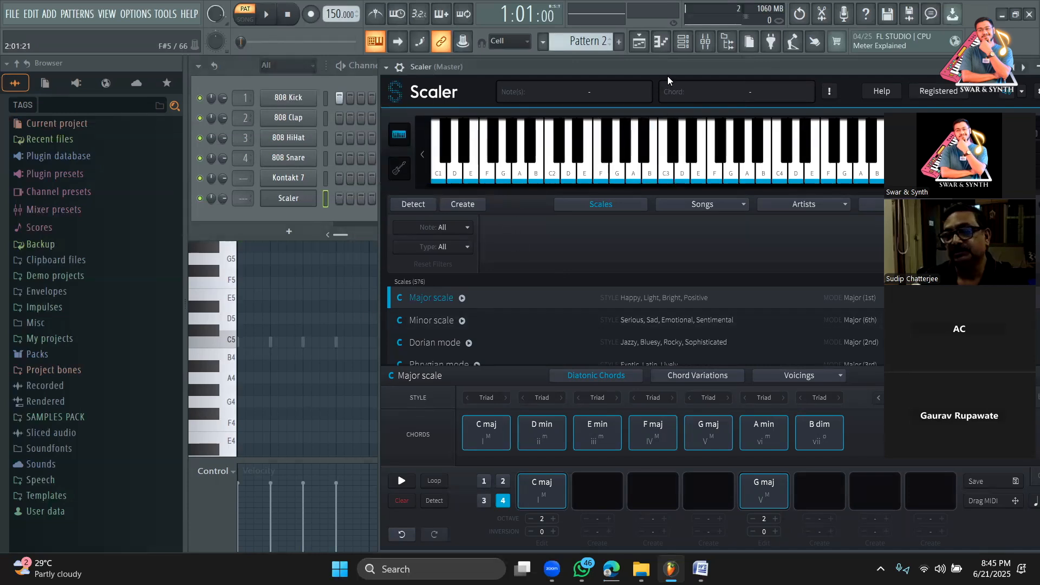
{"action": "left_click_drag", "start_coordinate": [667, 76], "coordinate": [635, 67]}
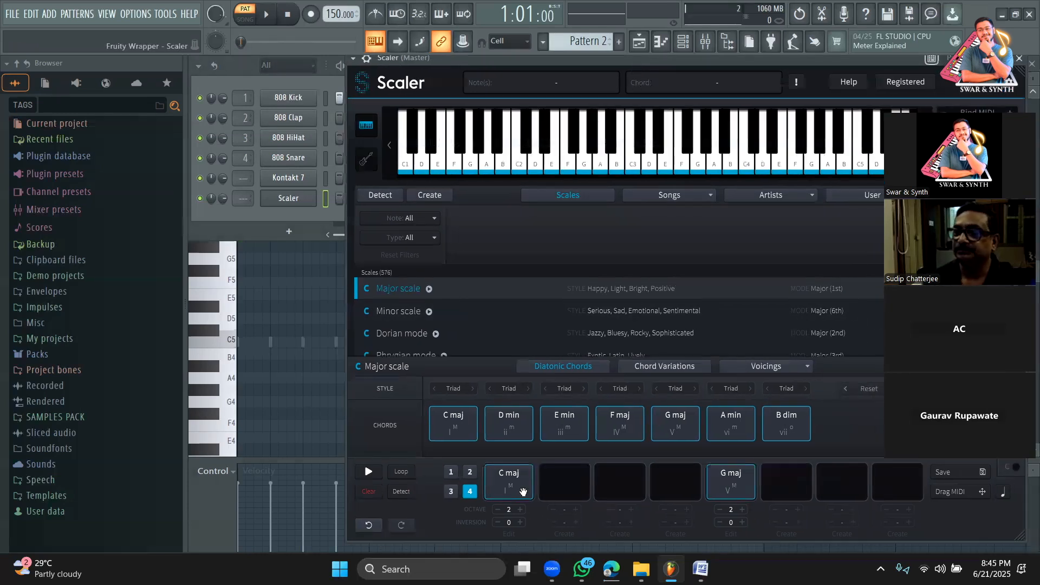
{"action": "left_click", "coordinate": [504, 478]}
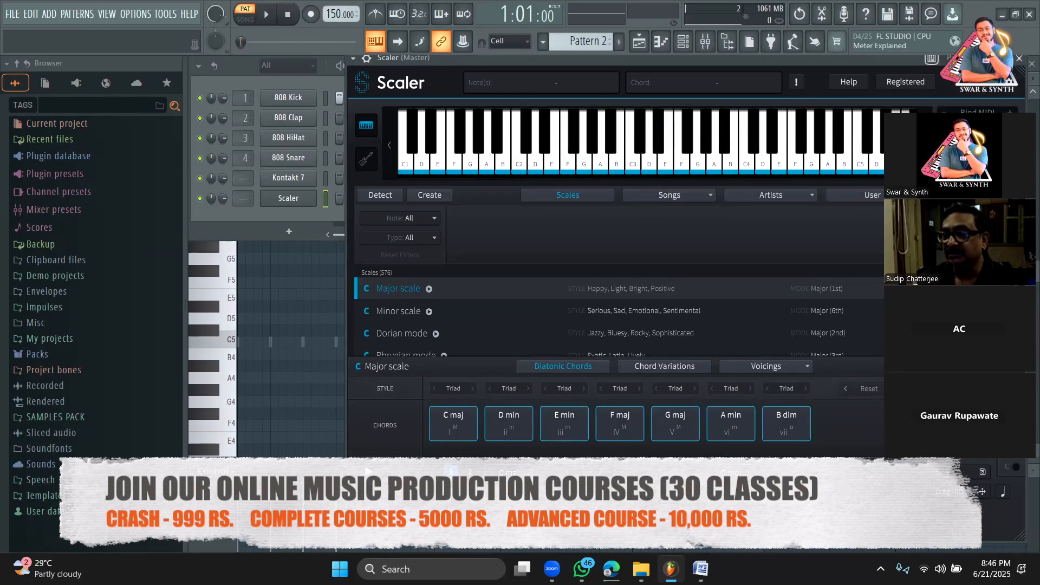
{"action": "left_click", "coordinate": [471, 472]}
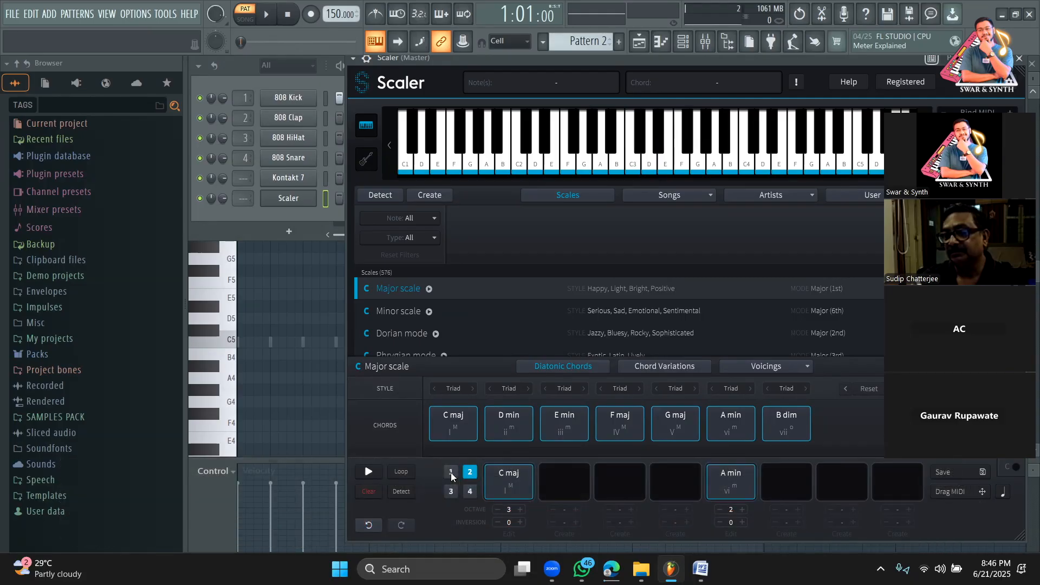
{"action": "left_click", "coordinate": [450, 472]}
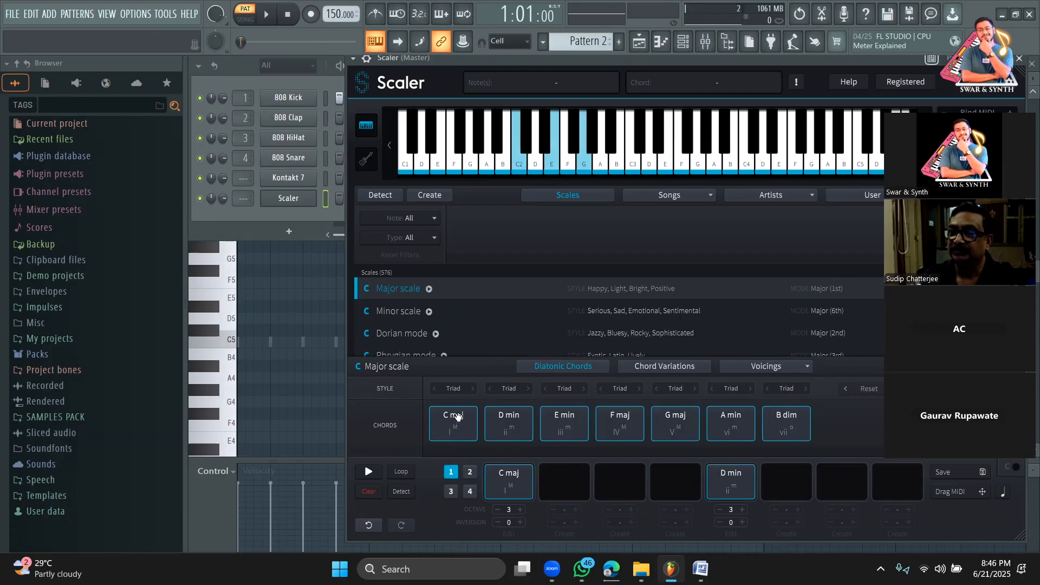
{"action": "left_click_drag", "start_coordinate": [453, 423], "coordinate": [487, 475]}
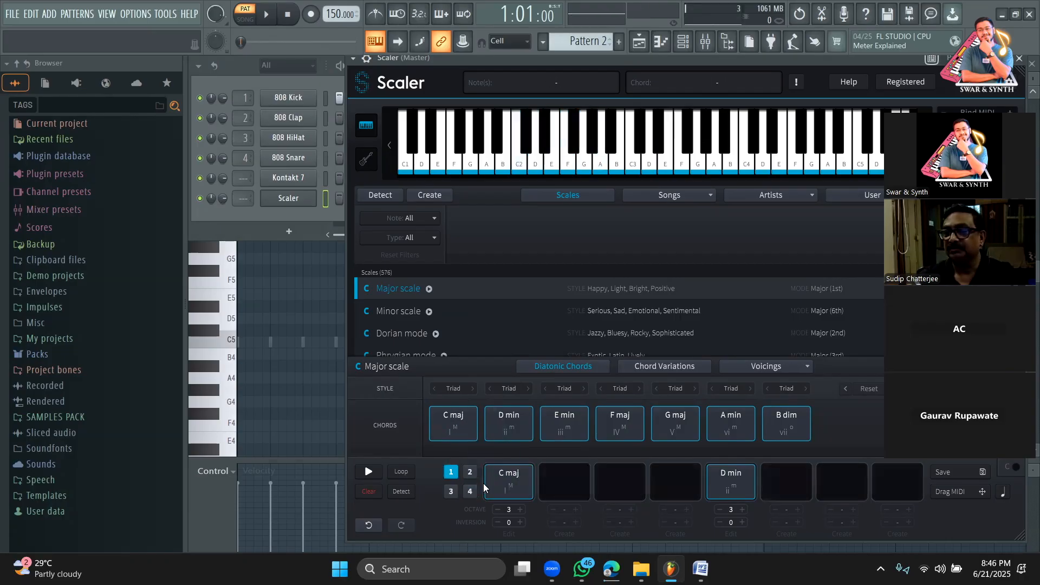
{"action": "left_click", "coordinate": [469, 472]}
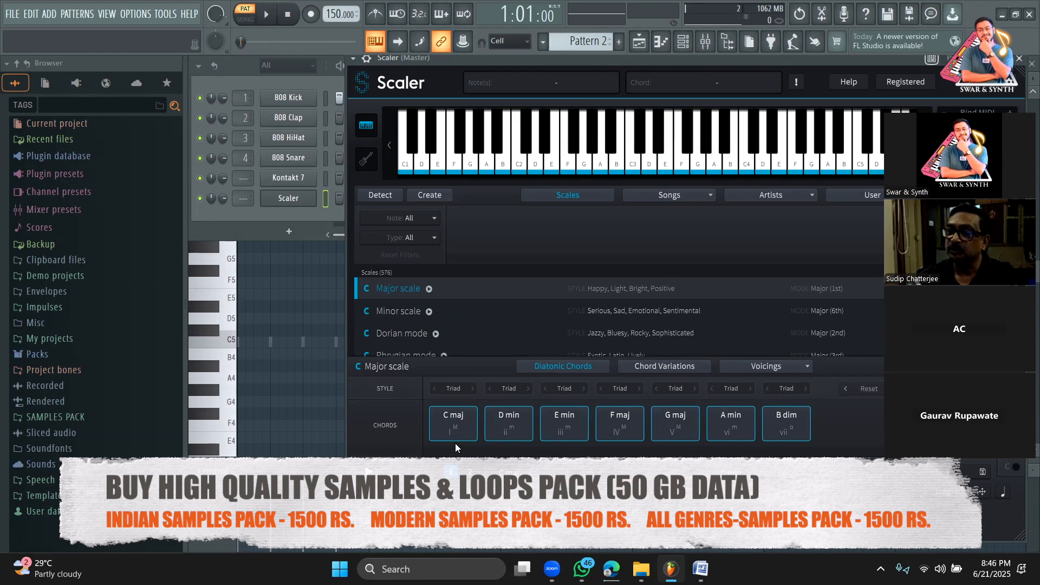
Shift the Scaler window to reveal the octave setting and set the diatonic chord octave to 3
{"action": "left_click_drag", "start_coordinate": [680, 63], "coordinate": [558, 61]}
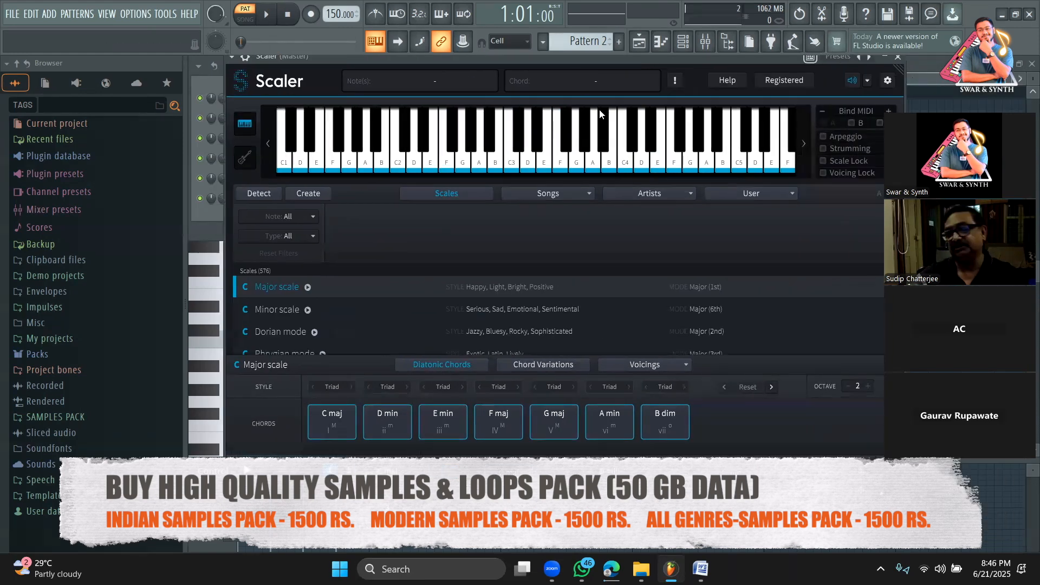
{"action": "left_click", "coordinate": [849, 387]}
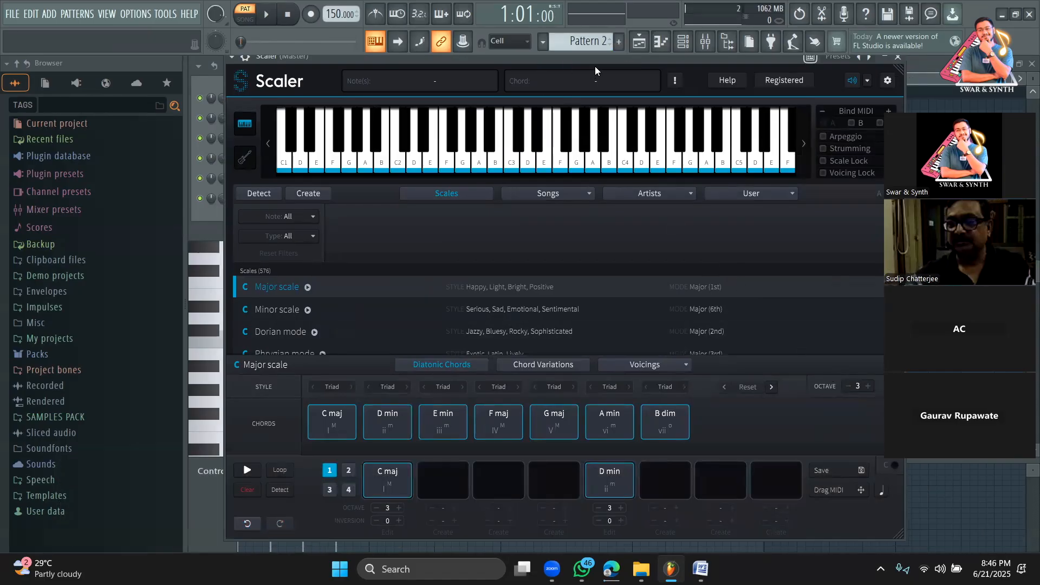
{"action": "left_click_drag", "start_coordinate": [594, 62], "coordinate": [646, 68]}
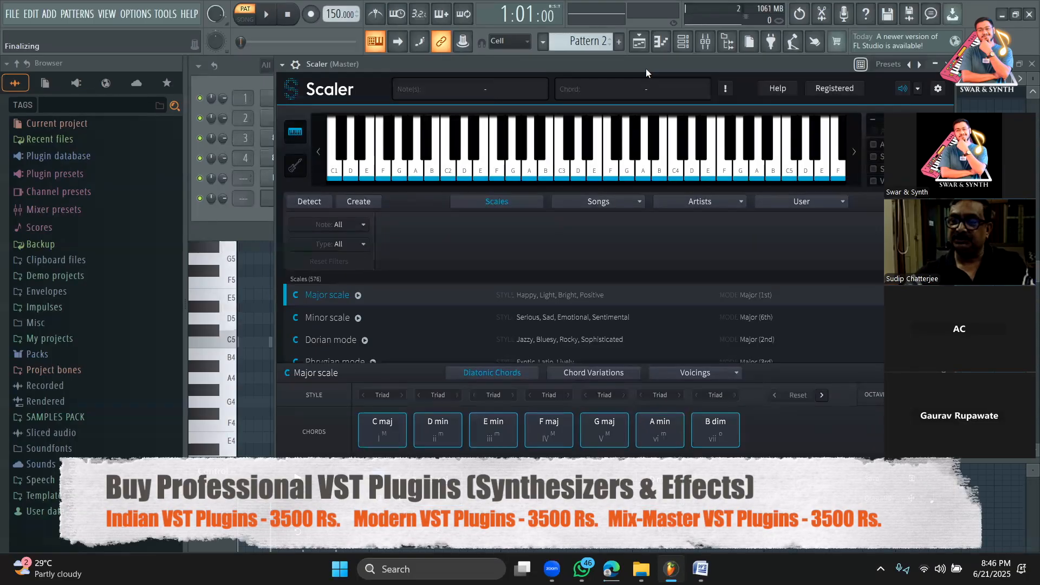
Audition the E min, F maj and C maj diatonic chords and reposition the Scaler window beside the channel rack
{"action": "left_click", "coordinate": [489, 427]}
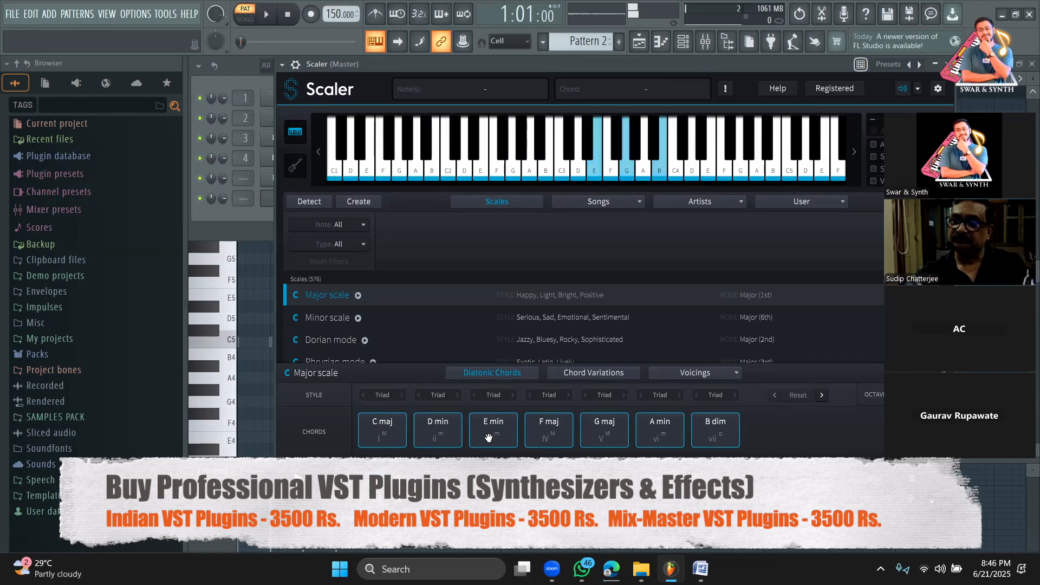
{"action": "left_click", "coordinate": [541, 433]}
{"action": "left_click", "coordinate": [555, 434]}
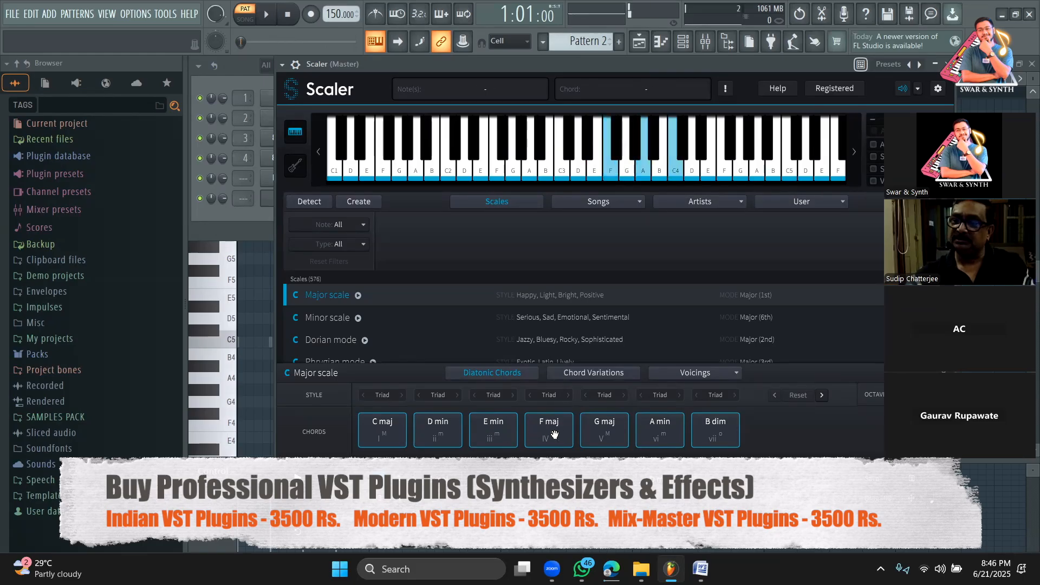
{"action": "left_click", "coordinate": [554, 435]}
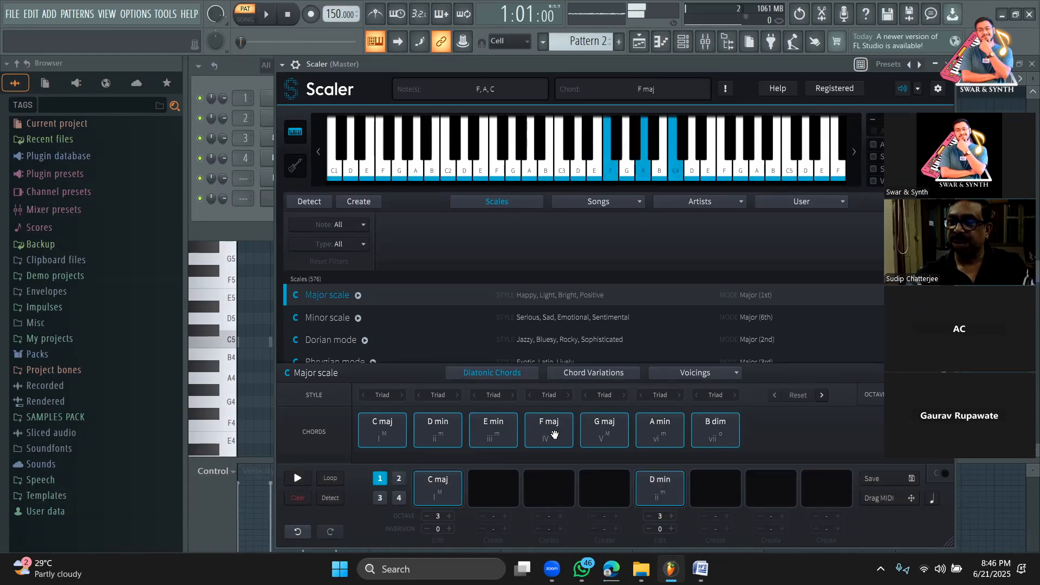
{"action": "left_click", "coordinate": [379, 431]}
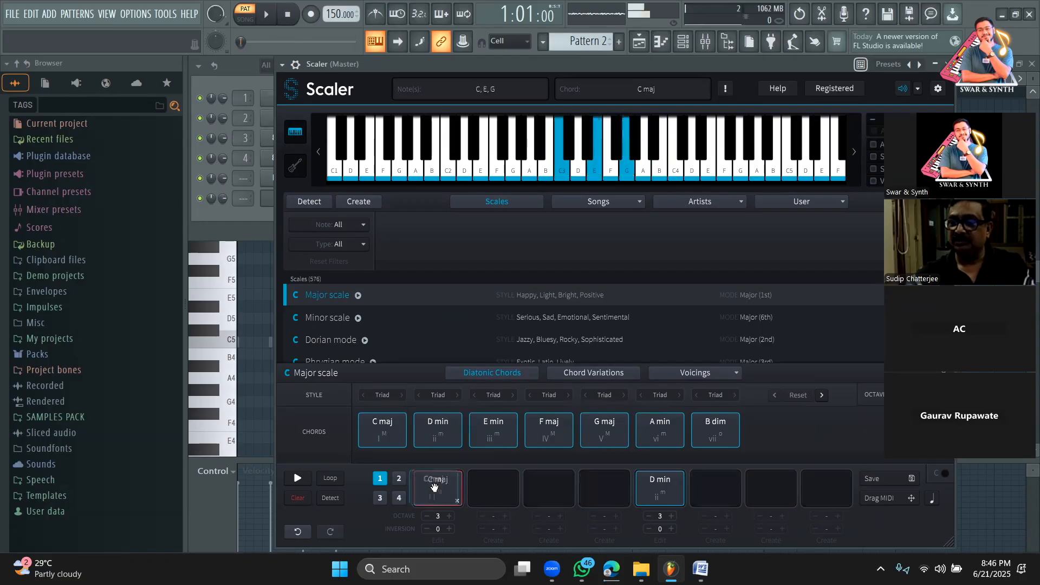
{"action": "left_click_drag", "start_coordinate": [486, 69], "coordinate": [551, 72]}
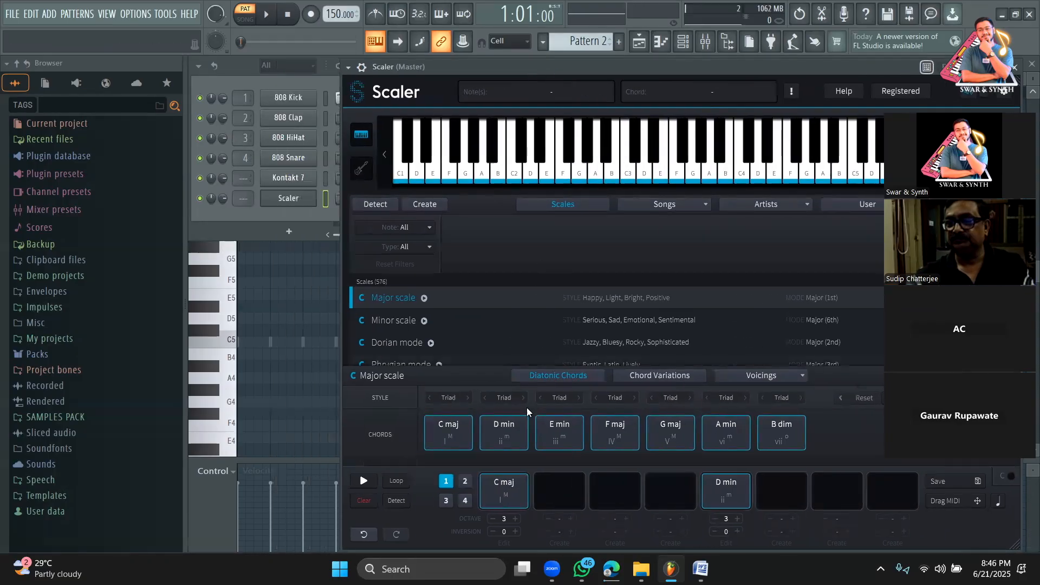
Remove the C maj and D min chords from Scaler's progression pattern 3
{"action": "left_click", "coordinate": [446, 502]}
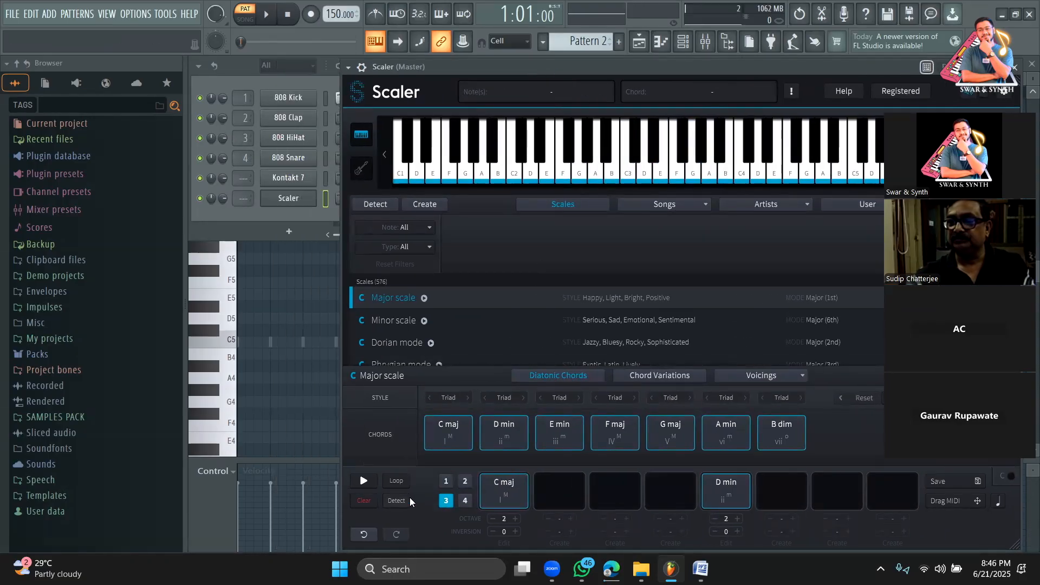
{"action": "right_click", "coordinate": [505, 488]}
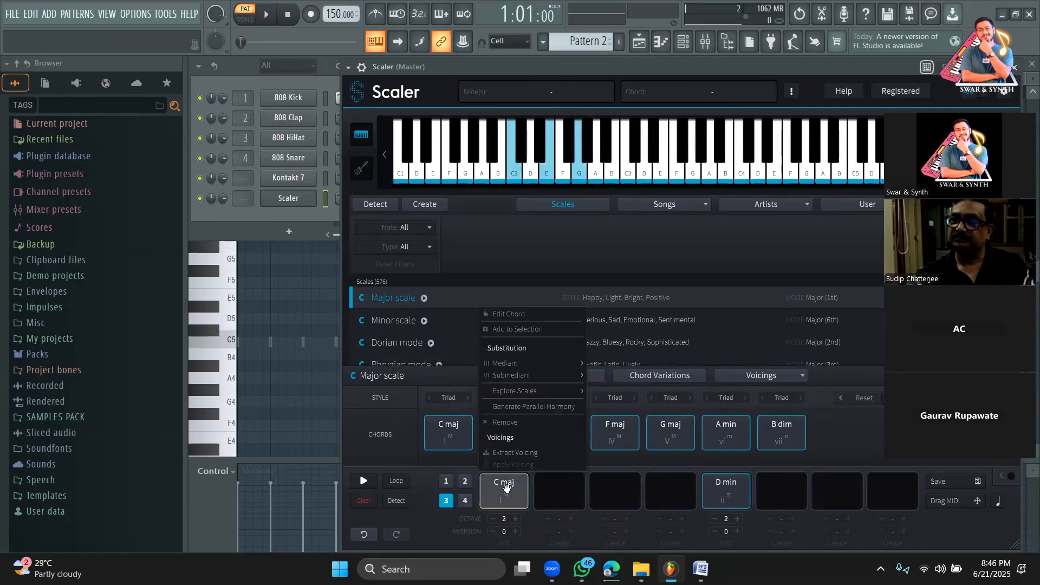
{"action": "left_click", "coordinate": [512, 425]}
{"action": "right_click", "coordinate": [728, 486]}
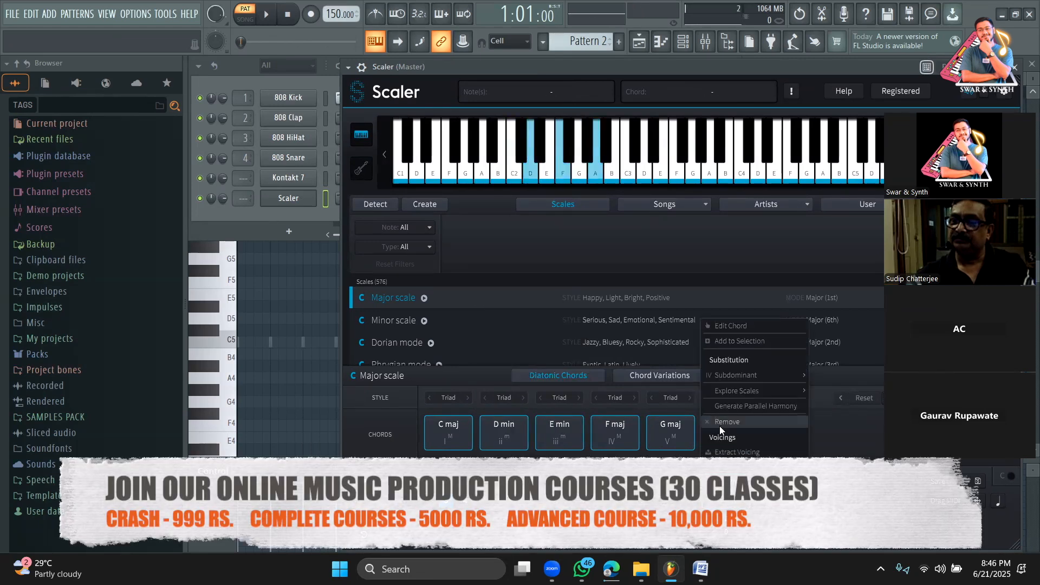
{"action": "left_click", "coordinate": [722, 426]}
Export Scaler's progression pattern 2 as MIDI onto the Scaler channel of Pattern 2
{"action": "left_click", "coordinate": [452, 443]}
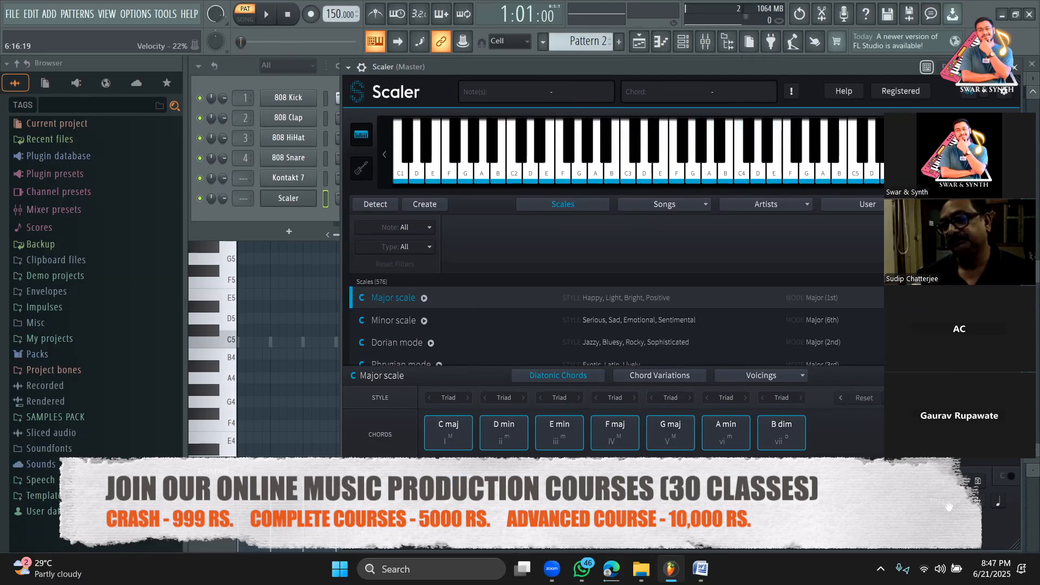
{"action": "left_click", "coordinate": [280, 200]}
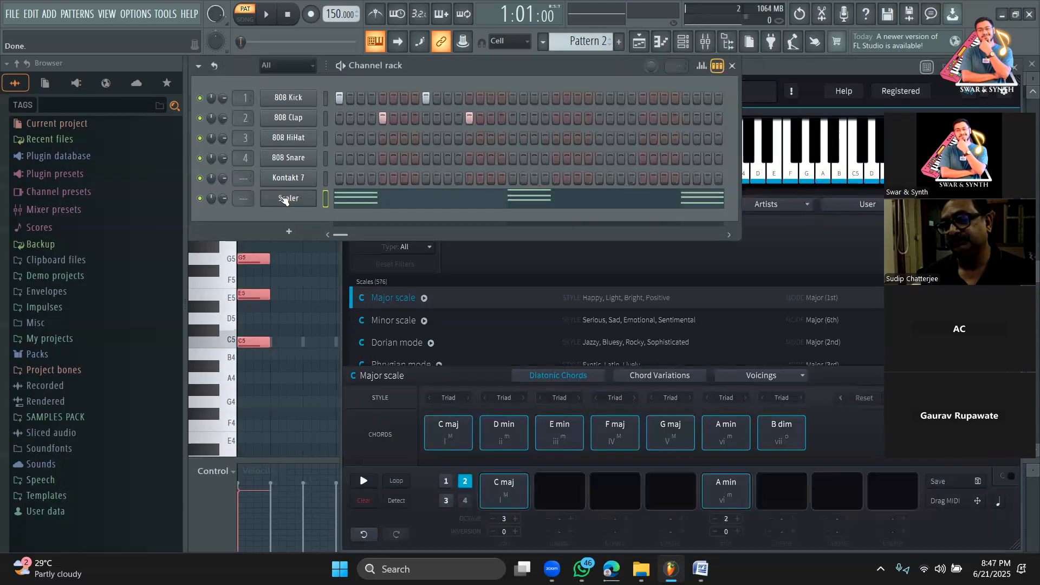
Clear the step sequences of the 808 Clap and 808 Kick channels in Pattern 2
{"action": "right_click", "coordinate": [316, 113]}
{"action": "left_click", "coordinate": [538, 140]}
{"action": "right_click", "coordinate": [294, 96]}
{"action": "left_click", "coordinate": [450, 120]}
Open the Scaler channel's notes in the piano roll, lengthen all four chords to one full bar each, and deselect them
{"action": "left_click", "coordinate": [428, 202]}
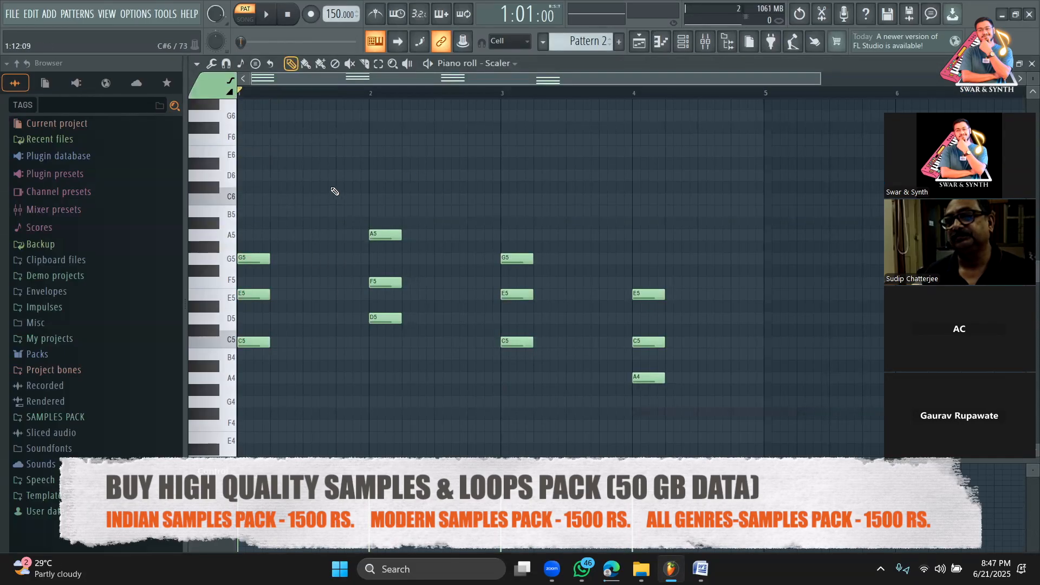
{"action": "key", "text": "ctrl+a"}
{"action": "left_click_drag", "start_coordinate": [266, 261], "coordinate": [364, 268]}
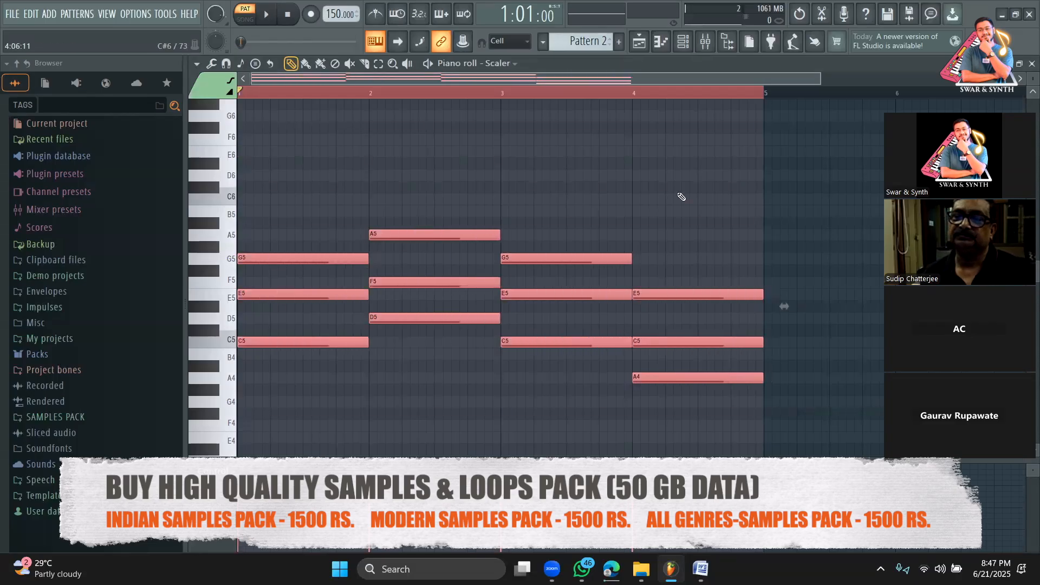
{"action": "key", "text": "ctrl+d"}
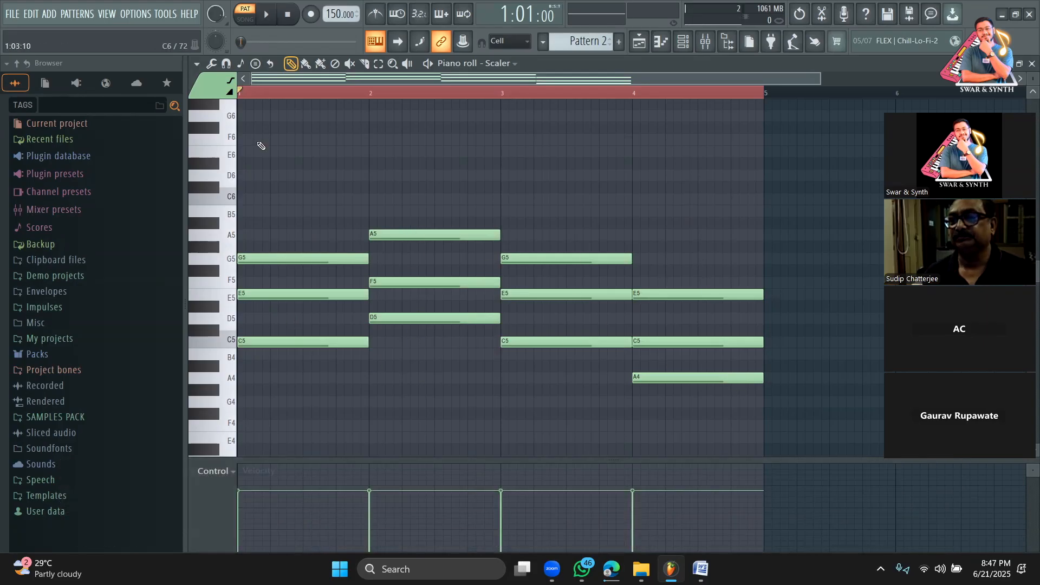
Play back the C maj, D min, C maj, A min progression in Pattern 2 twice, bringing up the channel rack in between
{"action": "left_click", "coordinate": [266, 15]}
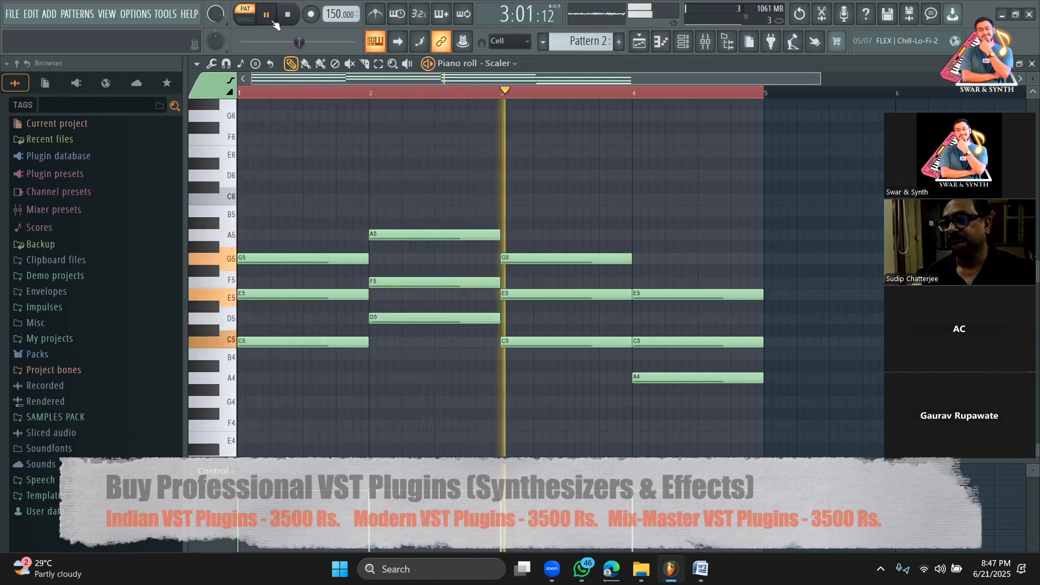
{"action": "key", "text": "space"}
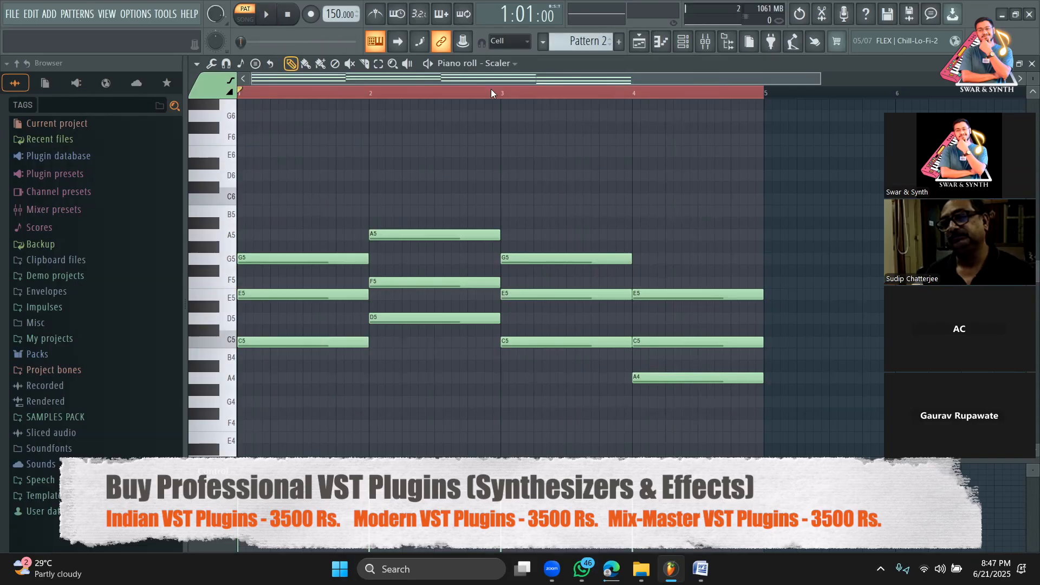
{"action": "left_click", "coordinate": [683, 46]}
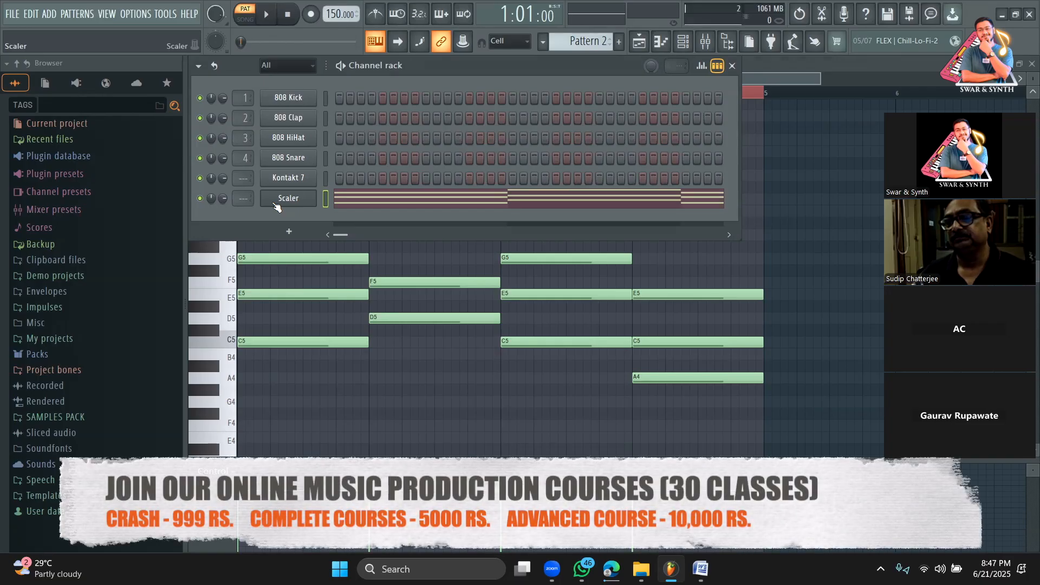
{"action": "key", "text": "space"}
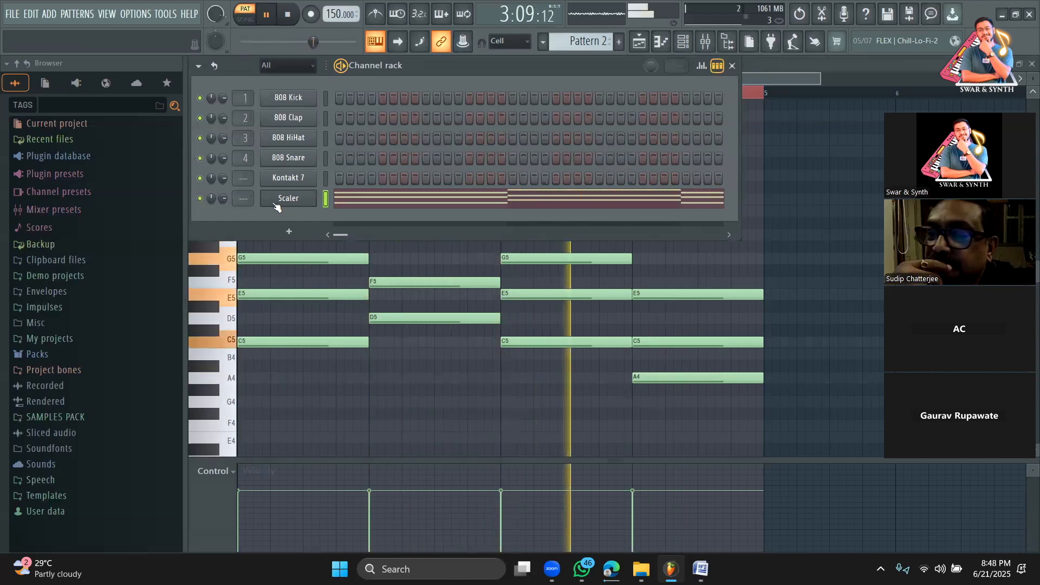
{"action": "key", "text": "space"}
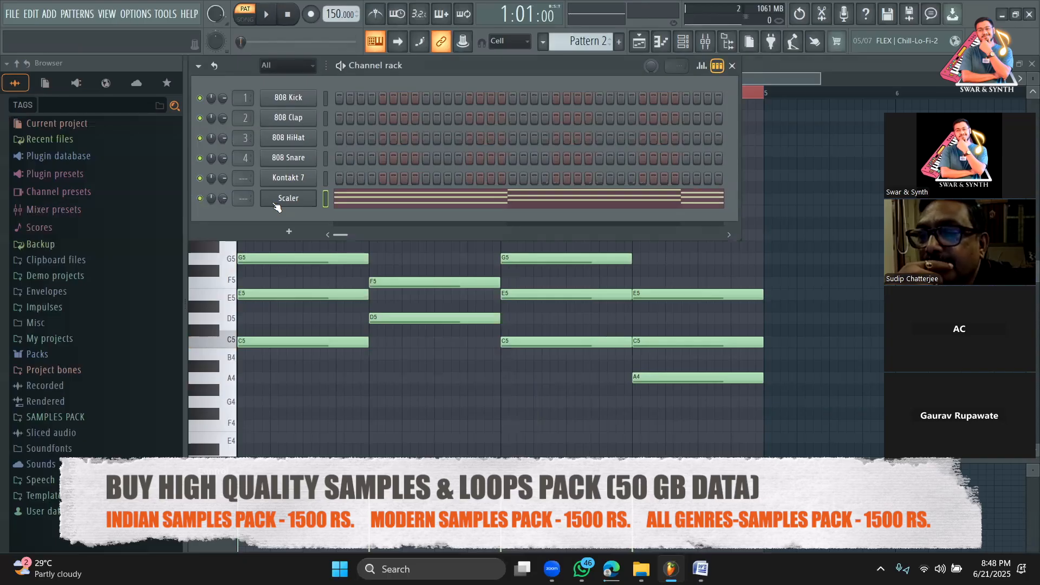
{"action": "scroll", "coordinate": [638, 348], "scroll_direction": "up", "scroll_amount": 3}
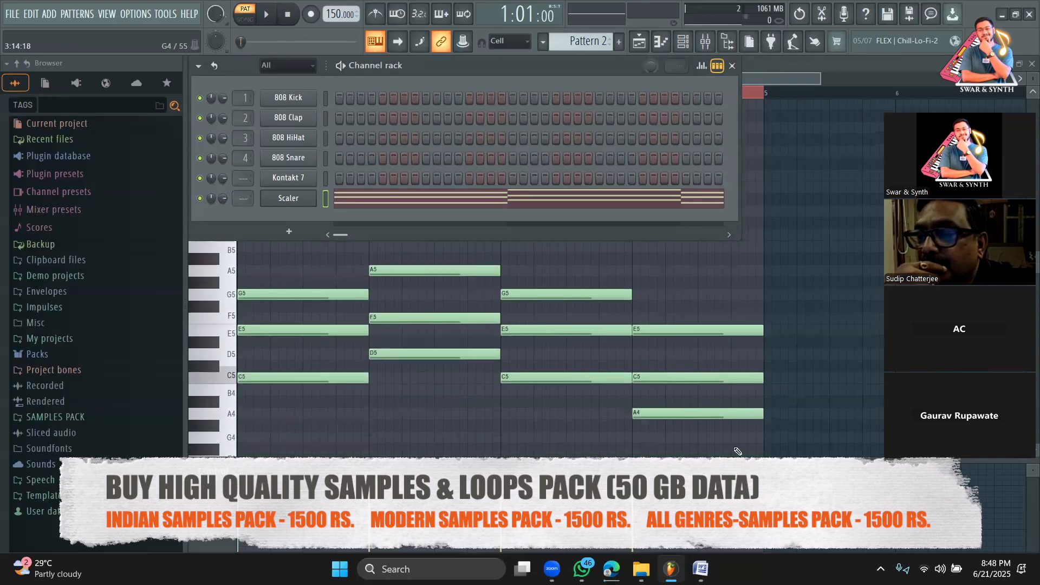
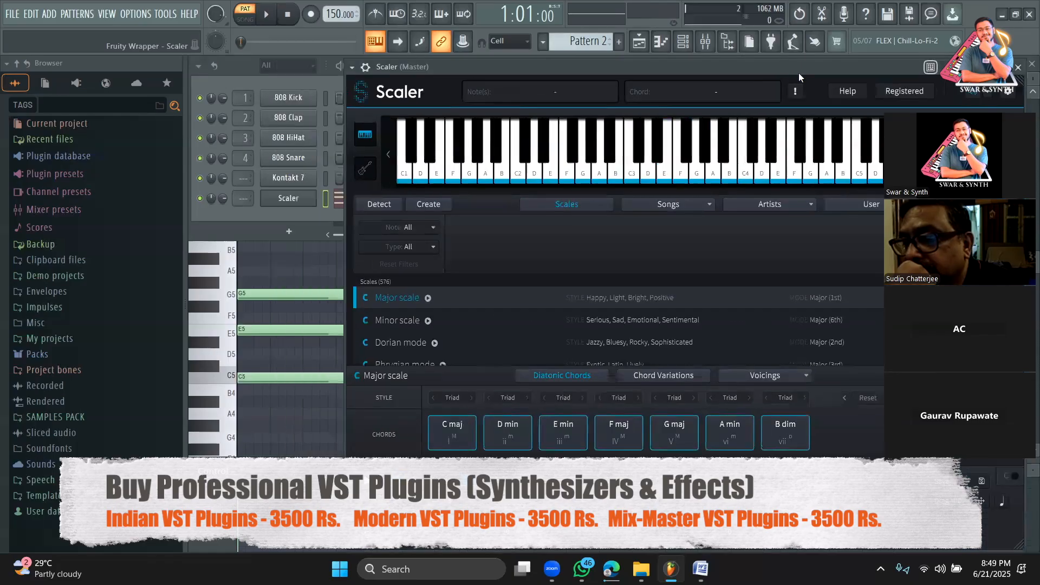
Export Scaler's C maj, D min, C maj, E min progression as MIDI onto the Scaler channel and open it in the piano roll
{"action": "left_click_drag", "start_coordinate": [661, 454], "coordinate": [300, 200]}
{"action": "left_click", "coordinate": [449, 205]}
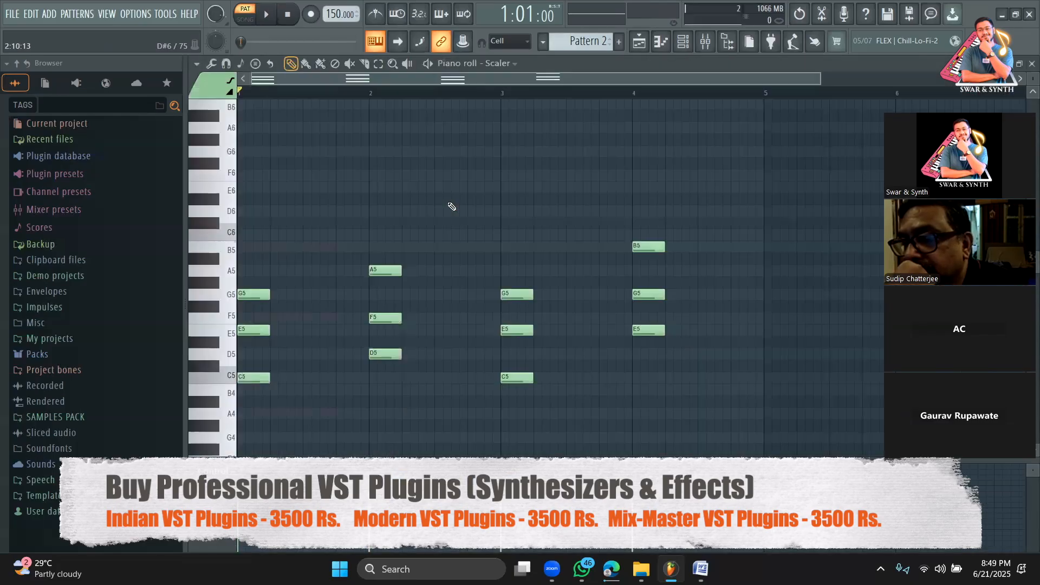
Lengthen the notes of the progression ending in E min to one full bar per chord and play it back
{"action": "key", "text": "ctrl+a"}
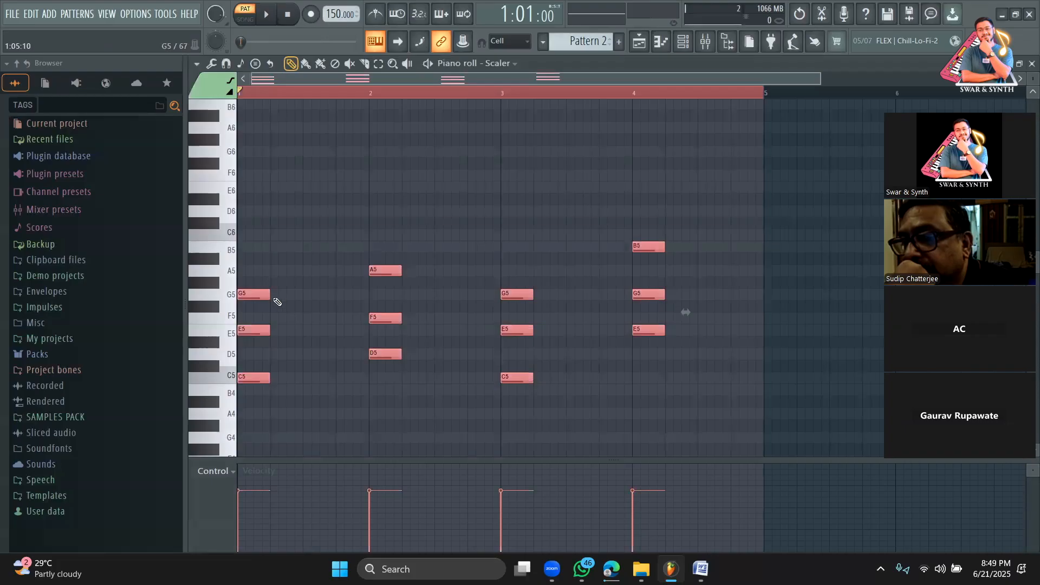
{"action": "left_click_drag", "start_coordinate": [270, 294], "coordinate": [370, 305]}
{"action": "key", "text": "ctrl+d"}
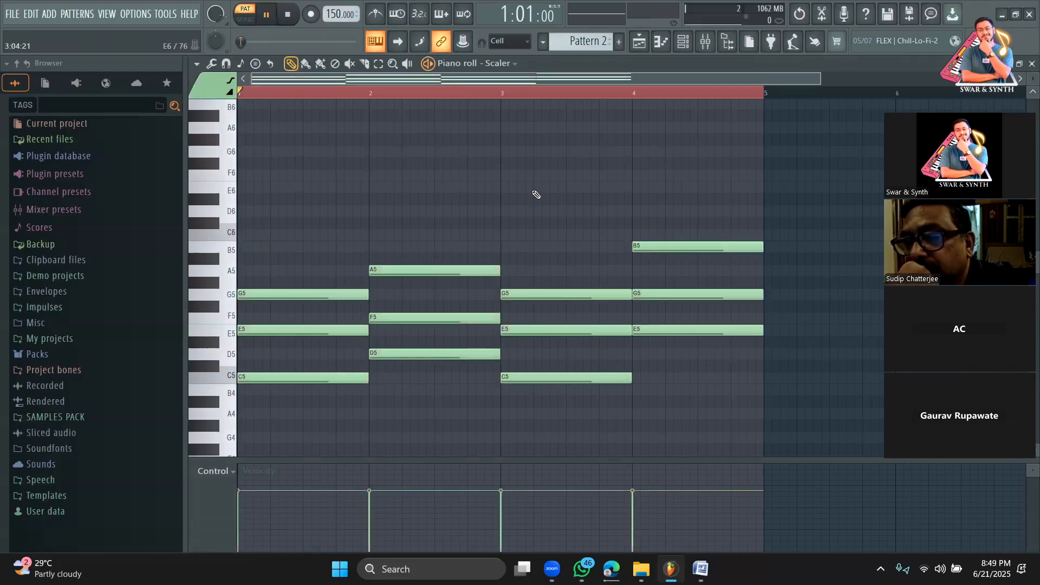
{"action": "key", "text": "space"}
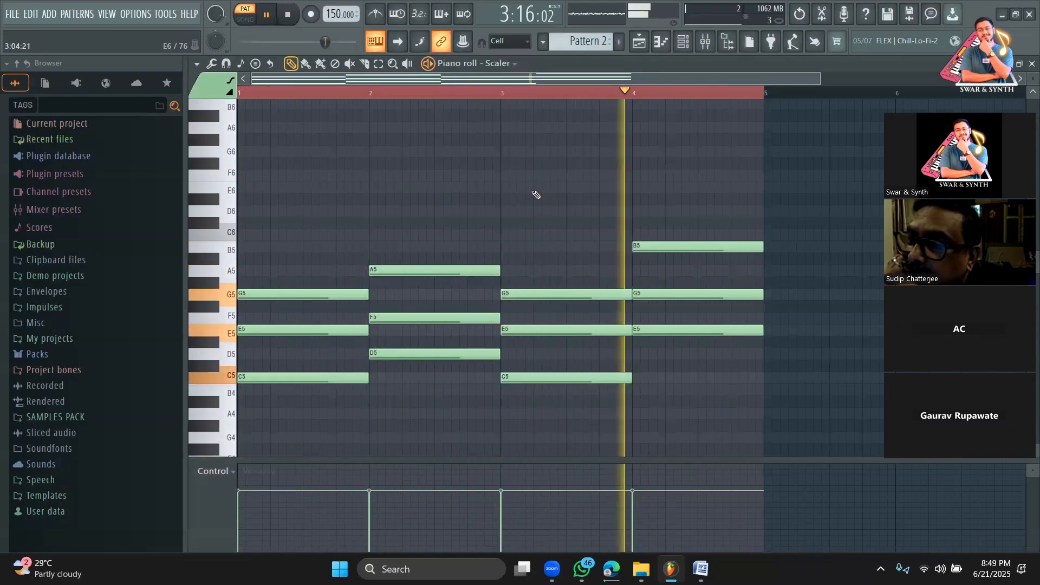
{"action": "key", "text": "space"}
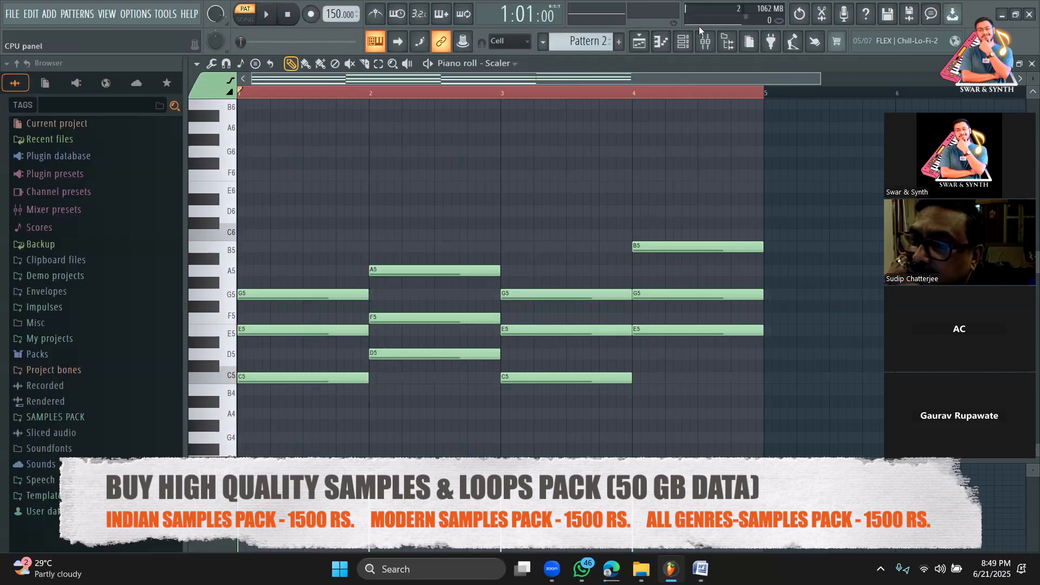
Reopen and reposition Scaler, audition its diatonic chords, and fill progression pattern 2 with E min and F maj
{"action": "left_click", "coordinate": [683, 42]}
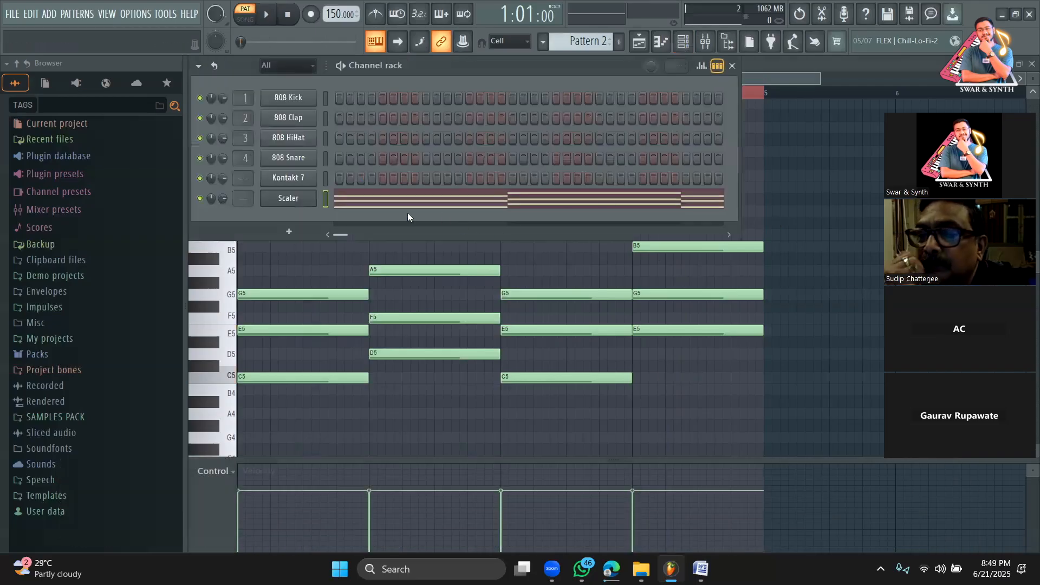
{"action": "left_click", "coordinate": [285, 202]}
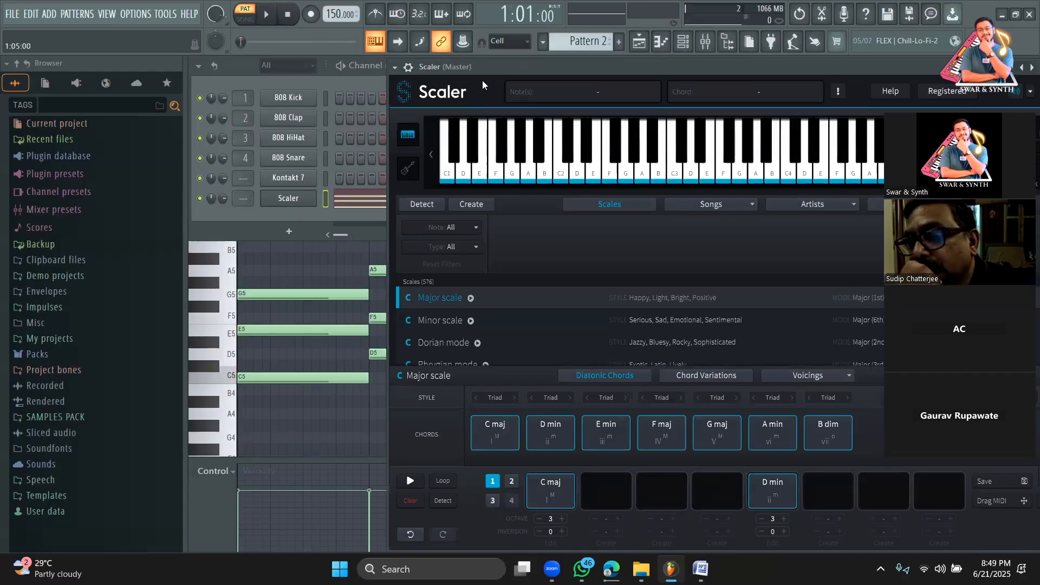
{"action": "left_click_drag", "start_coordinate": [418, 66], "coordinate": [324, 56]}
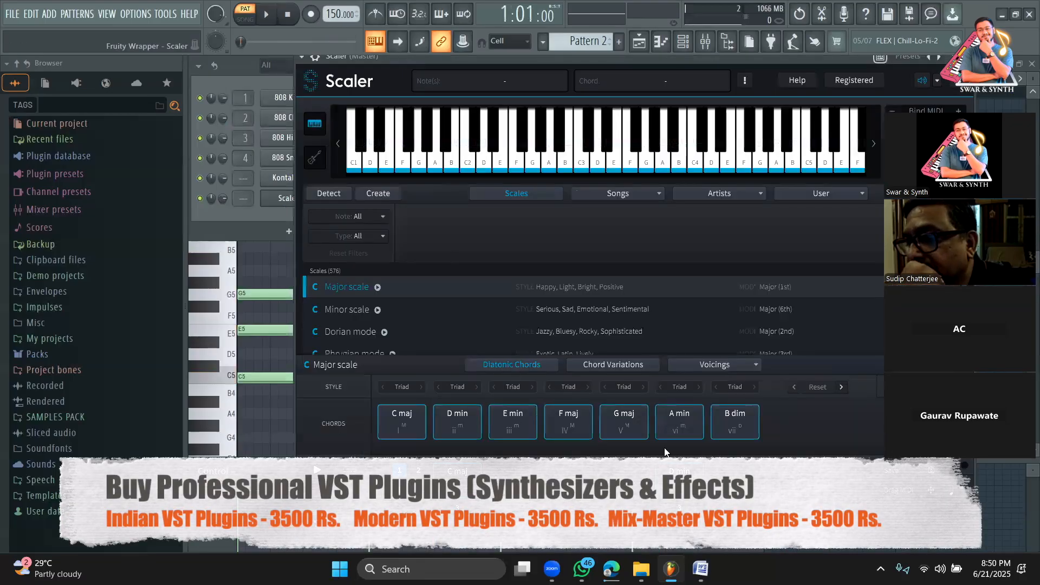
{"action": "left_click", "coordinate": [685, 431]}
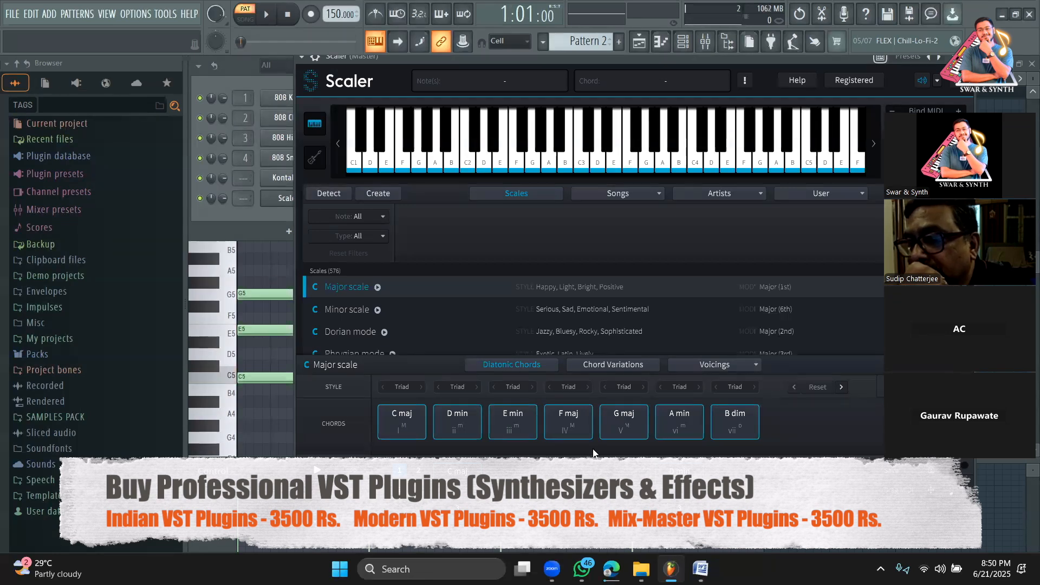
{"action": "left_click", "coordinate": [523, 421]}
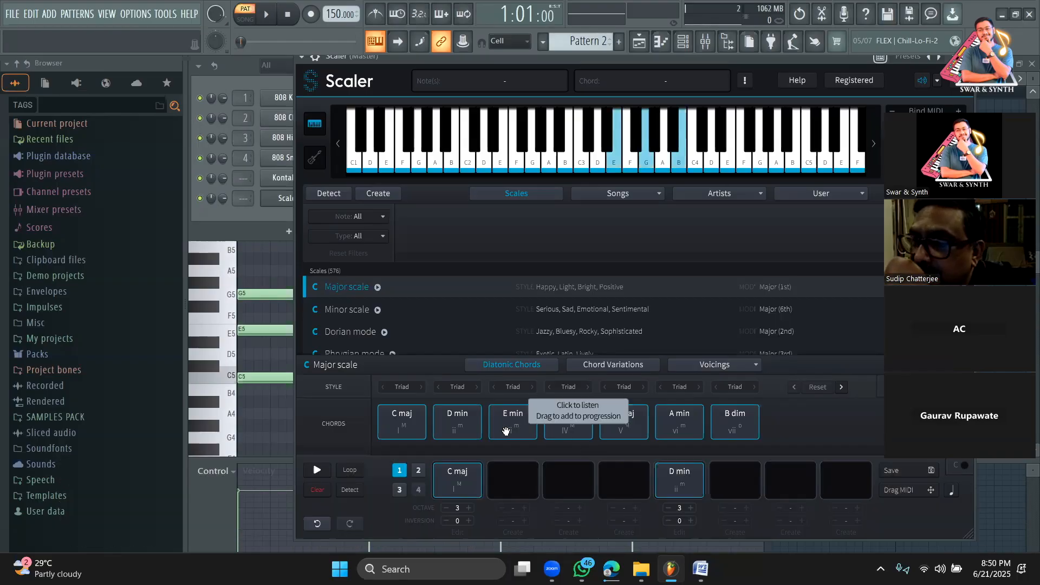
{"action": "left_click", "coordinate": [410, 434]}
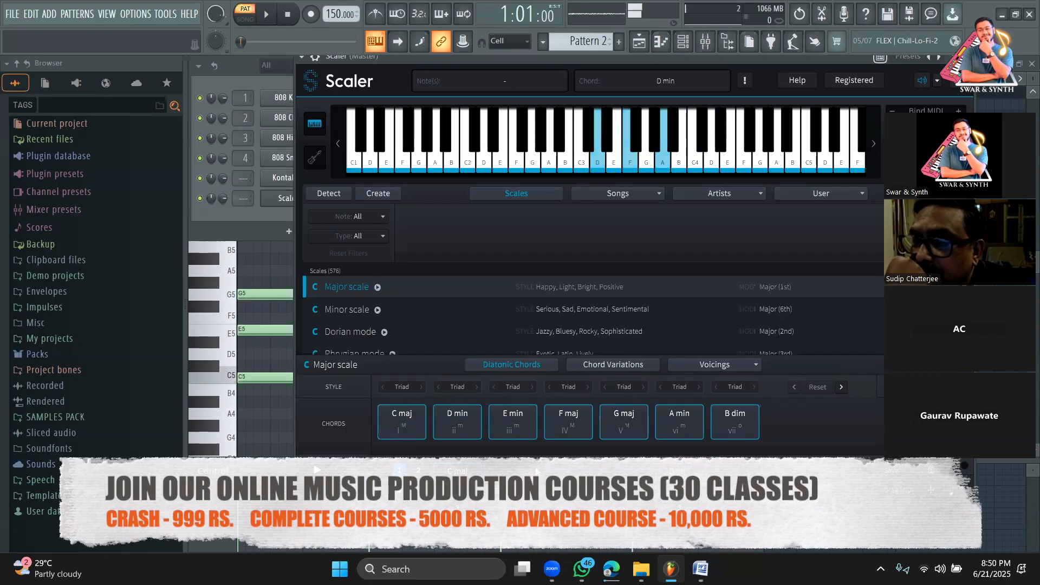
{"action": "left_click", "coordinate": [535, 435]}
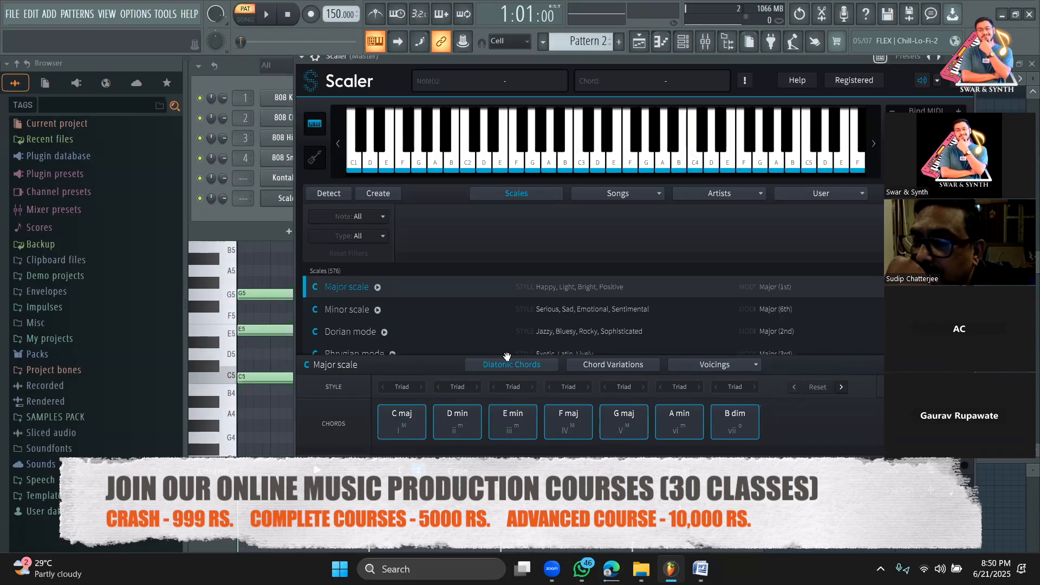
Export Scaler's progression with E min and F maj onto the Scaler channel and play it in the piano roll
{"action": "left_click", "coordinate": [275, 199]}
{"action": "left_click", "coordinate": [266, 14]}
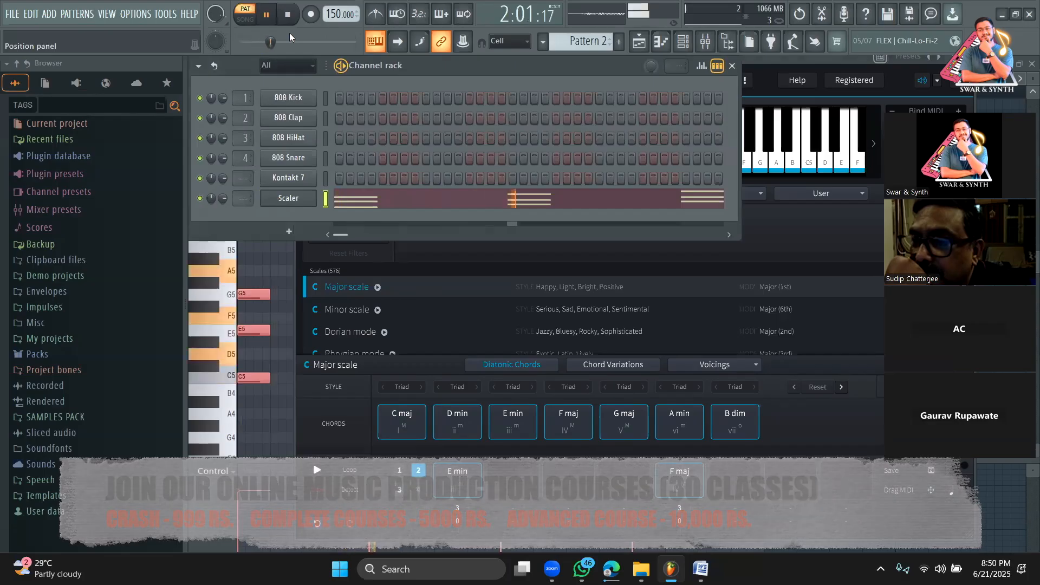
{"action": "left_click_drag", "start_coordinate": [289, 32], "coordinate": [316, 49]}
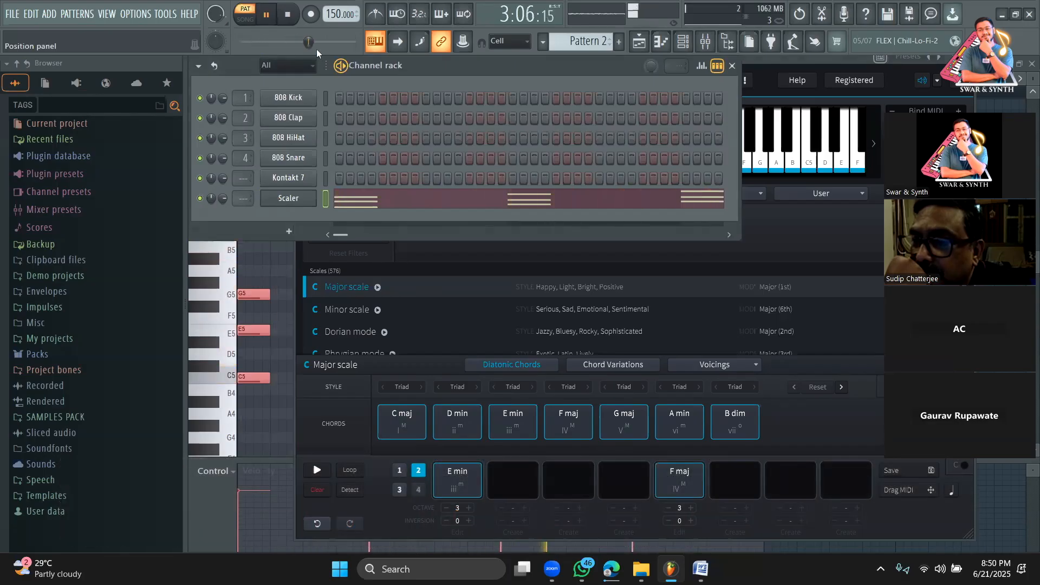
{"action": "left_click", "coordinate": [521, 211]}
{"action": "key", "text": "space"}
{"action": "key", "text": "space"}
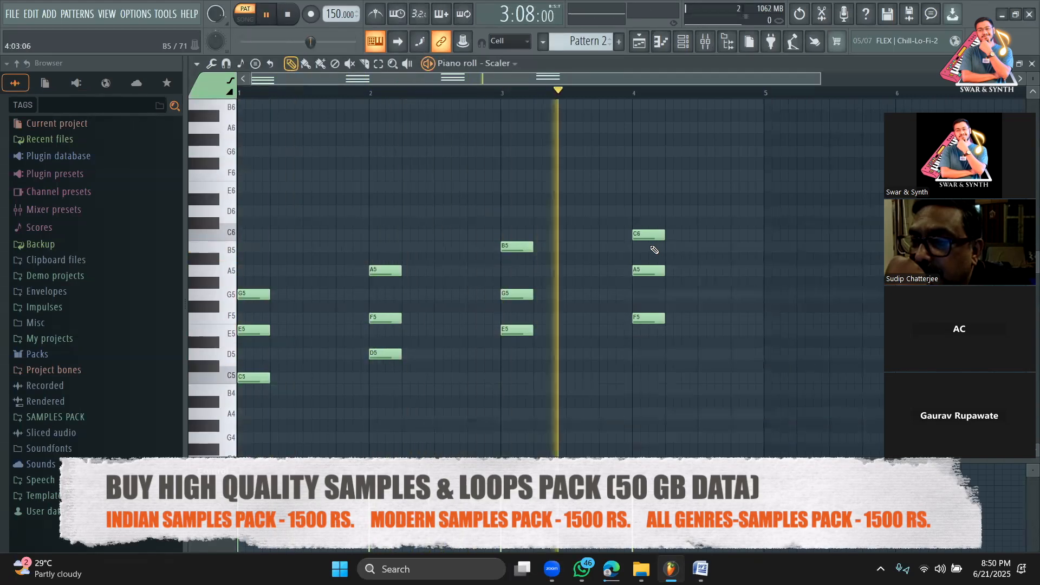
{"action": "key", "text": "space"}
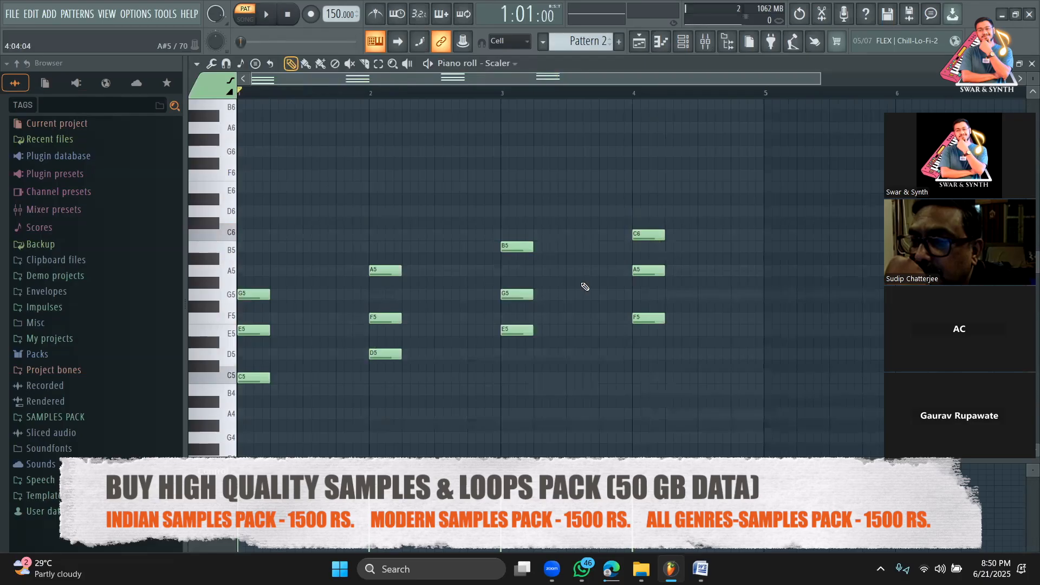
Stretch every note of the C maj, D min, E min, F maj progression to a full bar and listen to it
{"action": "key", "text": "ctrl+a"}
{"action": "left_click_drag", "start_coordinate": [270, 293], "coordinate": [370, 294]}
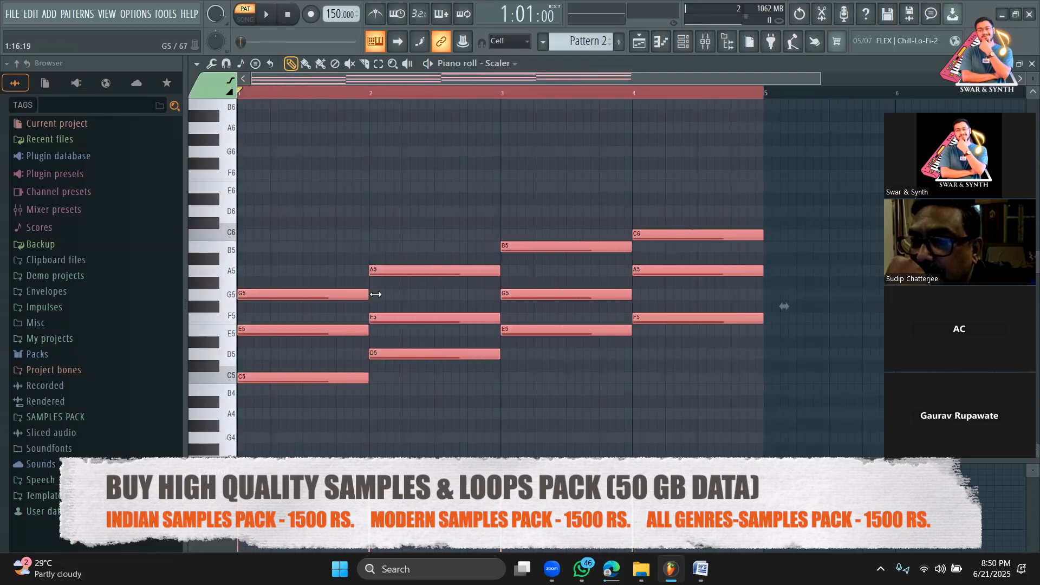
{"action": "left_click", "coordinate": [622, 389]}
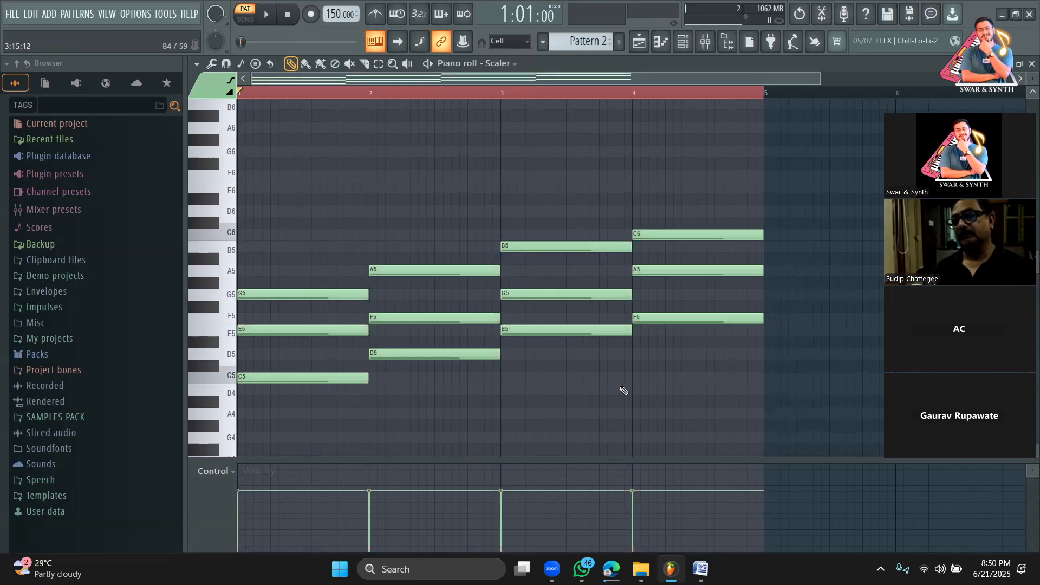
{"action": "key", "text": "space"}
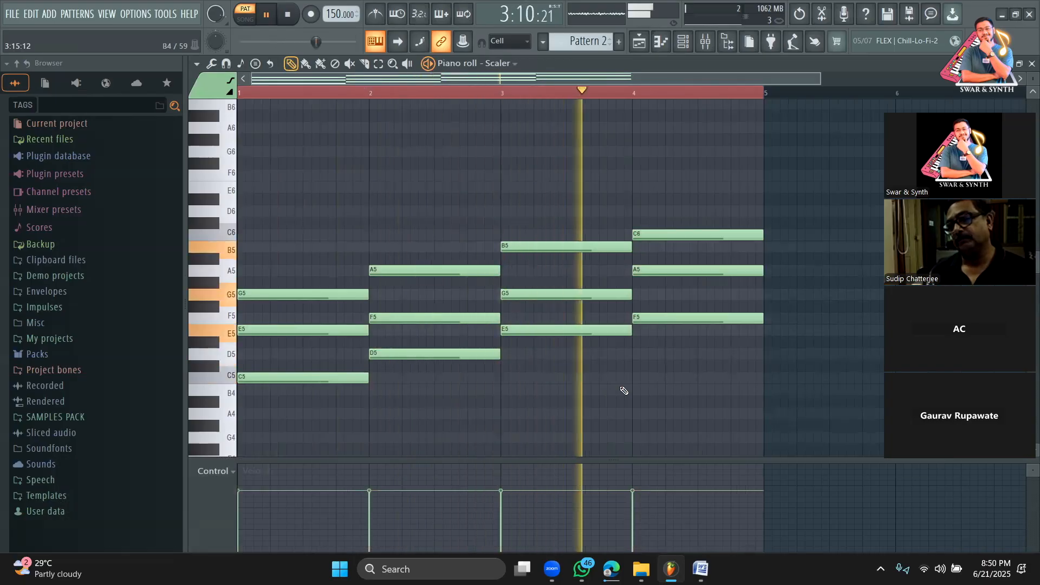
{"action": "key", "text": "space"}
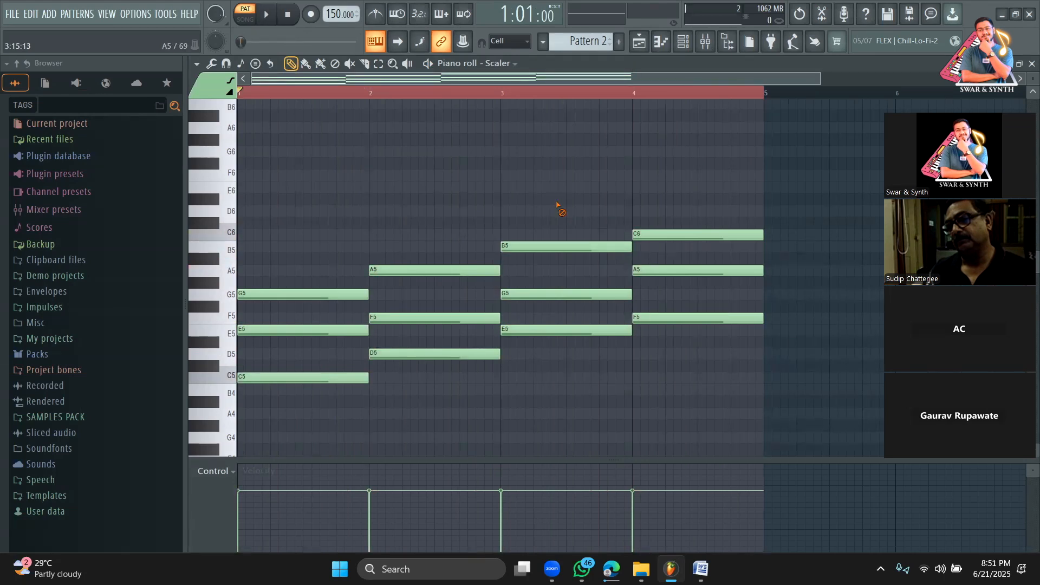
Delete all notes of the E min and F maj chords in bars 3 and 4
{"action": "right_click", "coordinate": [560, 247]}
{"action": "right_click", "coordinate": [566, 294]}
{"action": "right_click", "coordinate": [671, 235]}
{"action": "right_click", "coordinate": [684, 270]}
{"action": "right_click", "coordinate": [694, 318]}
{"action": "right_click", "coordinate": [579, 330]}
Limit the time selection to the C maj and D min chords in bars 1 and 2 and play them in a loop
{"action": "left_click", "coordinate": [381, 67]}
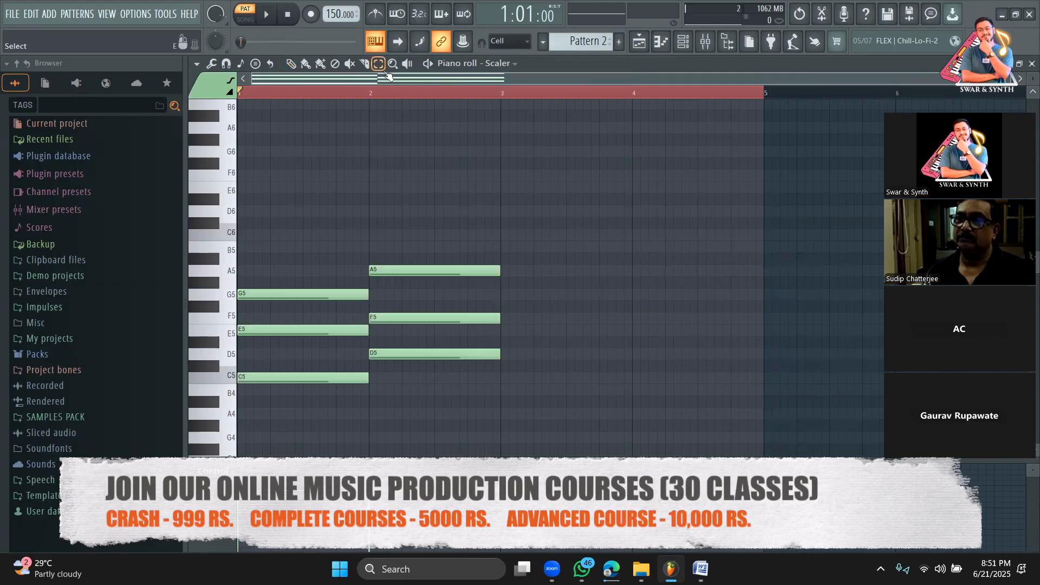
{"action": "left_click_drag", "start_coordinate": [250, 395], "coordinate": [427, 206]}
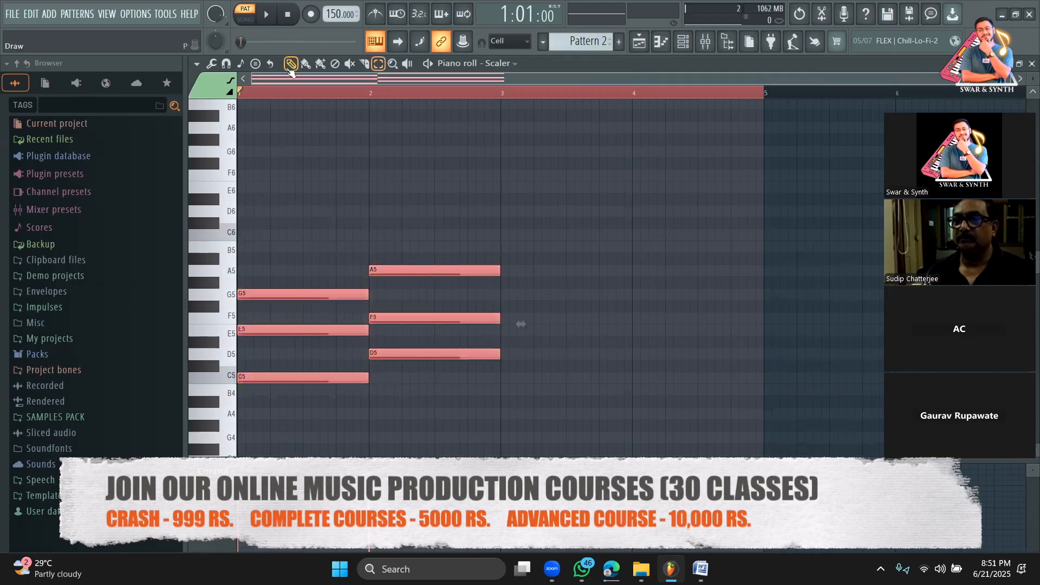
{"action": "left_click", "coordinate": [502, 93]}
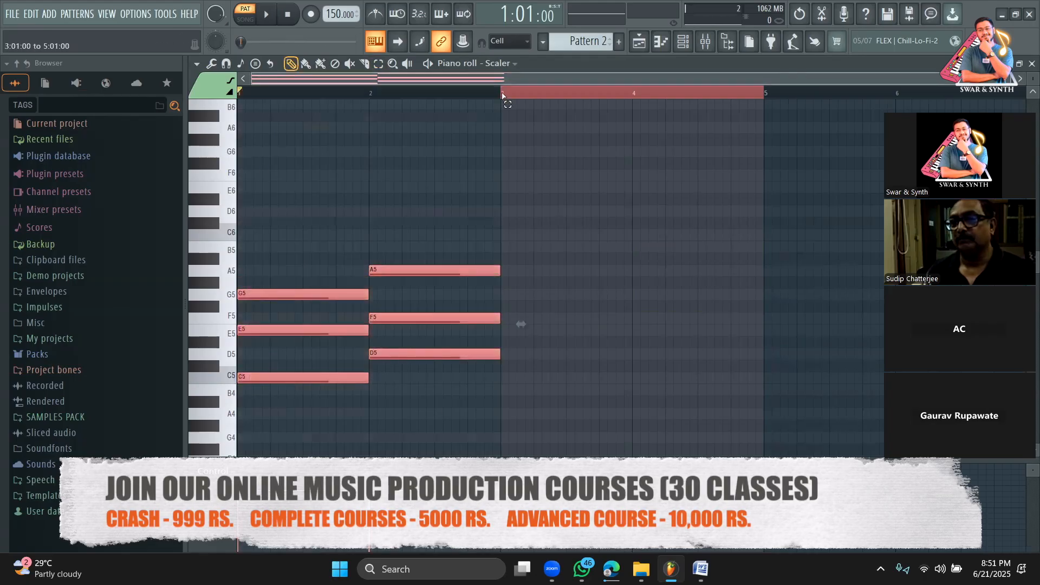
{"action": "key", "text": "ctrl+a"}
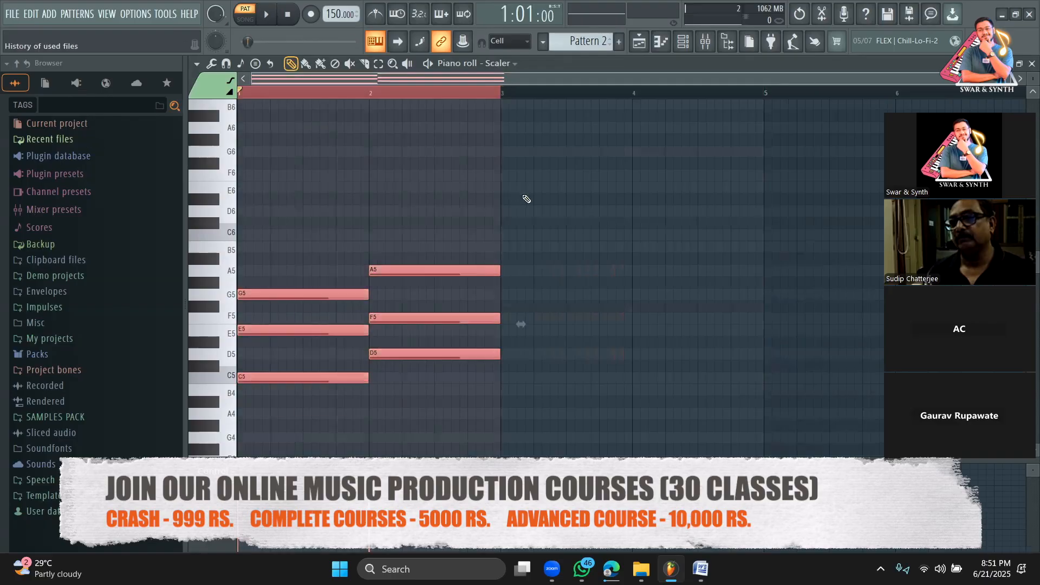
{"action": "key", "text": "space"}
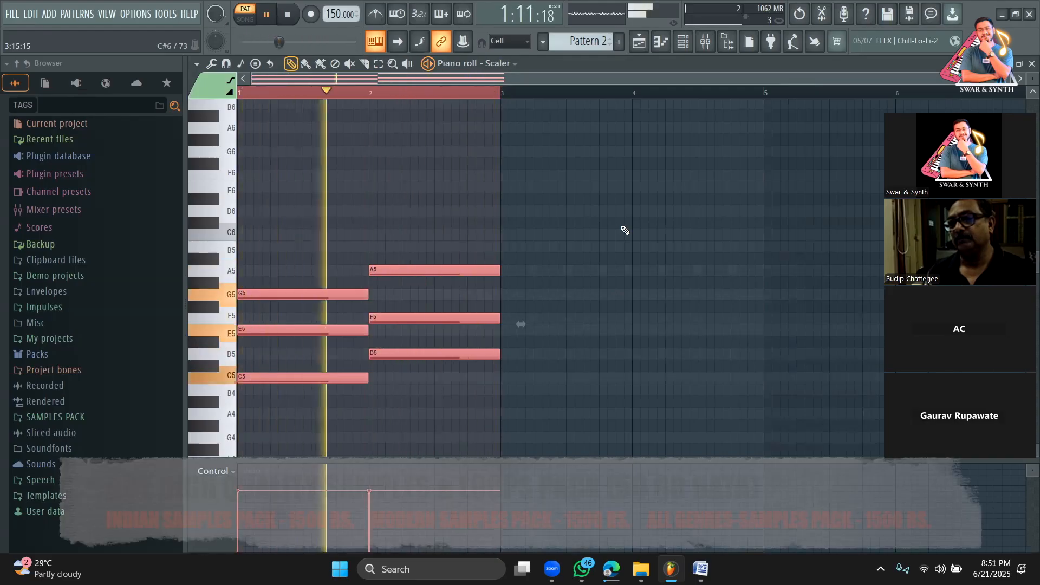
Listen to the C maj diatonic chord in Scaler and return to the Scaler channel's piano roll
{"action": "key", "text": "space"}
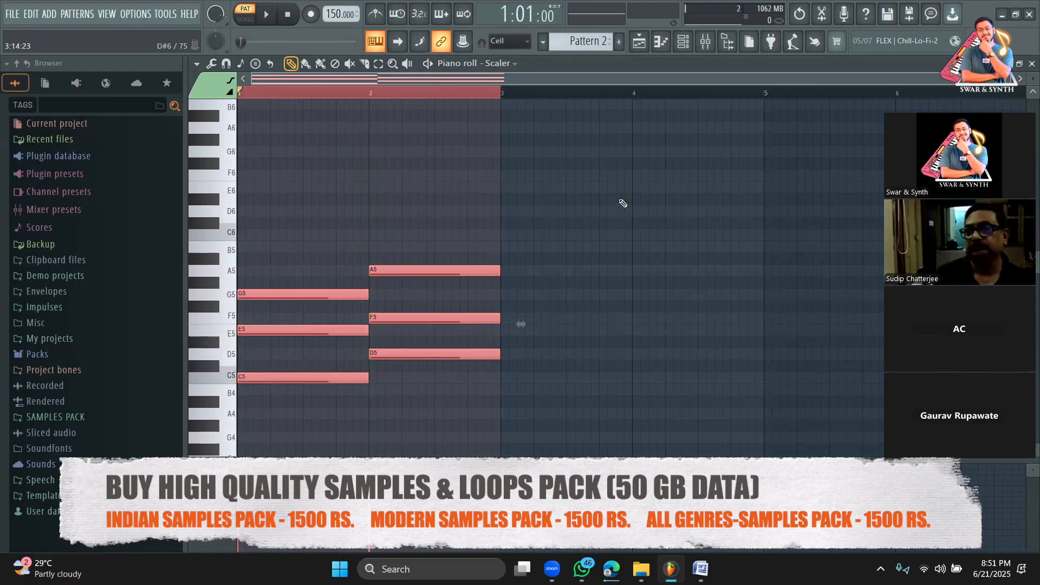
{"action": "left_click", "coordinate": [683, 41]}
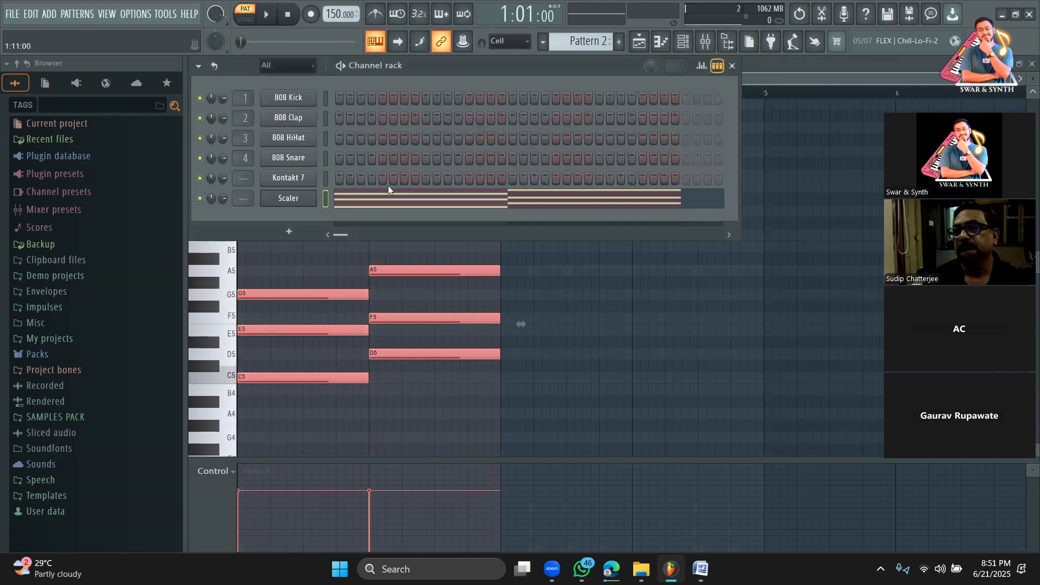
{"action": "left_click", "coordinate": [302, 201]}
{"action": "left_click", "coordinate": [422, 434]}
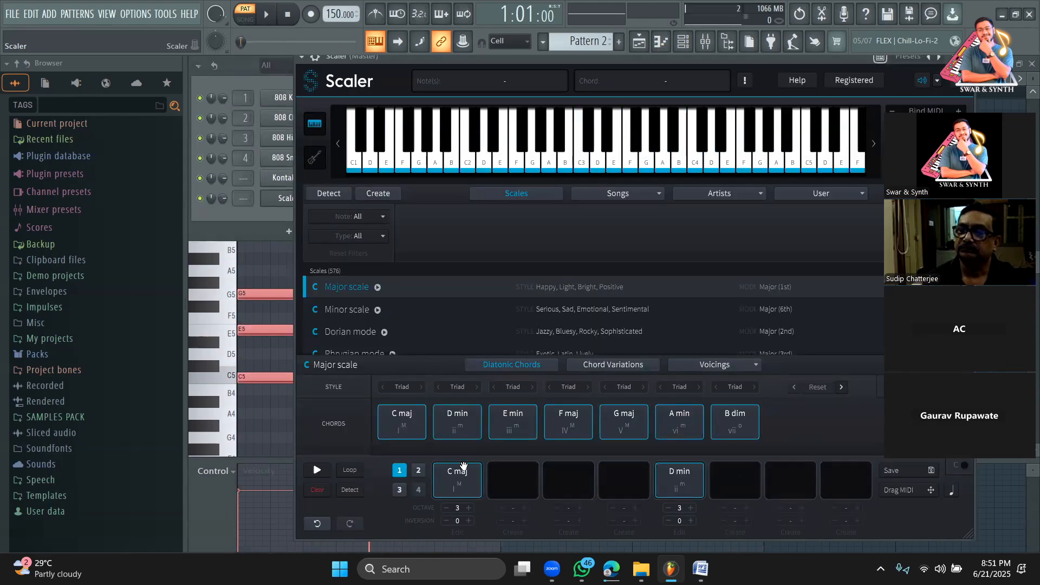
{"action": "left_click", "coordinate": [403, 420]}
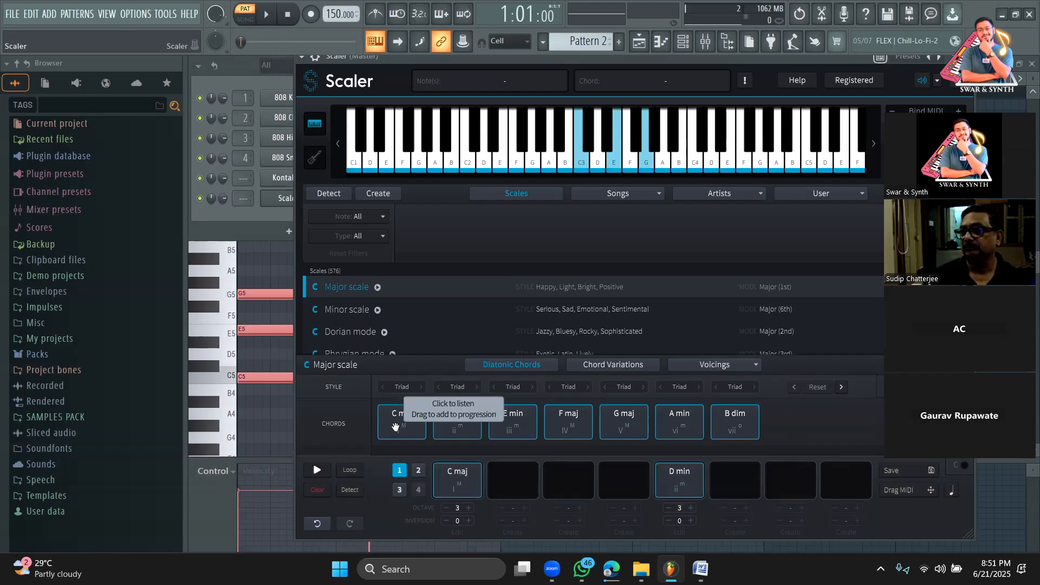
{"action": "left_click", "coordinate": [293, 217]}
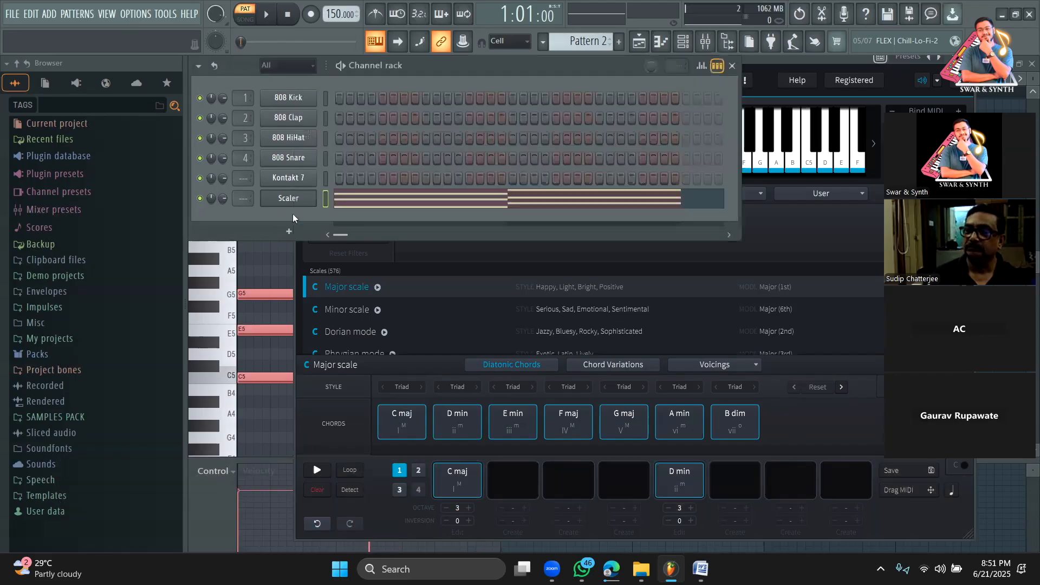
{"action": "left_click", "coordinate": [404, 206]}
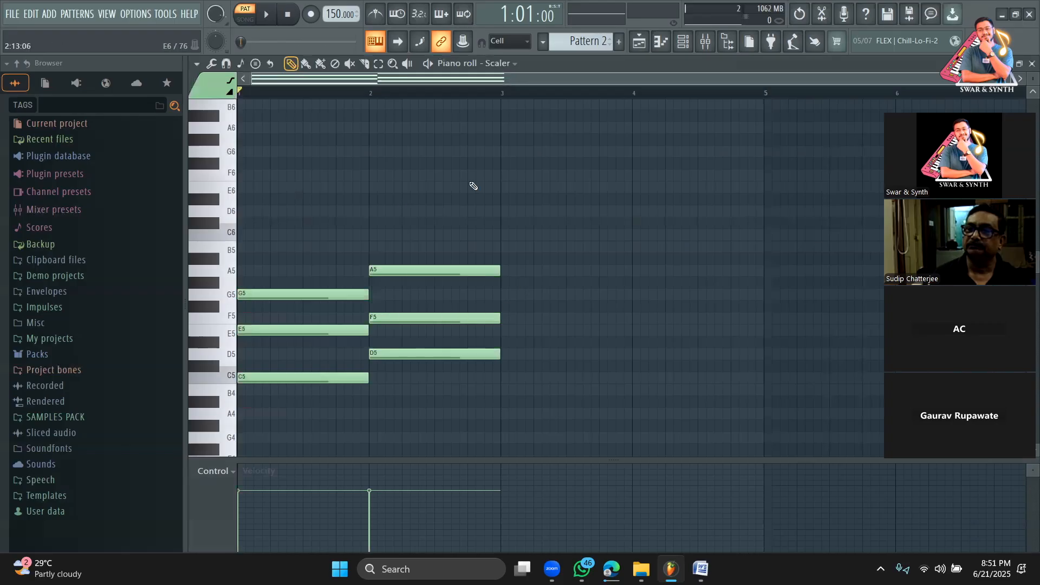
Undo the deletion of the E min and F maj chords in bars 3 and 4
{"action": "key", "text": "ctrl+z"}
{"action": "key", "text": "ctrl+z"}
{"action": "key", "text": "ctrl+z"}
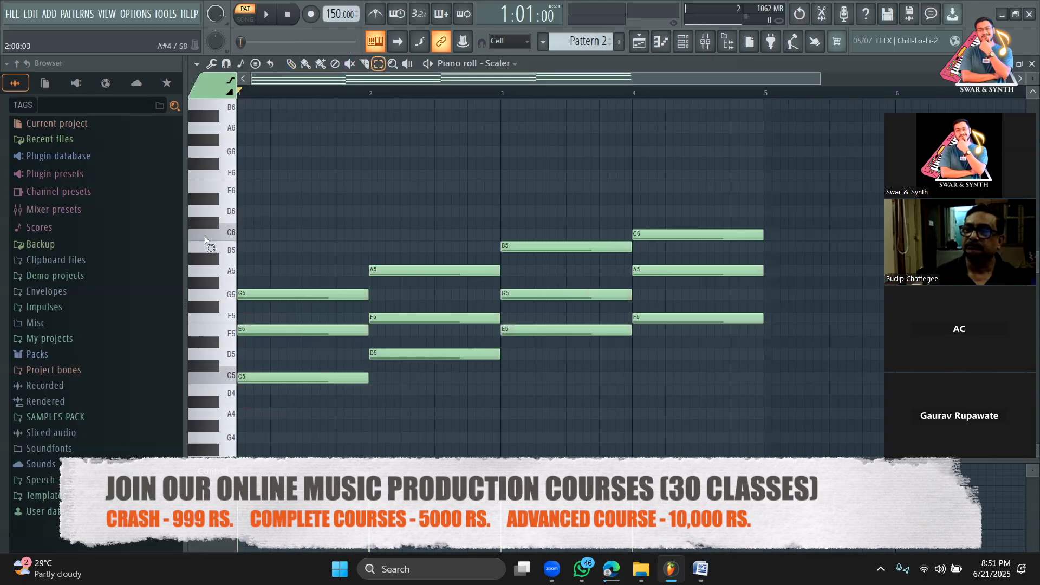
Shorten all notes of the C maj and D min chords in bars 1 and 2 to three beats
{"action": "left_click_drag", "start_coordinate": [428, 403], "coordinate": [205, 241]}
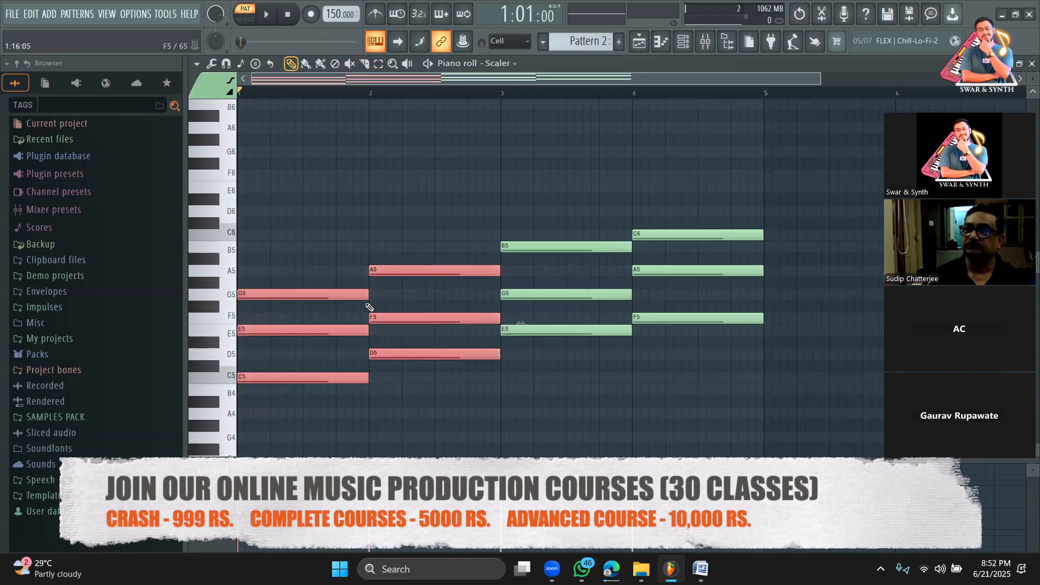
{"action": "mouse_move", "coordinate": [354, 297]}
{"action": "left_mouse_down"}
{"action": "mouse_move", "coordinate": [305, 302]}
{"action": "mouse_move", "coordinate": [334, 298]}
{"action": "left_mouse_up"}
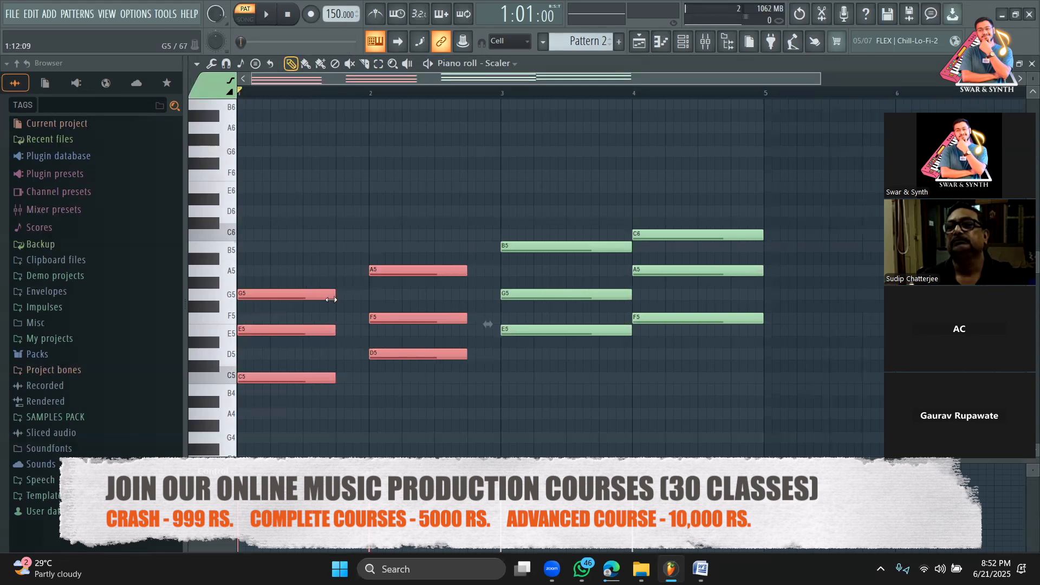
{"action": "left_click", "coordinate": [463, 209], "text": "ctrl"}
Shorten the E min and F maj chords to one beat and move them to the last beats of bars 1 and 2
{"action": "left_click_drag", "start_coordinate": [531, 193], "coordinate": [565, 408]}
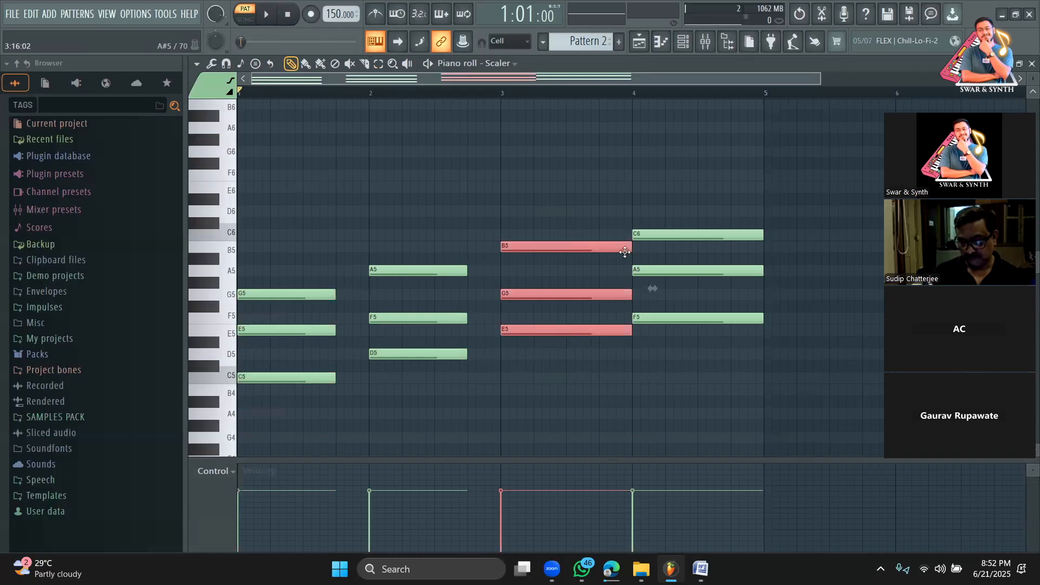
{"action": "left_click_drag", "start_coordinate": [588, 258], "coordinate": [541, 261]}
{"action": "left_click_drag", "start_coordinate": [471, 249], "coordinate": [351, 250]}
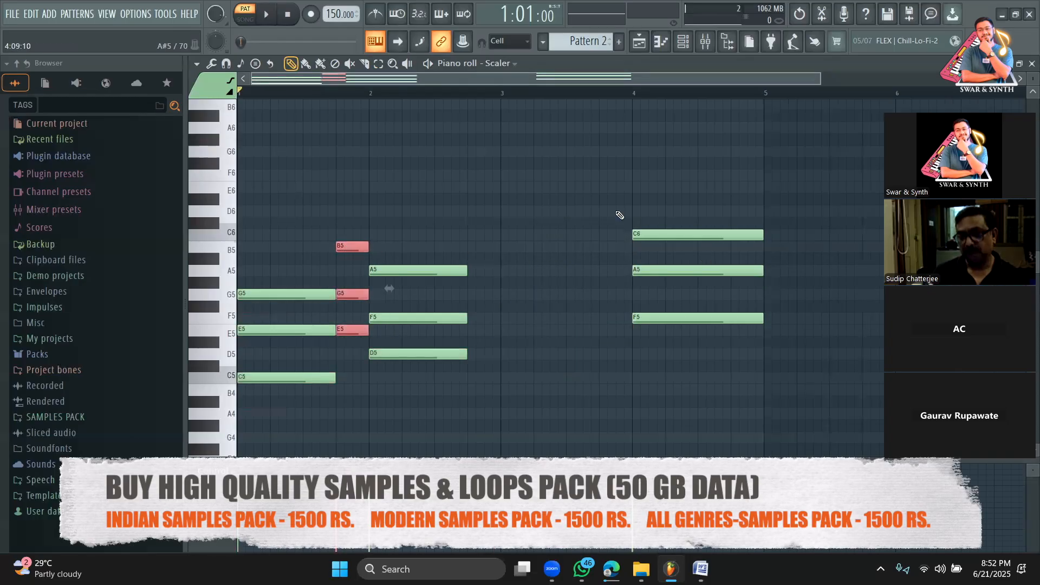
{"action": "left_click_drag", "start_coordinate": [766, 395], "coordinate": [674, 228]}
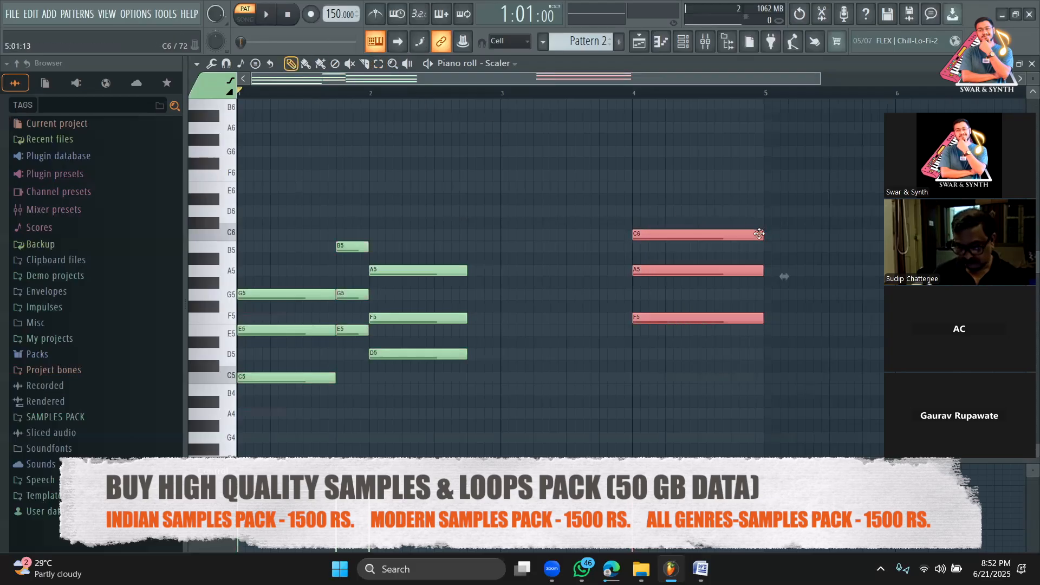
{"action": "left_click_drag", "start_coordinate": [761, 233], "coordinate": [530, 234]}
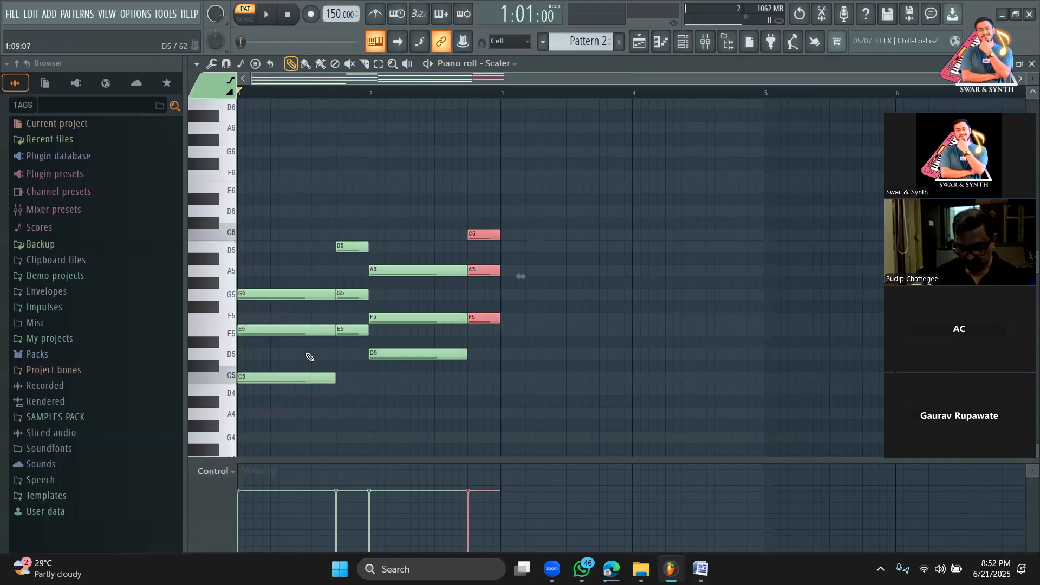
Duplicate the two-bar chord progression into bars 3 and 4 and play all four bars
{"action": "key", "text": "ctrl+a"}
{"action": "left_click_drag", "start_coordinate": [274, 376], "coordinate": [537, 377], "text": "shift"}
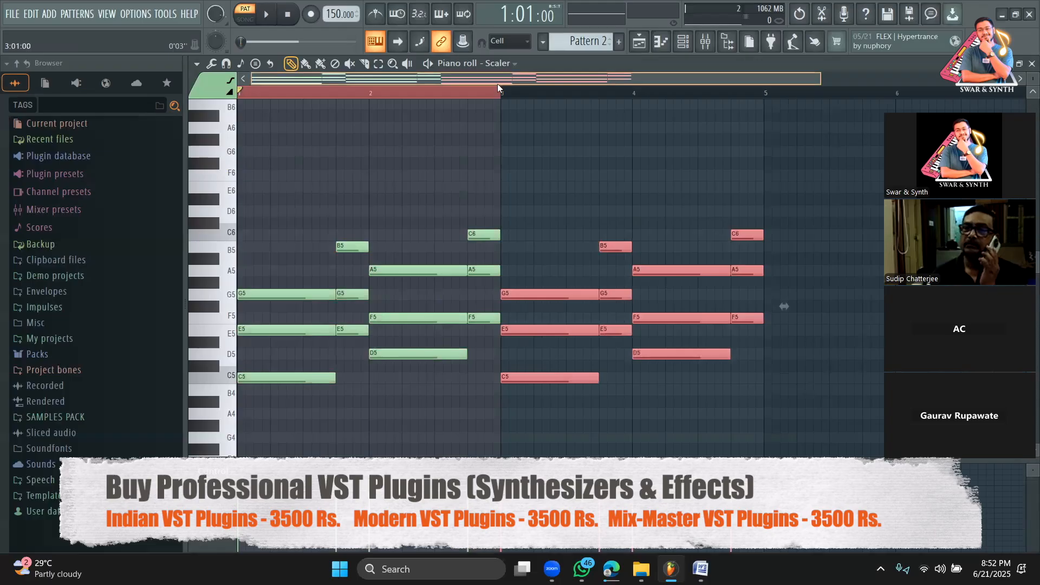
{"action": "left_click", "coordinate": [497, 85]}
{"action": "left_click", "coordinate": [286, 21]}
{"action": "key", "text": "space"}
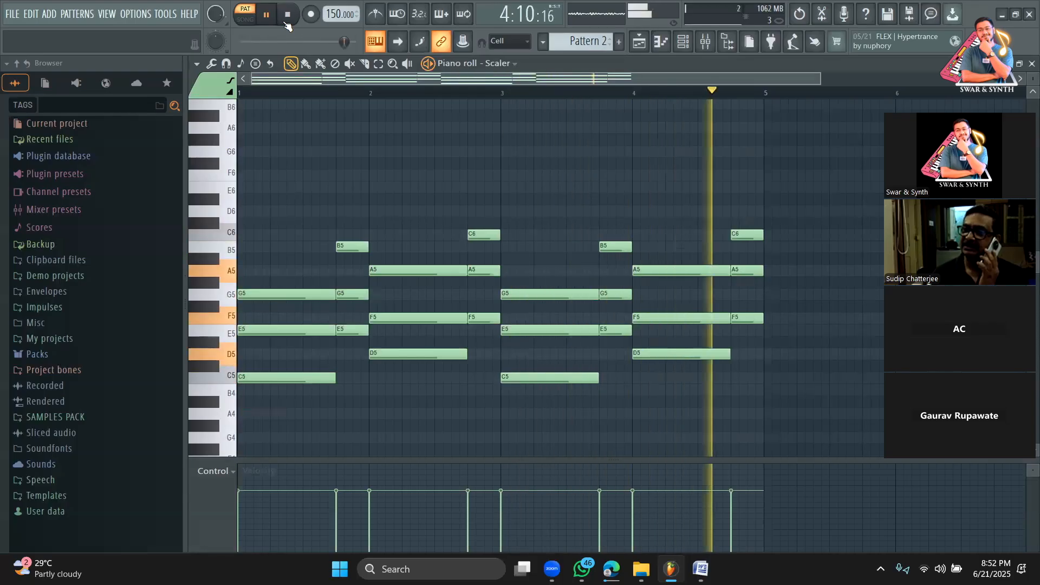
{"action": "left_click", "coordinate": [286, 22]}
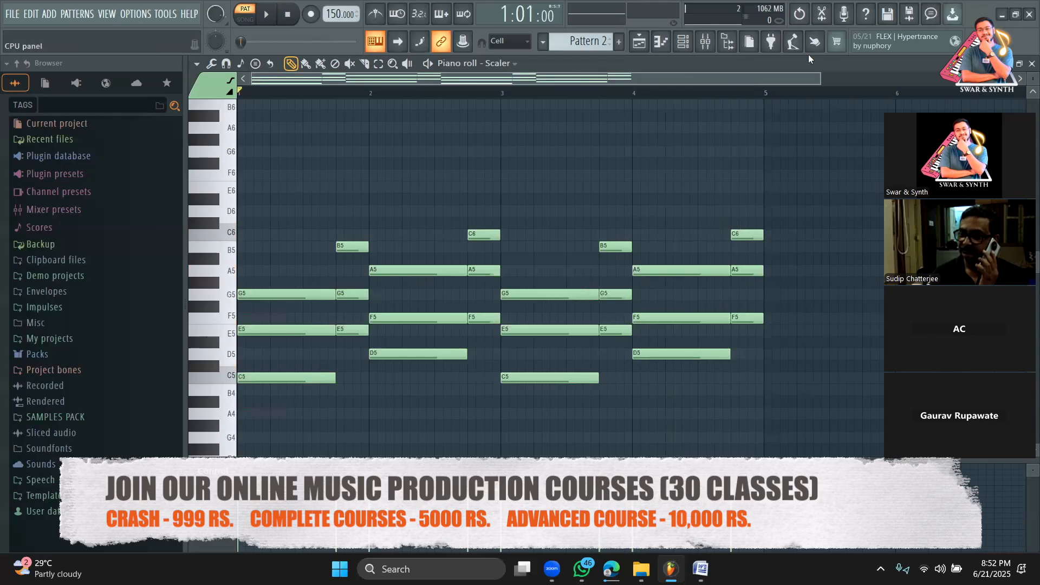
Play the four-bar progression from the start two more times
{"action": "left_click", "coordinate": [687, 44]}
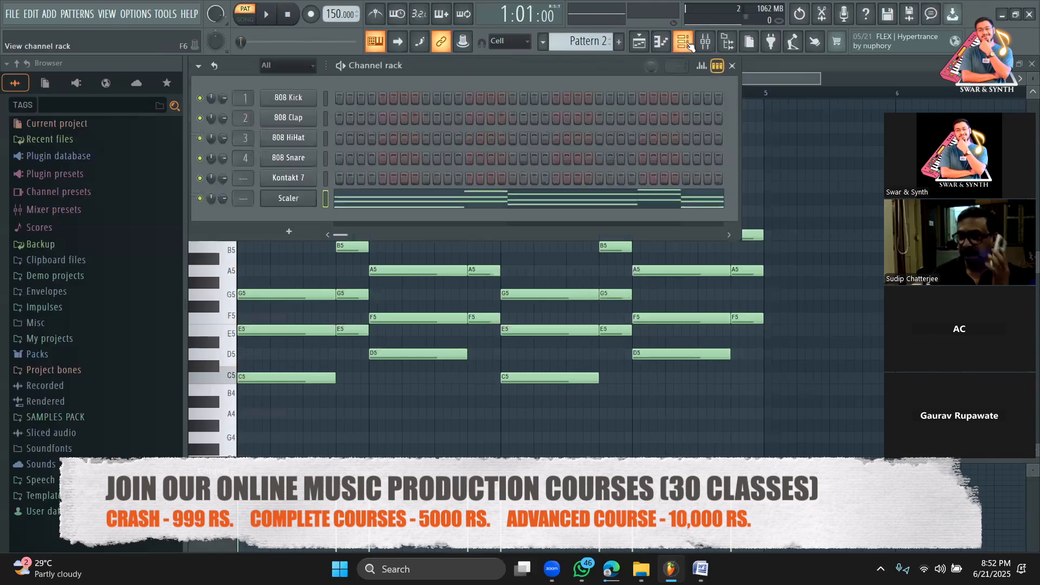
{"action": "left_click", "coordinate": [688, 45]}
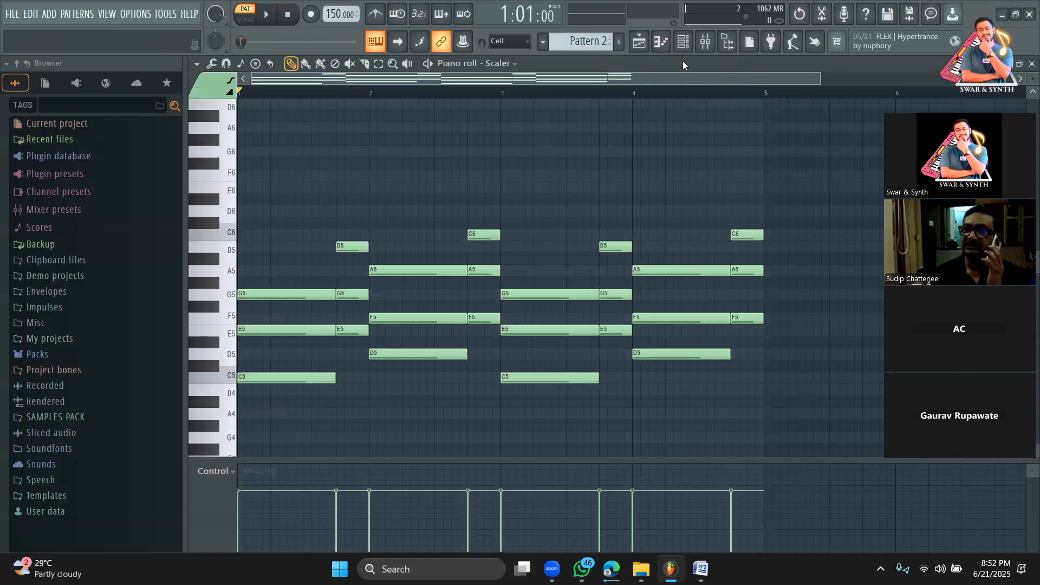
{"action": "key", "text": "space"}
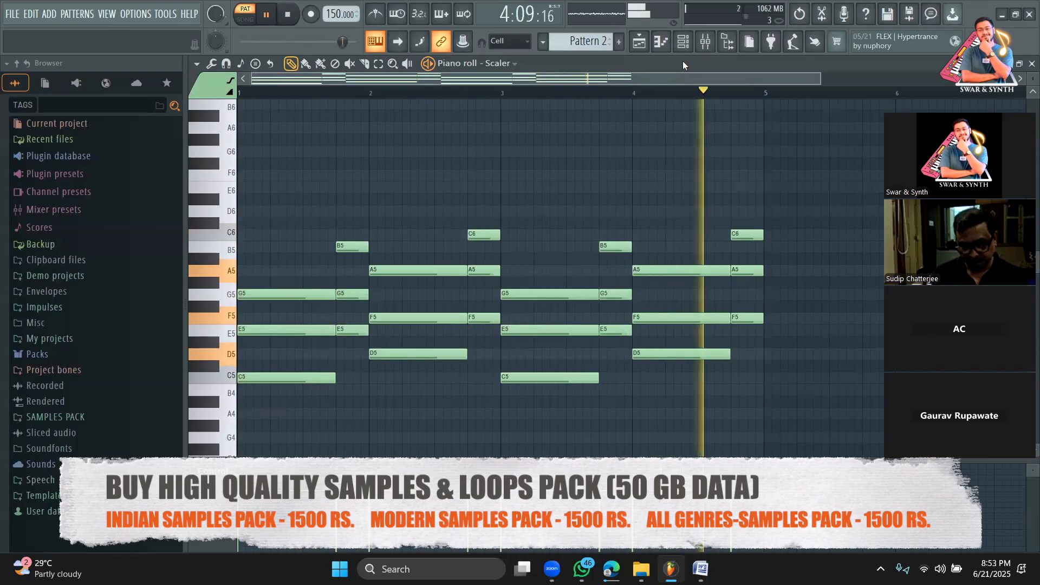
{"action": "key", "text": "space"}
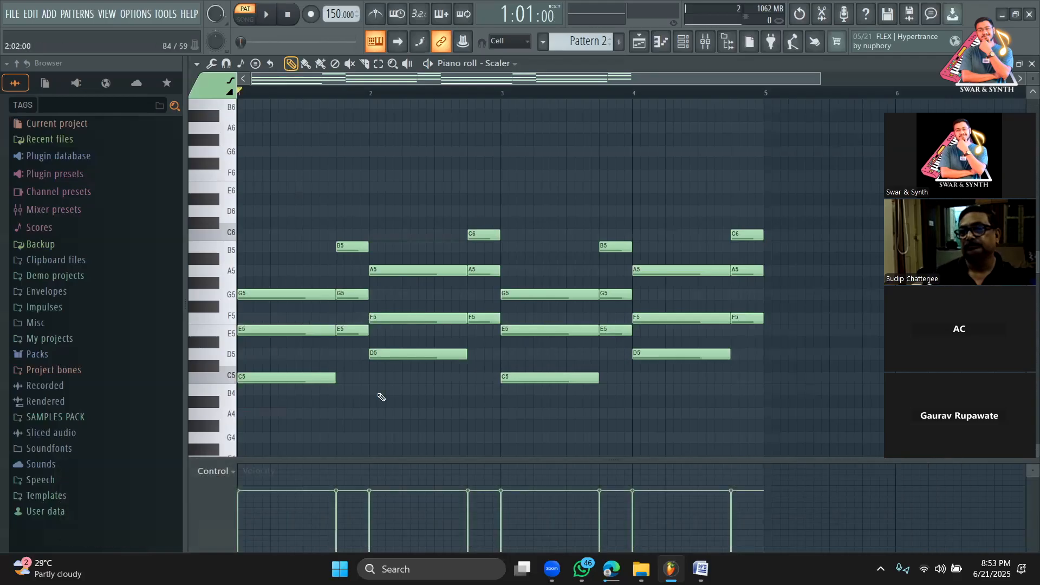
{"action": "key", "text": "space"}
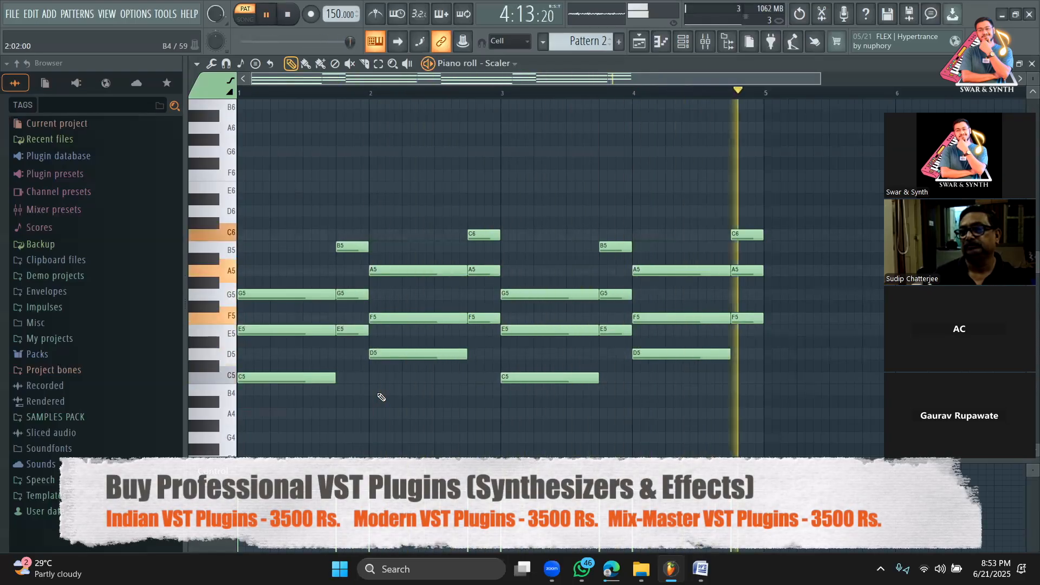
{"action": "key", "text": "space"}
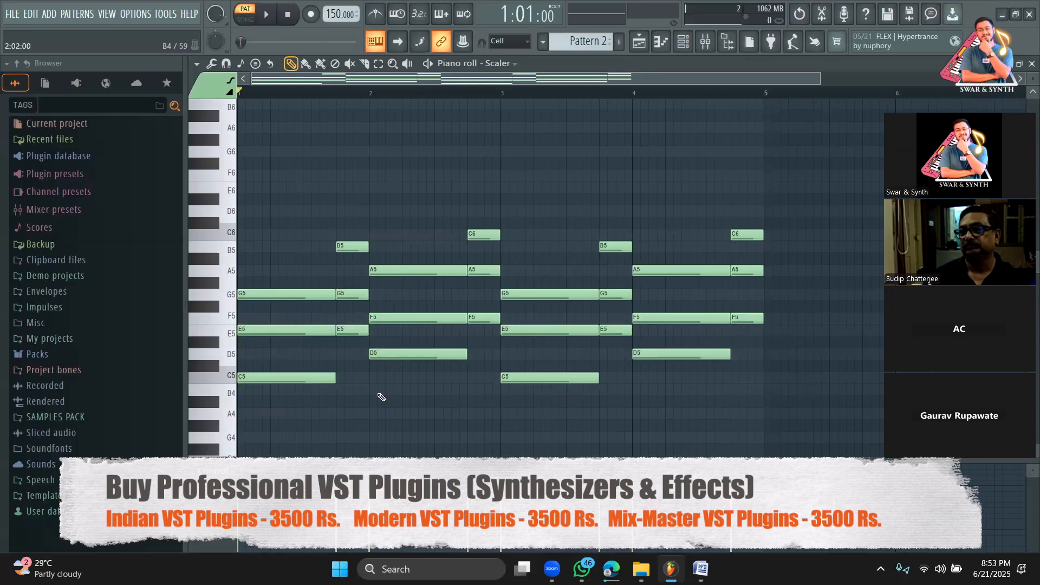
Undo the duplicated, moved and shortened chords until every chord fills a whole bar again
{"action": "key", "text": "ctrl+z"}
{"action": "key", "text": "ctrl+z"}
{"action": "key", "text": "ctrl+z"}
{"action": "key", "text": "ctrl+z"}
{"action": "key", "text": "ctrl+z"}
{"action": "key", "text": "ctrl+z"}
{"action": "key", "text": "ctrl+z"}
{"action": "key", "text": "ctrl+z"}
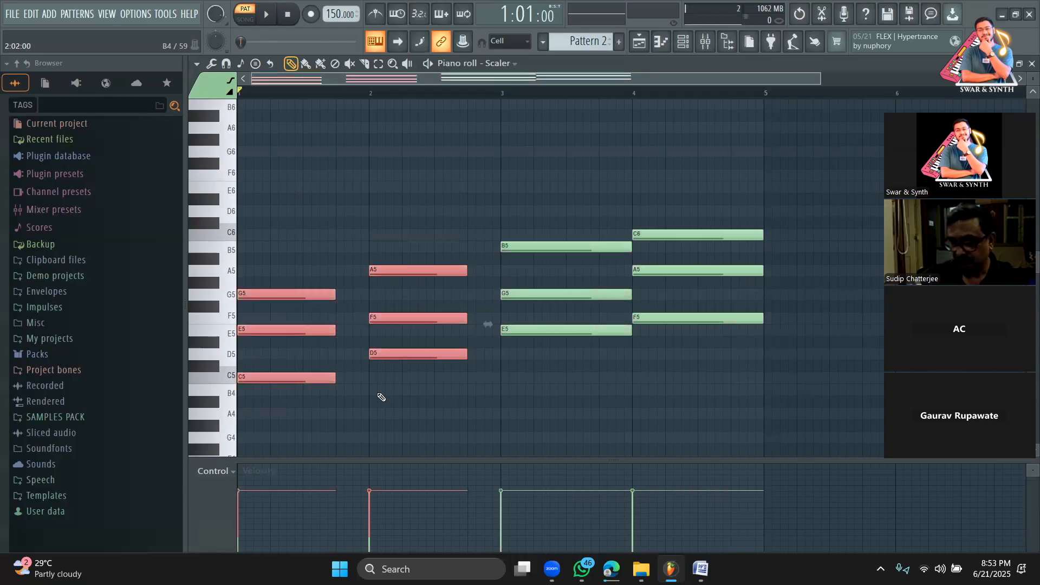
{"action": "key", "text": "ctrl+z"}
{"action": "key", "text": "ctrl+z"}
{"action": "key", "text": "ctrl+z"}
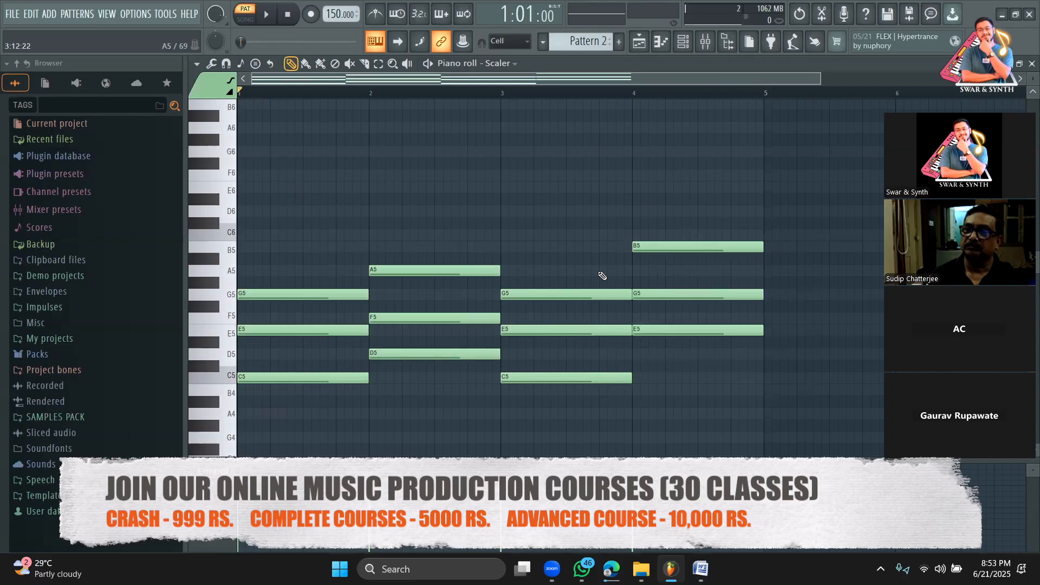
Add an Xpand!2 instrument channel to the channel rack, finding the plugin by searching for "xp"
{"action": "scroll", "coordinate": [602, 276], "scroll_direction": "down", "scroll_amount": 3}
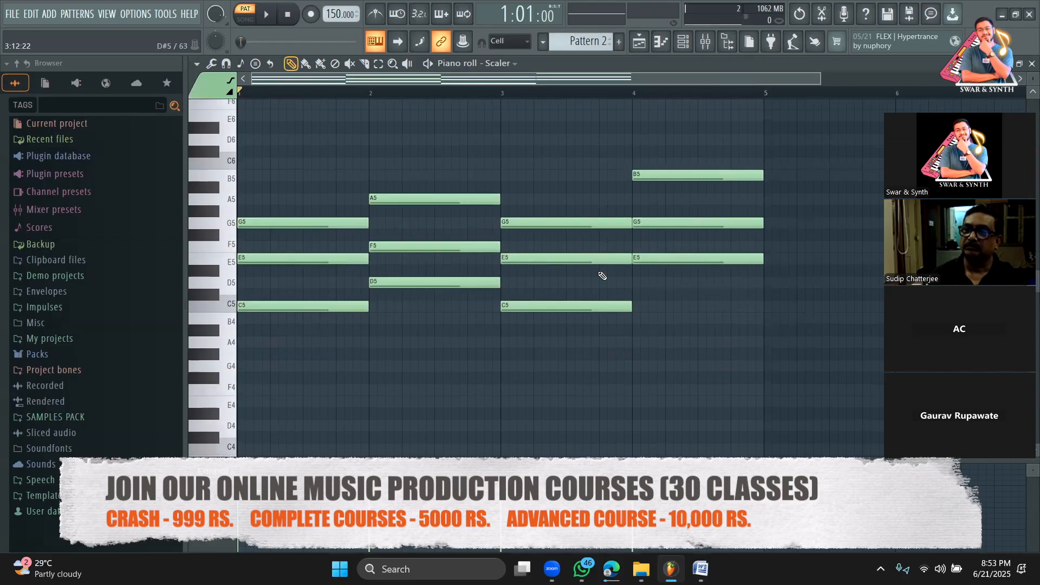
{"action": "left_click", "coordinate": [683, 41]}
{"action": "left_click", "coordinate": [284, 235]}
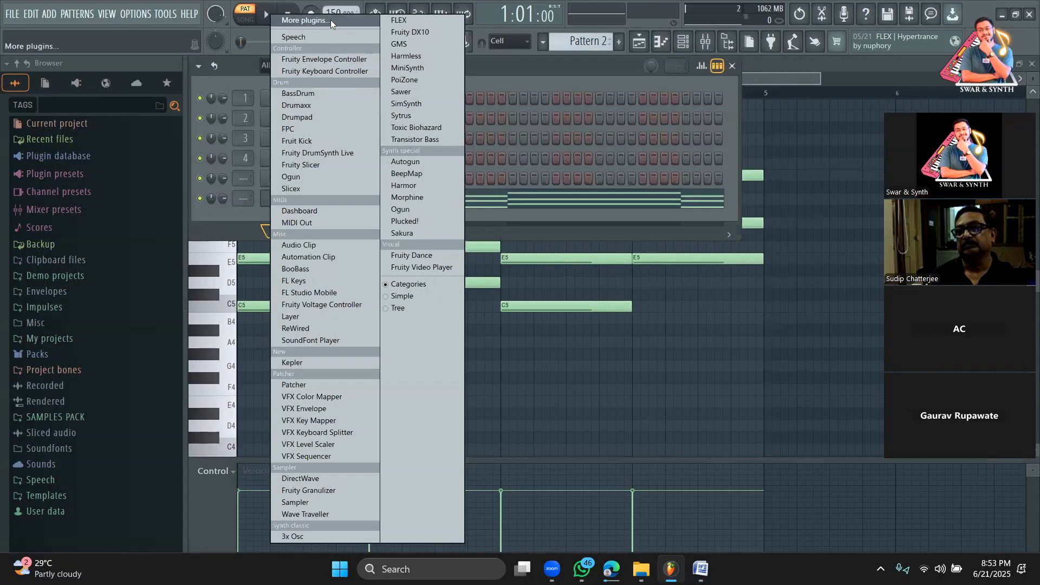
{"action": "left_click", "coordinate": [331, 19]}
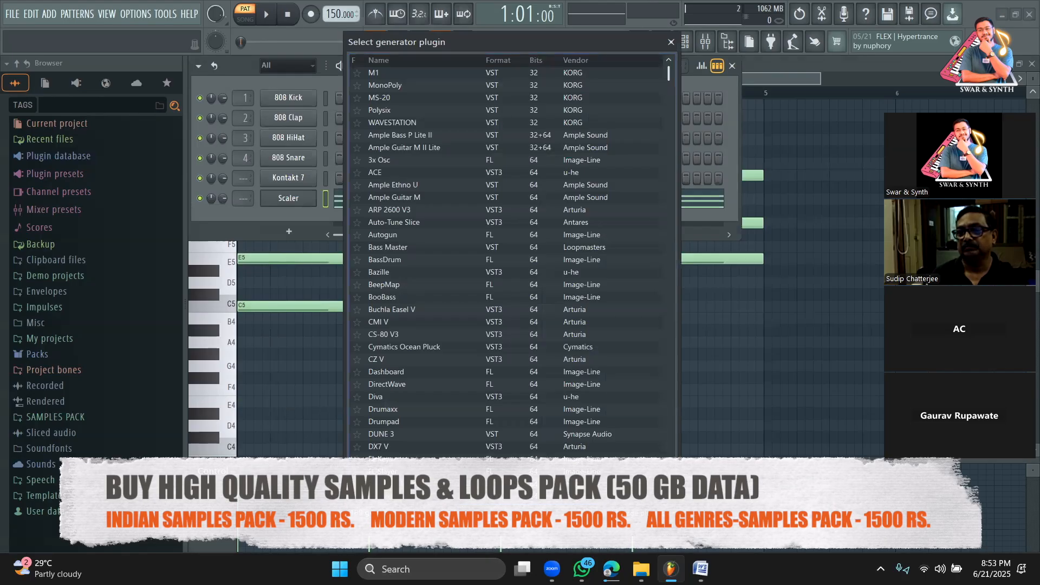
{"action": "type", "text": "xp"}
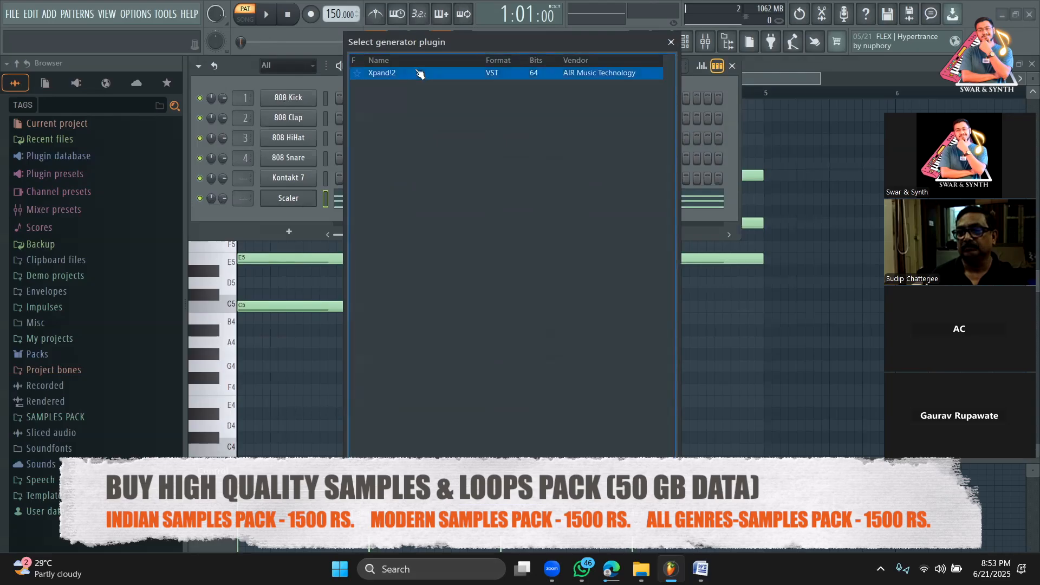
{"action": "double_click", "coordinate": [418, 72]}
{"action": "left_click_drag", "start_coordinate": [408, 117], "coordinate": [699, 121]}
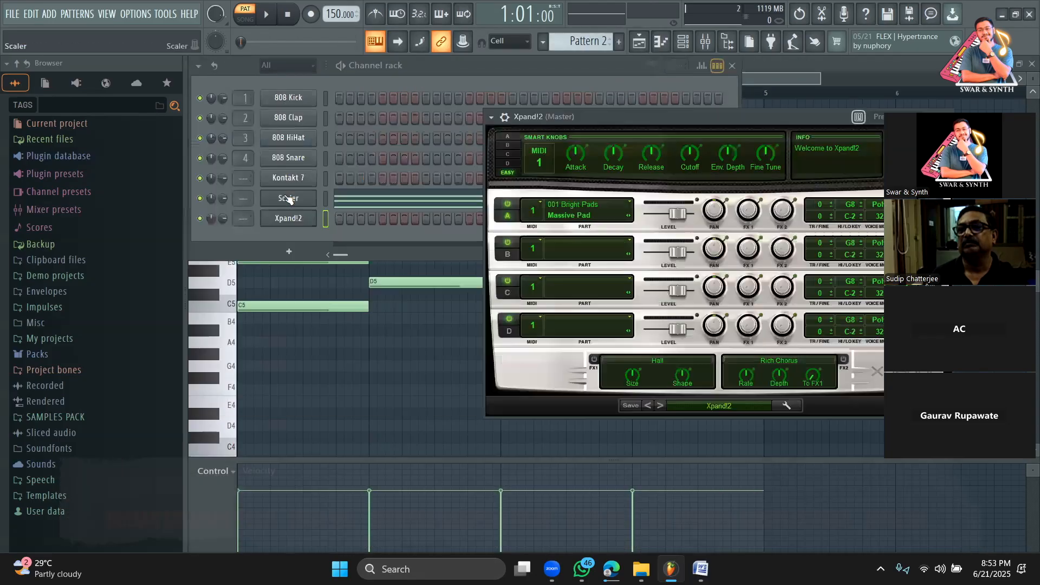
Cut the chord notes from the Scaler channel and paste them into the Xpand!2 channel
{"action": "right_click", "coordinate": [465, 201]}
{"action": "left_click", "coordinate": [466, 198]}
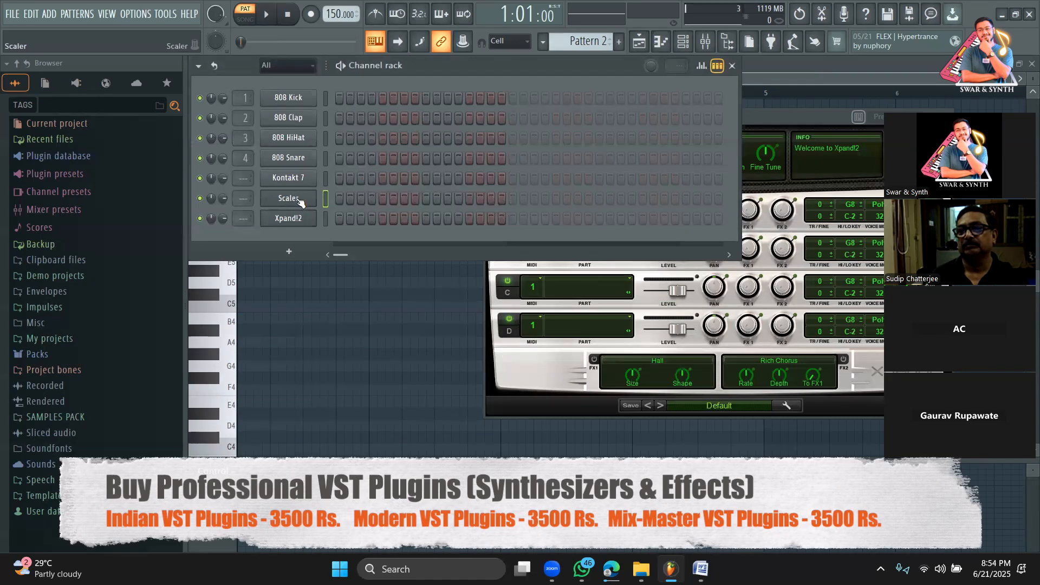
{"action": "right_click", "coordinate": [323, 218]}
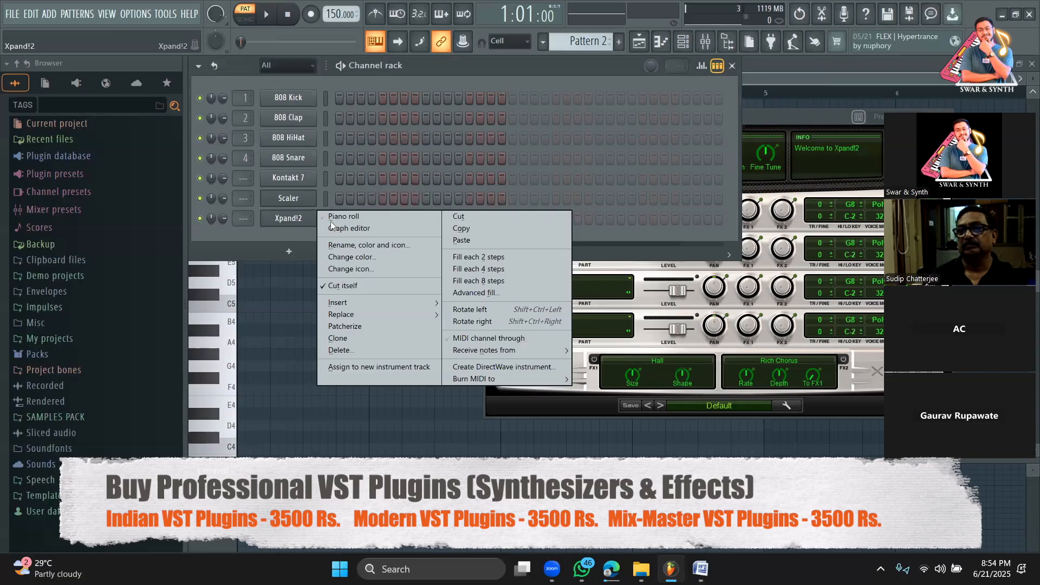
{"action": "left_click", "coordinate": [477, 244]}
Play the chord progression through Xpand!2's Massive Pad sound, keeping the plugin window clear of the channel rack
{"action": "left_click_drag", "start_coordinate": [821, 123], "coordinate": [553, 122]}
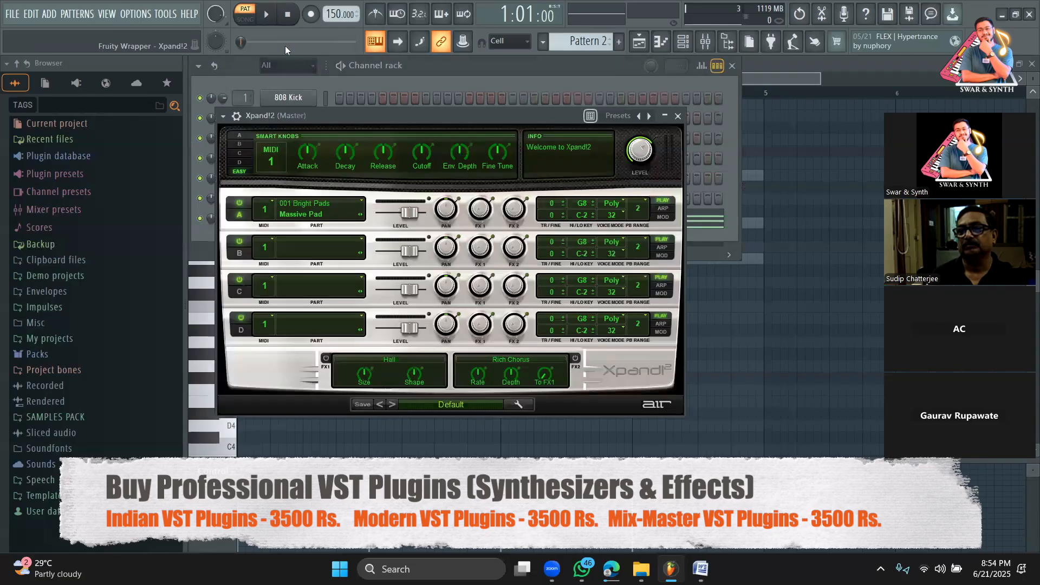
{"action": "left_click", "coordinate": [267, 16]}
{"action": "left_click_drag", "start_coordinate": [396, 115], "coordinate": [460, 118]}
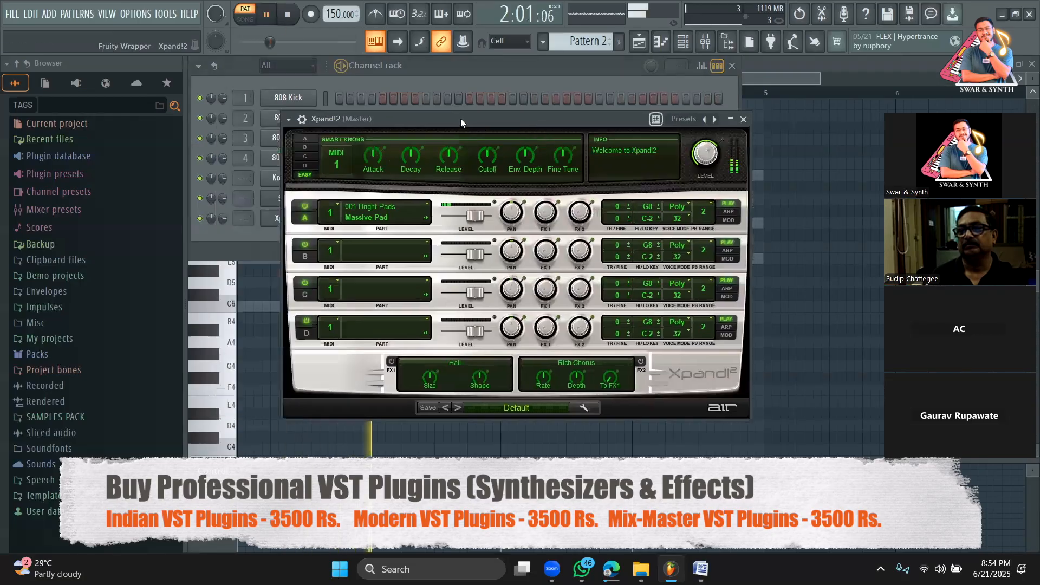
{"action": "left_click_drag", "start_coordinate": [645, 110], "coordinate": [589, 241]}
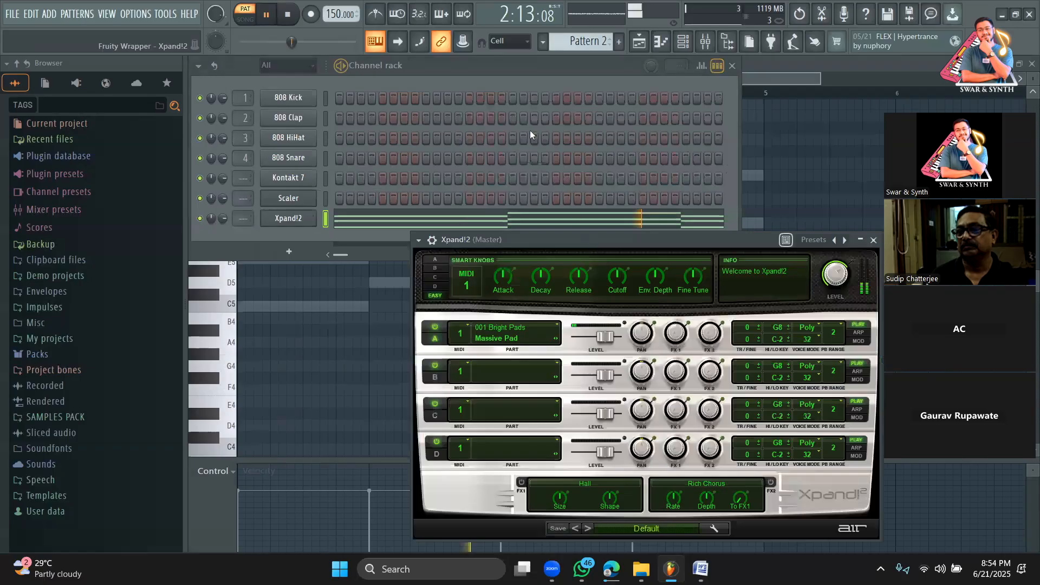
{"action": "left_click_drag", "start_coordinate": [530, 130], "coordinate": [523, 116]}
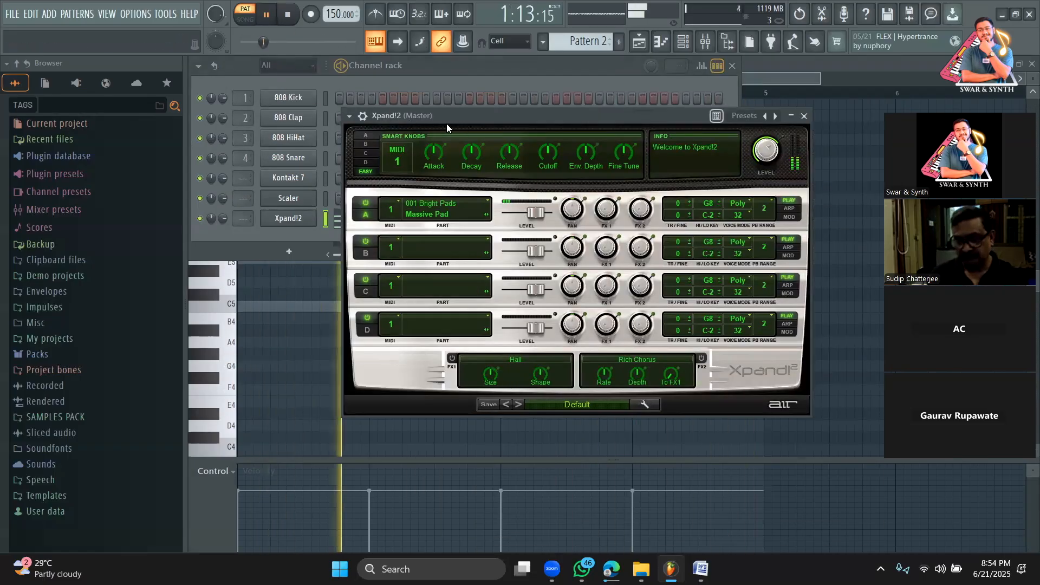
Stop playback and copy all chord notes of the Xpand!2 channel one octave lower in its piano roll
{"action": "left_click", "coordinate": [457, 74]}
{"action": "left_click", "coordinate": [266, 17]}
{"action": "left_click", "coordinate": [387, 218]}
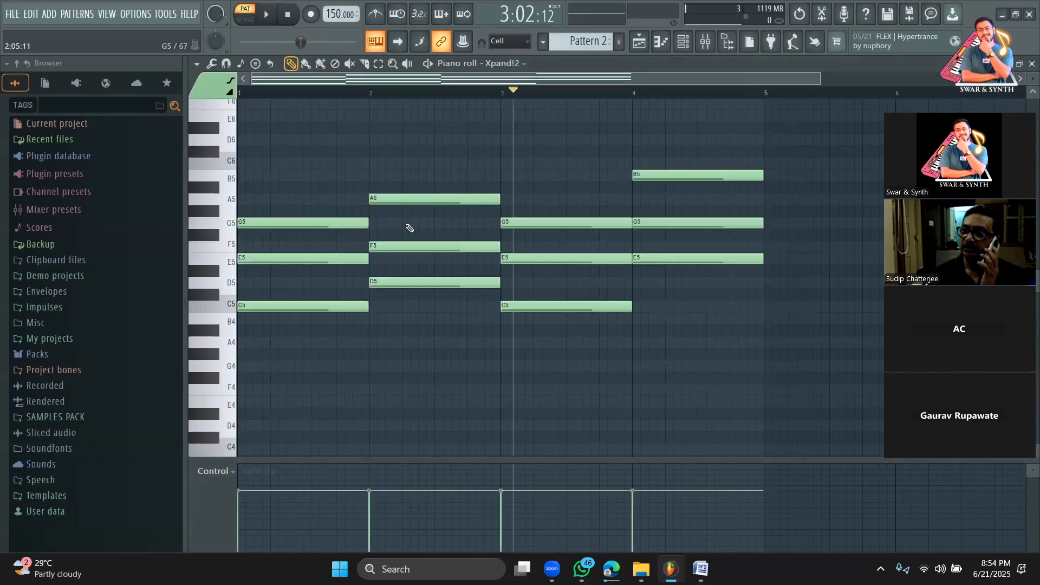
{"action": "key", "text": "ctrl+a"}
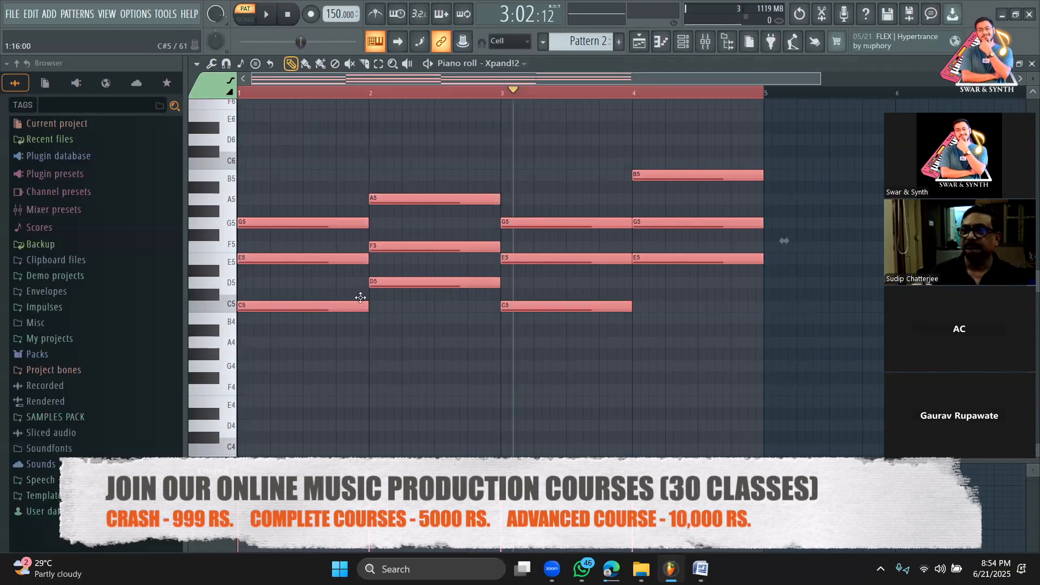
{"action": "scroll", "coordinate": [357, 295], "scroll_direction": "down", "scroll_amount": 2}
{"action": "mouse_move", "coordinate": [263, 272]}
{"action": "left_mouse_down"}
{"action": "mouse_move", "coordinate": [401, 371]}
{"action": "mouse_move", "coordinate": [289, 422]}
{"action": "mouse_move", "coordinate": [257, 420]}
{"action": "left_mouse_up"}
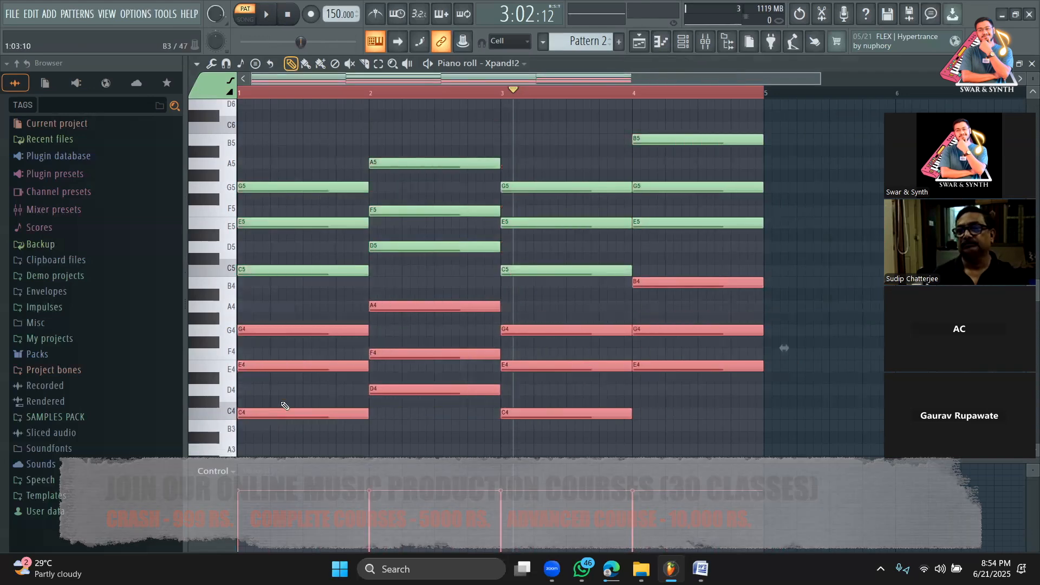
Bring up the channel rack and audition the octave-layered chord progression through Xpand!2
{"action": "left_click", "coordinate": [683, 41]}
{"action": "key", "text": "space"}
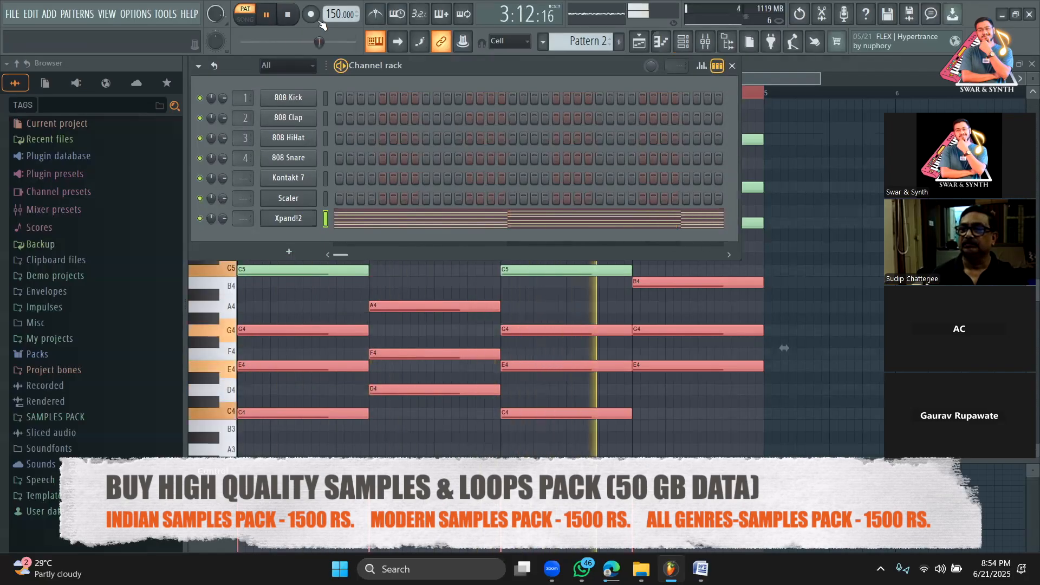
{"action": "key", "text": "space"}
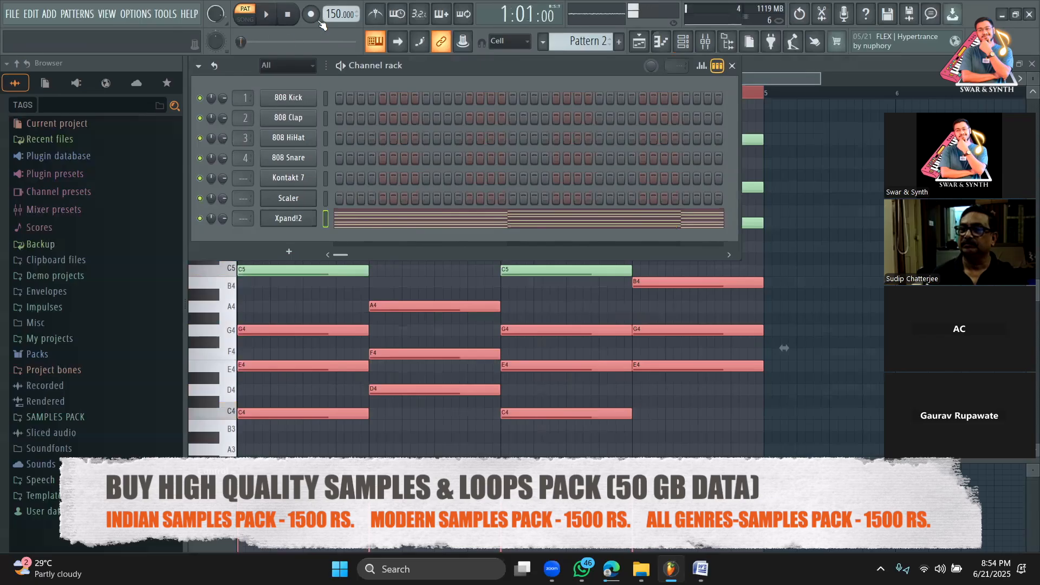
Reopen the Xpand!2 channel's piano roll and select the lower-octave chord notes from A4 down to C4
{"action": "left_click", "coordinate": [381, 226]}
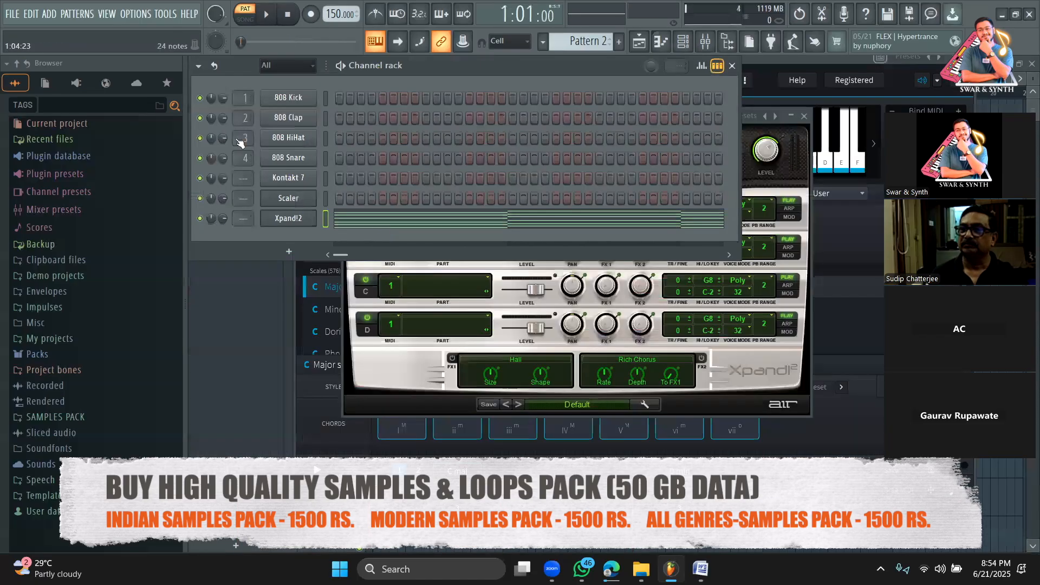
{"action": "left_click", "coordinate": [373, 48]}
{"action": "left_click", "coordinate": [380, 63]}
{"action": "left_click_drag", "start_coordinate": [779, 433], "coordinate": [123, 306]}
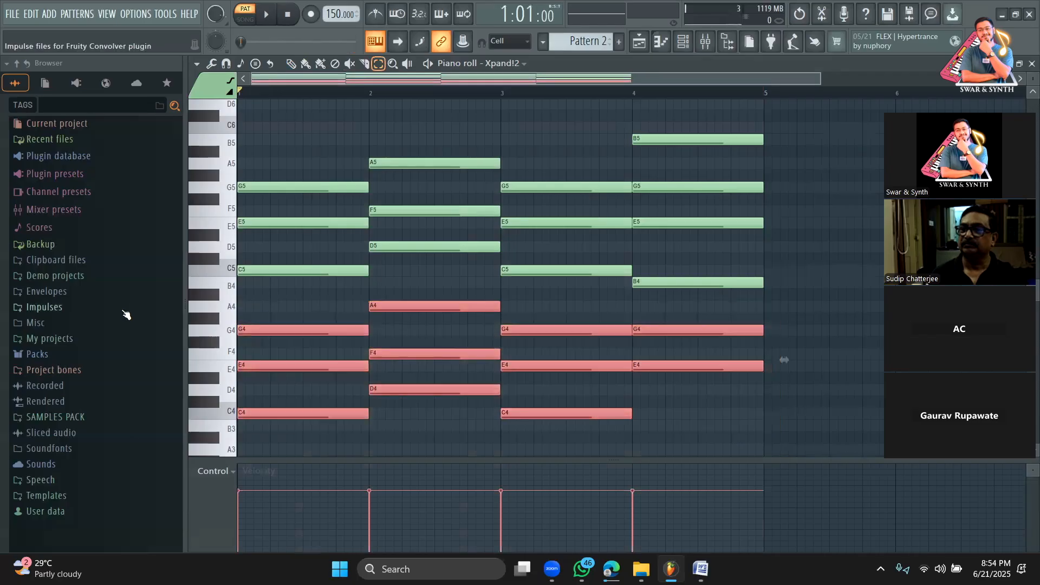
Delete the selected lower-octave chord notes and the B4 note in bar 4, and play the pattern
{"action": "key", "text": "Delete"}
{"action": "left_click", "coordinate": [649, 284]}
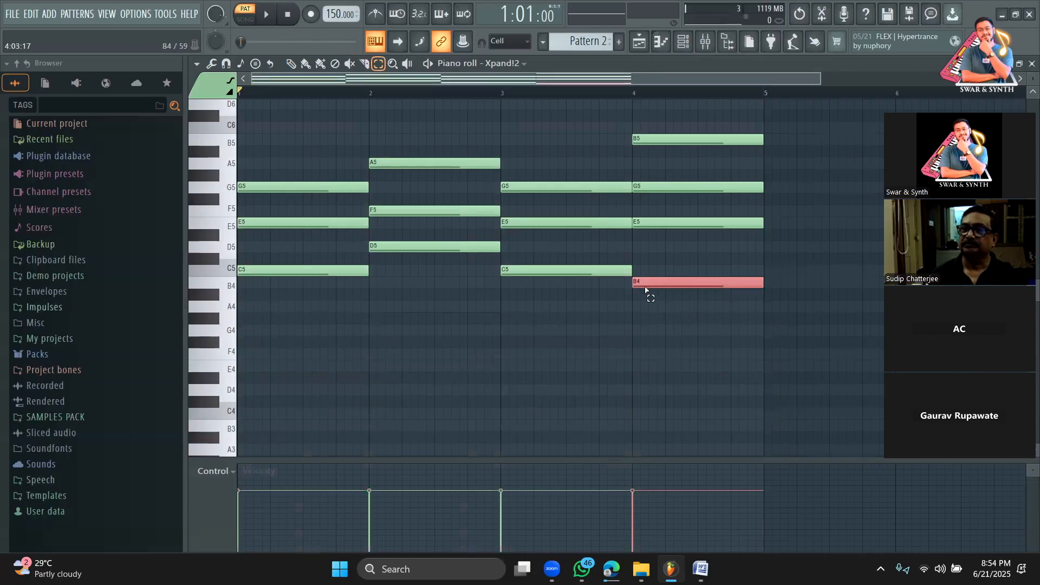
{"action": "key", "text": "Delete"}
{"action": "key", "text": "space"}
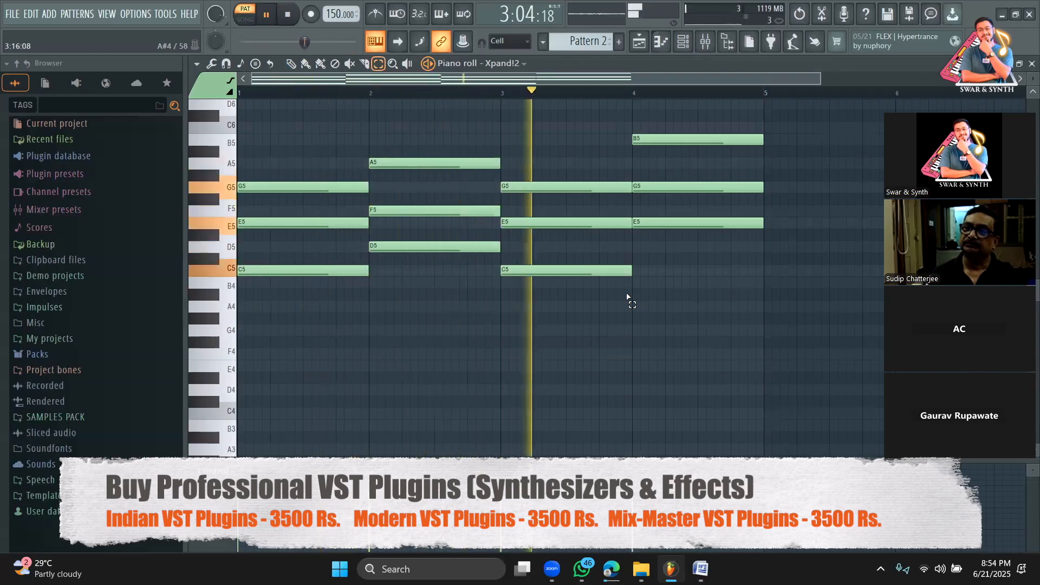
{"action": "key", "text": "space"}
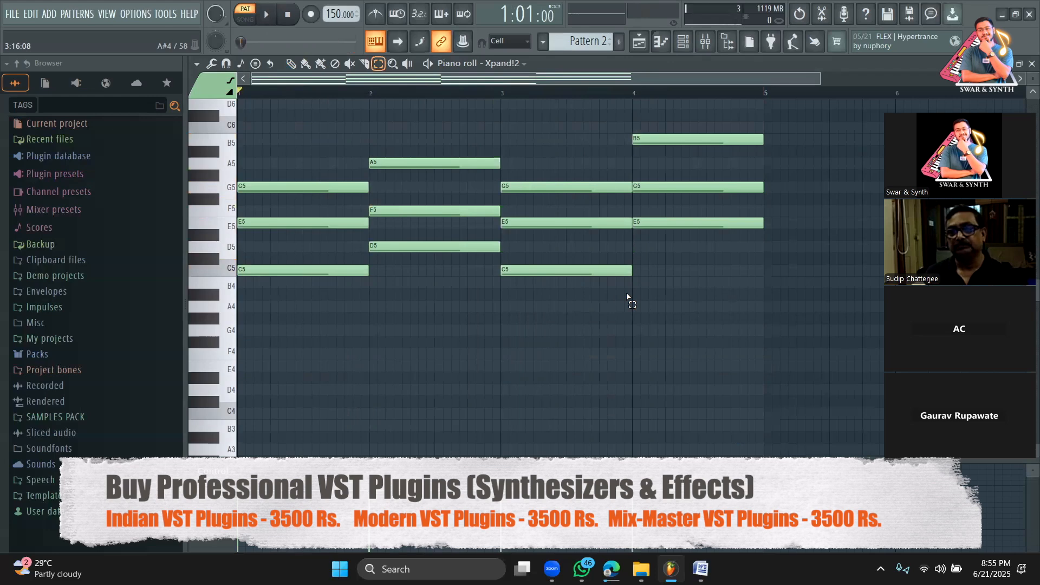
Duplicate all the chord notes one octave lower and play the thickened pattern
{"action": "key", "text": "ctrl+a"}
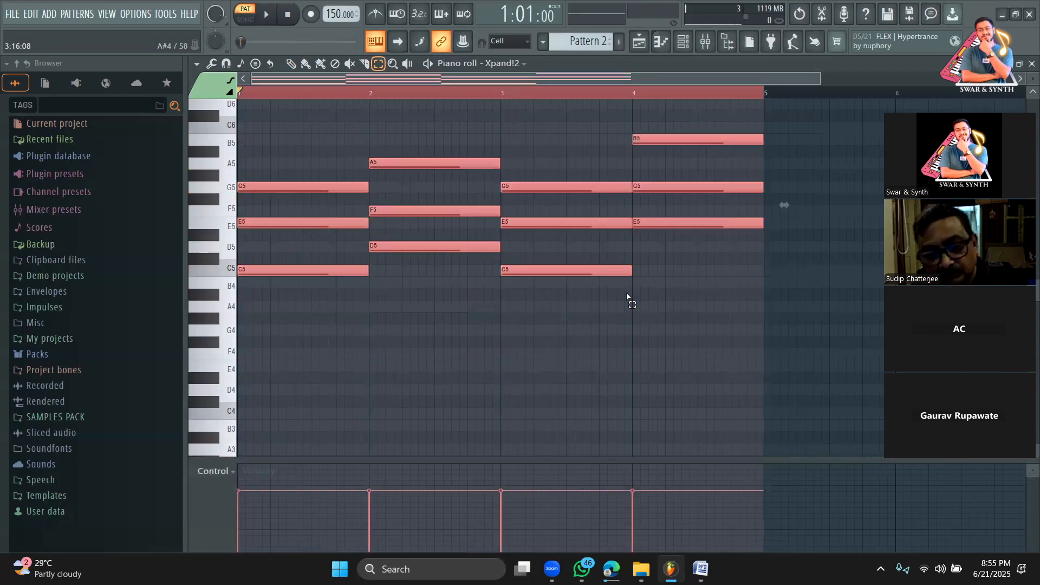
{"action": "left_click", "coordinate": [290, 64]}
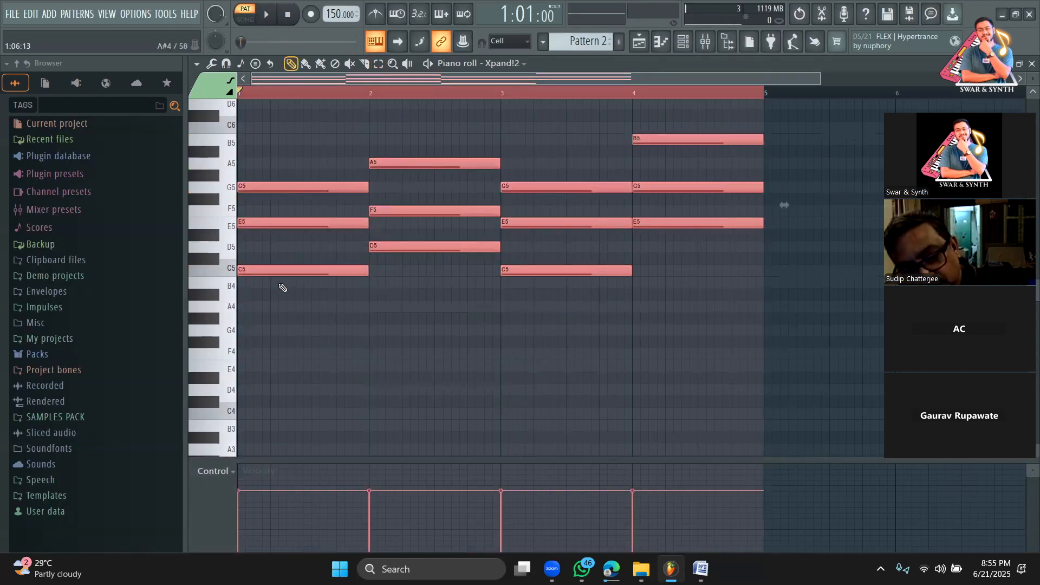
{"action": "mouse_move", "coordinate": [265, 273]}
{"action": "left_mouse_down", "text": "shift"}
{"action": "mouse_move", "coordinate": [348, 292]}
{"action": "mouse_move", "coordinate": [346, 413]}
{"action": "mouse_move", "coordinate": [269, 429]}
{"action": "left_mouse_up", "text": "shift"}
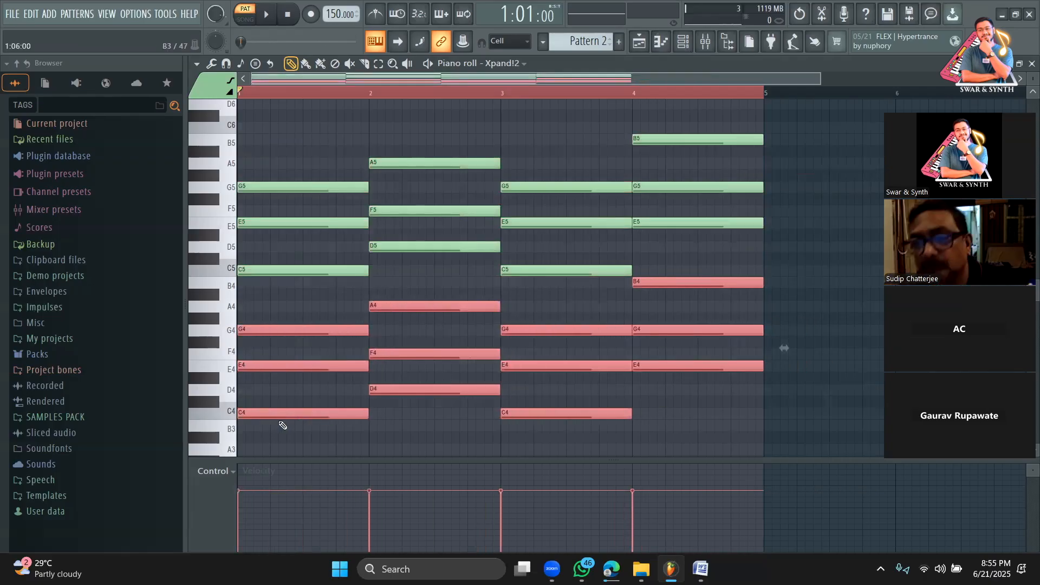
{"action": "key", "text": "space"}
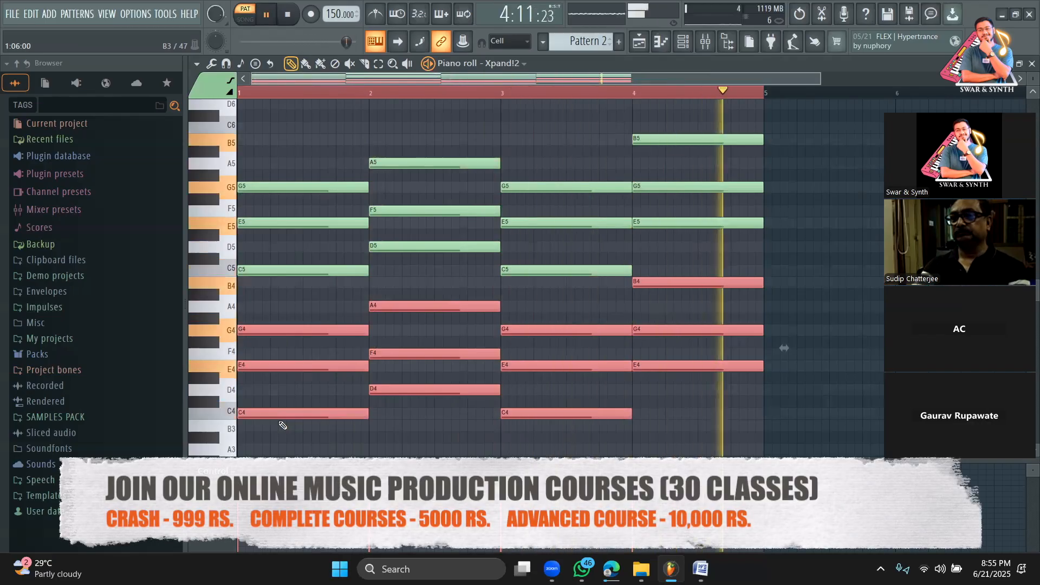
{"action": "left_click", "coordinate": [405, 444]}
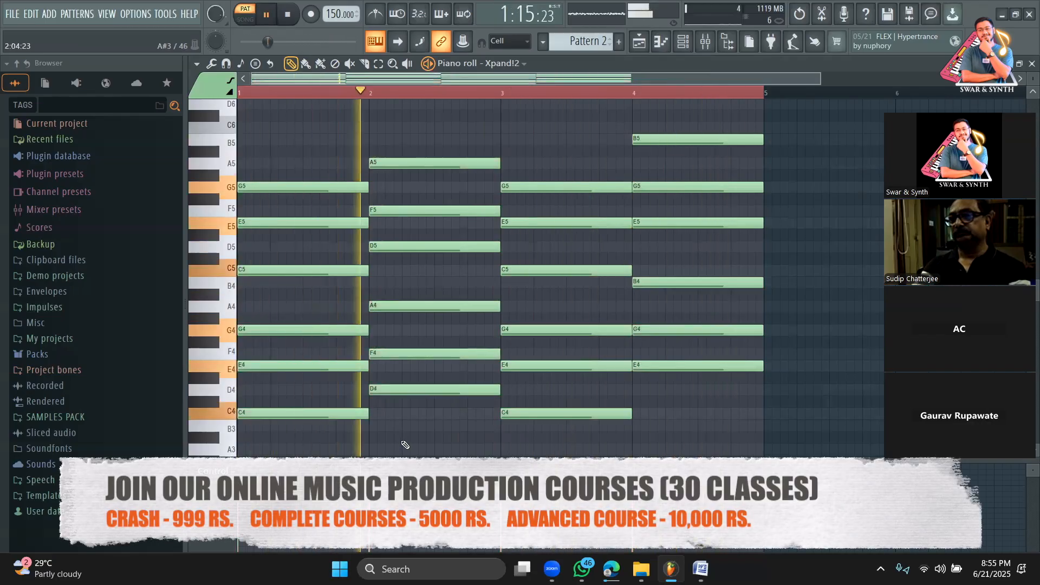
{"action": "key", "text": "space"}
Add one-bar top notes C6 in bar 1, D6 in bar 2 and C6 in bar 3, and play the pattern
{"action": "scroll", "coordinate": [417, 344], "scroll_direction": "up", "scroll_amount": 4}
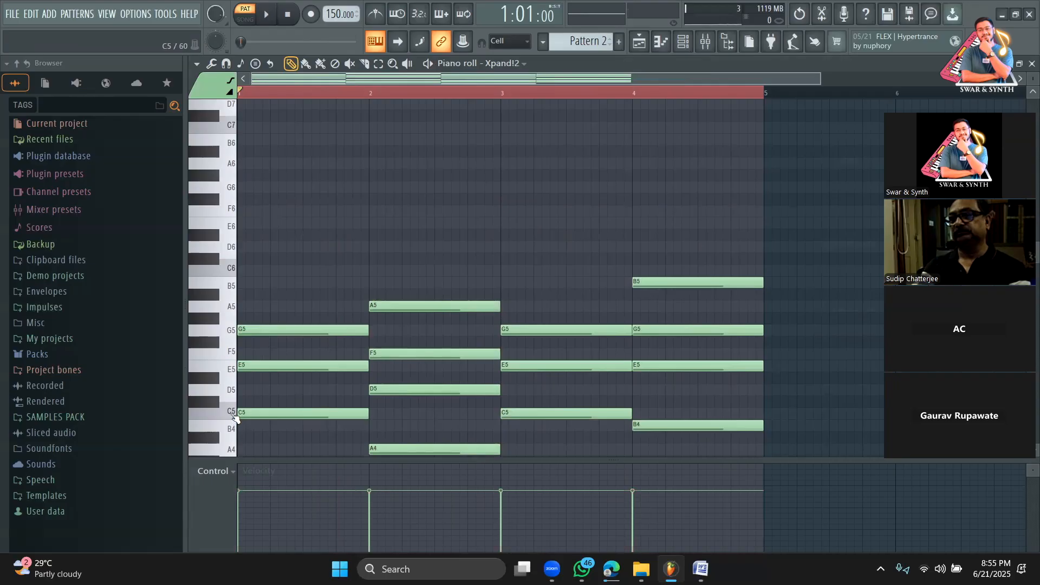
{"action": "left_click", "coordinate": [242, 274]}
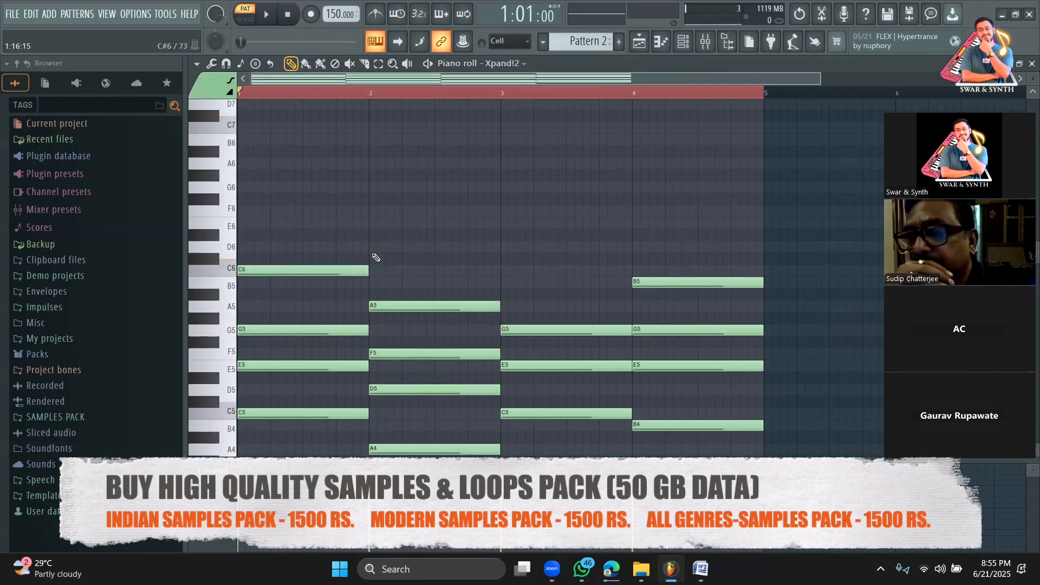
{"action": "left_click", "coordinate": [393, 251]}
{"action": "key", "text": "space"}
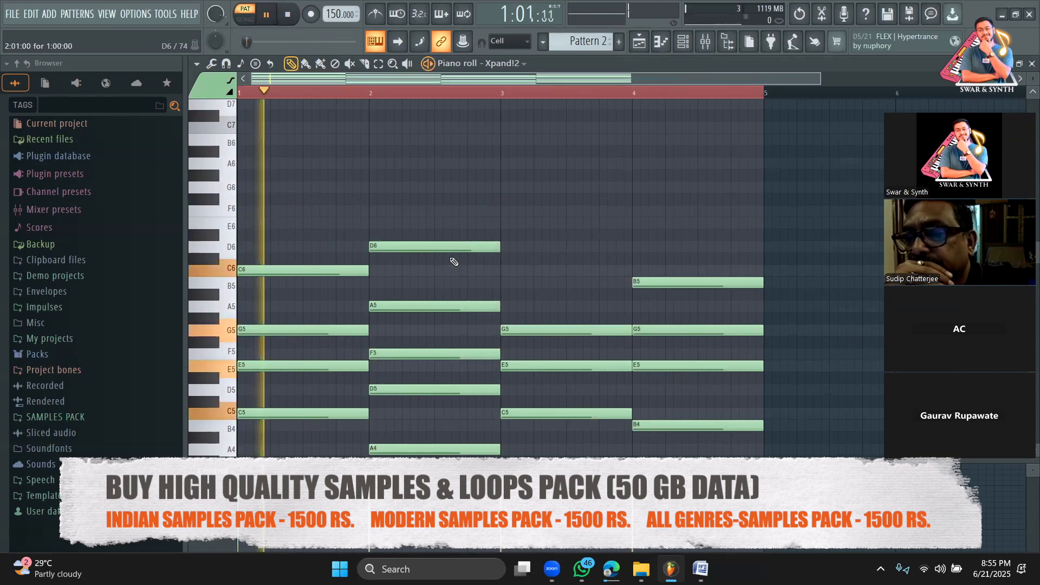
{"action": "key", "text": "space"}
{"action": "left_click", "coordinate": [503, 271]}
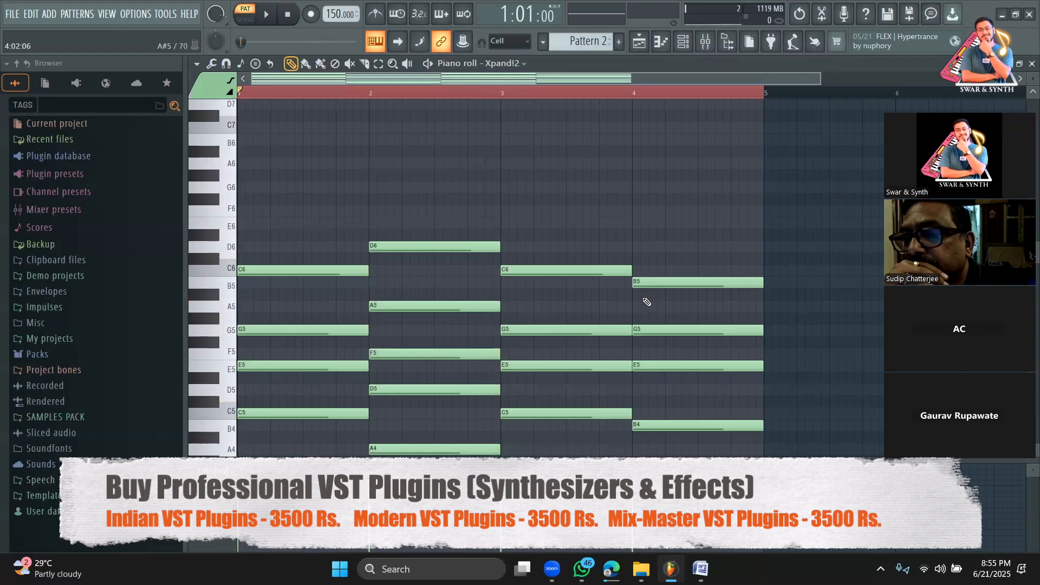
{"action": "key", "text": "space"}
{"action": "scroll", "coordinate": [649, 325], "scroll_direction": "down", "scroll_amount": 5}
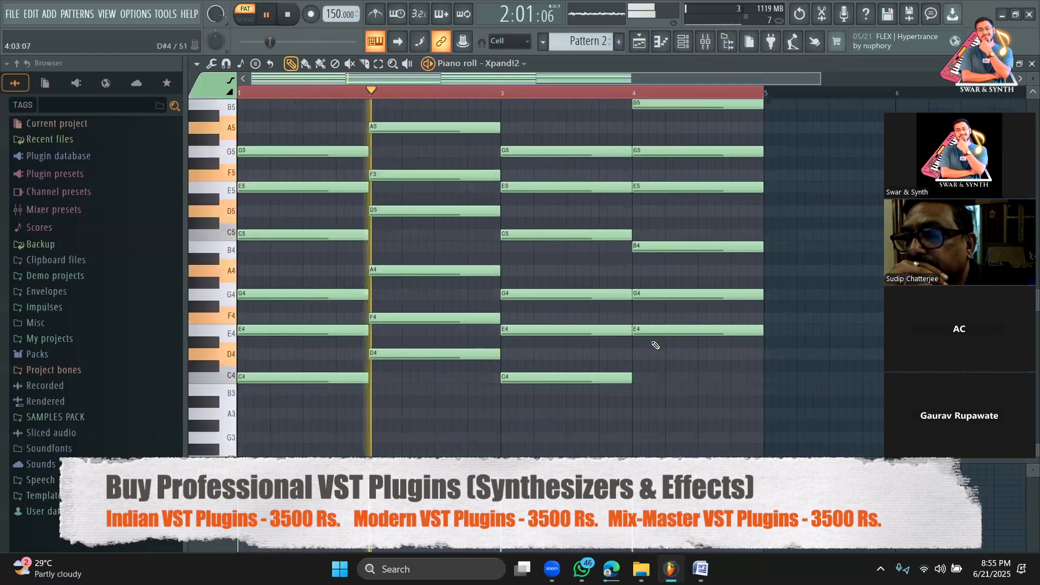
{"action": "scroll", "coordinate": [656, 345], "scroll_direction": "up", "scroll_amount": 4}
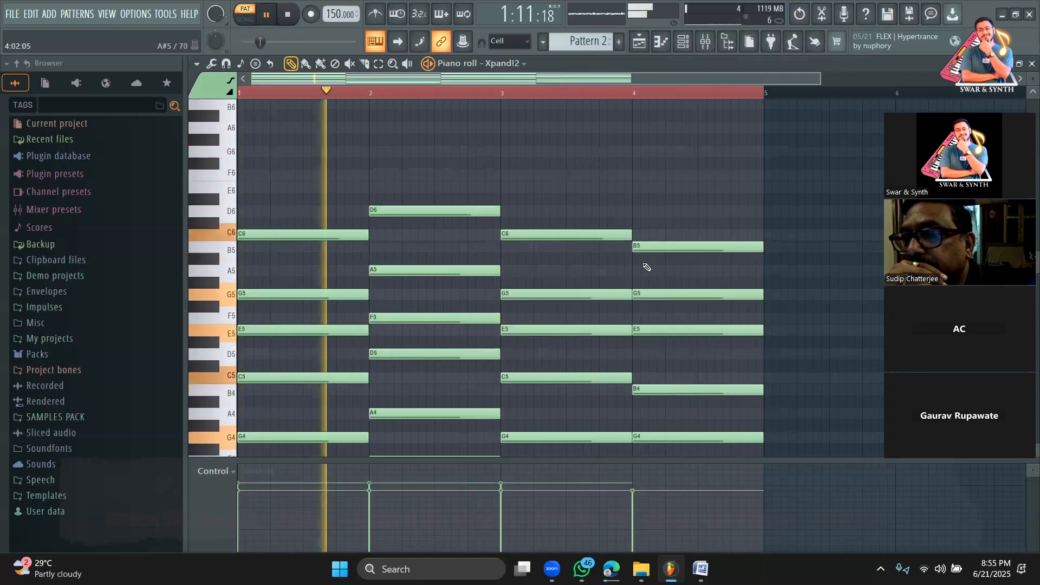
{"action": "key", "text": "space"}
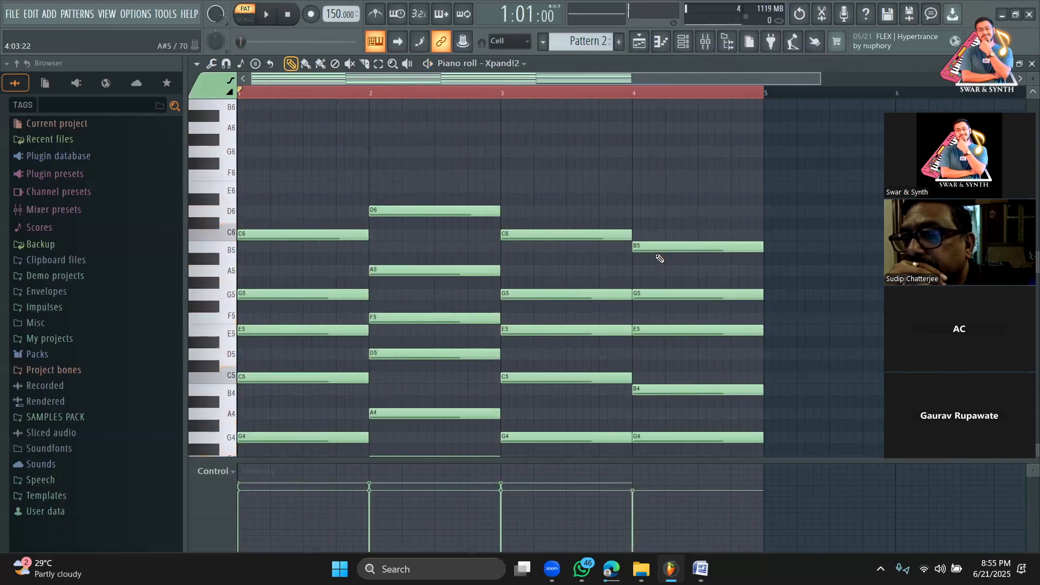
Delete the top C6, D6 and C6 notes from bars 1 to 3 and play the pattern without them
{"action": "right_click", "coordinate": [271, 235]}
{"action": "right_click", "coordinate": [433, 211]}
{"action": "right_click", "coordinate": [542, 235]}
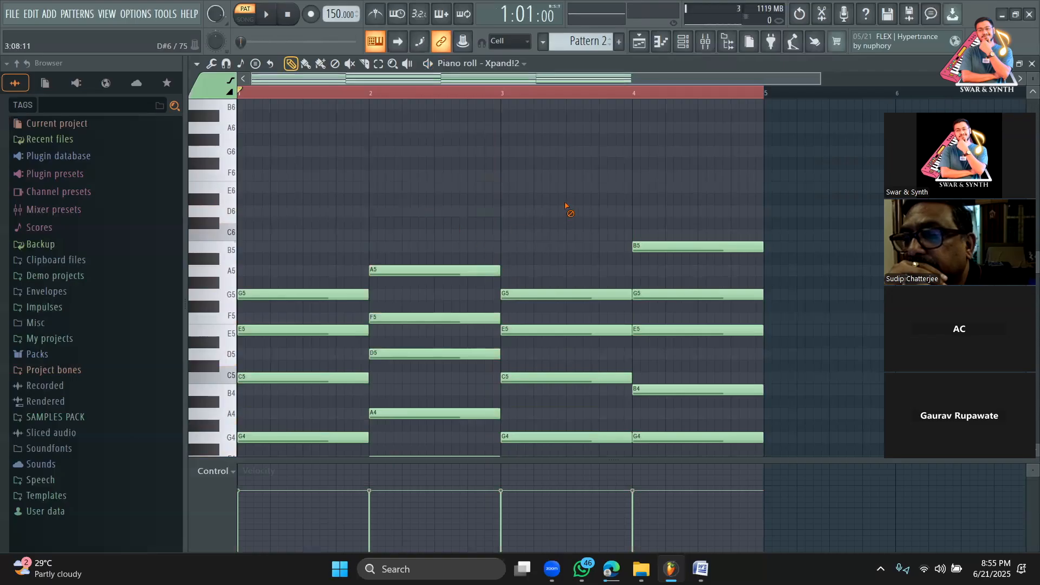
{"action": "key", "text": "space"}
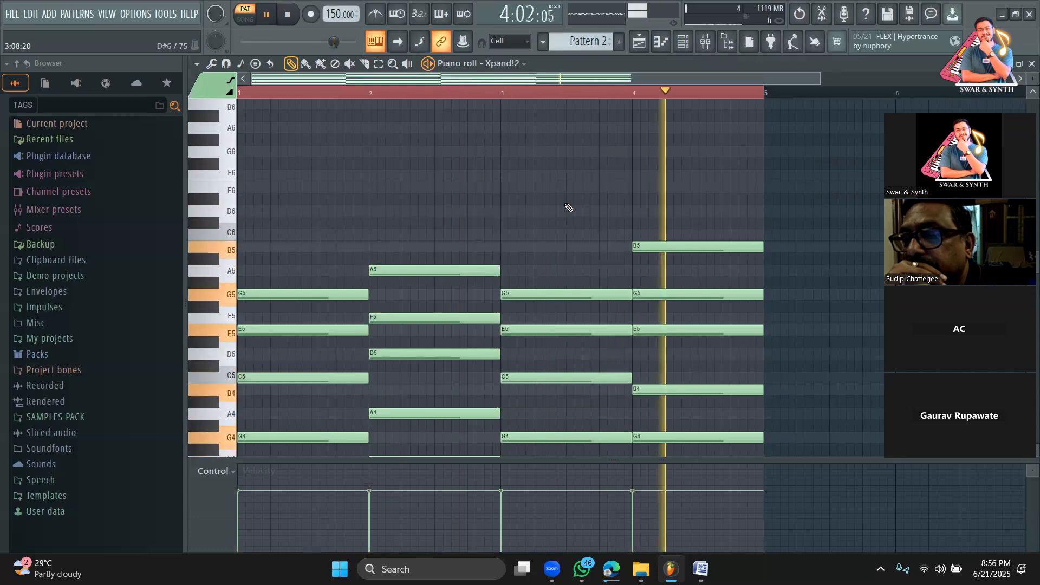
{"action": "key", "text": "space"}
Undo the deletion of the top notes in bars 1 and 2, re-add C6 in bar 3, and play the pattern
{"action": "key", "text": "ctrl+z"}
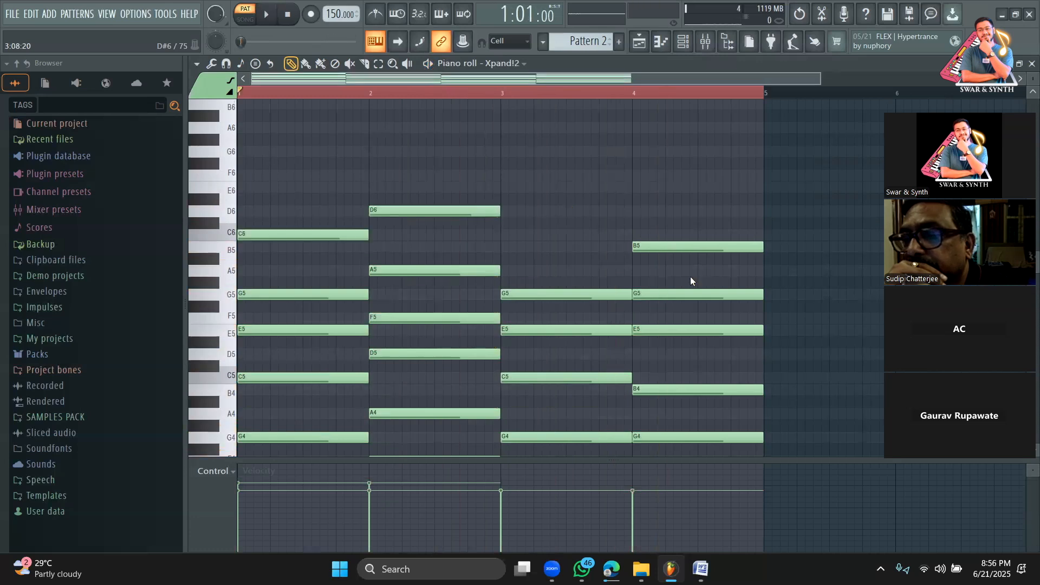
{"action": "left_click", "coordinate": [504, 235]}
{"action": "key", "text": "space"}
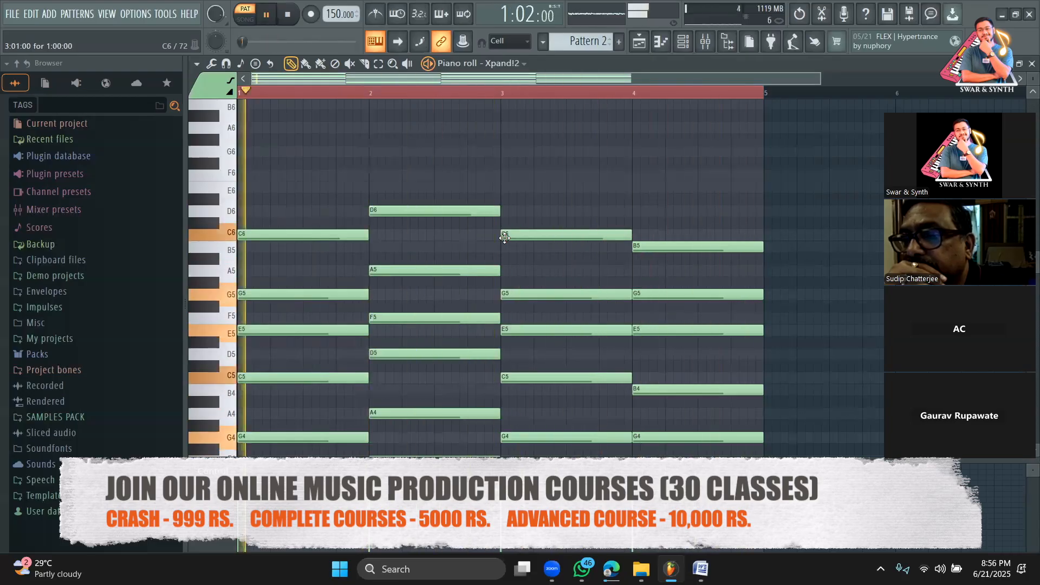
{"action": "scroll", "coordinate": [714, 244], "scroll_direction": "down", "scroll_amount": 1}
{"action": "scroll", "coordinate": [717, 246], "scroll_direction": "down", "scroll_amount": 5}
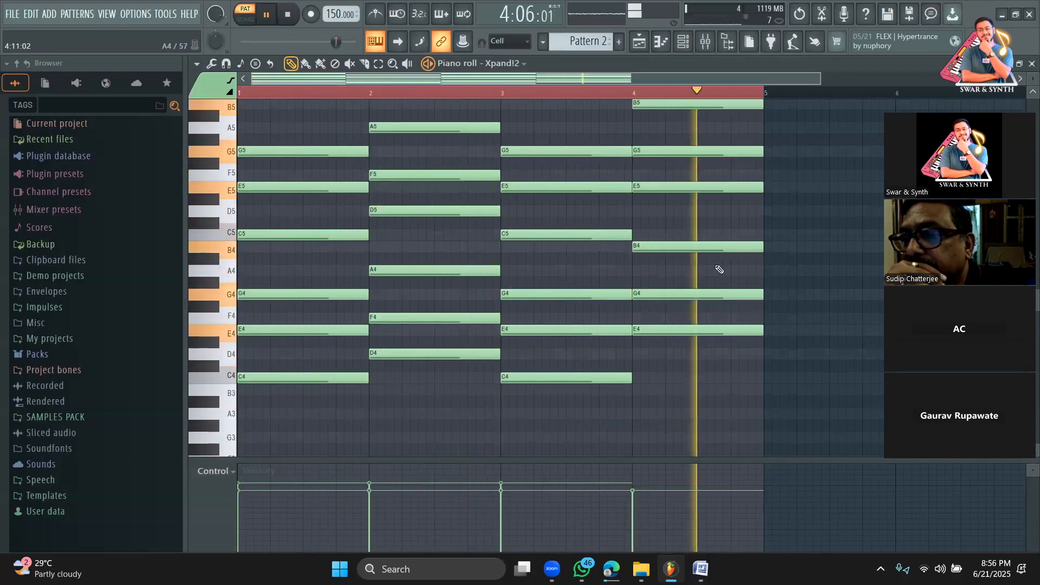
{"action": "key", "text": "space"}
Delete the lower-octave chord notes from all four bars, including the B4 note in bar 4
{"action": "right_click", "coordinate": [290, 294]}
{"action": "right_click", "coordinate": [297, 330]}
{"action": "right_click", "coordinate": [304, 378]}
{"action": "right_click", "coordinate": [448, 354]}
{"action": "right_click", "coordinate": [463, 318]}
{"action": "right_click", "coordinate": [470, 271]}
{"action": "right_click", "coordinate": [510, 294]}
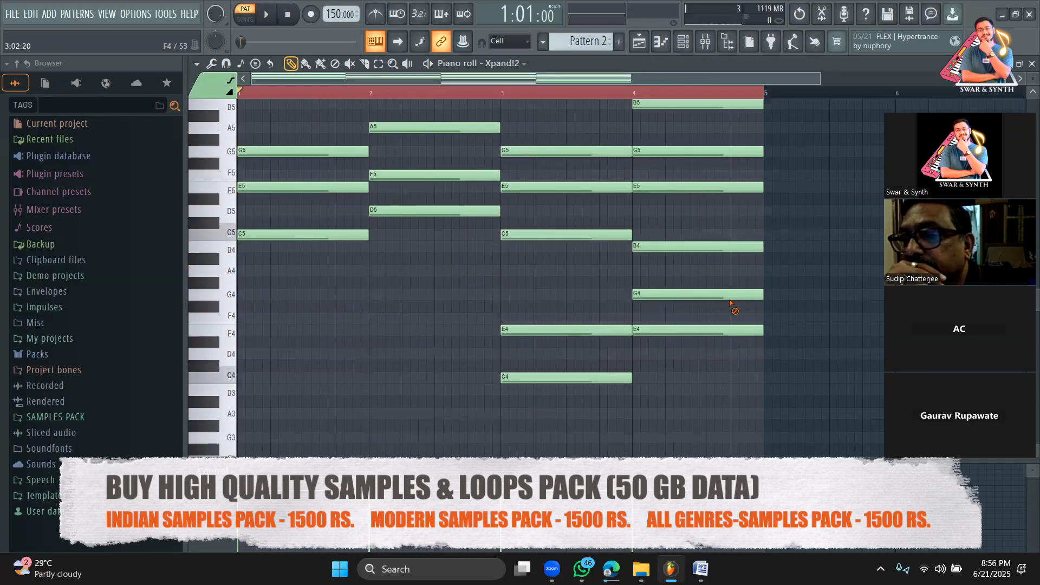
{"action": "right_click", "coordinate": [518, 330]}
{"action": "right_click", "coordinate": [528, 377]}
{"action": "right_click", "coordinate": [729, 330]}
{"action": "right_click", "coordinate": [729, 294]}
{"action": "right_click", "coordinate": [722, 246]}
Remove the C6, D6 and C6 notes above the chords in bars 1 to 3 and play the basic triads
{"action": "scroll", "coordinate": [583, 302], "scroll_direction": "up", "scroll_amount": 3}
{"action": "right_click", "coordinate": [320, 268]}
{"action": "right_click", "coordinate": [466, 245]}
{"action": "right_click", "coordinate": [612, 270]}
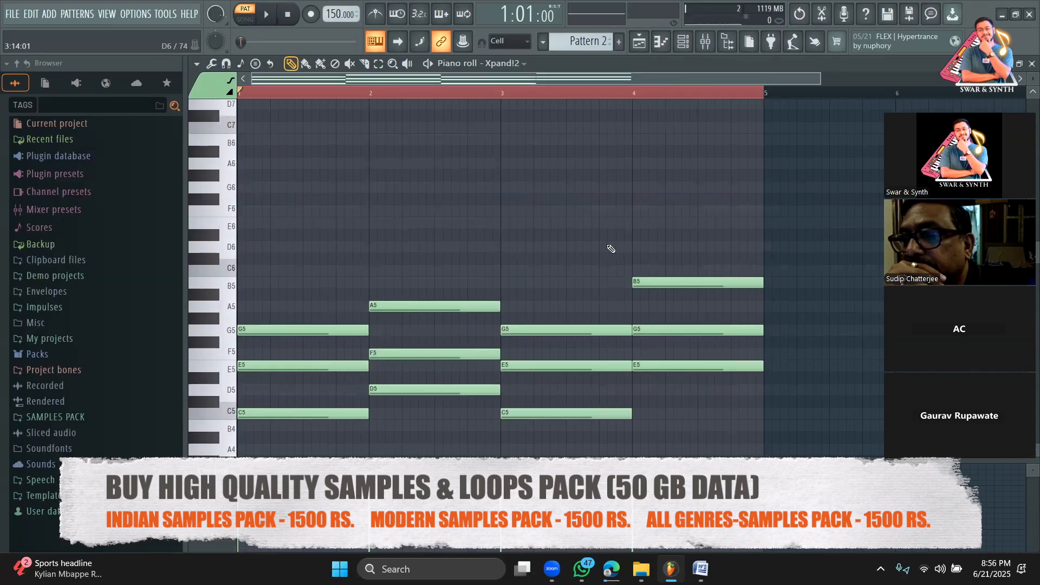
{"action": "key", "text": "space"}
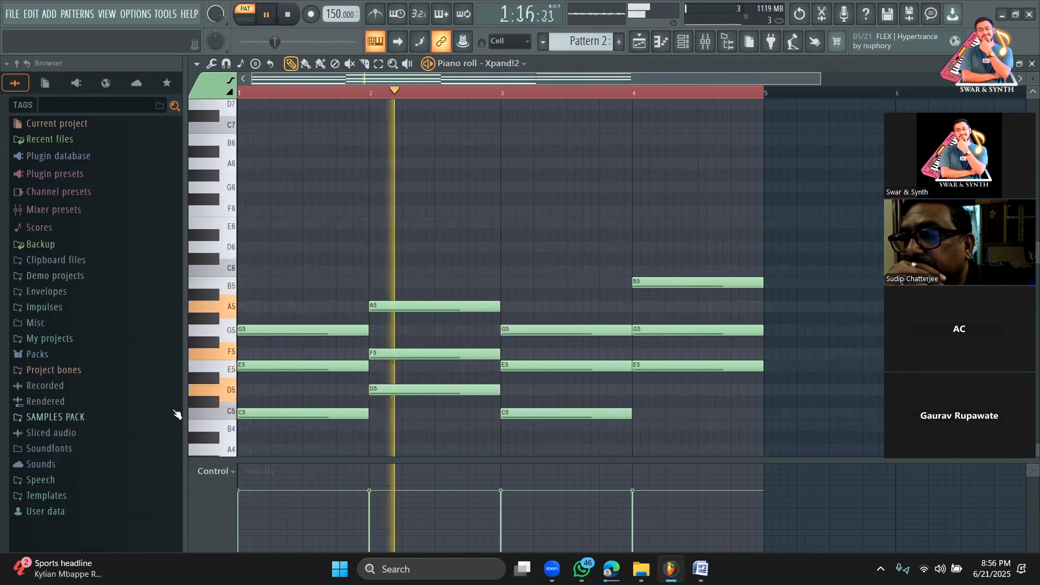
{"action": "key", "text": "space"}
Undo the deletions of the top and lower-octave notes, and play the full layered chords
{"action": "key", "text": "ctrl+z"}
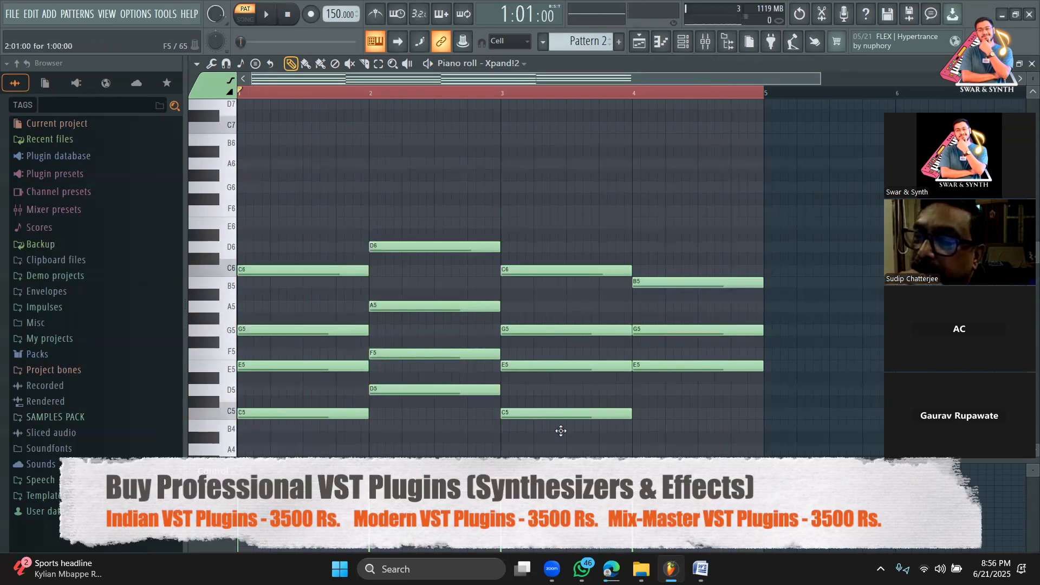
{"action": "scroll", "coordinate": [781, 261], "scroll_direction": "down", "scroll_amount": 3}
{"action": "key", "text": "ctrl+z"}
{"action": "key", "text": "ctrl+z"}
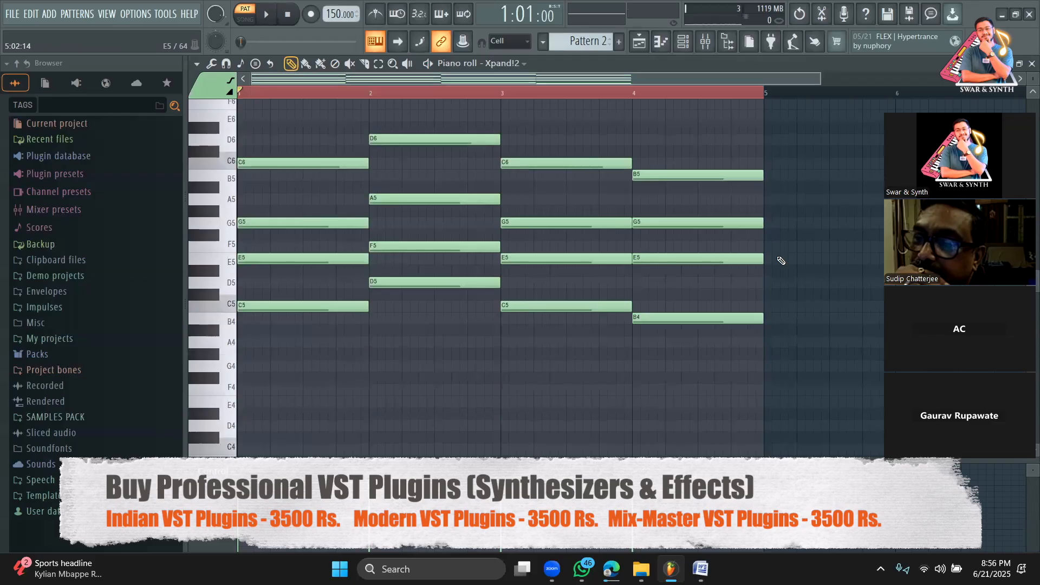
{"action": "scroll", "coordinate": [769, 268], "scroll_direction": "down", "scroll_amount": 5}
{"action": "key", "text": "space"}
{"action": "scroll", "coordinate": [755, 274], "scroll_direction": "up", "scroll_amount": 4}
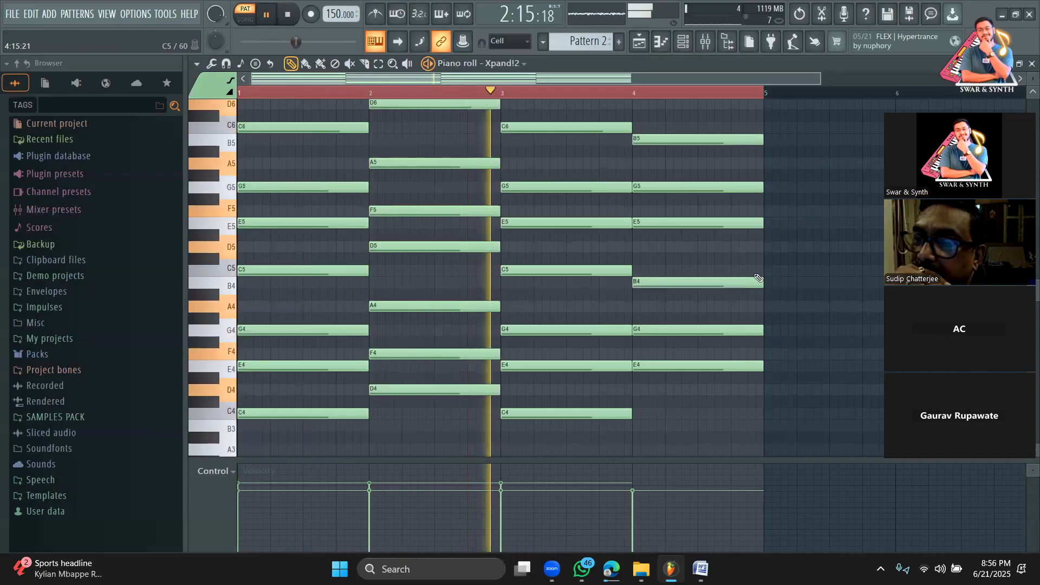
{"action": "key", "text": "space"}
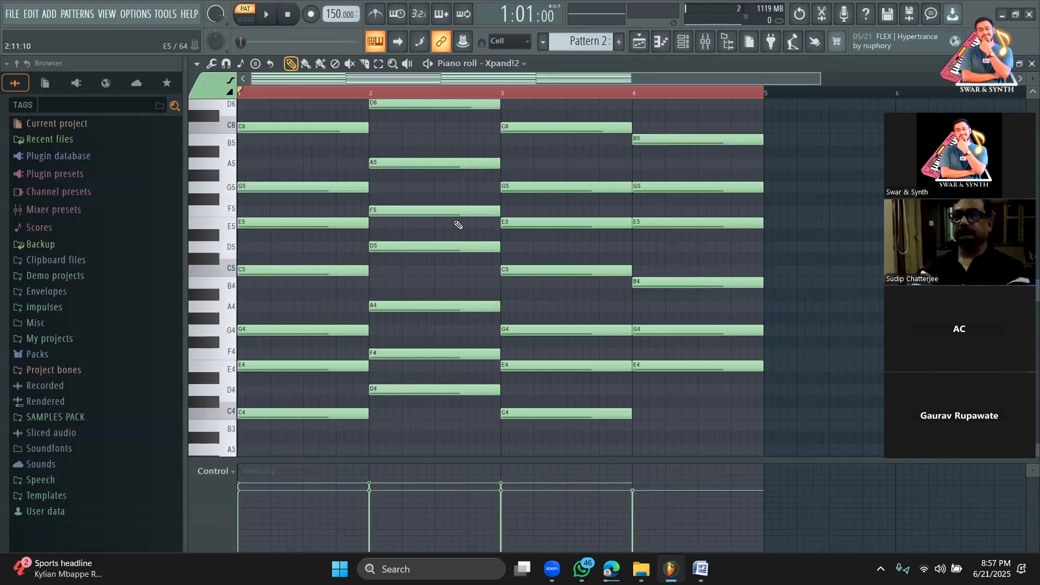
Copy all the chord notes and clear them from the Xpand!2 piano roll
{"action": "scroll", "coordinate": [458, 224], "scroll_direction": "up", "scroll_amount": 2}
{"action": "scroll", "coordinate": [458, 225], "scroll_direction": "down", "scroll_amount": 1}
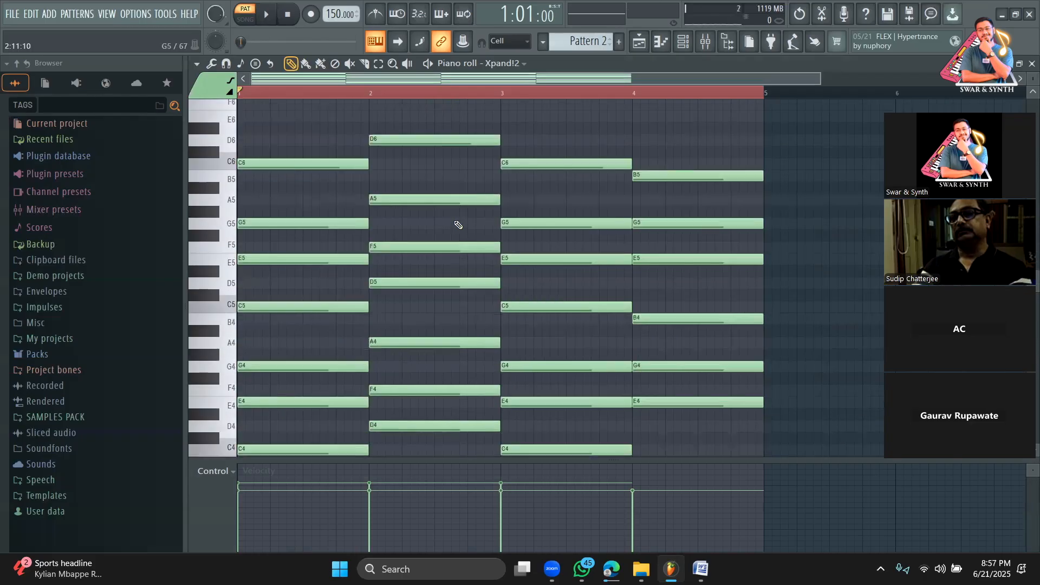
{"action": "key", "text": "ctrl+a"}
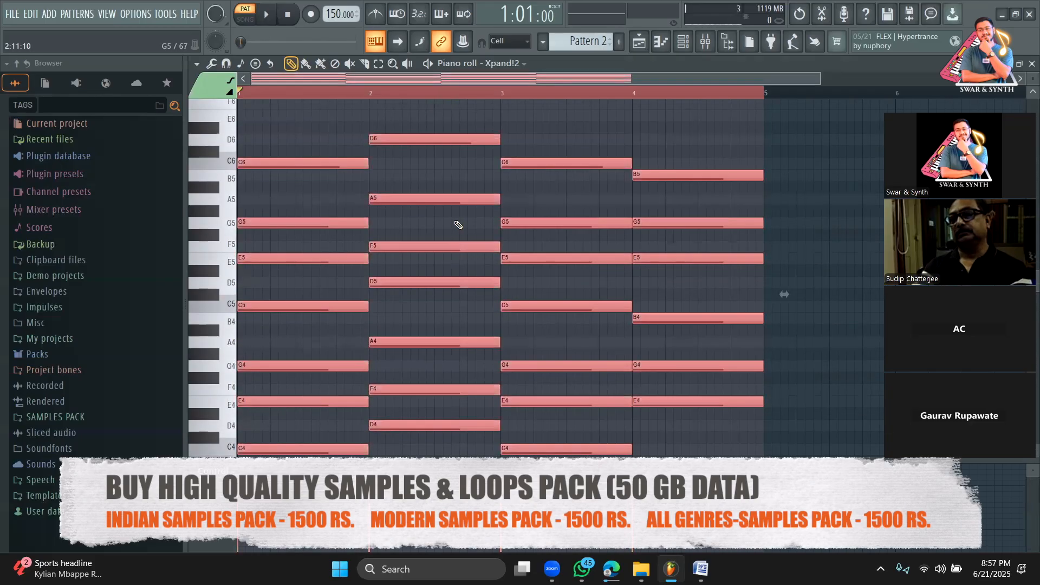
{"action": "key", "text": "ctrl+c"}
{"action": "key", "text": "Delete"}
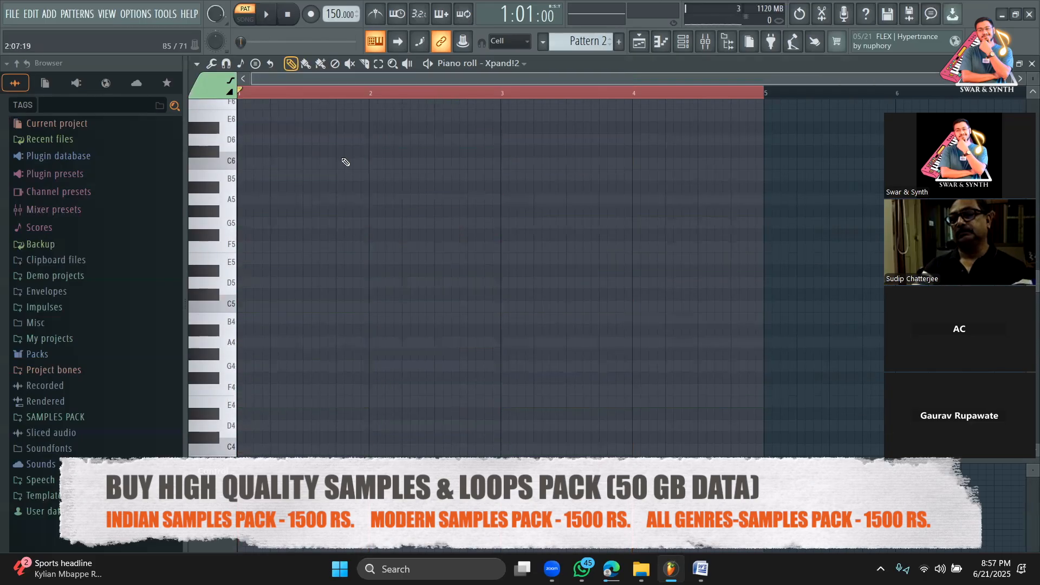
Open the 808 Clap channel's piano roll, draw a one-bar C5 note in bar 2, and play it
{"action": "left_click", "coordinate": [683, 41]}
{"action": "left_click", "coordinate": [717, 66]}
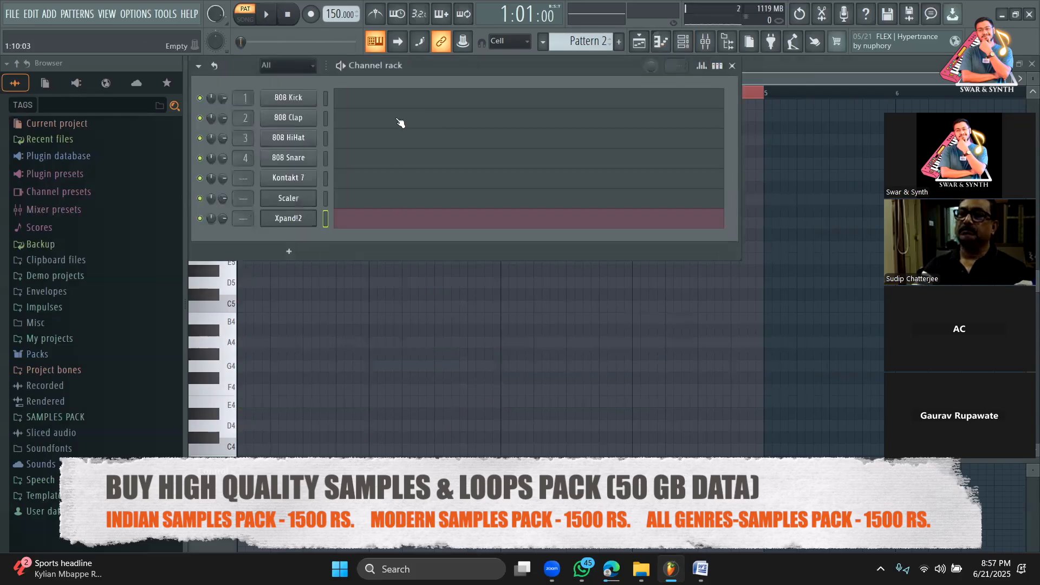
{"action": "left_click", "coordinate": [397, 121]}
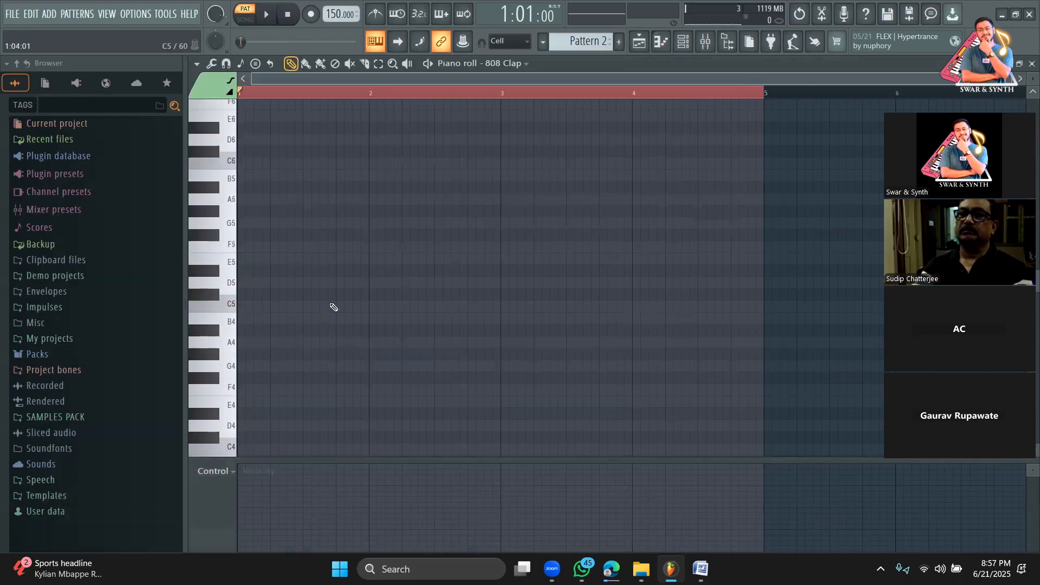
{"action": "left_click", "coordinate": [373, 306]}
{"action": "key", "text": "space"}
{"action": "key", "text": "space"}
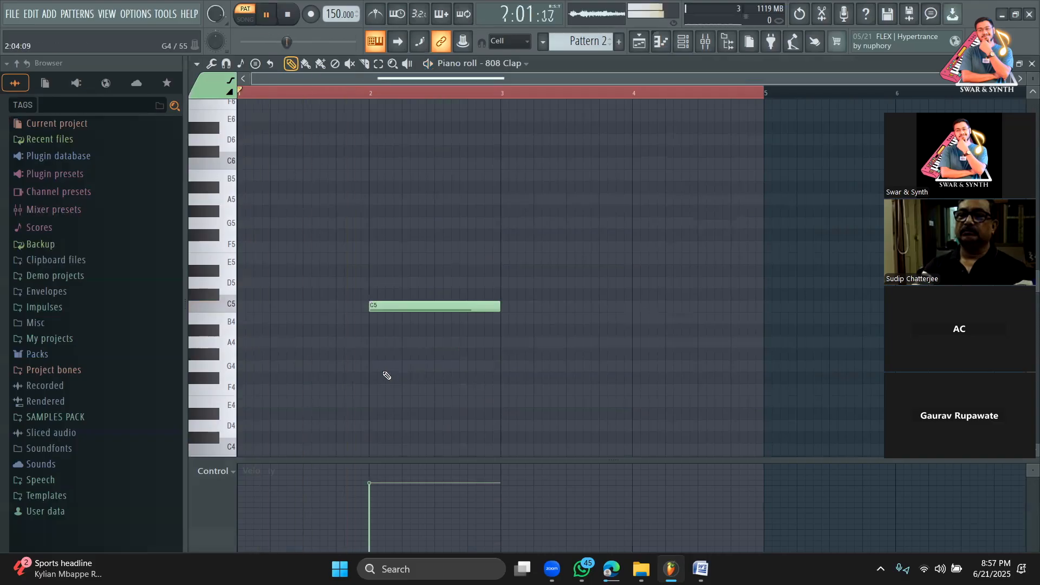
Draw a one-bar E4 note below the C5 in bar 2 and play the clap pattern
{"action": "scroll", "coordinate": [252, 358], "scroll_direction": "down", "scroll_amount": 2}
{"action": "scroll", "coordinate": [252, 358], "scroll_direction": "down", "scroll_amount": 1}
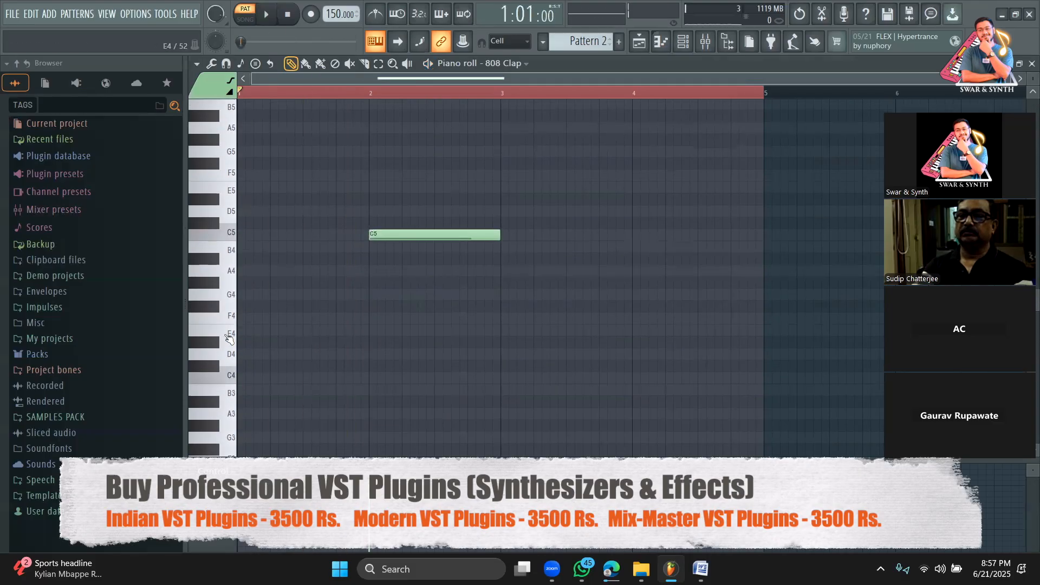
{"action": "left_click", "coordinate": [372, 342]}
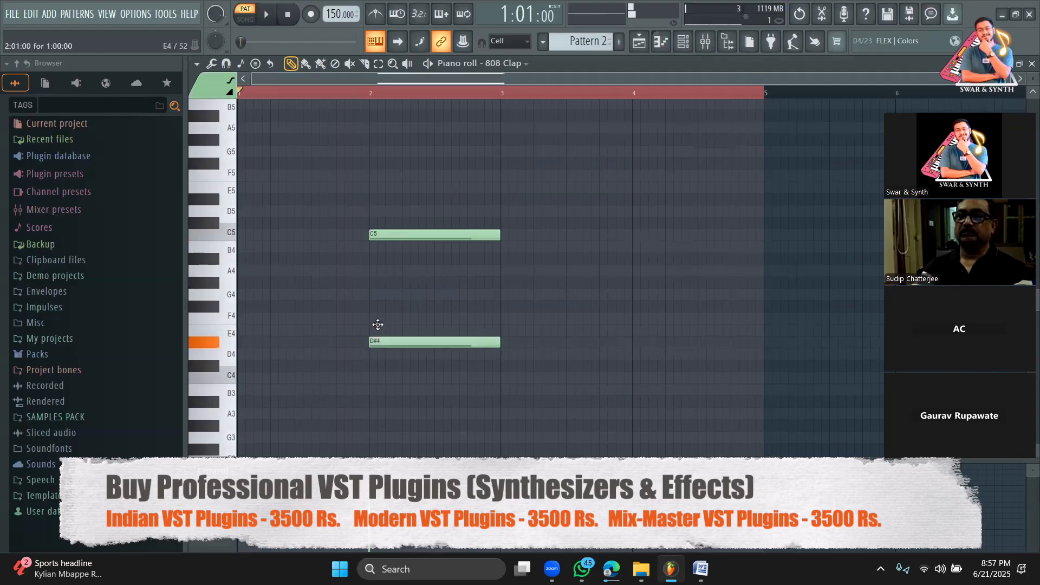
{"action": "left_click_drag", "start_coordinate": [377, 324], "coordinate": [432, 325]}
{"action": "key", "text": "space"}
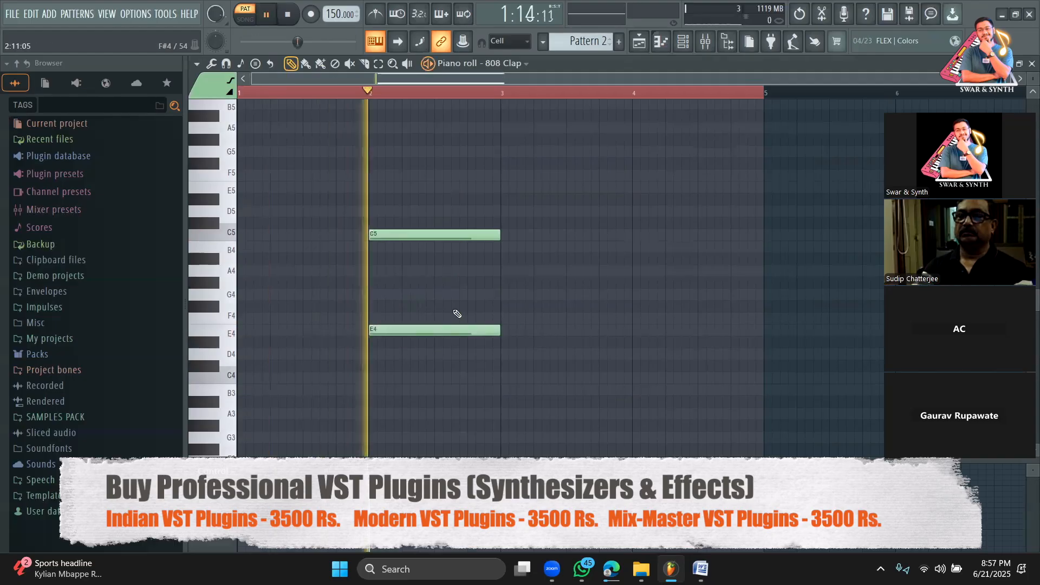
{"action": "key", "text": "space"}
Draw one-bar E4 and C5 notes in bar 4 and play the pattern
{"action": "left_click", "coordinate": [646, 334]}
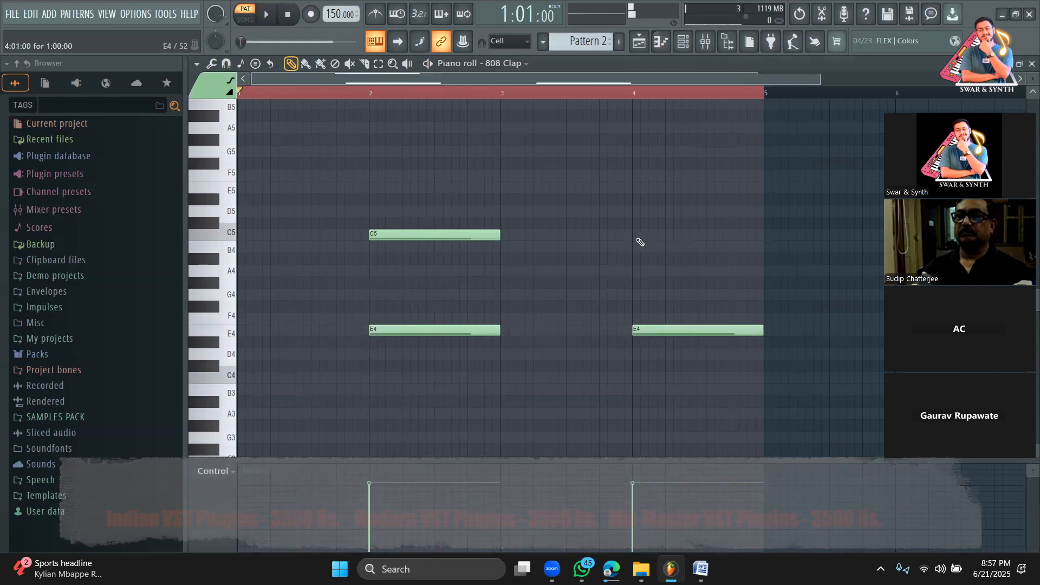
{"action": "left_click", "coordinate": [637, 237]}
{"action": "key", "text": "space"}
Delete the E4 note from bar 2 and play the pattern from the beginning
{"action": "right_click", "coordinate": [456, 330]}
{"action": "key", "text": "space"}
{"action": "key", "text": "space"}
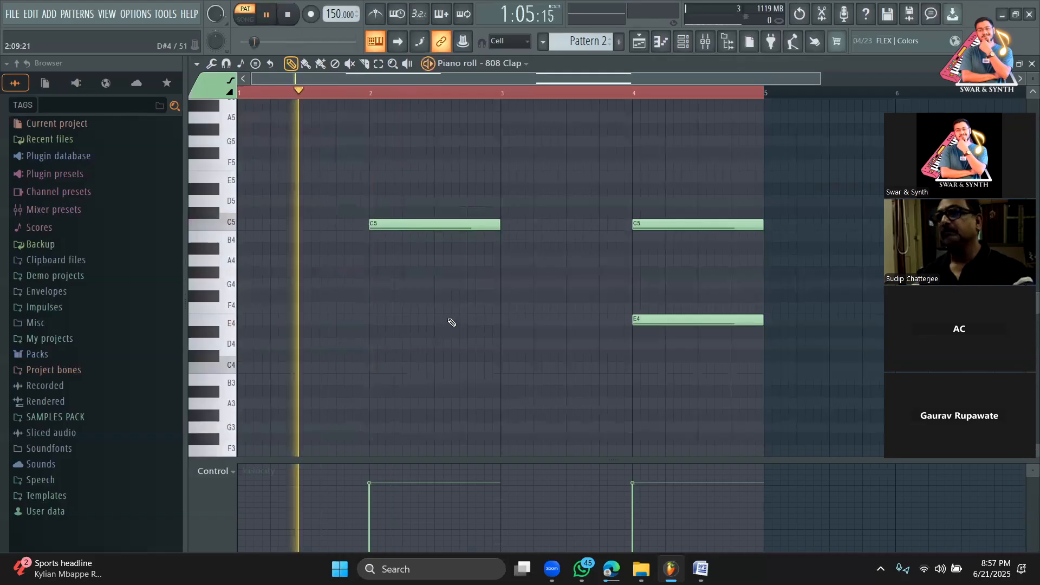
{"action": "key", "text": "space"}
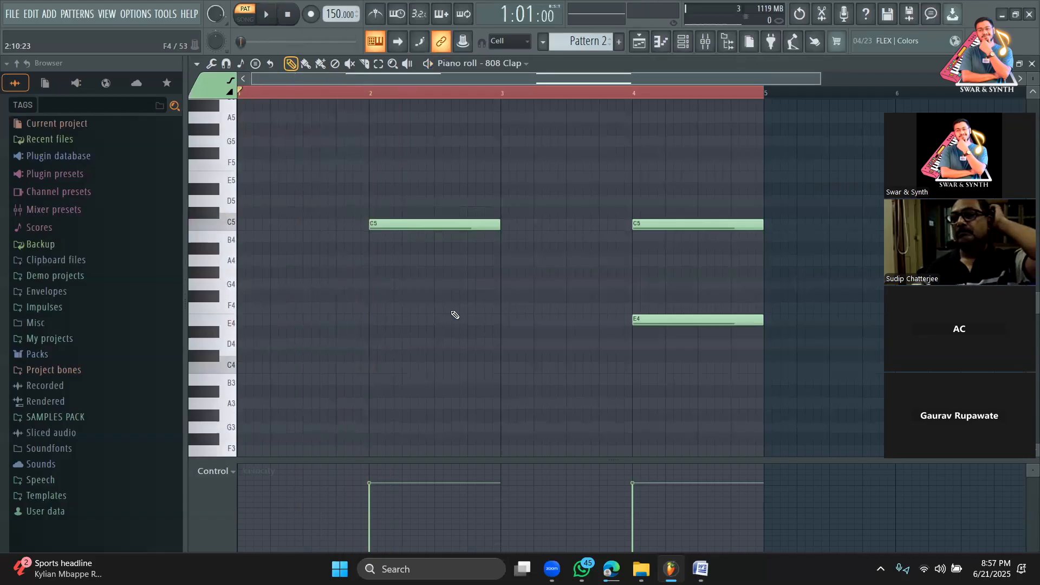
{"action": "key", "text": "space"}
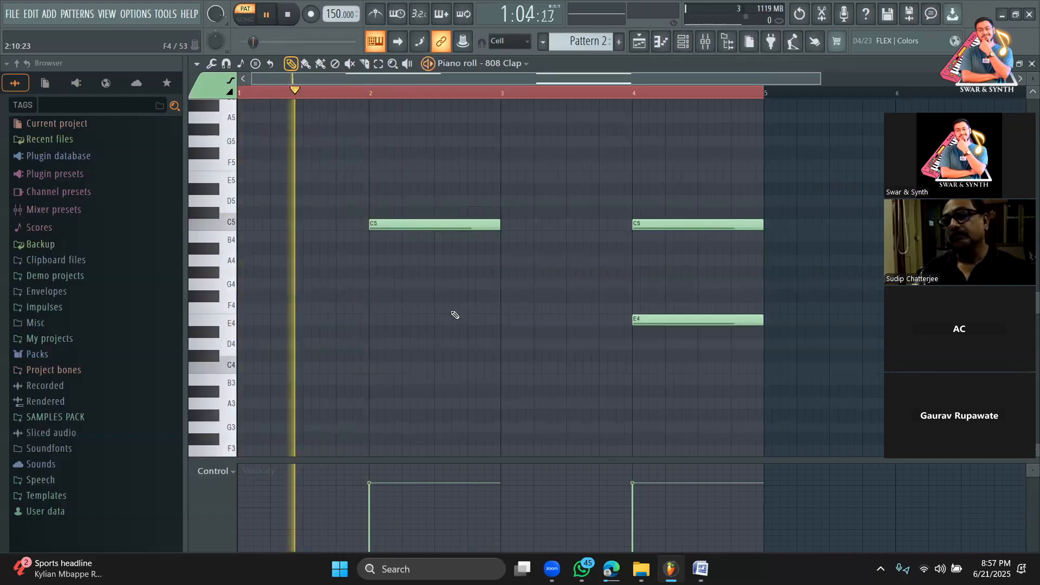
{"action": "key", "text": "space"}
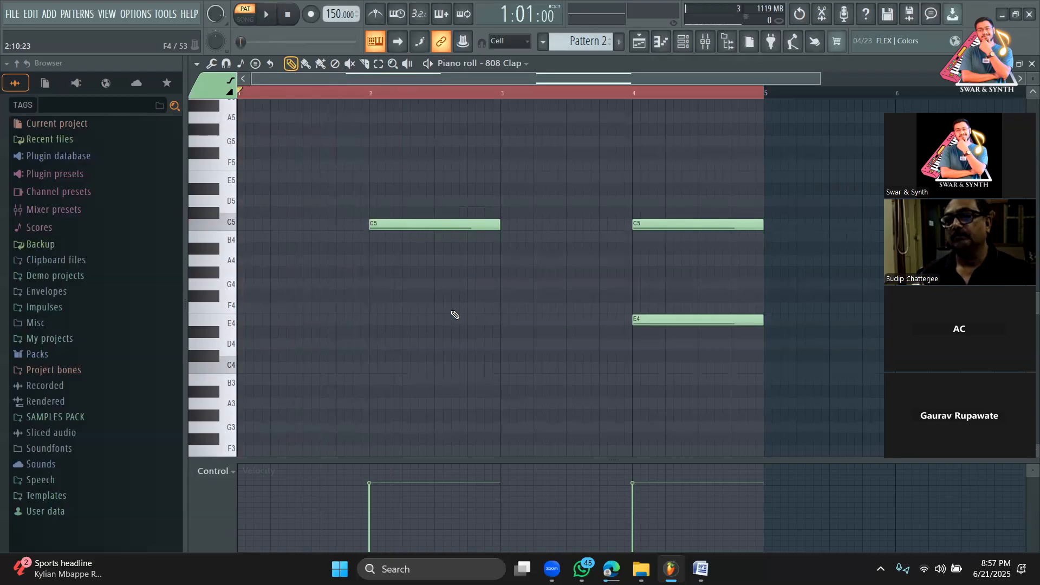
Redraw the E4 note in bar 2 and play the pattern again
{"action": "left_click", "coordinate": [455, 317]}
{"action": "key", "text": "space"}
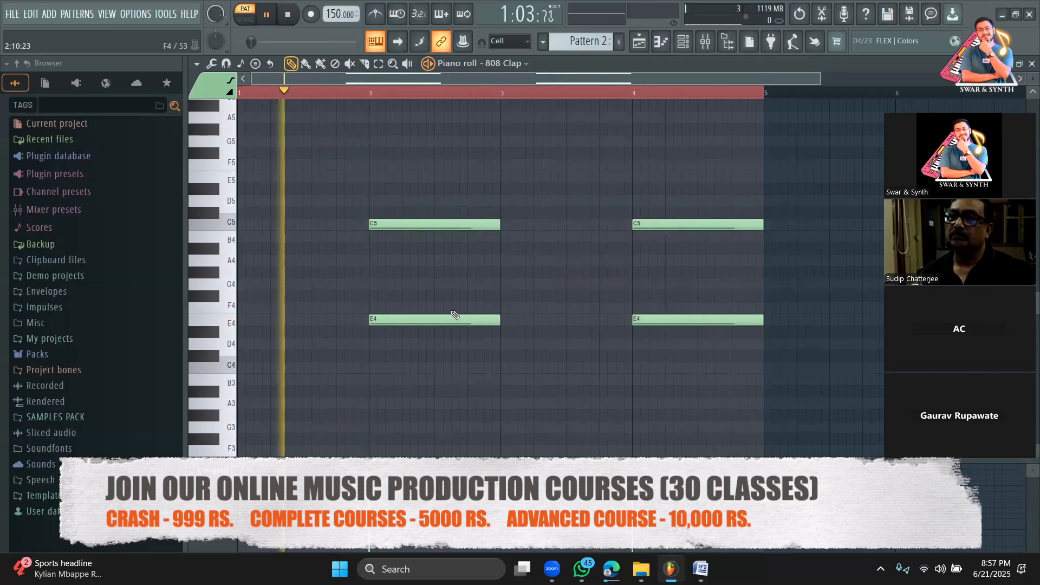
{"action": "key", "text": "space"}
Delete the E4 notes from bars 2 and 4 and play the two C5 notes alone
{"action": "right_click", "coordinate": [451, 317]}
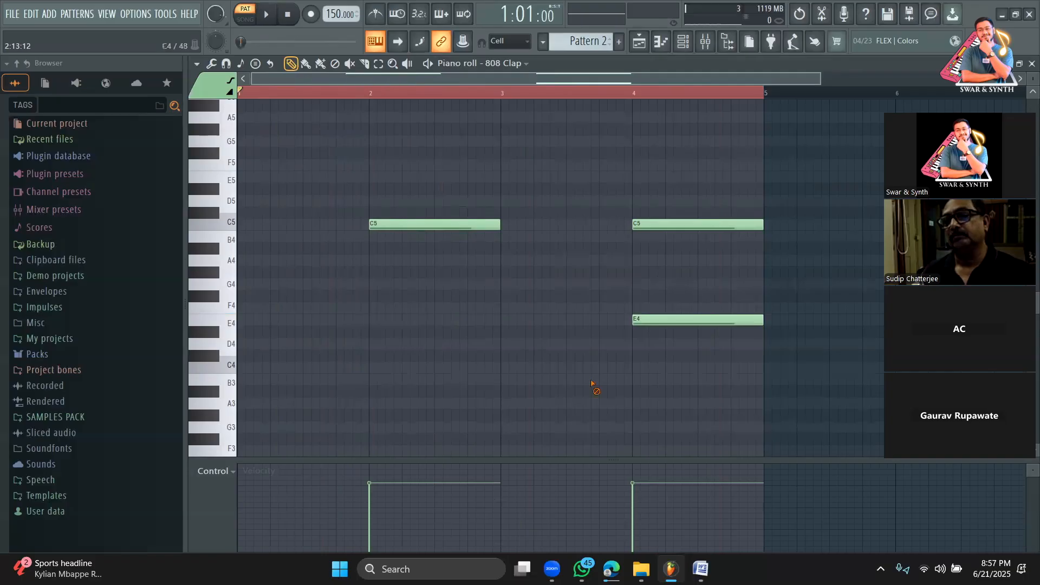
{"action": "right_click", "coordinate": [663, 320]}
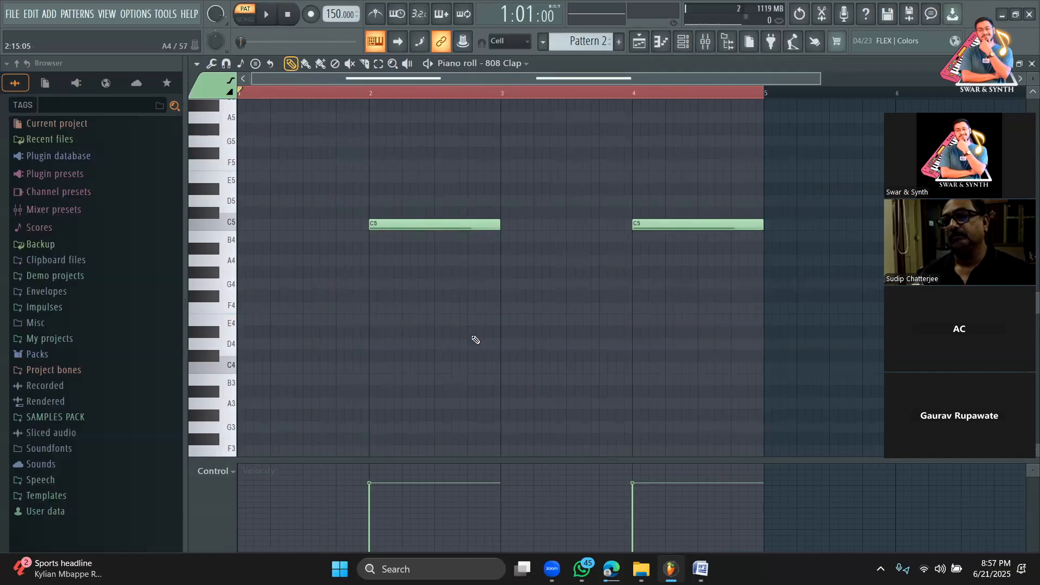
{"action": "key", "text": "space"}
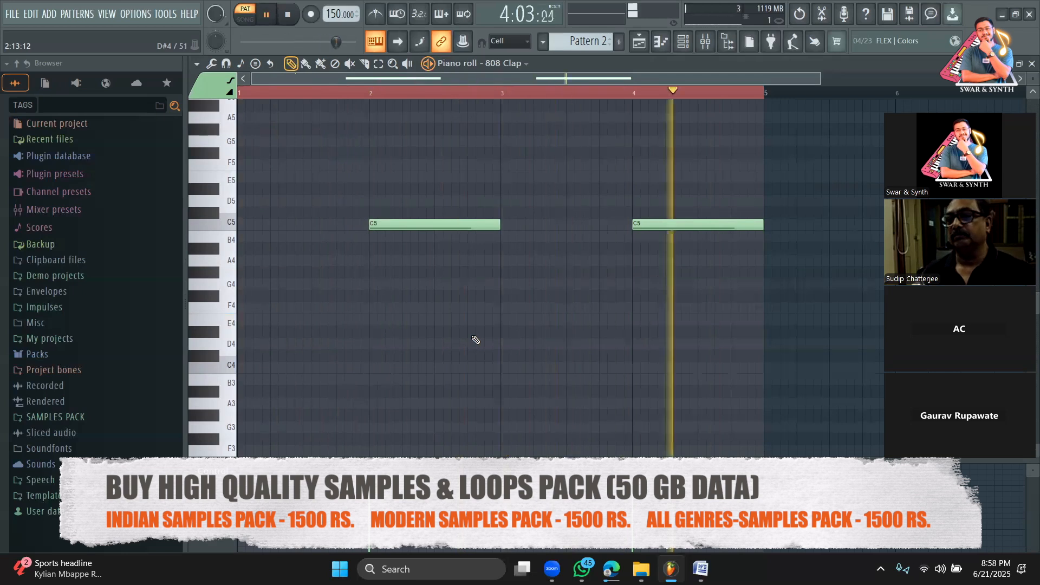
{"action": "key", "text": "space"}
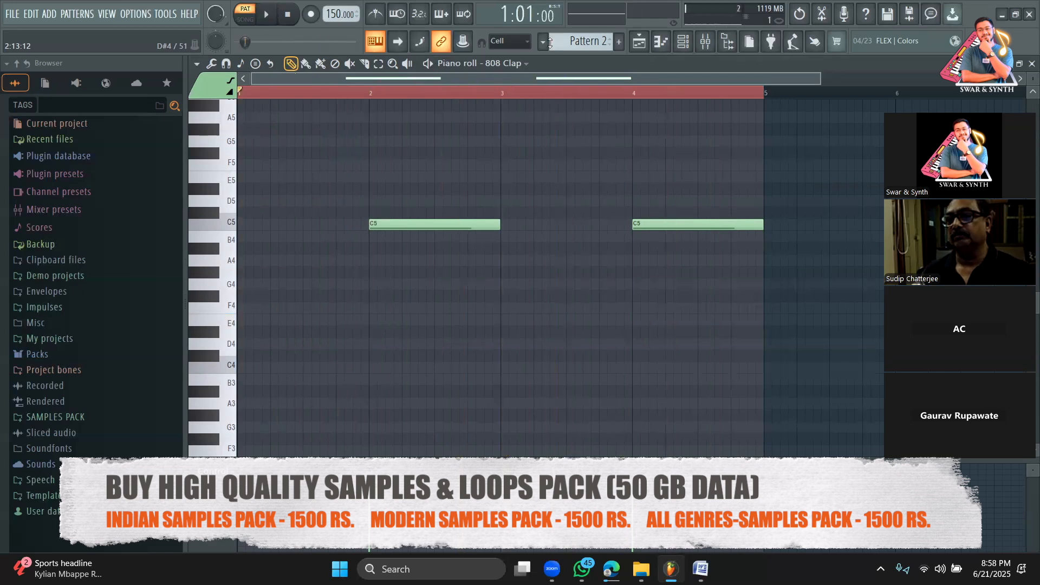
Cut the 808 Clap channel's notes and switch the channel rack to the step grid
{"action": "left_click", "coordinate": [695, 45]}
{"action": "right_click", "coordinate": [297, 116]}
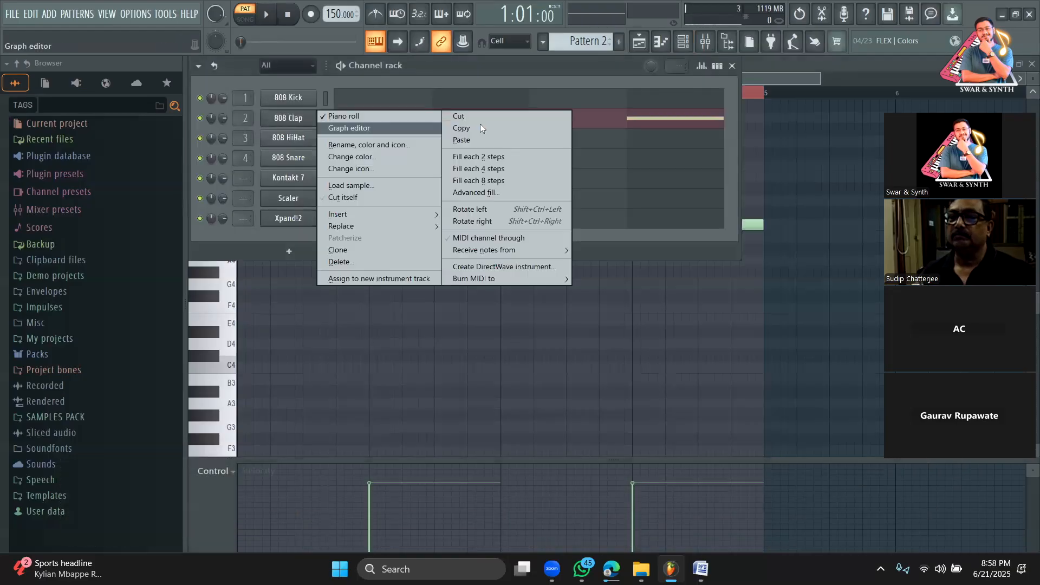
{"action": "left_click", "coordinate": [484, 116]}
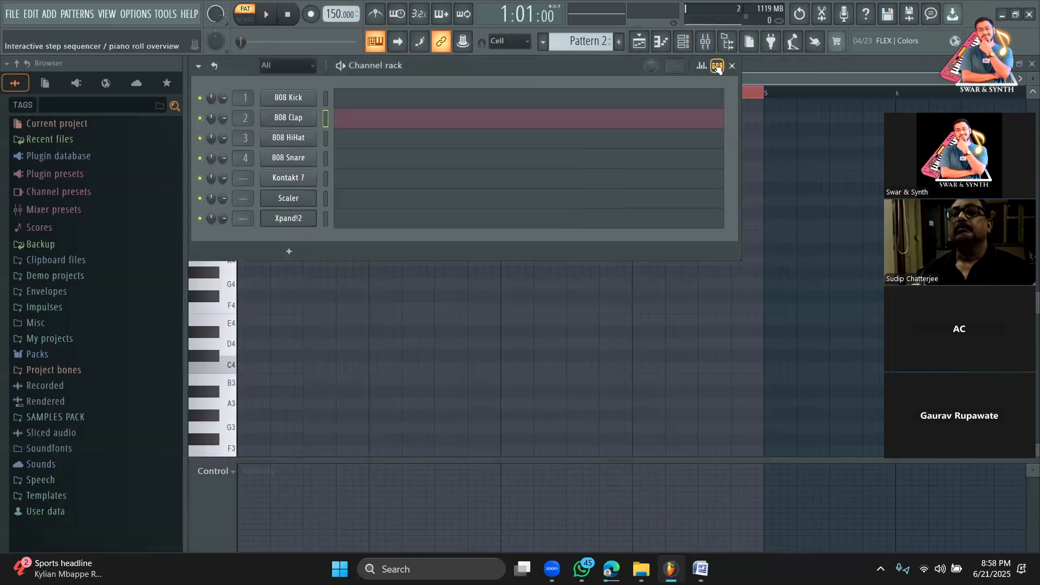
{"action": "left_click", "coordinate": [717, 66]}
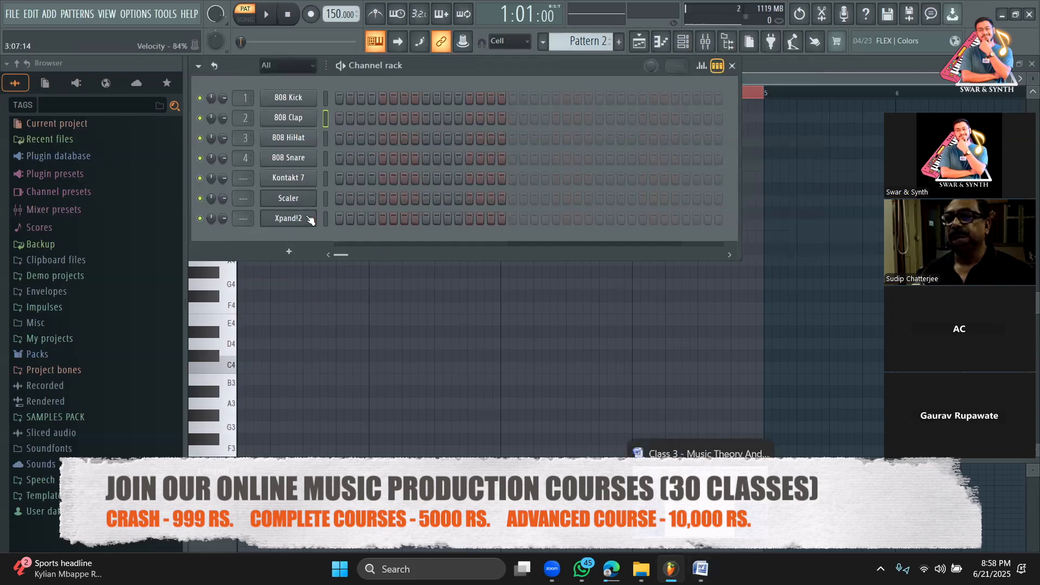
Open Scaler, assign D min to the fifth slot of chord pattern 1 and listen to the C maj chord
{"action": "left_click", "coordinate": [300, 199]}
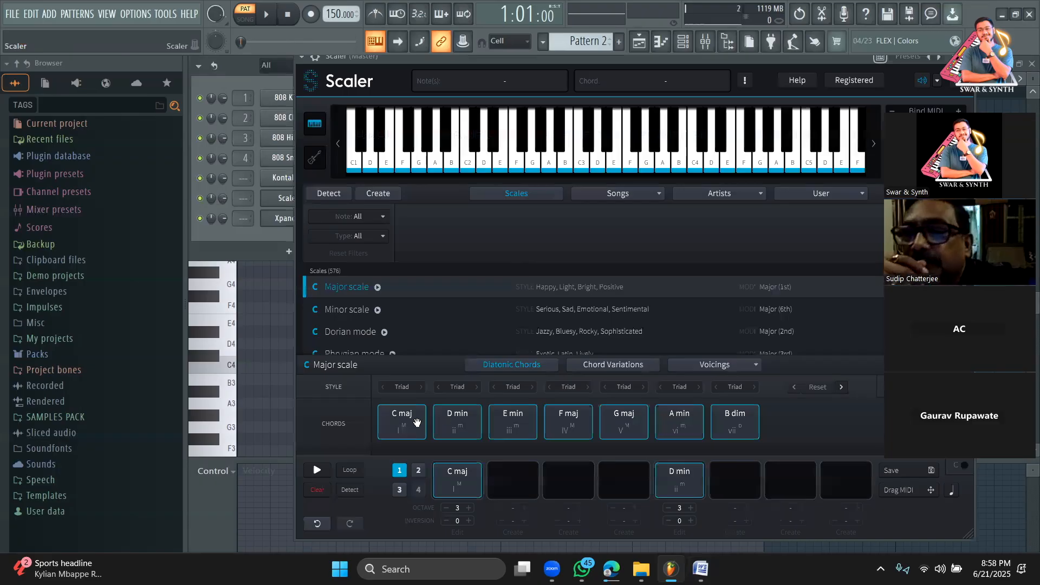
{"action": "left_click", "coordinate": [449, 475]}
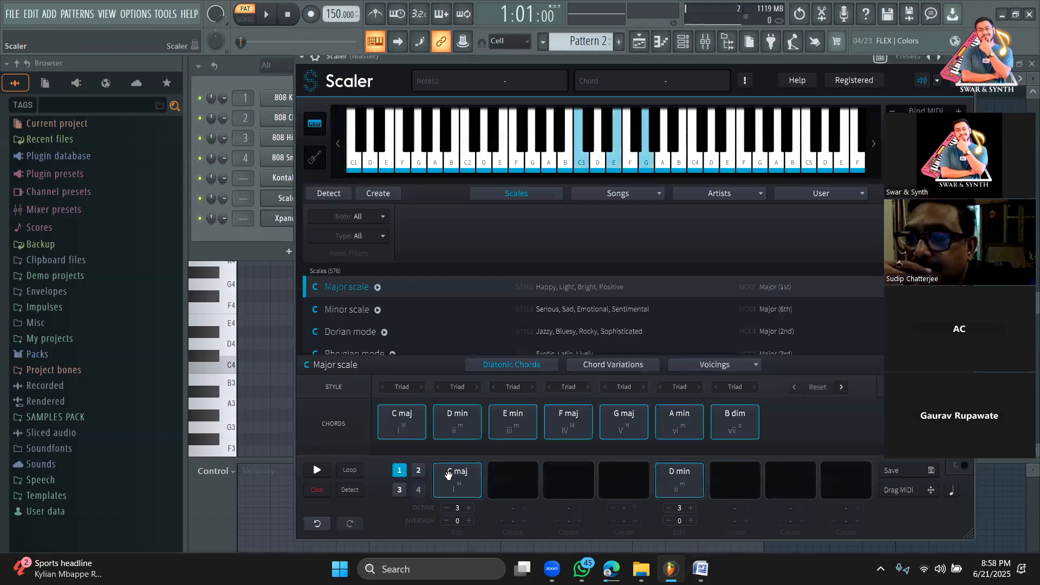
{"action": "left_click_drag", "start_coordinate": [458, 432], "coordinate": [660, 469]}
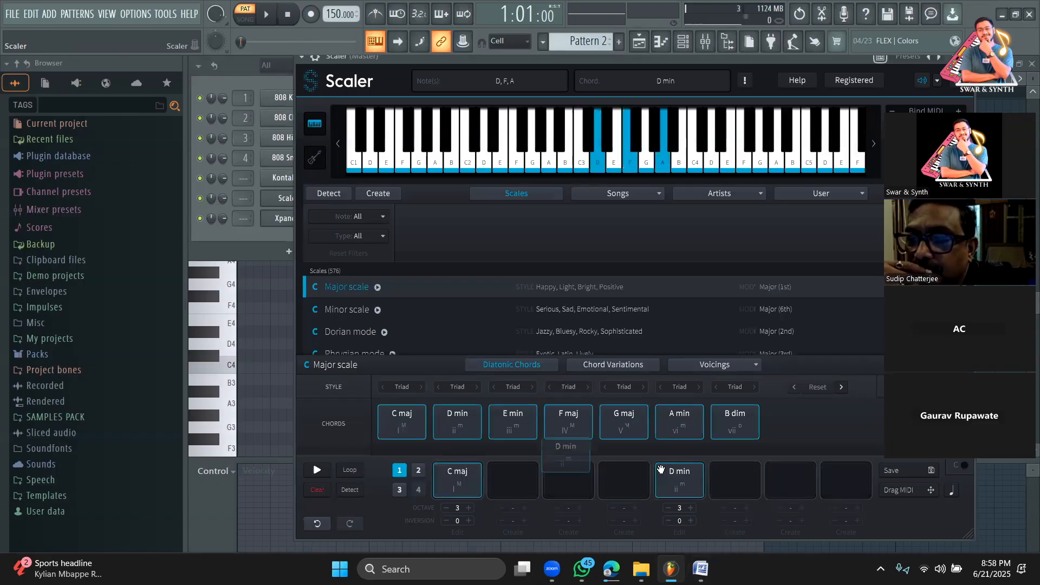
{"action": "left_click", "coordinate": [404, 422]}
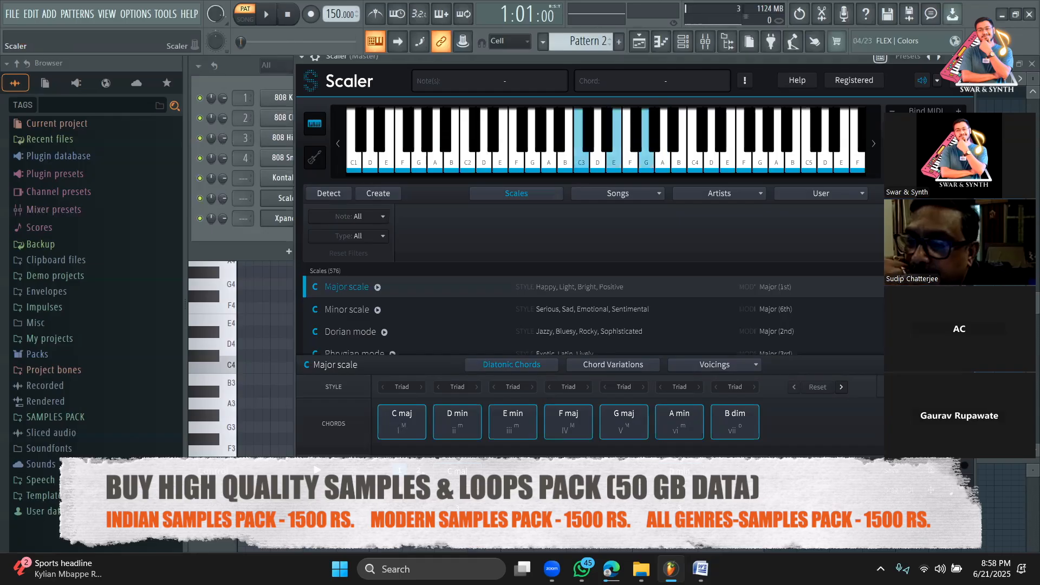
{"action": "left_click", "coordinate": [414, 423]}
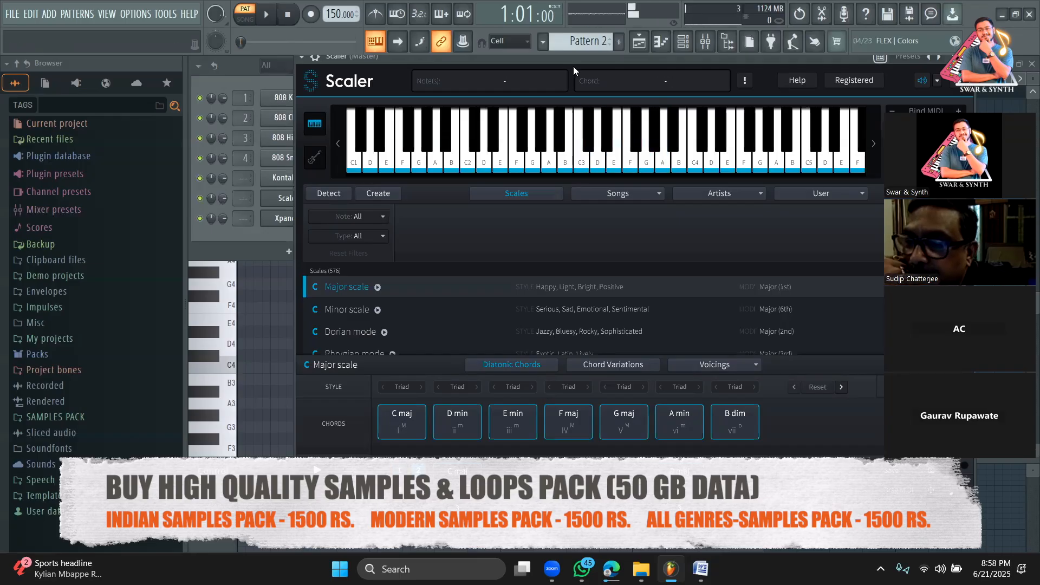
Lower the Scaler chord octave to 2 and place A min in the fifth slot of pattern 2
{"action": "left_click_drag", "start_coordinate": [458, 58], "coordinate": [353, 57]}
{"action": "left_click", "coordinate": [814, 385]}
{"action": "left_click", "coordinate": [634, 418]}
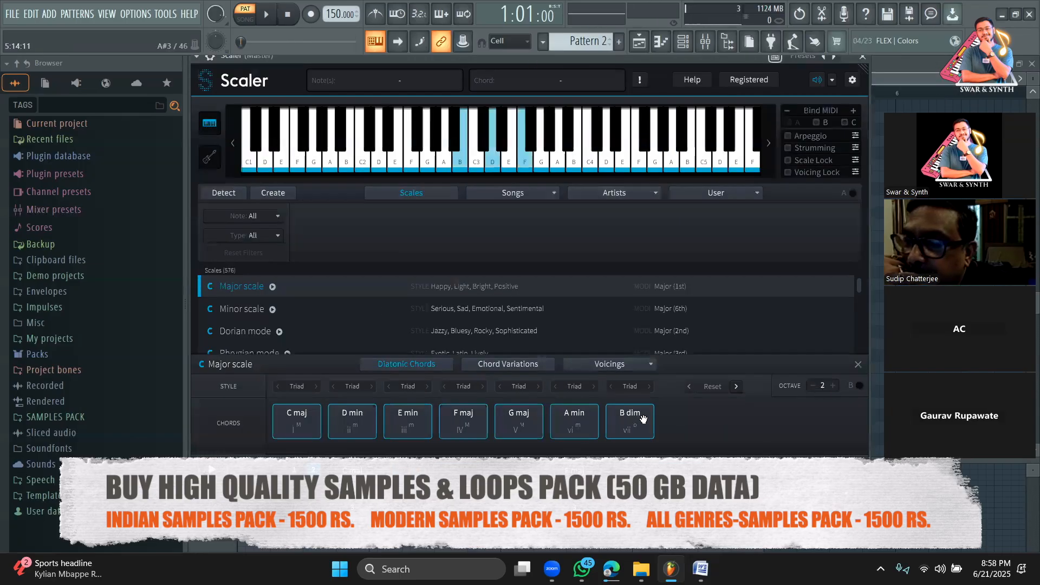
{"action": "left_click", "coordinate": [592, 420]}
{"action": "left_click_drag", "start_coordinate": [592, 418], "coordinate": [571, 484]}
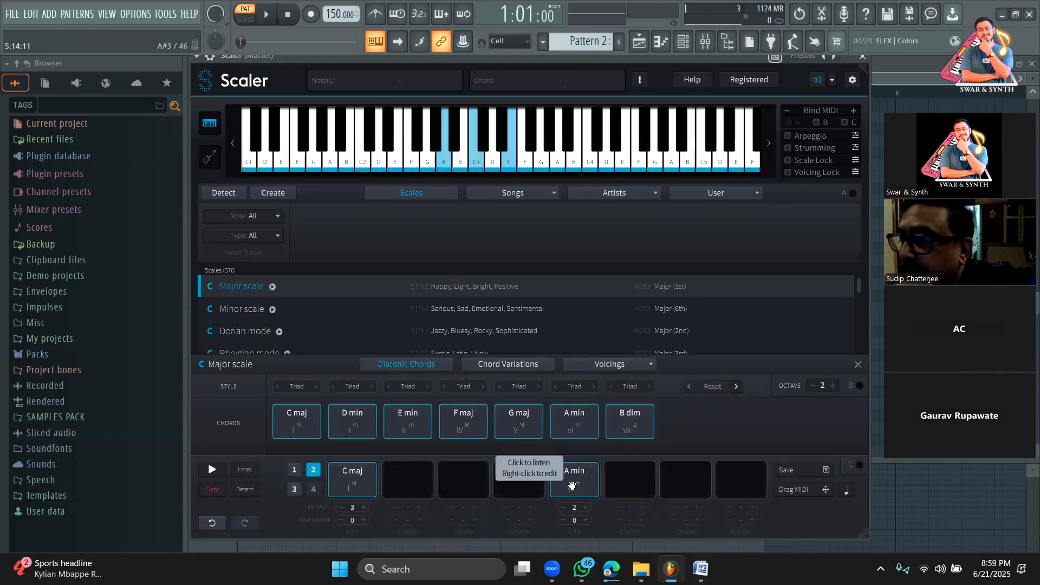
Filter the Scaler scales to note D and the Minor scale type
{"action": "left_click", "coordinate": [275, 216]}
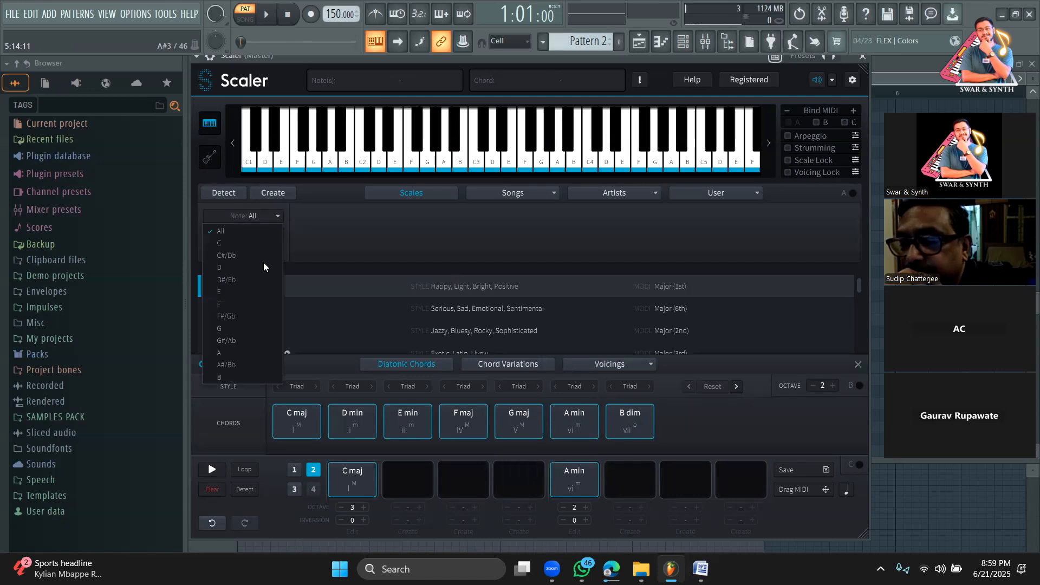
{"action": "left_click", "coordinate": [262, 266]}
{"action": "left_click", "coordinate": [273, 255]}
{"action": "left_click", "coordinate": [269, 325]}
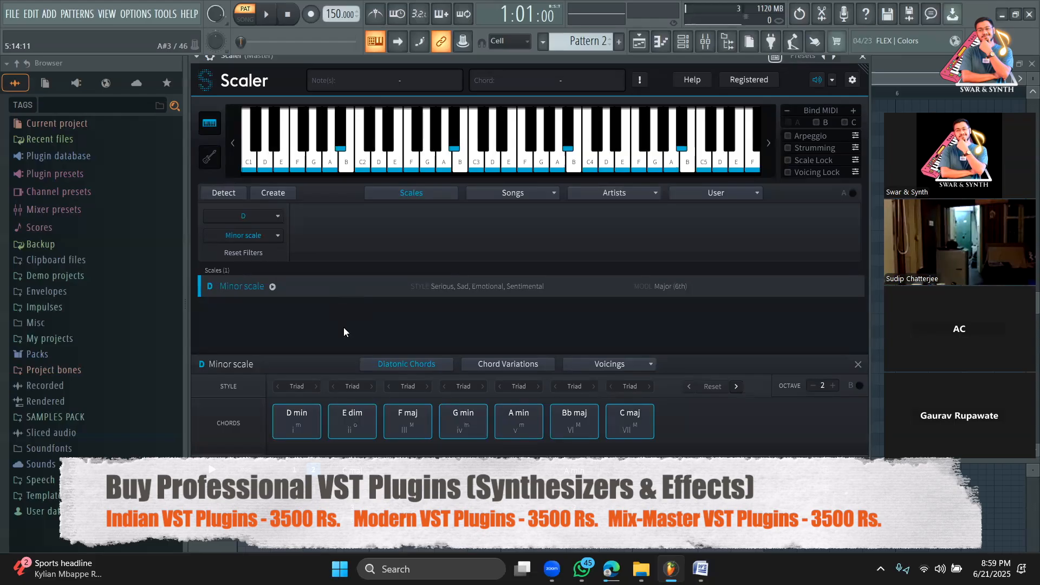
Place D min at octave 3 in the first slot of pattern 2 and C maj in the fifth slot
{"action": "left_click_drag", "start_coordinate": [298, 432], "coordinate": [320, 441]}
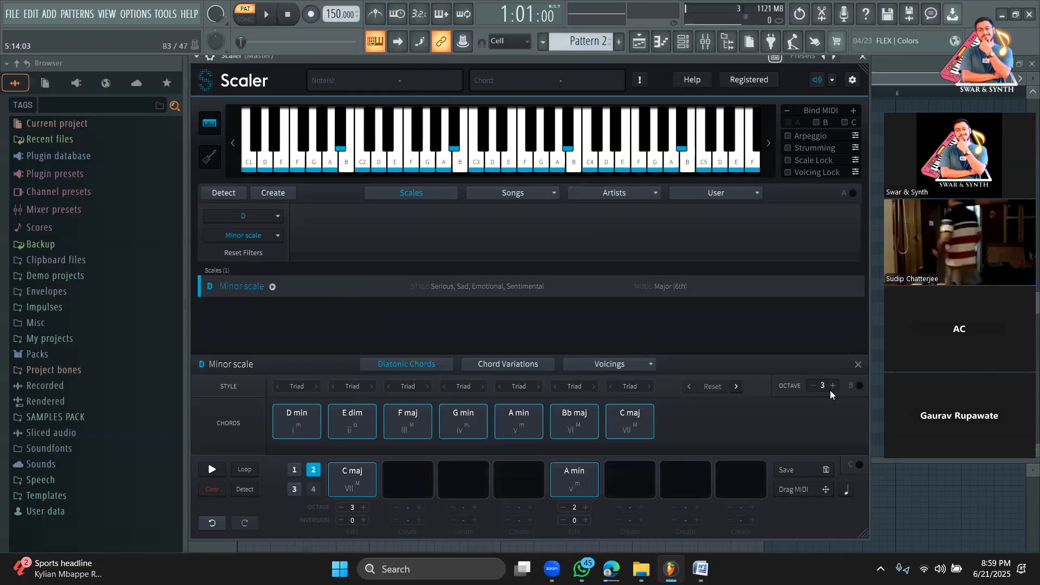
{"action": "left_click", "coordinate": [297, 420]}
{"action": "left_click_drag", "start_coordinate": [344, 458], "coordinate": [352, 477]}
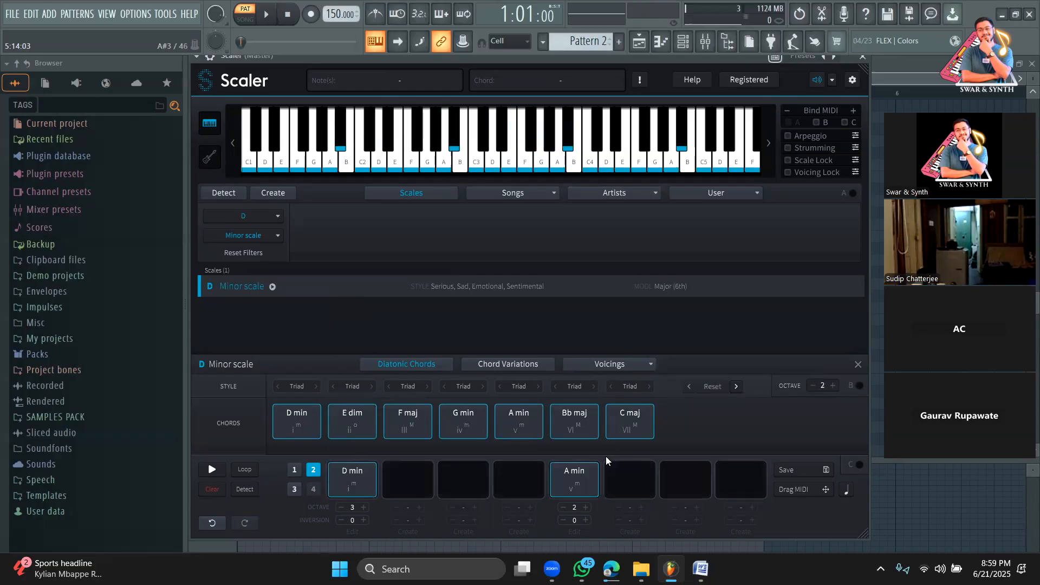
{"action": "left_click_drag", "start_coordinate": [623, 428], "coordinate": [590, 475]}
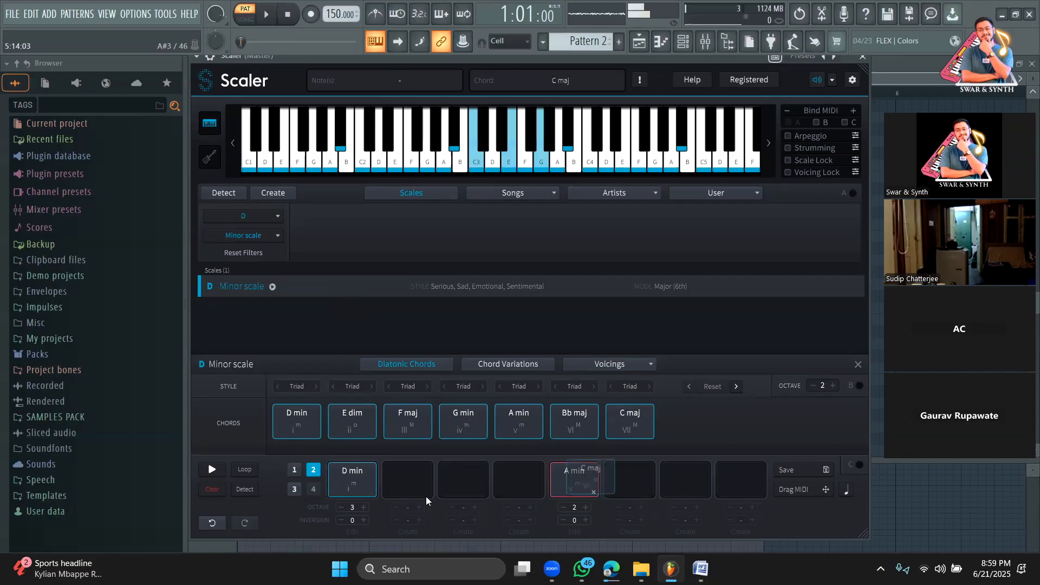
Place D min in the first slot and C maj in the fifth slot of pattern 1, and listen to both
{"action": "left_click", "coordinate": [294, 470]}
{"action": "left_click_drag", "start_coordinate": [297, 430], "coordinate": [341, 471]}
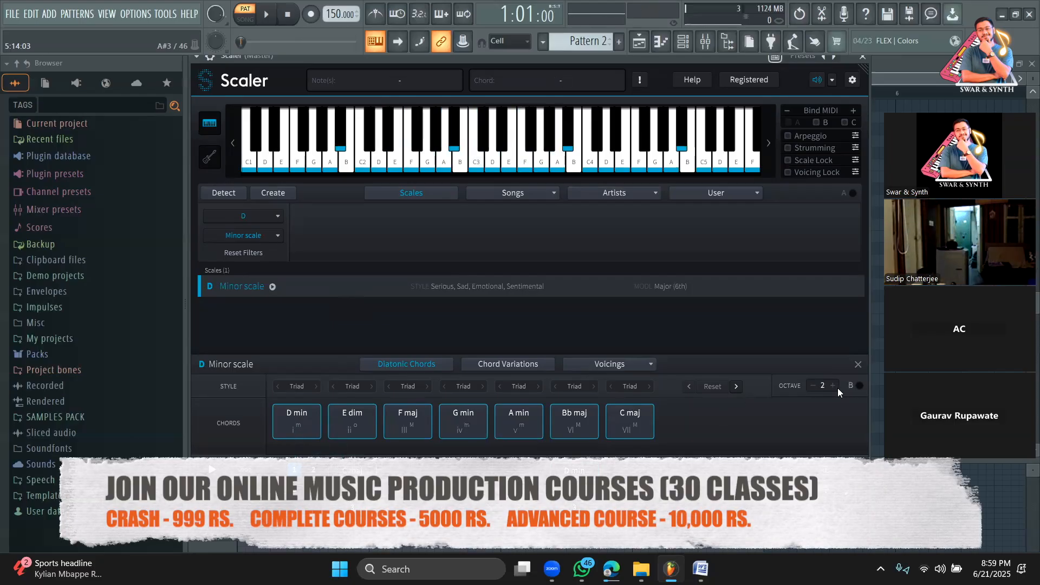
{"action": "left_click_drag", "start_coordinate": [298, 427], "coordinate": [338, 472]}
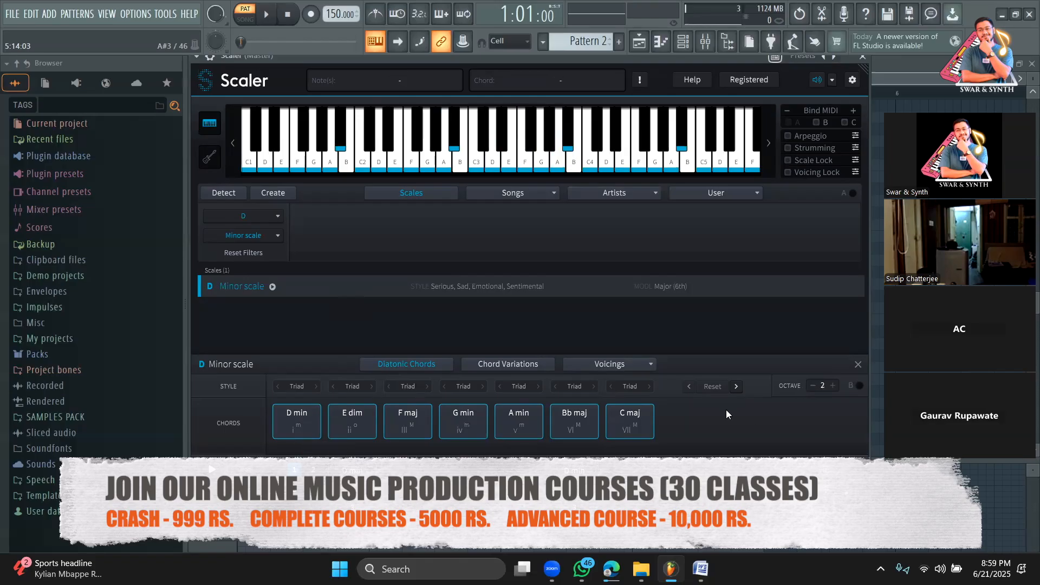
{"action": "left_click_drag", "start_coordinate": [638, 424], "coordinate": [575, 477]}
{"action": "left_click", "coordinate": [575, 476]}
{"action": "left_click", "coordinate": [347, 477]}
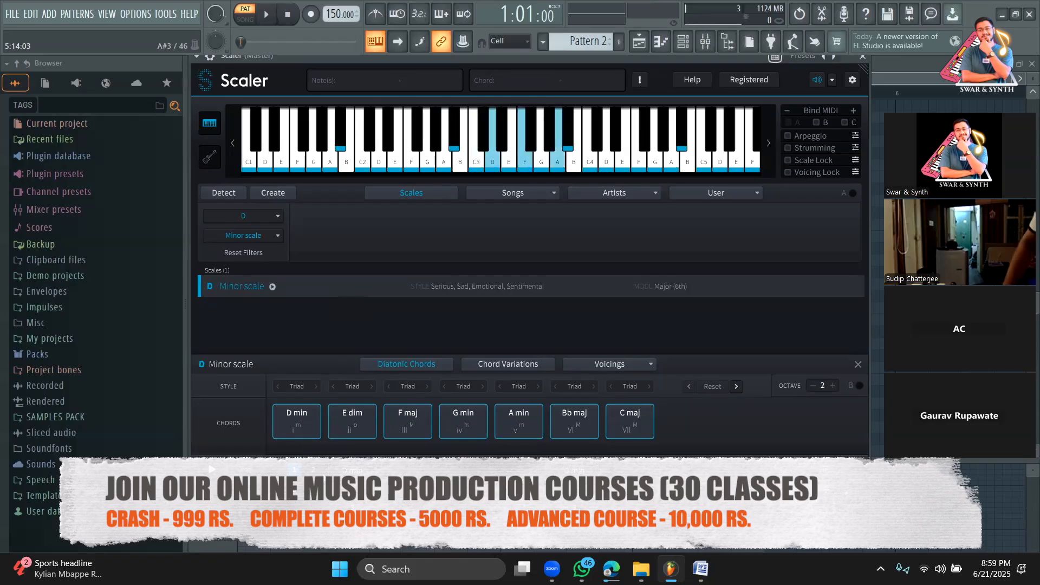
In pattern 2, place Bb maj at octave 2 in the fifth slot, and audition the A min and F maj chords
{"action": "left_click", "coordinate": [314, 470]}
{"action": "left_click_drag", "start_coordinate": [298, 425], "coordinate": [336, 430]}
{"action": "left_click", "coordinate": [832, 386]}
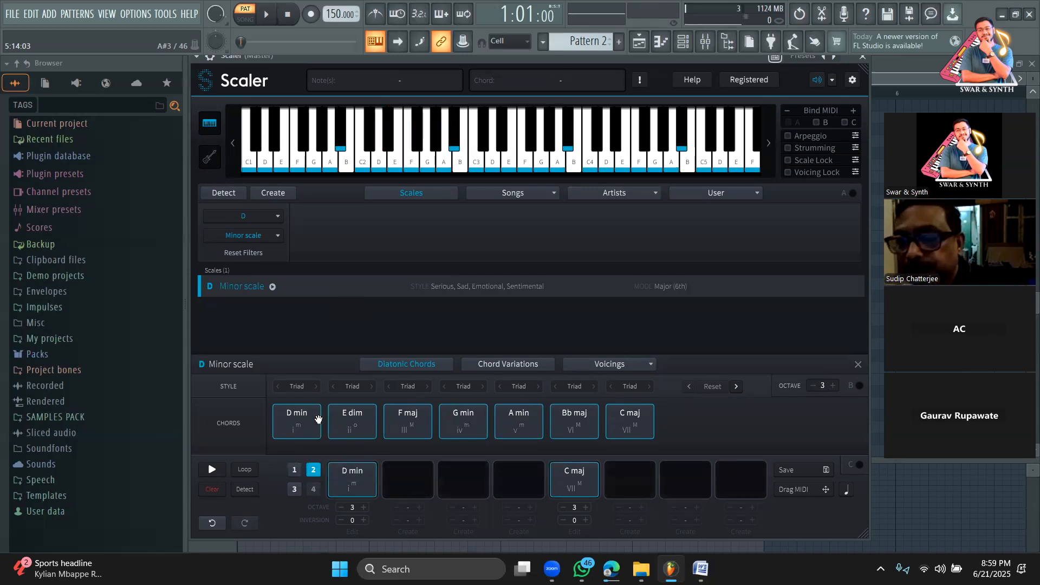
{"action": "left_click", "coordinate": [812, 385]}
{"action": "left_click_drag", "start_coordinate": [584, 422], "coordinate": [574, 476]}
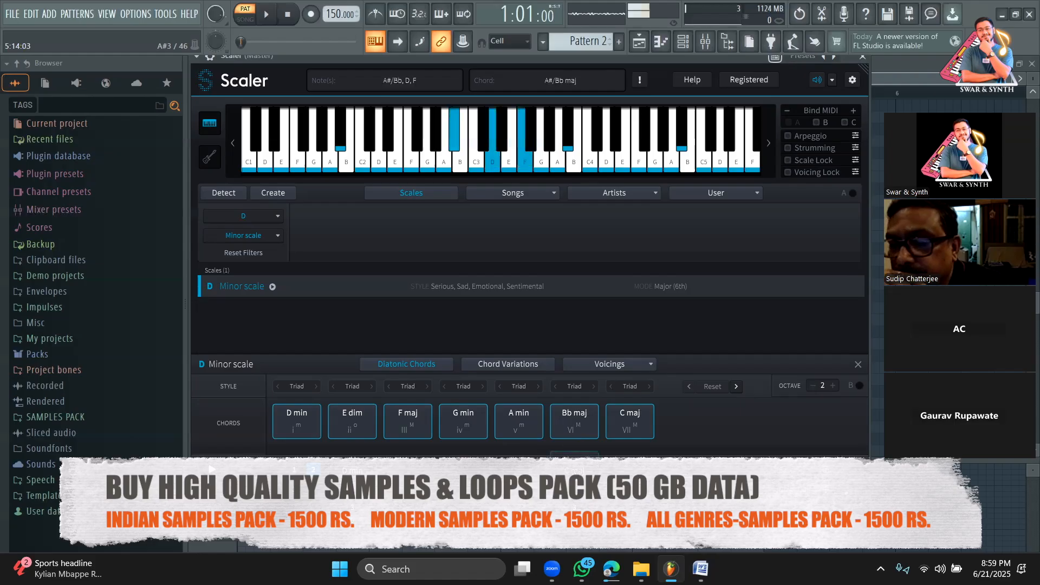
{"action": "left_click", "coordinate": [536, 423]}
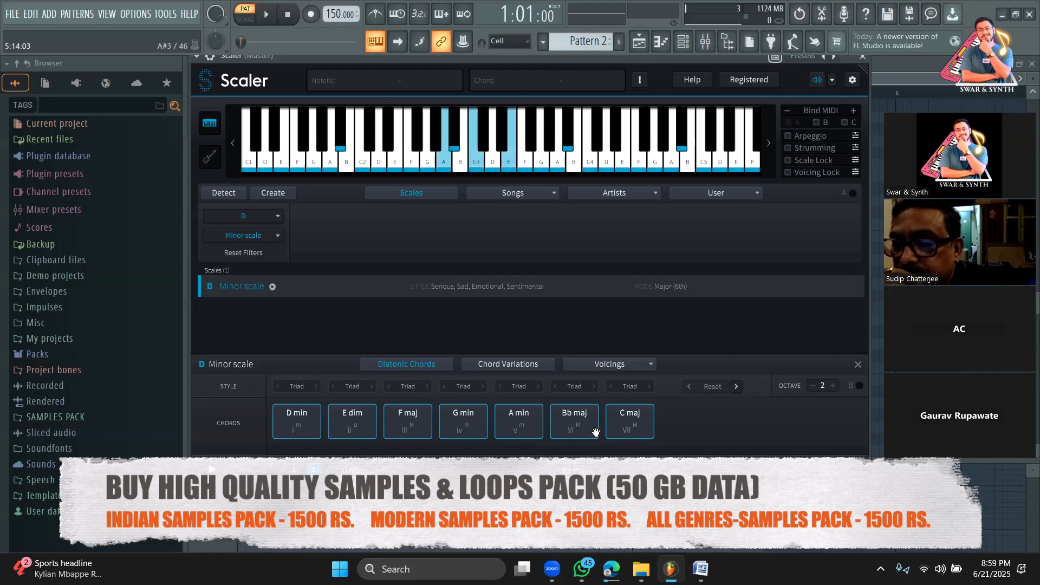
{"action": "left_click", "coordinate": [403, 417]}
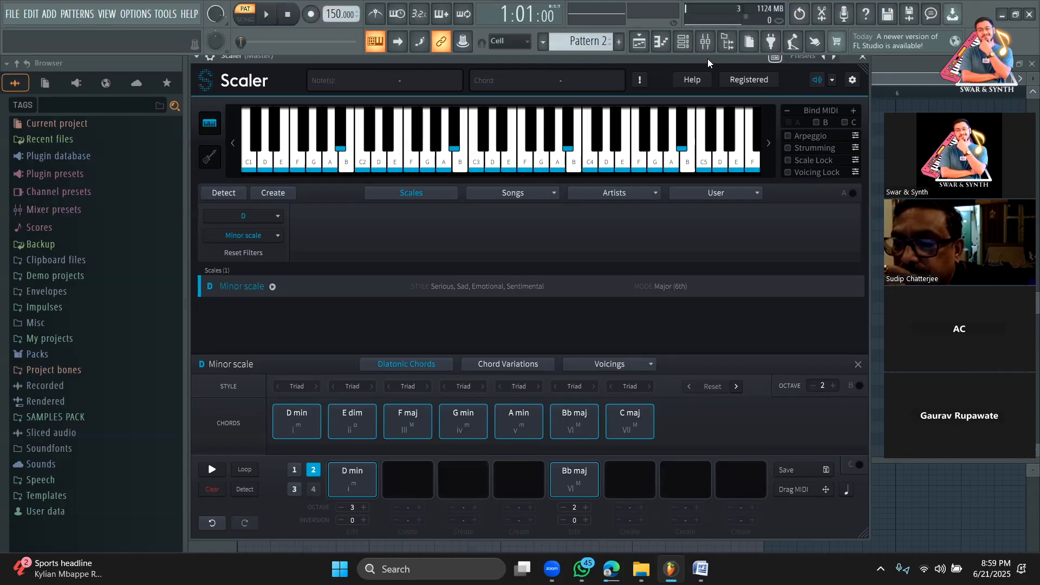
Transfer the Scaler chord pattern as MIDI onto the Scaler channel, start playback, and open the channel's piano roll
{"action": "left_click_drag", "start_coordinate": [737, 62], "coordinate": [950, 81]}
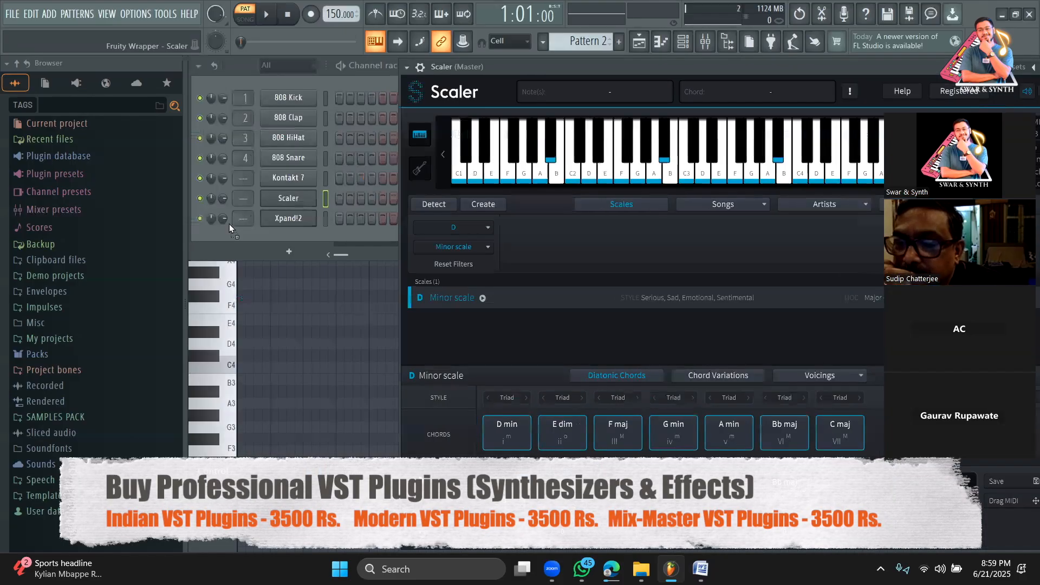
{"action": "left_click_drag", "start_coordinate": [287, 204], "coordinate": [287, 204]}
{"action": "left_click", "coordinate": [266, 15]}
{"action": "left_click", "coordinate": [385, 200]}
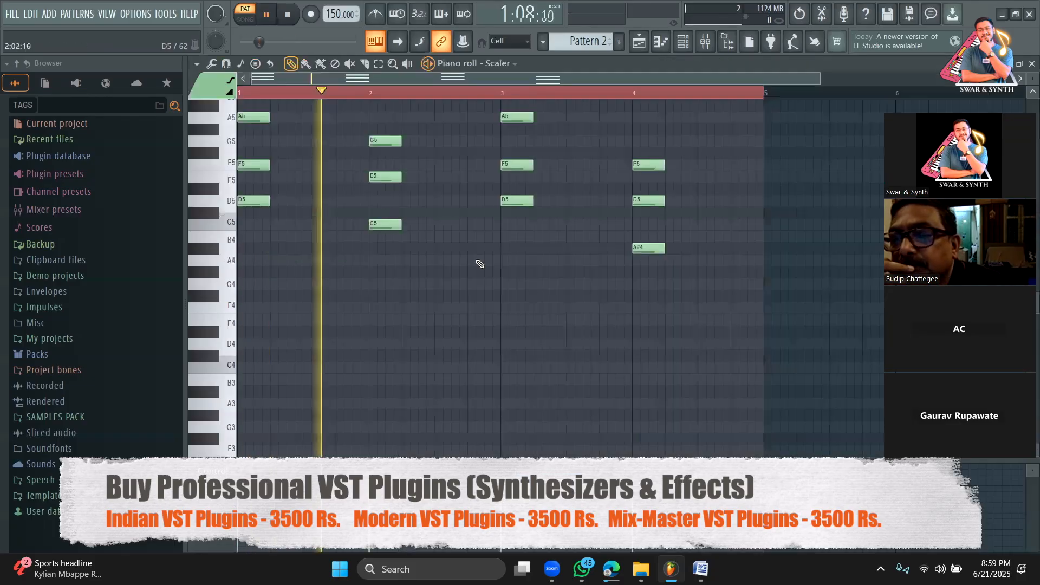
Lengthen all the chord notes in the piano roll so each chord fills its whole bar
{"action": "key", "text": "ctrl+a"}
{"action": "scroll", "coordinate": [266, 296], "scroll_direction": "up", "scroll_amount": 3}
{"action": "left_click_drag", "start_coordinate": [266, 296], "coordinate": [365, 299]}
{"action": "scroll", "coordinate": [670, 303], "scroll_direction": "down", "scroll_amount": 4}
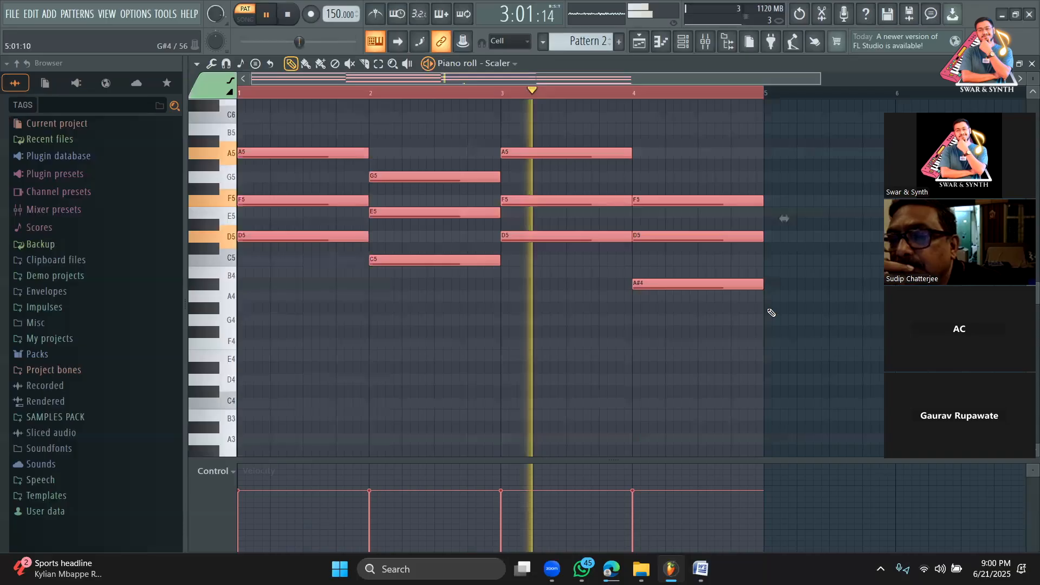
Stop playback and move the D minor chord from bar 3 to bar 5
{"action": "left_click", "coordinate": [634, 359]}
{"action": "left_click", "coordinate": [378, 64]}
{"action": "key", "text": "space"}
{"action": "left_click_drag", "start_coordinate": [567, 130], "coordinate": [533, 248]}
{"action": "left_click", "coordinate": [291, 63]}
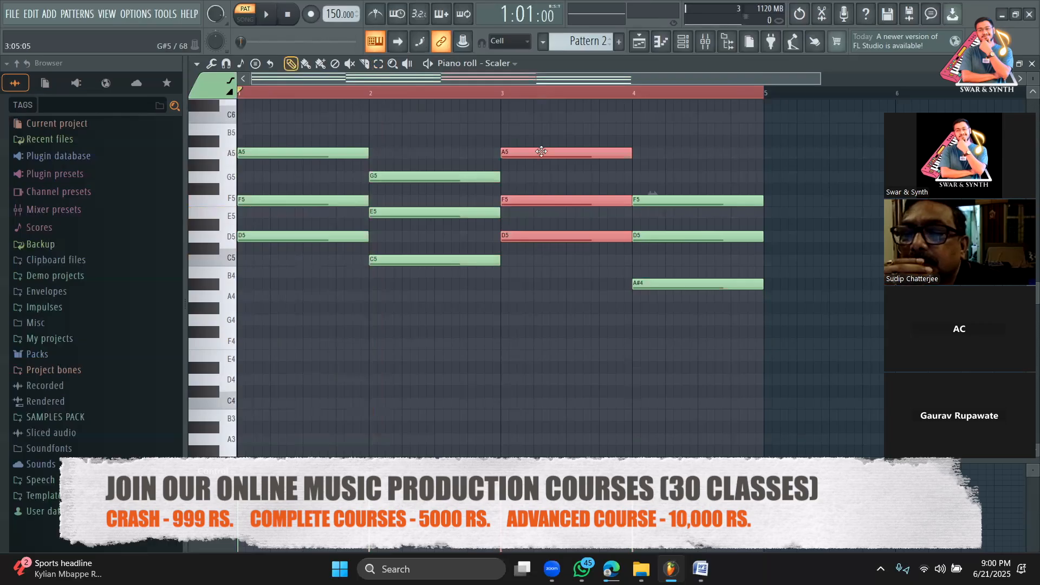
{"action": "left_click_drag", "start_coordinate": [691, 145], "coordinate": [774, 143]}
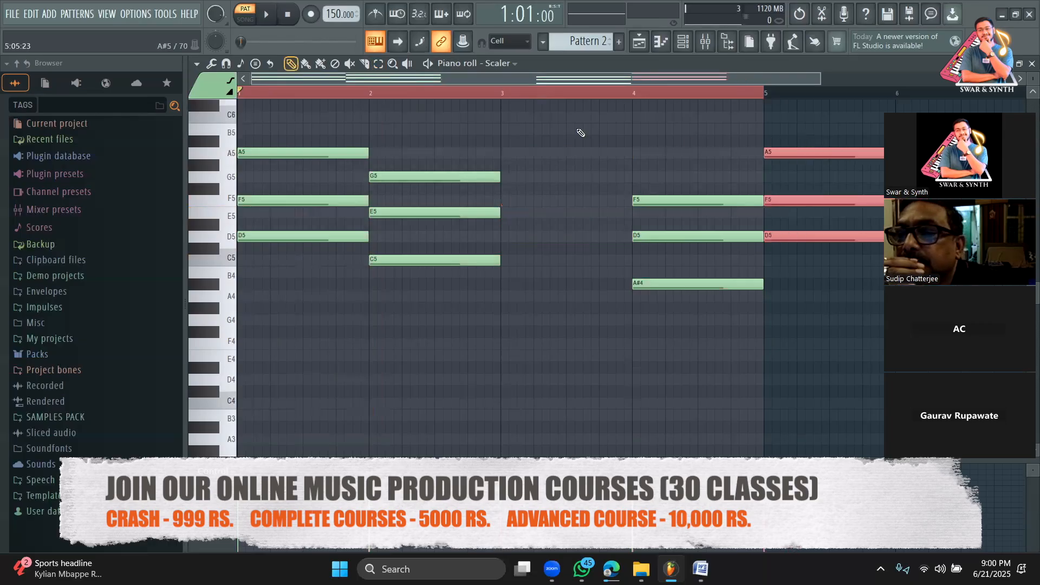
Shift the Bb major chord and the D minor chord after it one bar earlier, to bars 3 and 4
{"action": "left_click", "coordinate": [378, 64]}
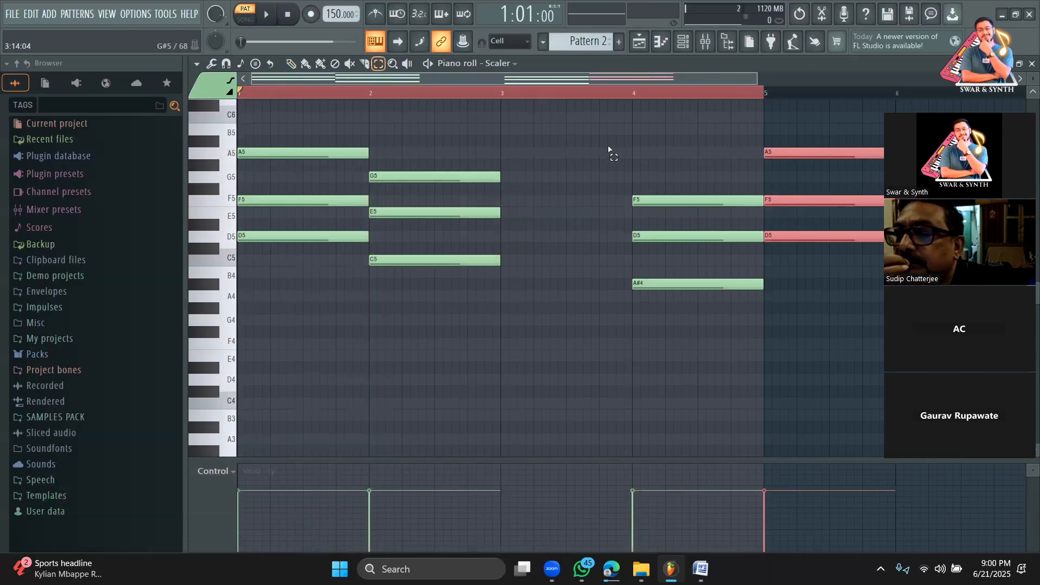
{"action": "left_click_drag", "start_coordinate": [608, 137], "coordinate": [684, 229]}
{"action": "left_click_drag", "start_coordinate": [809, 308], "coordinate": [826, 310]}
{"action": "left_click", "coordinate": [291, 64]}
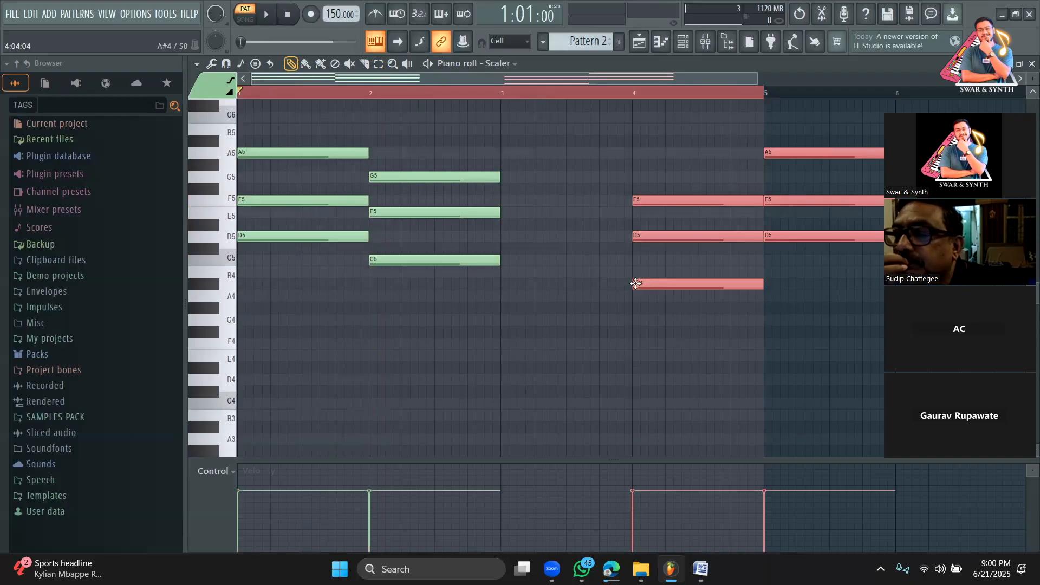
{"action": "left_click_drag", "start_coordinate": [561, 283], "coordinate": [529, 284]}
{"action": "left_click", "coordinate": [657, 310], "text": "ctrl"}
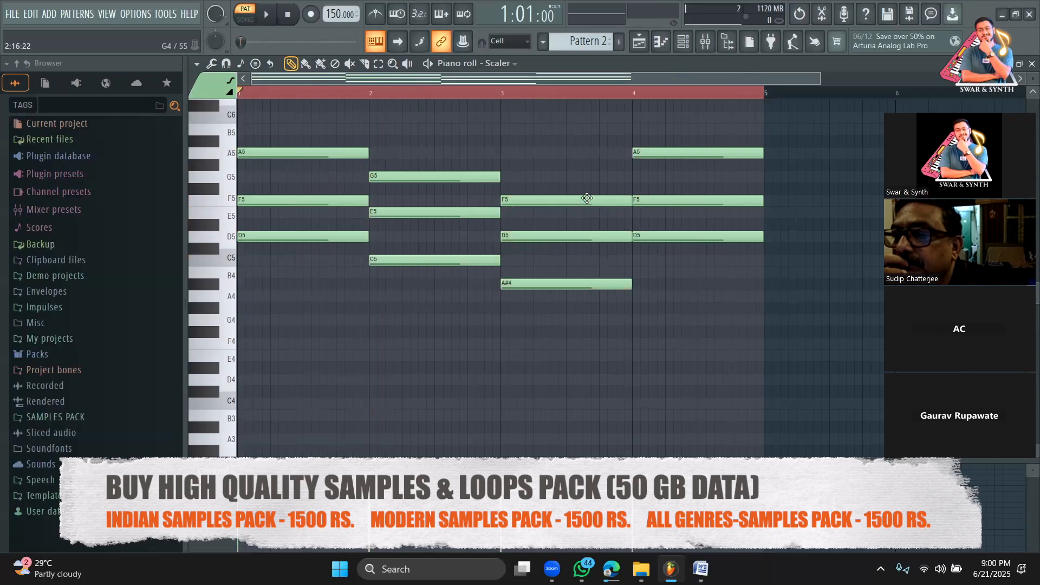
Play back the reordered progression that ends on D minor
{"action": "scroll", "coordinate": [656, 319], "scroll_direction": "up", "scroll_amount": 2}
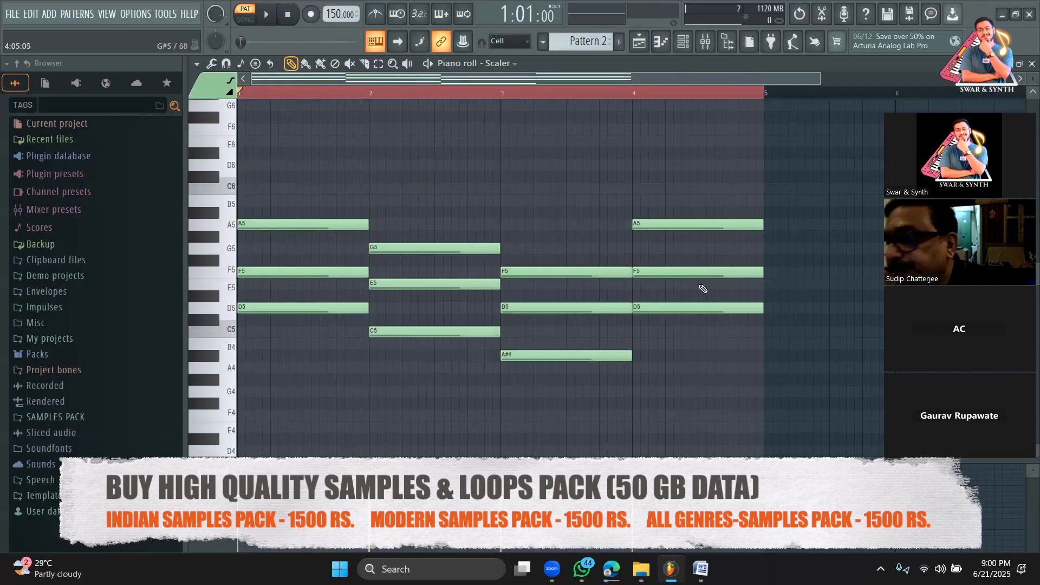
{"action": "key", "text": "space"}
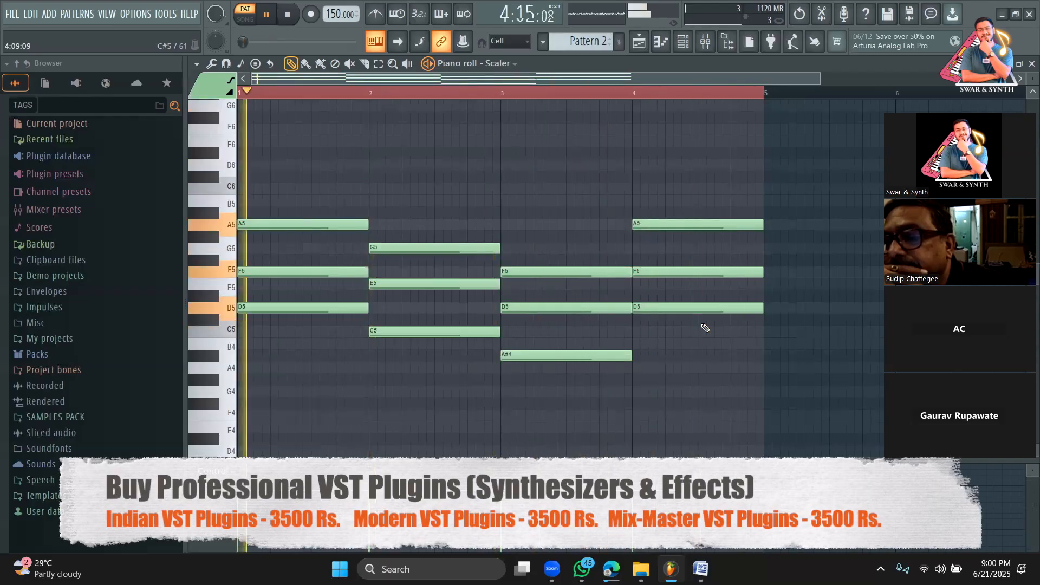
{"action": "key", "text": "space"}
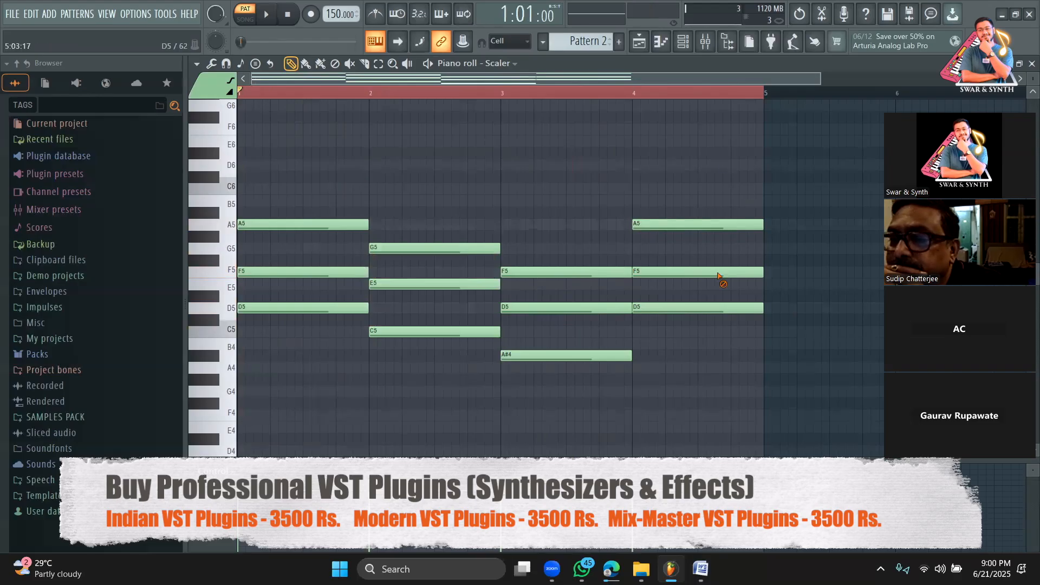
Delete the D minor chord in bar 4 and put a copy of bar 2's C major chord in its place
{"action": "right_click", "coordinate": [717, 224]}
{"action": "right_click", "coordinate": [715, 273]}
{"action": "right_click", "coordinate": [701, 308]}
{"action": "left_click", "coordinate": [379, 64]}
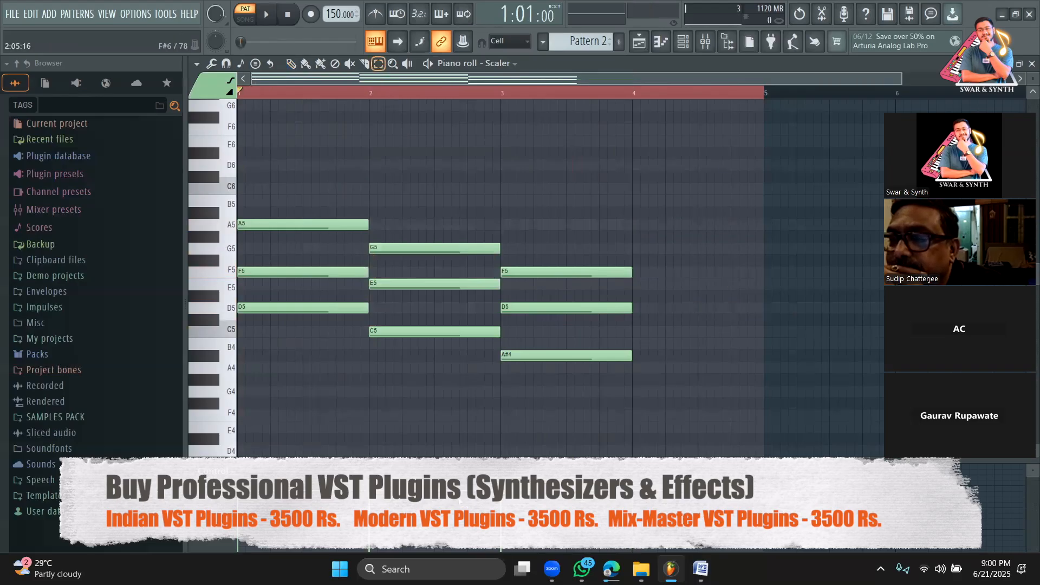
{"action": "left_click_drag", "start_coordinate": [411, 122], "coordinate": [482, 455]}
{"action": "left_click", "coordinate": [292, 65]}
{"action": "left_click_drag", "start_coordinate": [383, 279], "coordinate": [528, 277]}
{"action": "left_click_drag", "start_coordinate": [622, 275], "coordinate": [737, 276]}
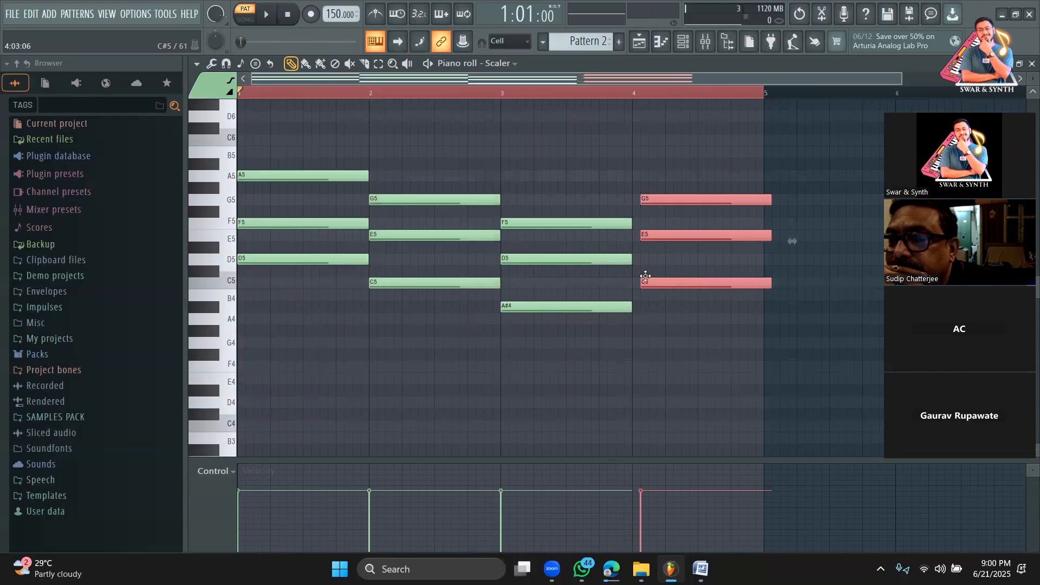
Listen to the looped four-bar progression with C major as the closing chord
{"action": "key", "text": "space"}
{"action": "scroll", "coordinate": [697, 398], "scroll_direction": "up", "scroll_amount": 1}
{"action": "scroll", "coordinate": [698, 398], "scroll_direction": "up", "scroll_amount": 5}
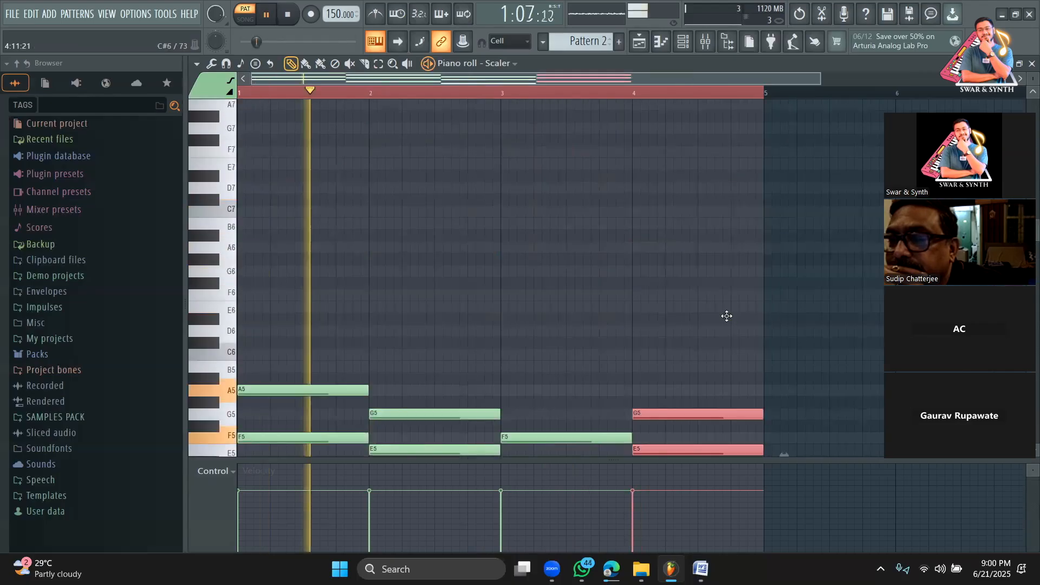
{"action": "scroll", "coordinate": [726, 316], "scroll_direction": "down", "scroll_amount": 5}
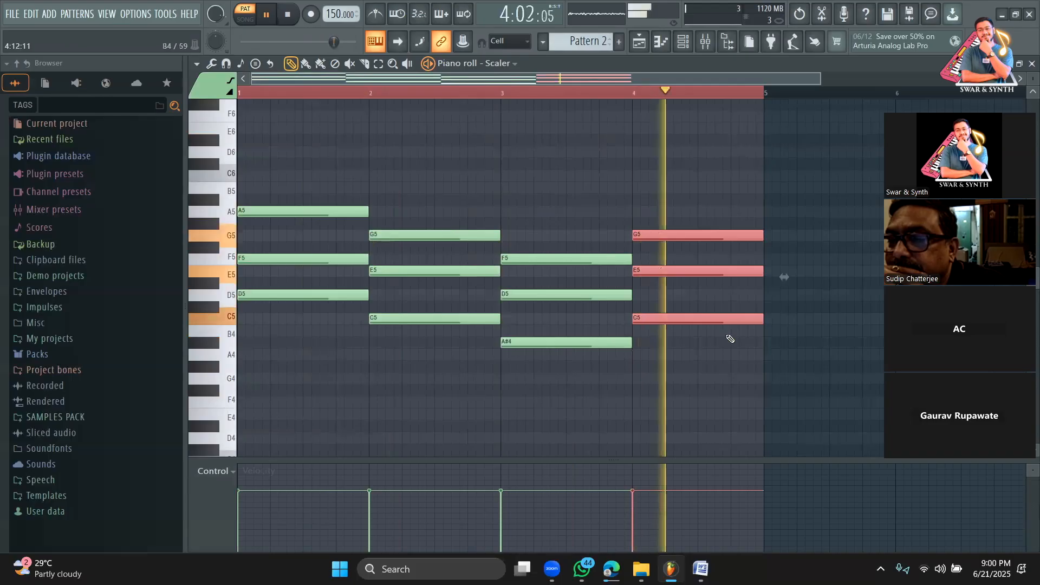
{"action": "scroll", "coordinate": [730, 338], "scroll_direction": "down", "scroll_amount": 1}
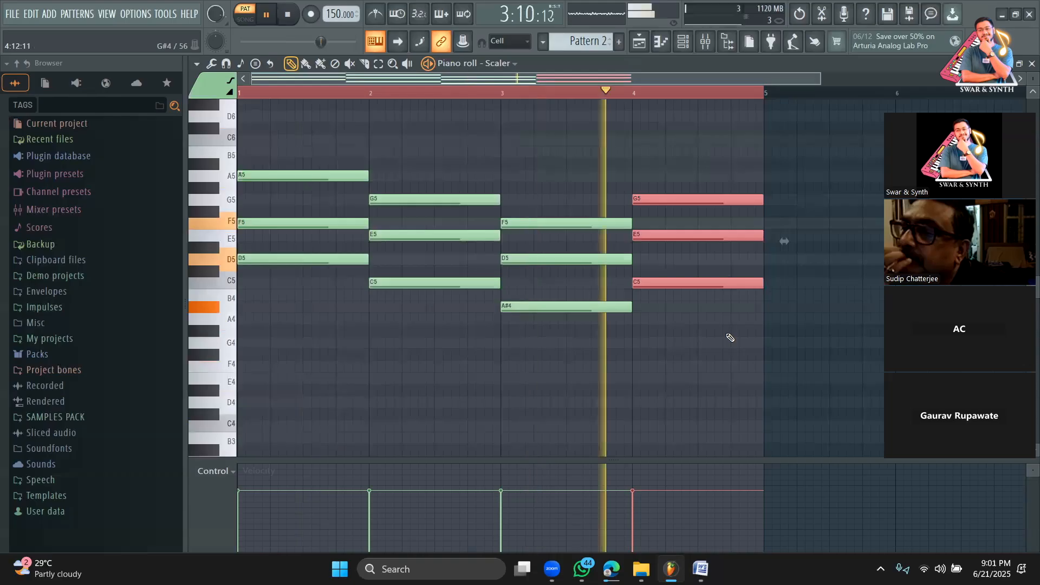
{"action": "key", "text": "space"}
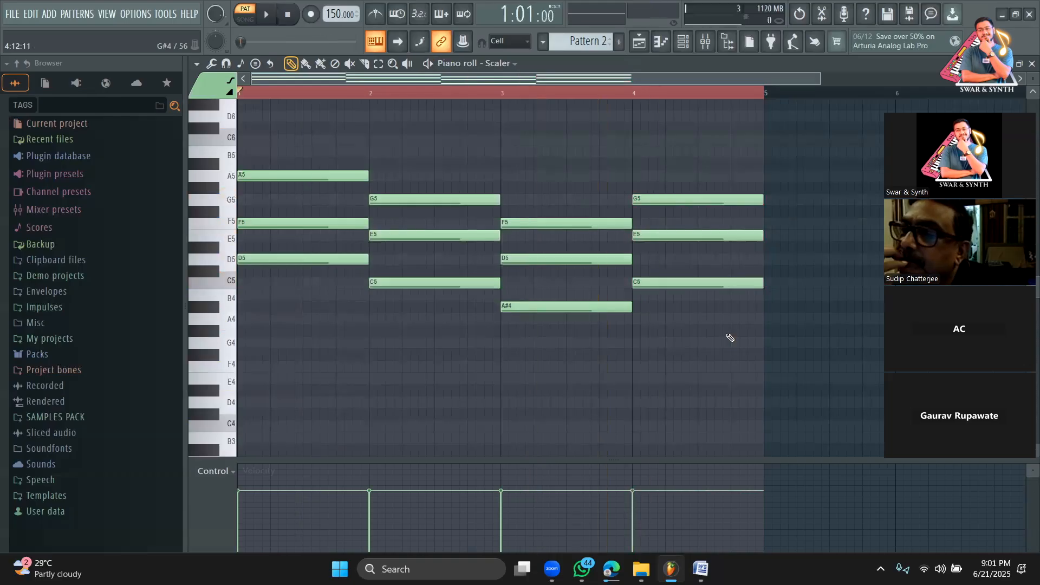
Duplicate all four chords one octave lower and listen to the doubled progression
{"action": "key", "text": "ctrl+a"}
{"action": "scroll", "coordinate": [260, 158], "scroll_direction": "down", "scroll_amount": 3}
{"action": "left_click_drag", "start_coordinate": [359, 195], "coordinate": [265, 299]}
{"action": "key", "text": "space"}
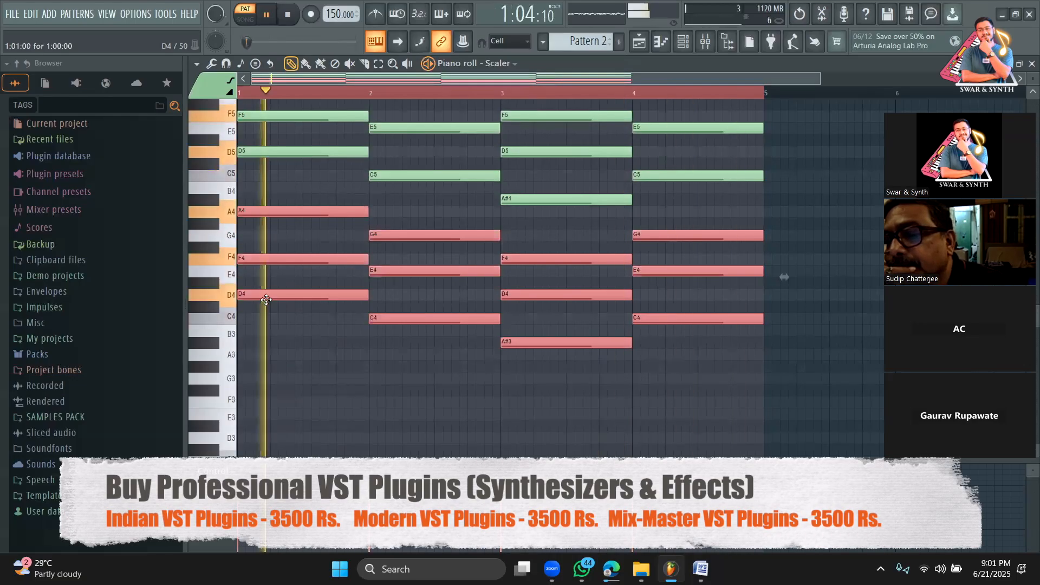
{"action": "key", "text": "space"}
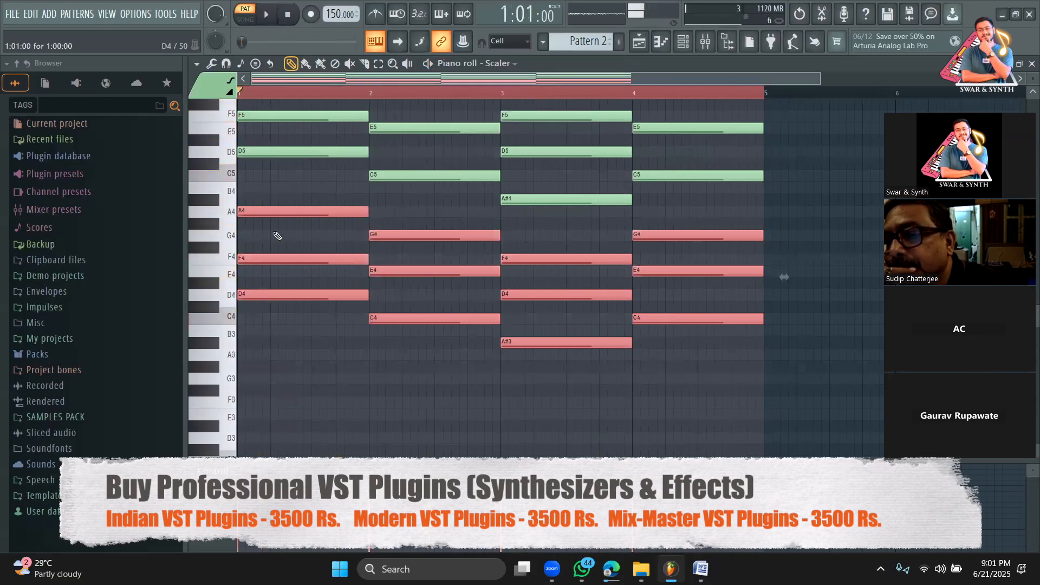
Draw one-bar top notes above the chords: A6 in bar 1, G6 in bar 2, F6 in bar 3 and G6 in bar 4
{"action": "scroll", "coordinate": [357, 304], "scroll_direction": "up", "scroll_amount": 6}
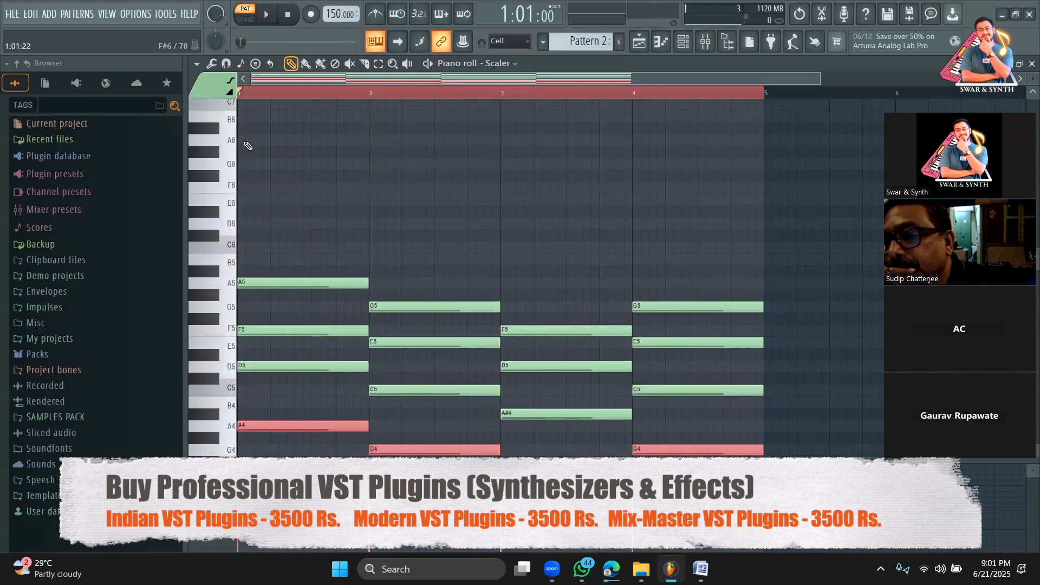
{"action": "left_click", "coordinate": [246, 142]}
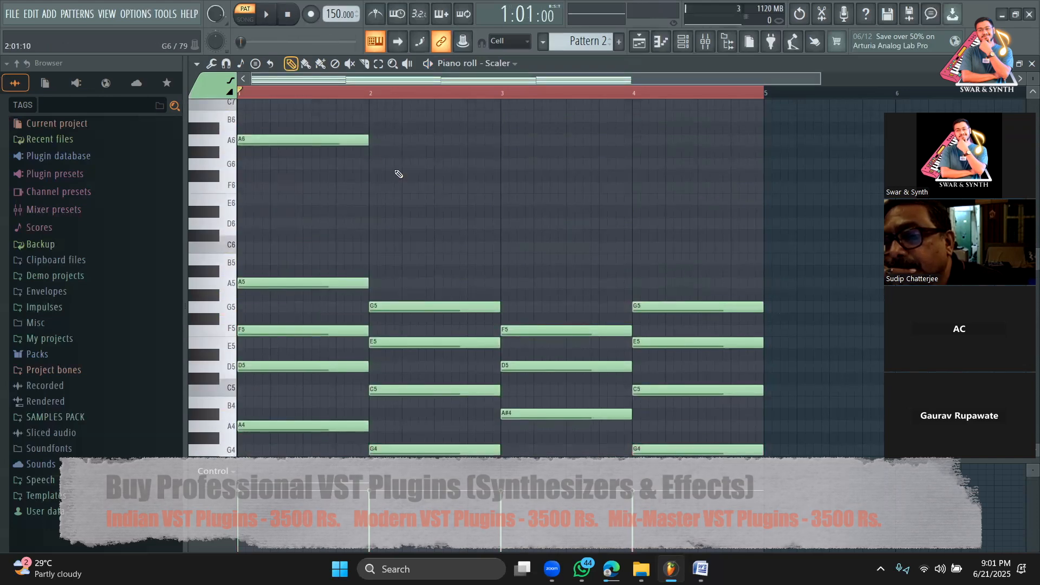
{"action": "left_click", "coordinate": [392, 165]}
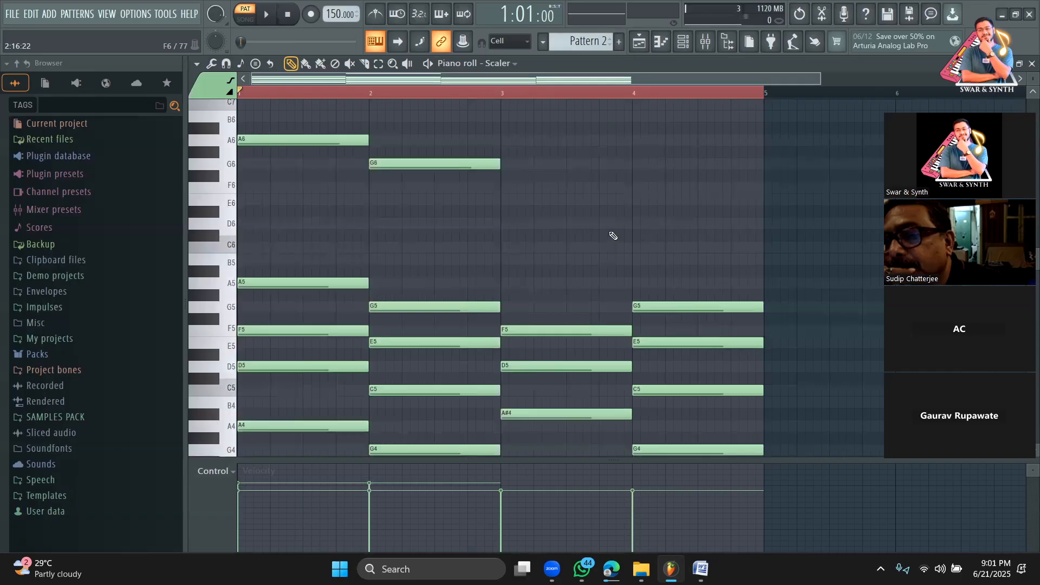
{"action": "scroll", "coordinate": [612, 236], "scroll_direction": "up", "scroll_amount": 1}
{"action": "left_click", "coordinate": [618, 222]}
{"action": "left_click", "coordinate": [639, 201]}
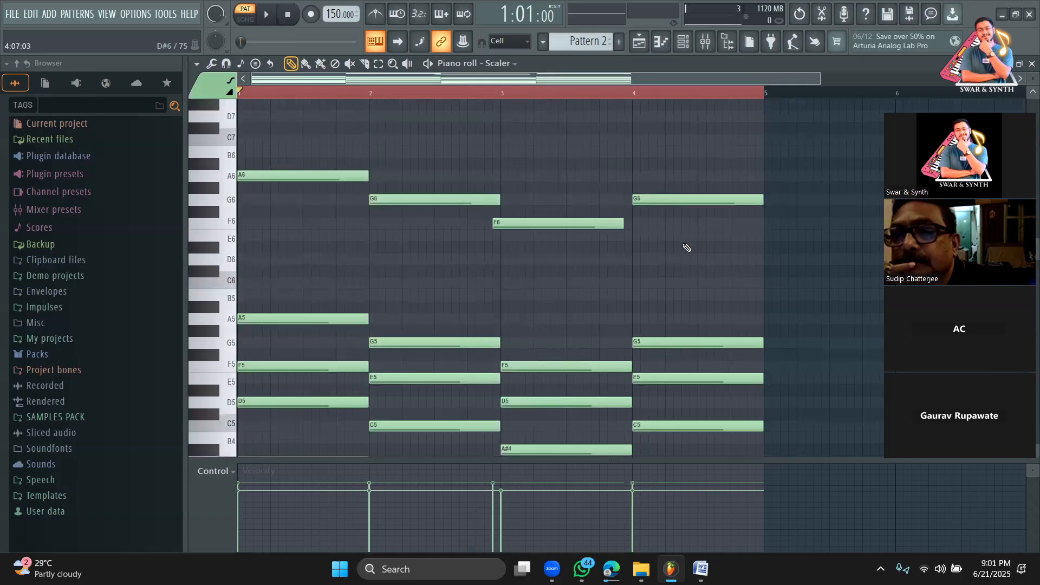
Audition the layered chords with their top notes and lower the Scaler channel's volume in the channel rack
{"action": "key", "text": "space"}
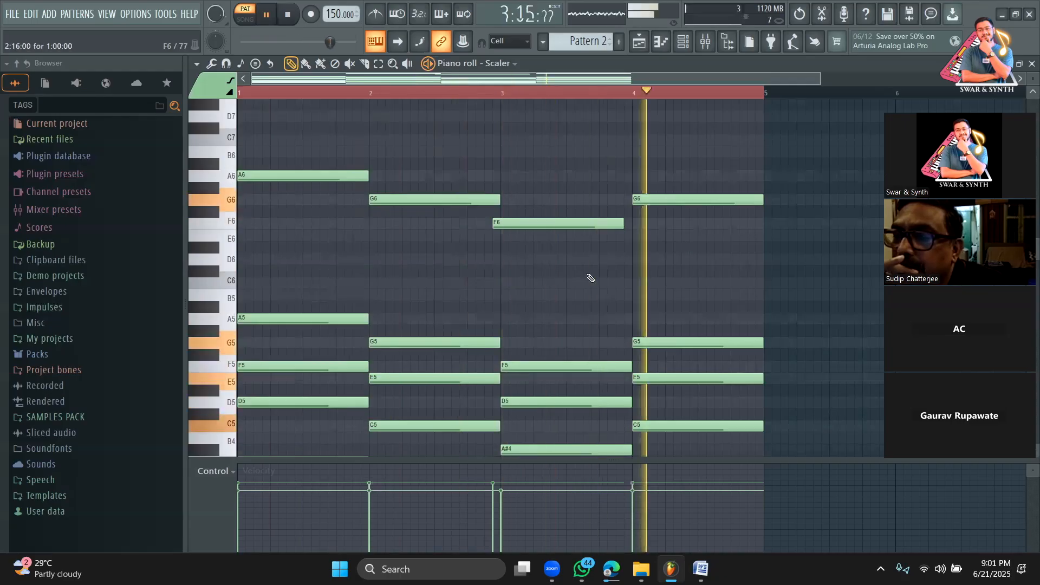
{"action": "scroll", "coordinate": [590, 277], "scroll_direction": "down", "scroll_amount": 3}
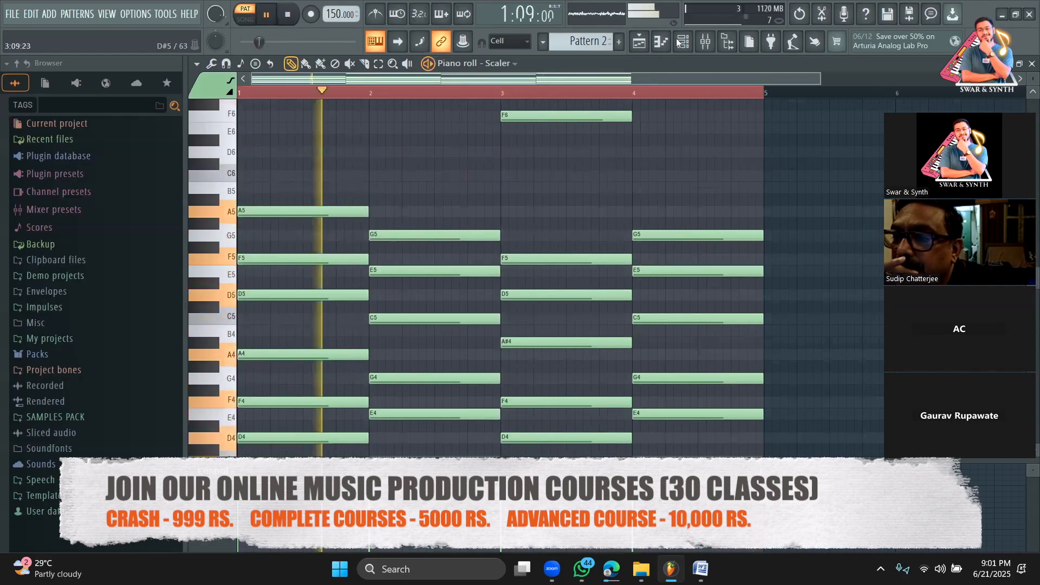
{"action": "left_click", "coordinate": [684, 41]}
{"action": "key", "text": "space"}
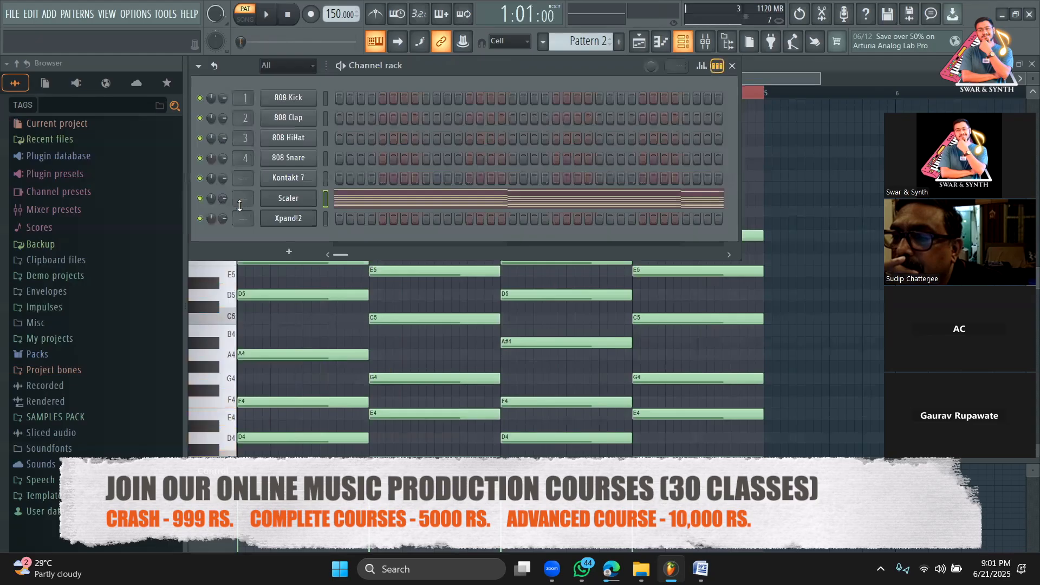
{"action": "left_click_drag", "start_coordinate": [223, 198], "coordinate": [223, 210]}
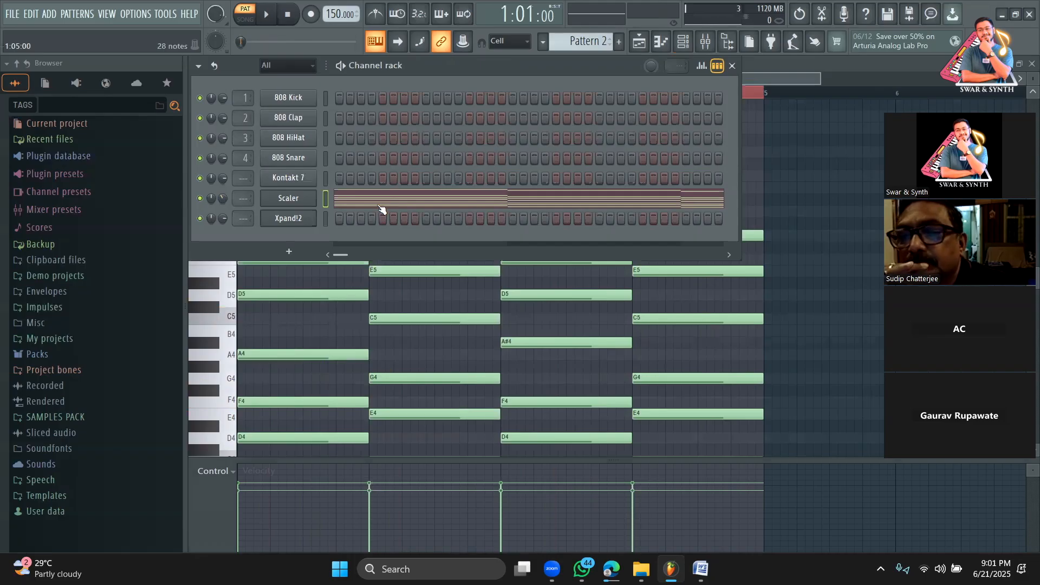
{"action": "key", "text": "space"}
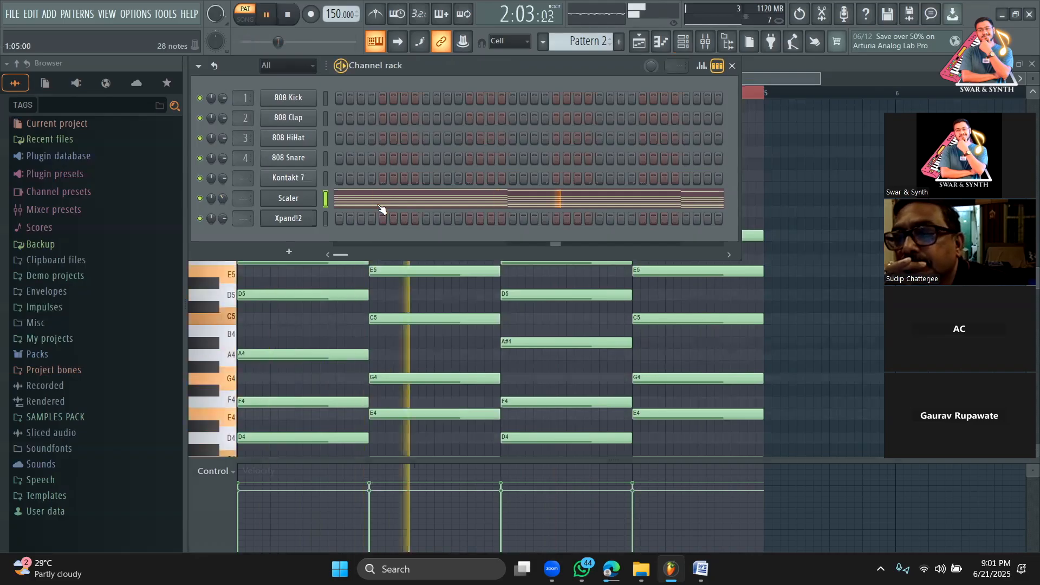
{"action": "key", "text": "space"}
Cut the pattern's notes from the Scaler channel, paste them into the Xpand!2 channel, and listen to them
{"action": "right_click", "coordinate": [301, 197]}
{"action": "left_click", "coordinate": [461, 197]}
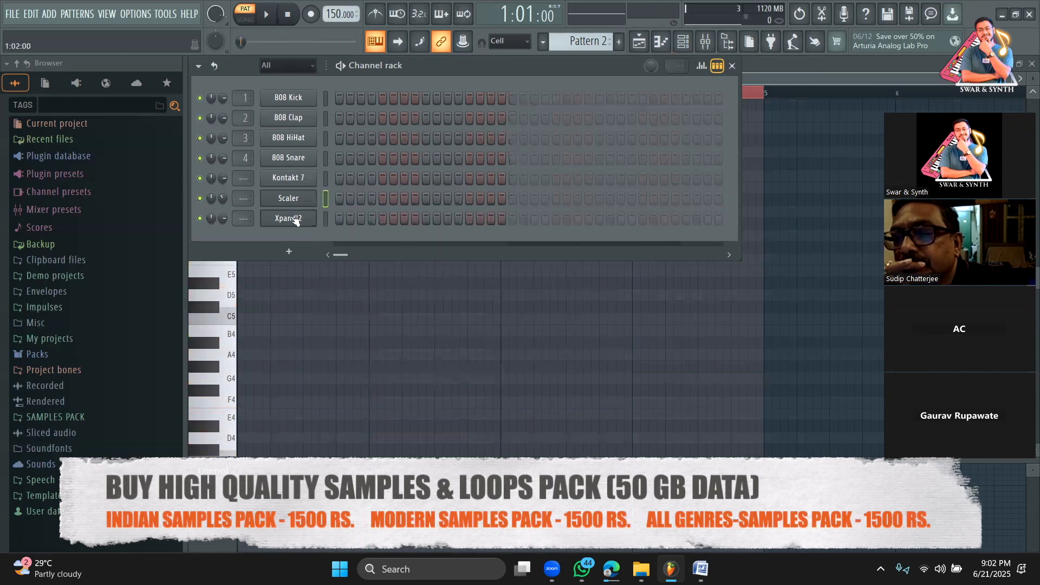
{"action": "key", "text": "Down"}
{"action": "key", "text": "ctrl+v"}
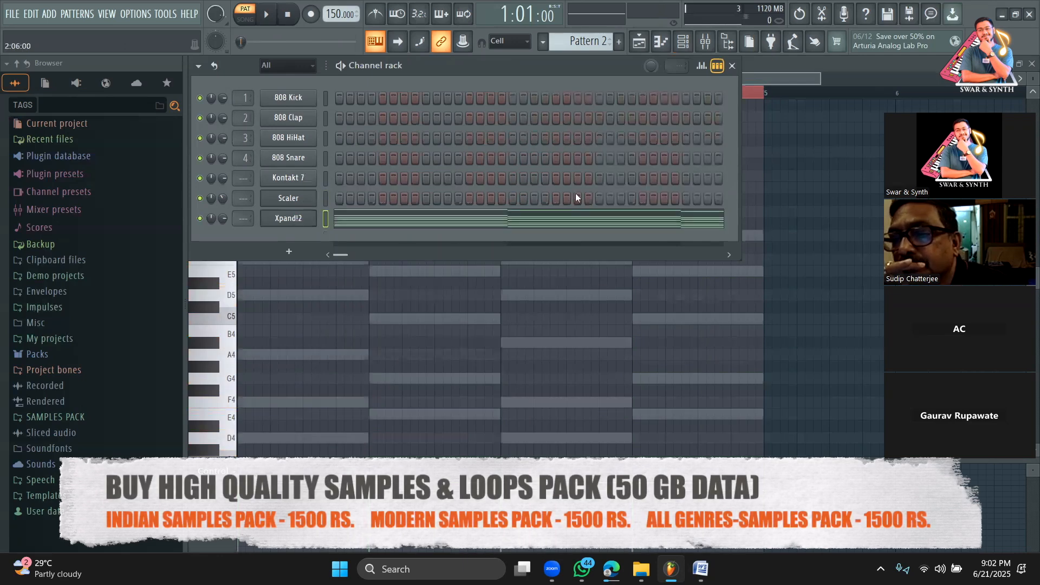
{"action": "key", "text": "space"}
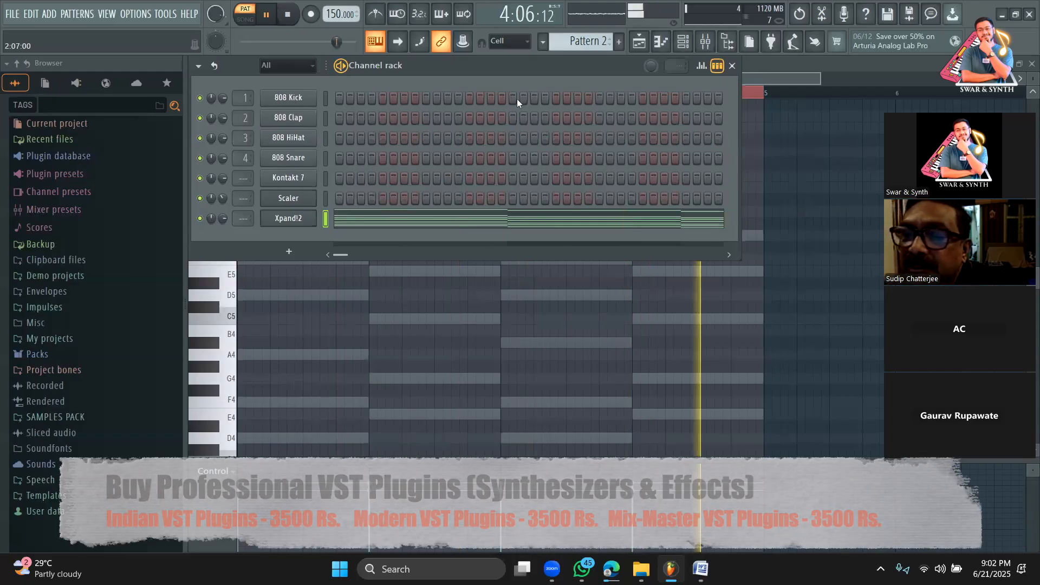
{"action": "key", "text": "space"}
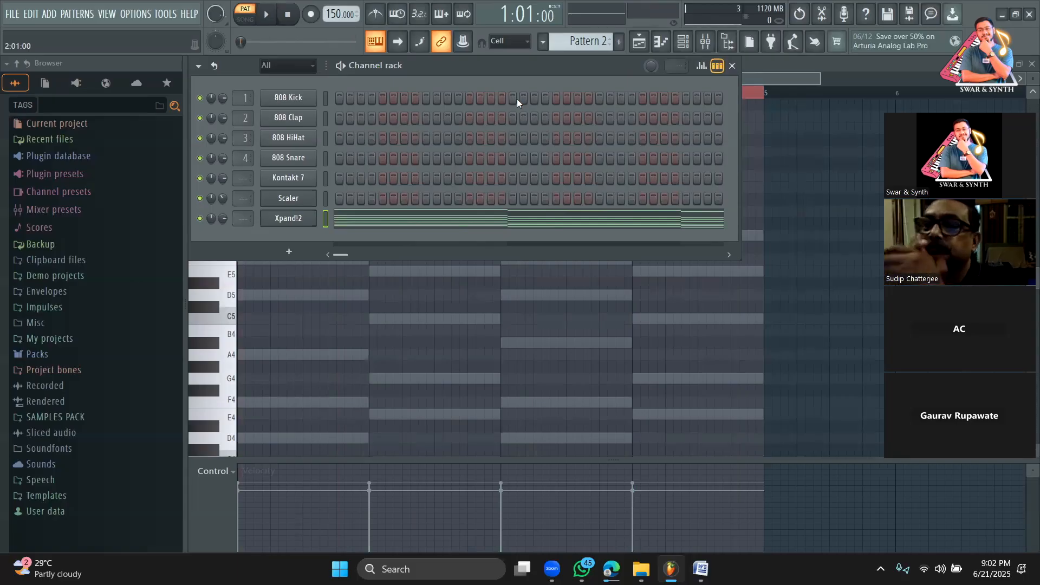
Open Scaler from the channel rack, show its guitar fretboard view, and set the fretboard tuning to Ukulele
{"action": "left_click", "coordinate": [288, 198]}
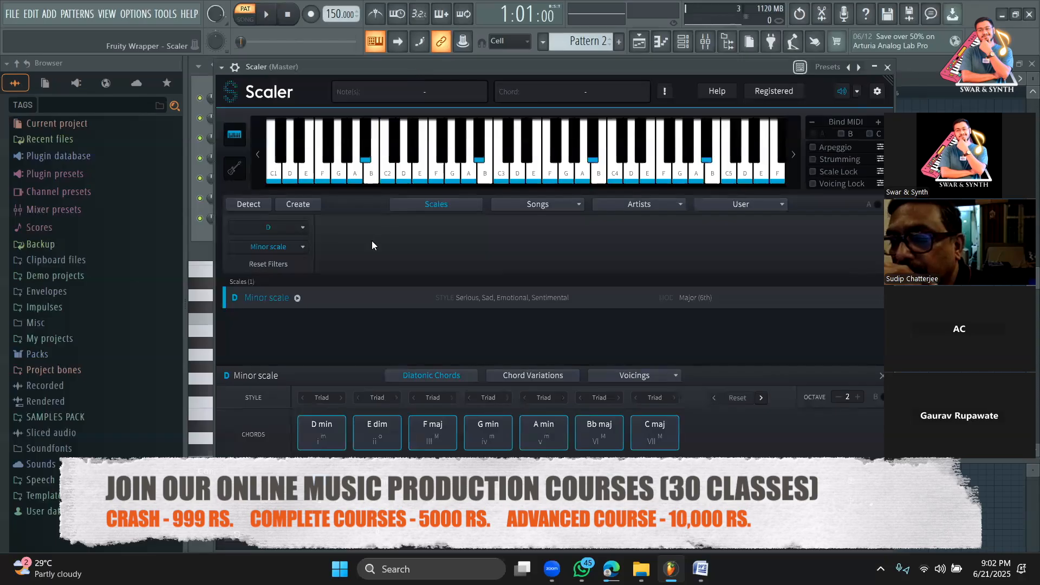
{"action": "left_click", "coordinate": [236, 169]}
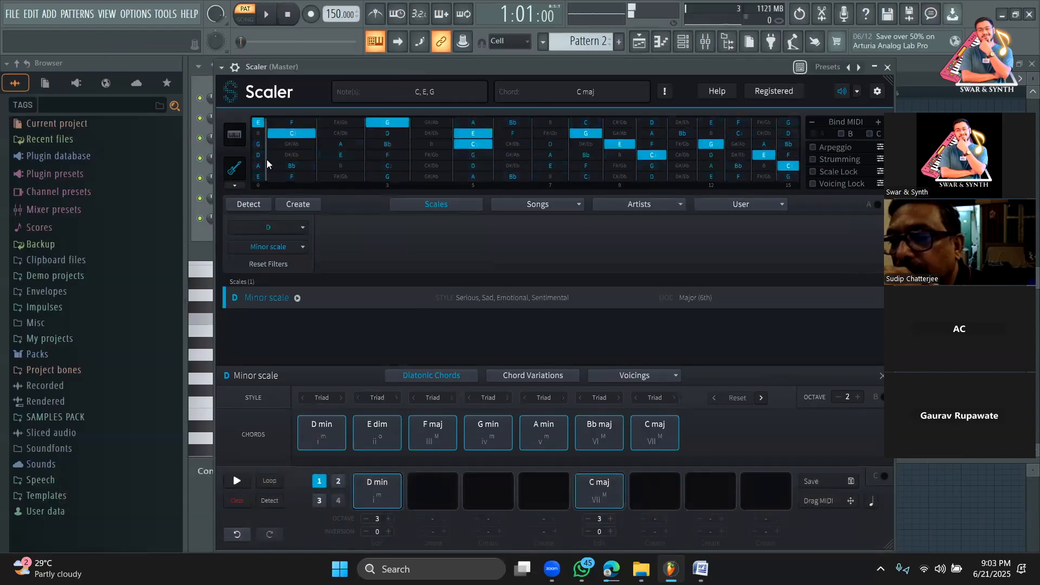
{"action": "left_click", "coordinate": [235, 186]}
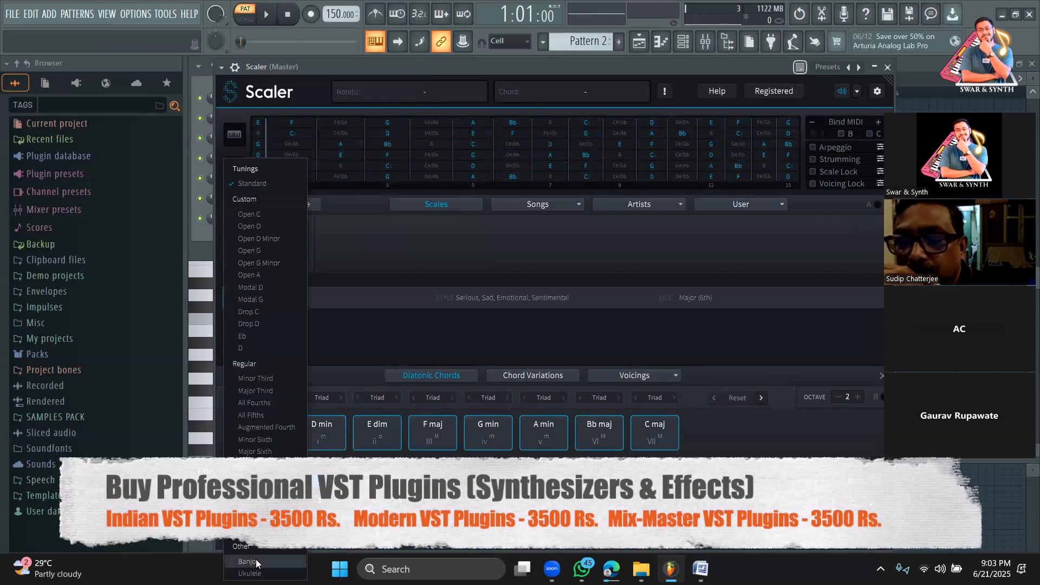
{"action": "left_click", "coordinate": [249, 572]}
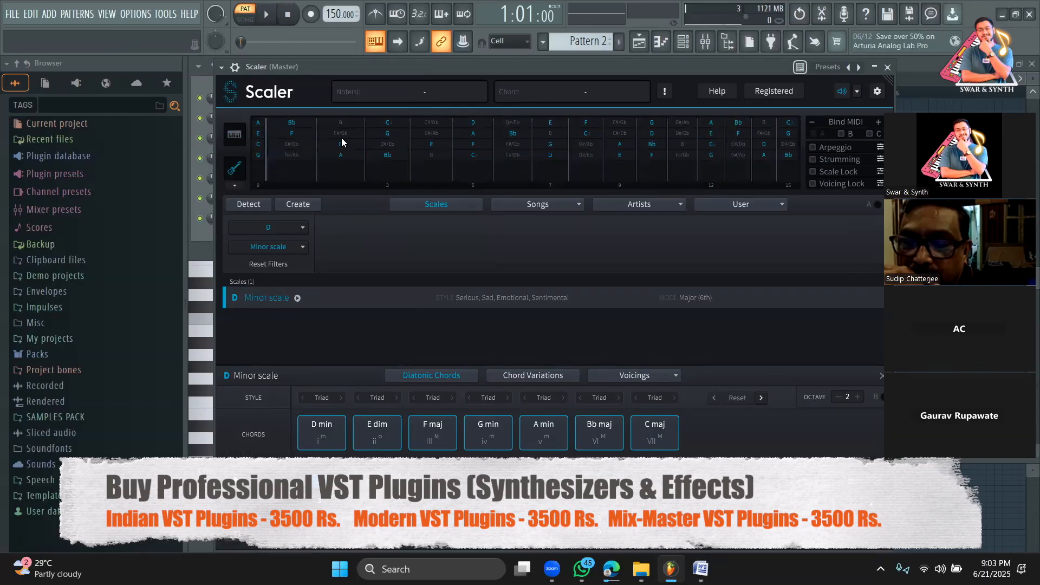
Try the Banjo tuning on the fretboard, restore the Standard tuning, and return to the piano keyboard view
{"action": "left_click", "coordinate": [231, 186]}
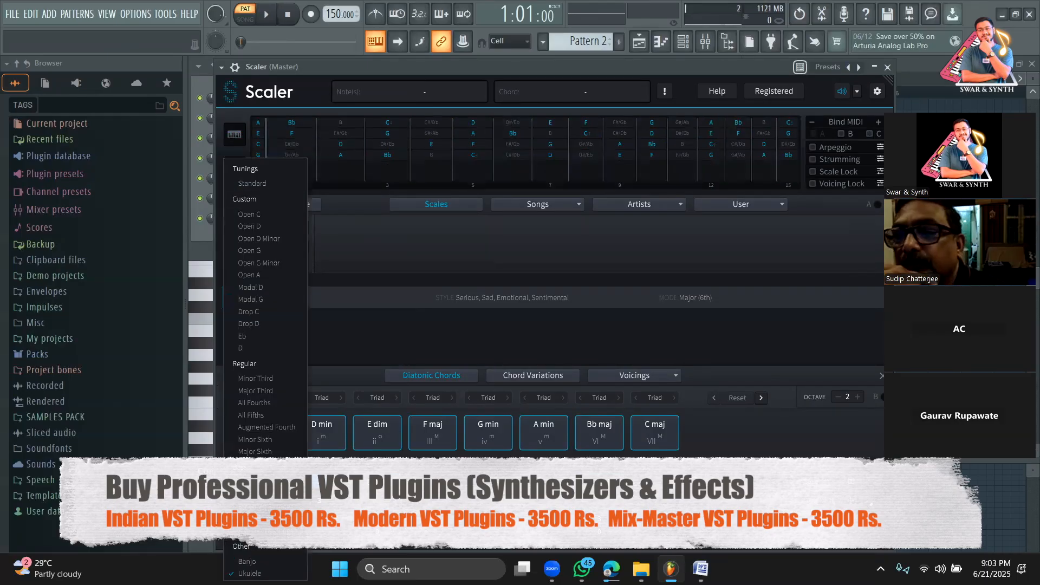
{"action": "left_click", "coordinate": [238, 562]}
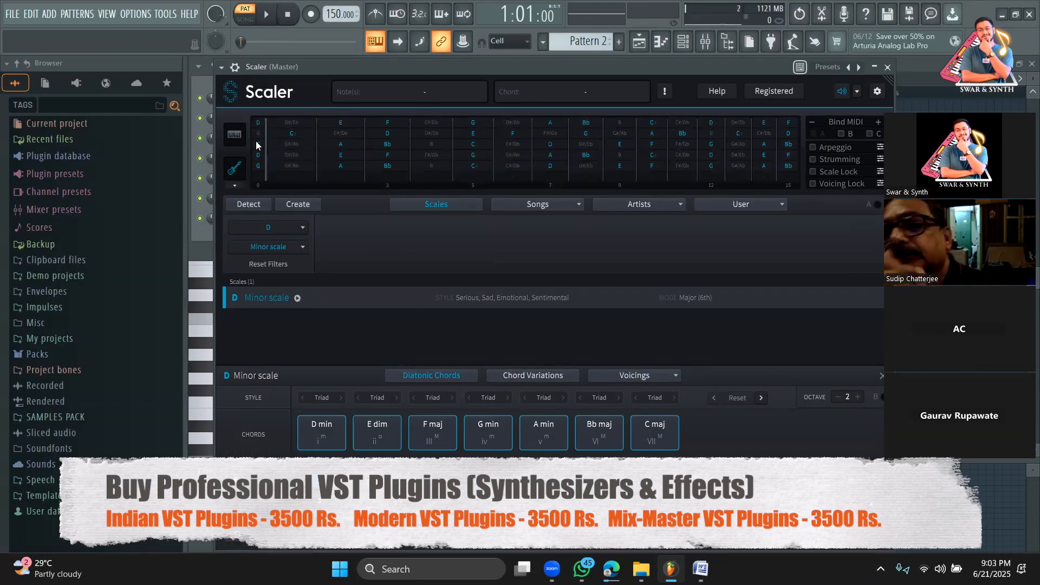
{"action": "left_click", "coordinate": [236, 186]}
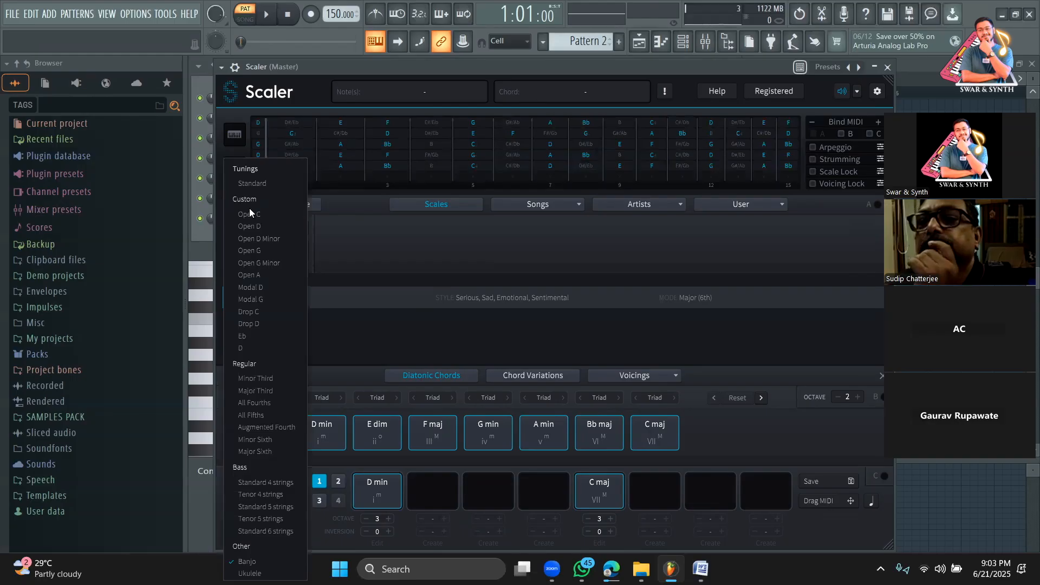
{"action": "left_click", "coordinate": [251, 184]}
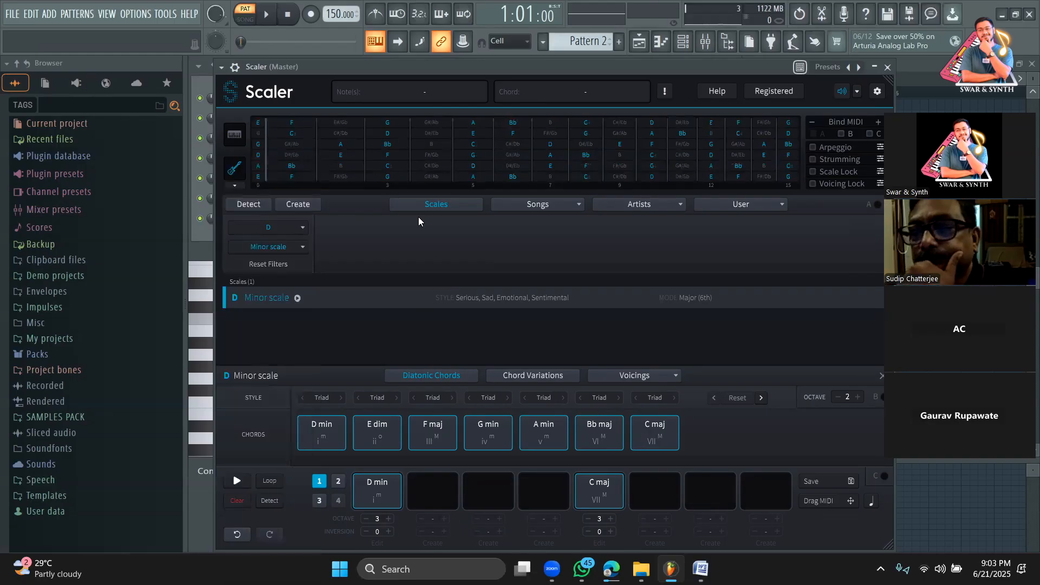
{"action": "left_click", "coordinate": [238, 142]}
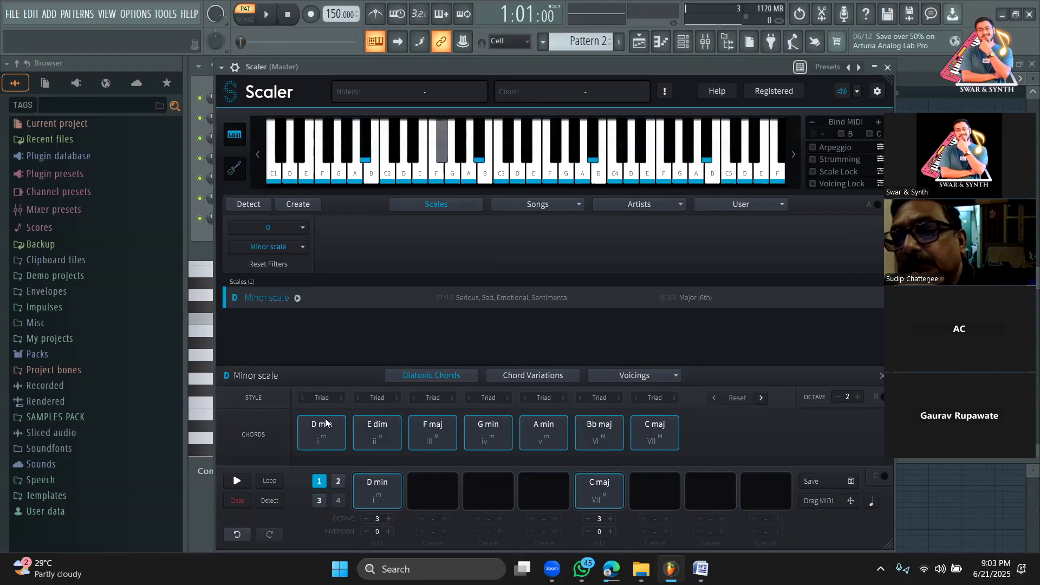
Audition the diatonic D min chord, enable Strumming in Scaler, and choose another built-in instrument sound for playback
{"action": "left_click", "coordinate": [333, 448]}
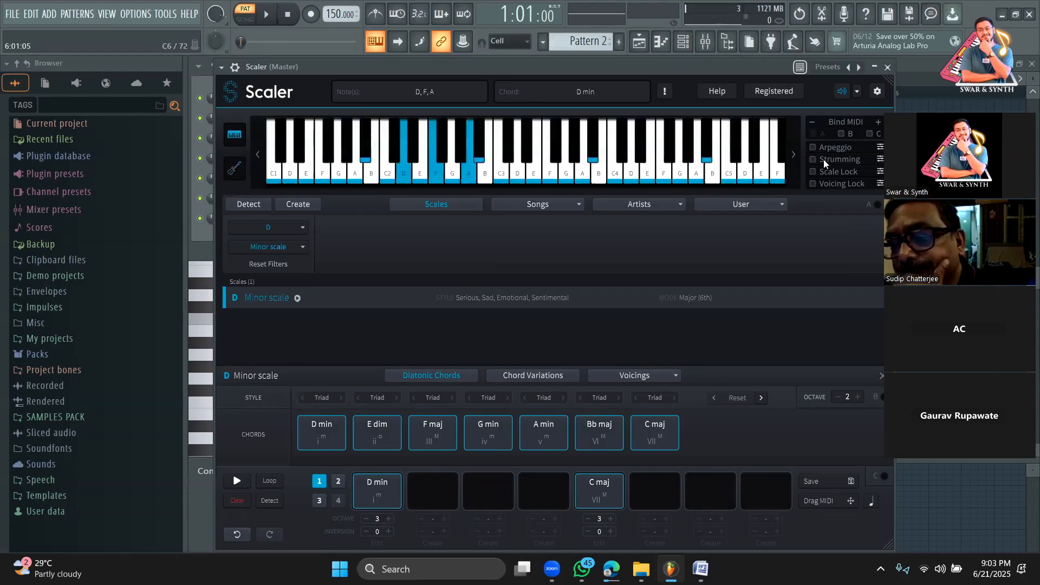
{"action": "left_click", "coordinate": [815, 159]}
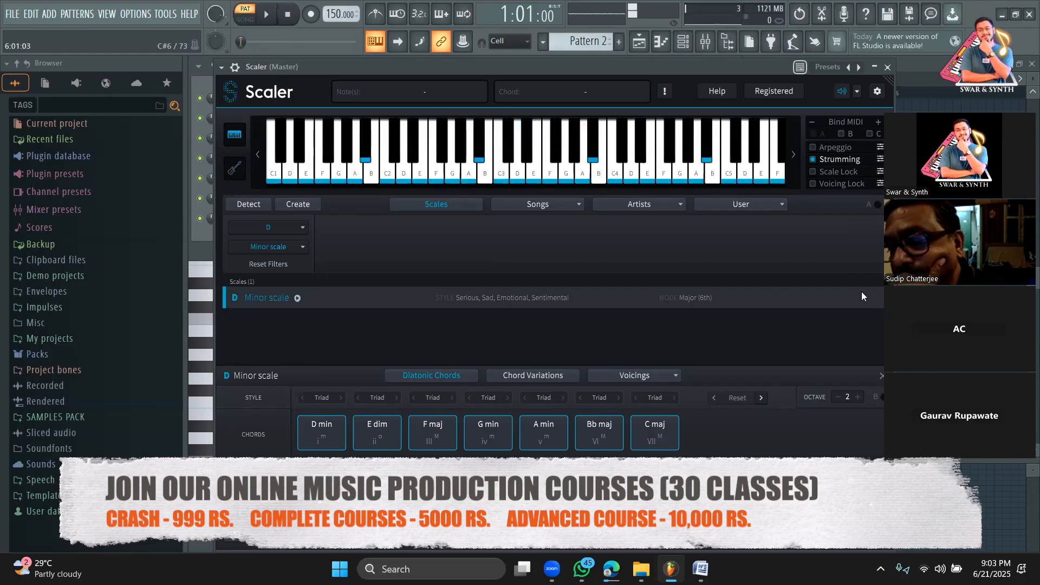
{"action": "left_click", "coordinate": [856, 91]}
{"action": "left_click", "coordinate": [876, 330]}
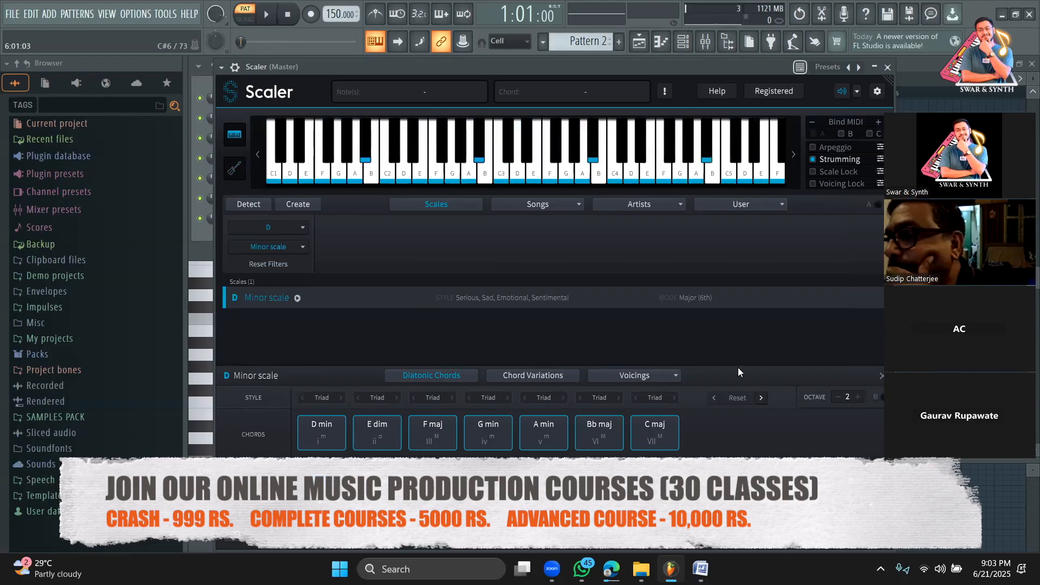
Audition the strummed sound with the D min and C maj progression pads and the diatonic D min and E dim chords
{"action": "left_click", "coordinate": [487, 479]}
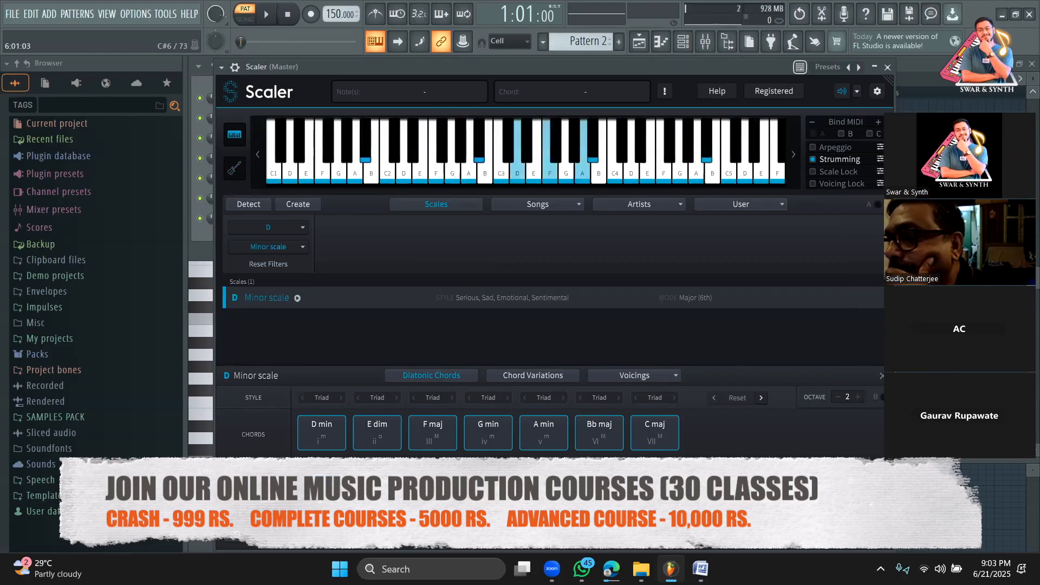
{"action": "left_click", "coordinate": [385, 492]}
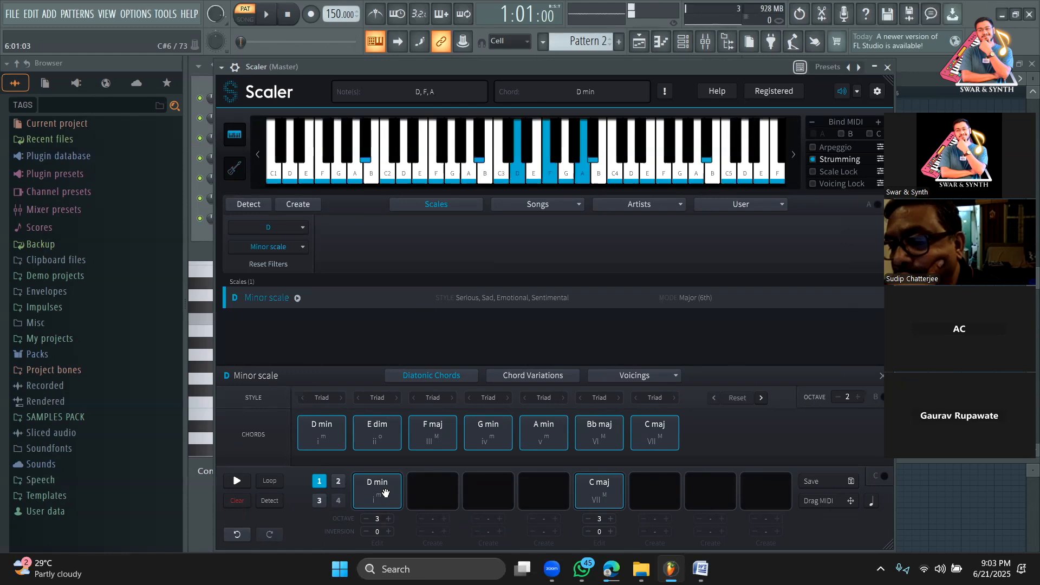
{"action": "left_click", "coordinate": [594, 495]}
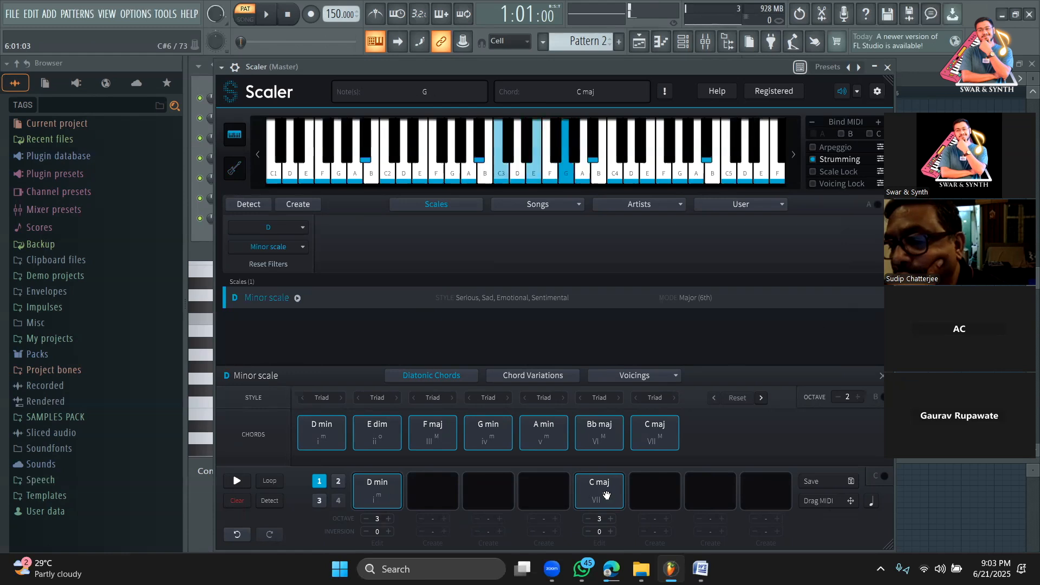
{"action": "left_click", "coordinate": [391, 493]}
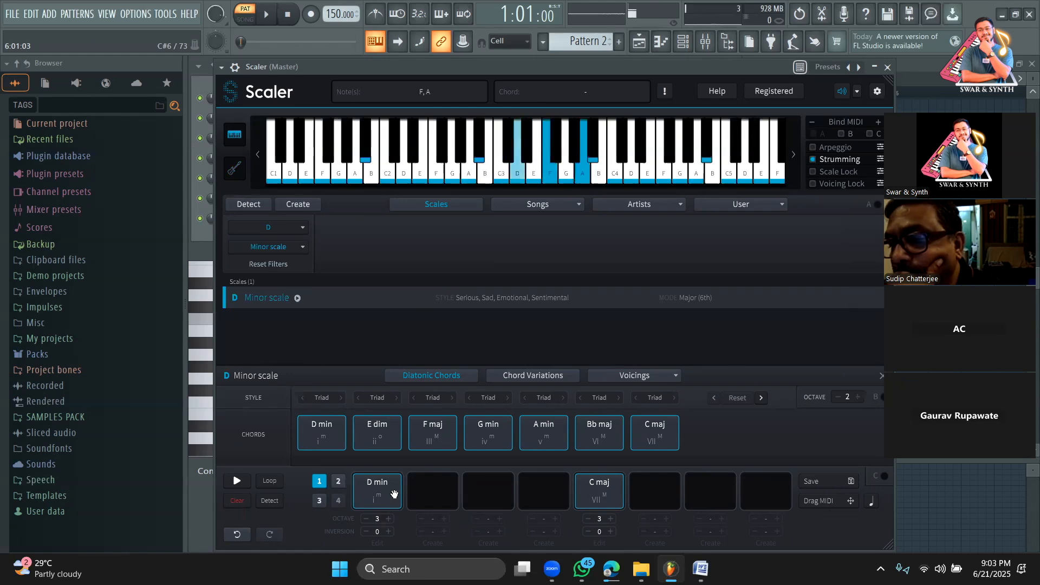
{"action": "left_click", "coordinate": [598, 491]}
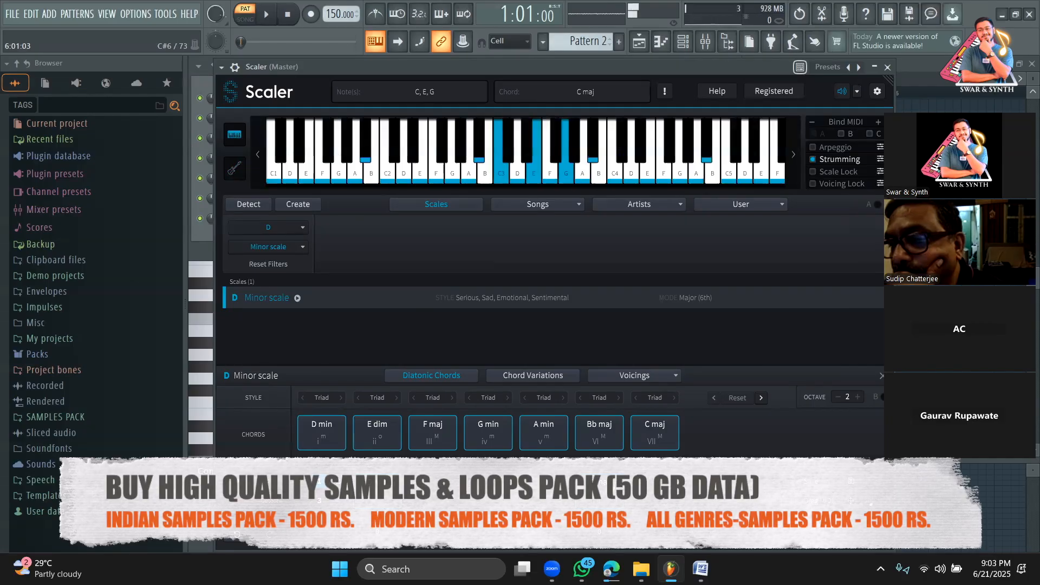
{"action": "left_click", "coordinate": [335, 440]}
{"action": "left_click", "coordinate": [379, 439]}
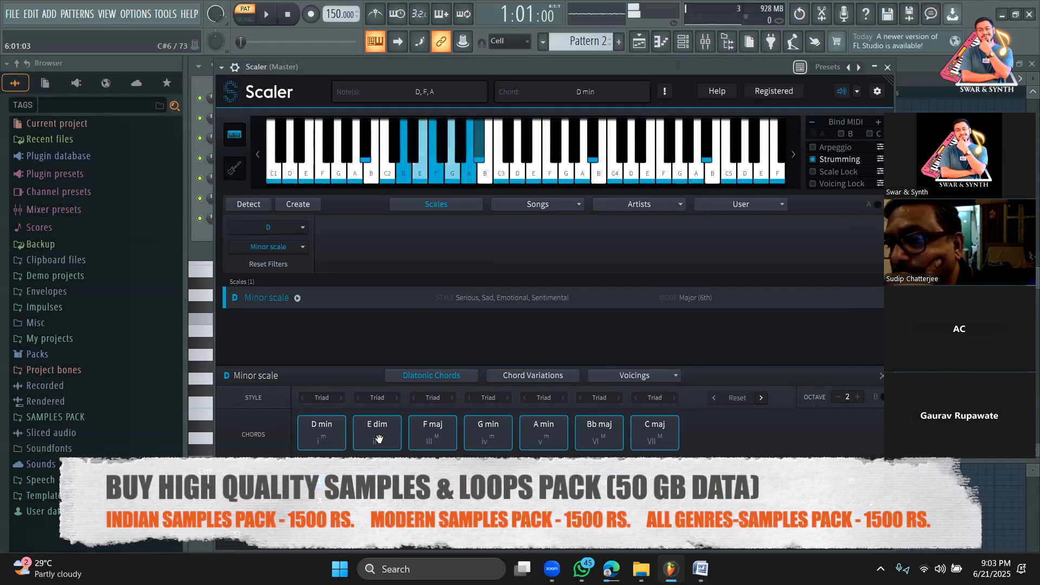
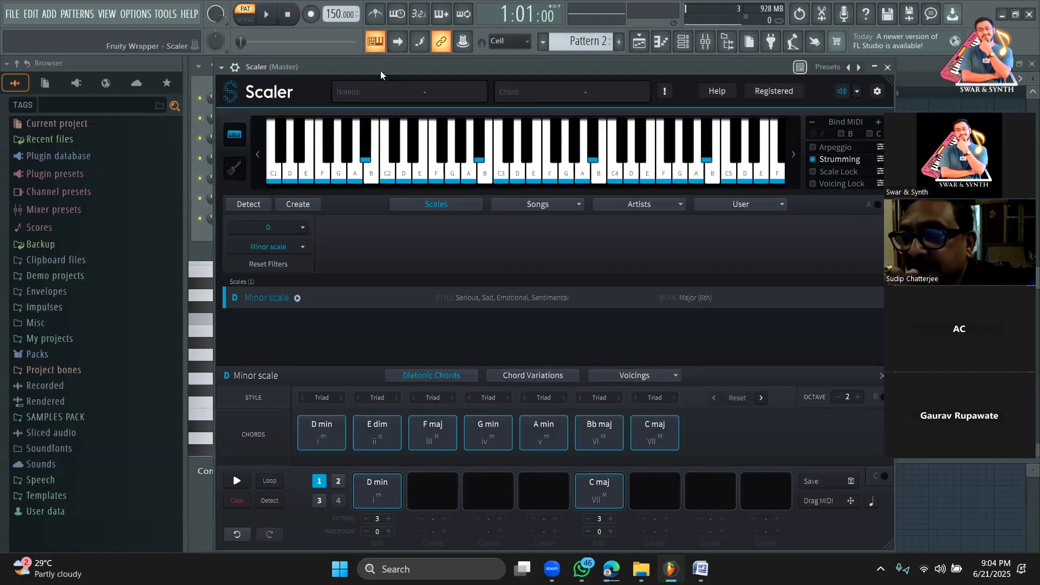
Nudge the Scaler window slightly upward and audition the C maj and D min progression pads and the diatonic F maj chord
{"action": "mouse_move", "coordinate": [383, 71]}
{"action": "left_mouse_down"}
{"action": "mouse_move", "coordinate": [428, 74]}
{"action": "mouse_move", "coordinate": [361, 74]}
{"action": "mouse_move", "coordinate": [386, 70]}
{"action": "left_mouse_up"}
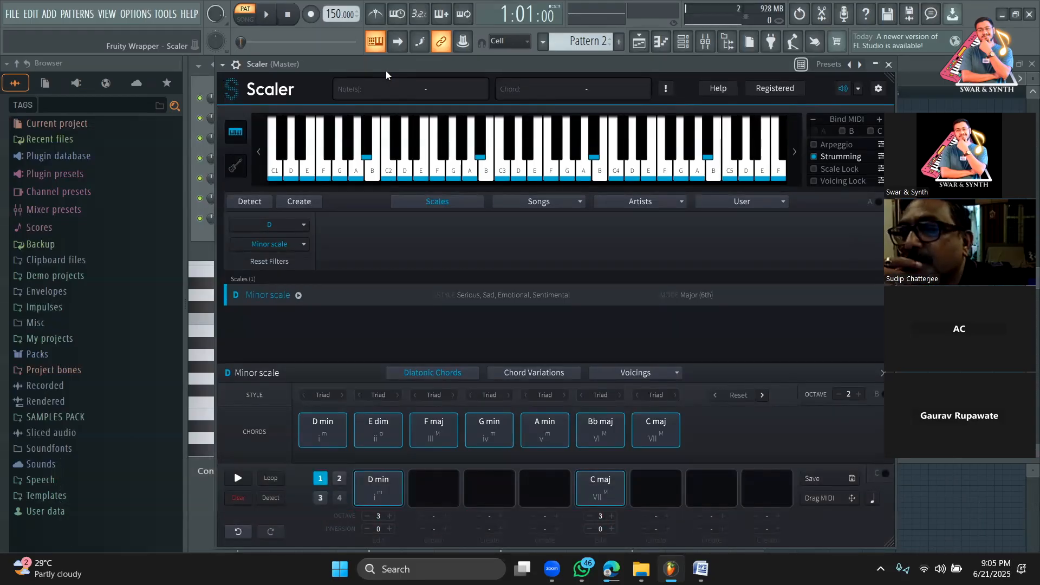
{"action": "left_click", "coordinate": [587, 495]}
{"action": "left_click", "coordinate": [382, 493]}
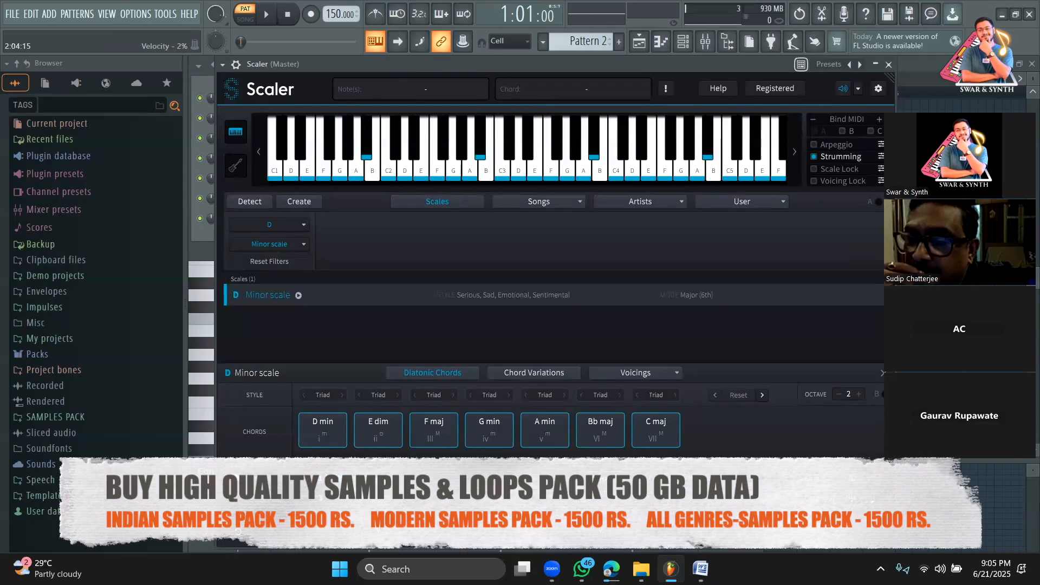
{"action": "left_click", "coordinate": [439, 437]}
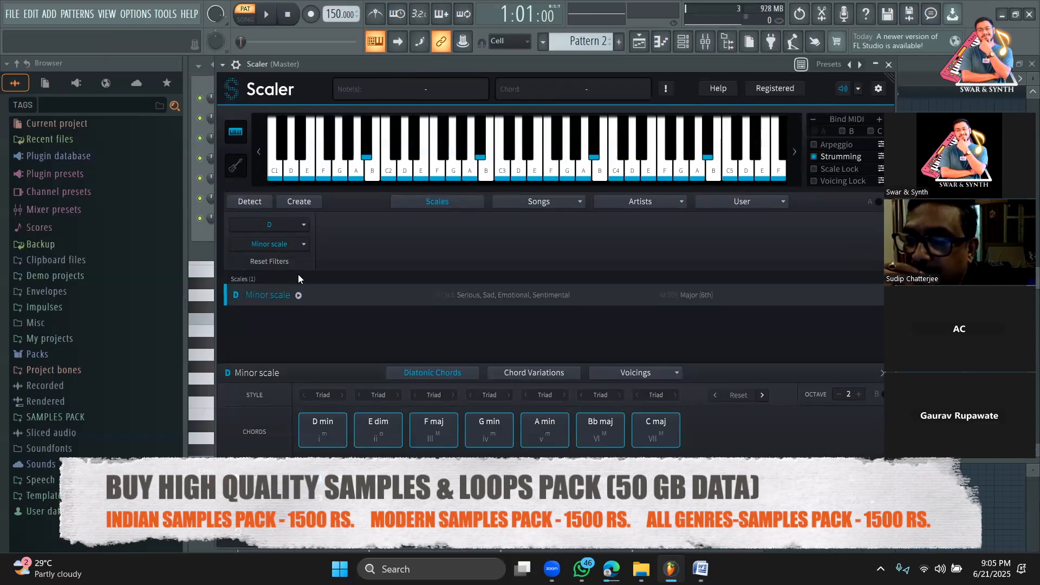
Bring the playlist to the front, switch to the Edge browser, and open a new tab
{"action": "left_click", "coordinate": [208, 235]}
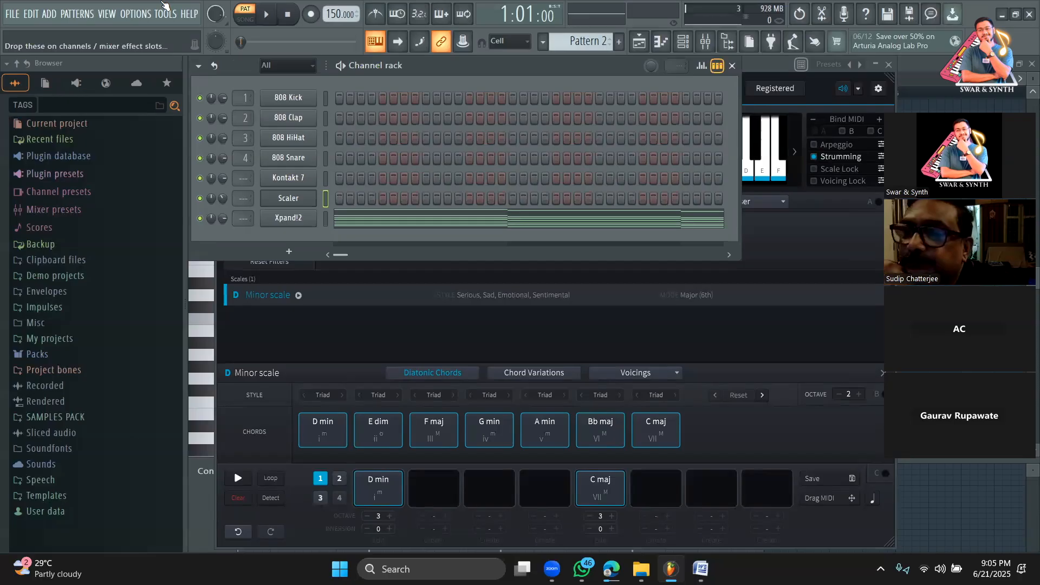
{"action": "left_click", "coordinate": [645, 51]}
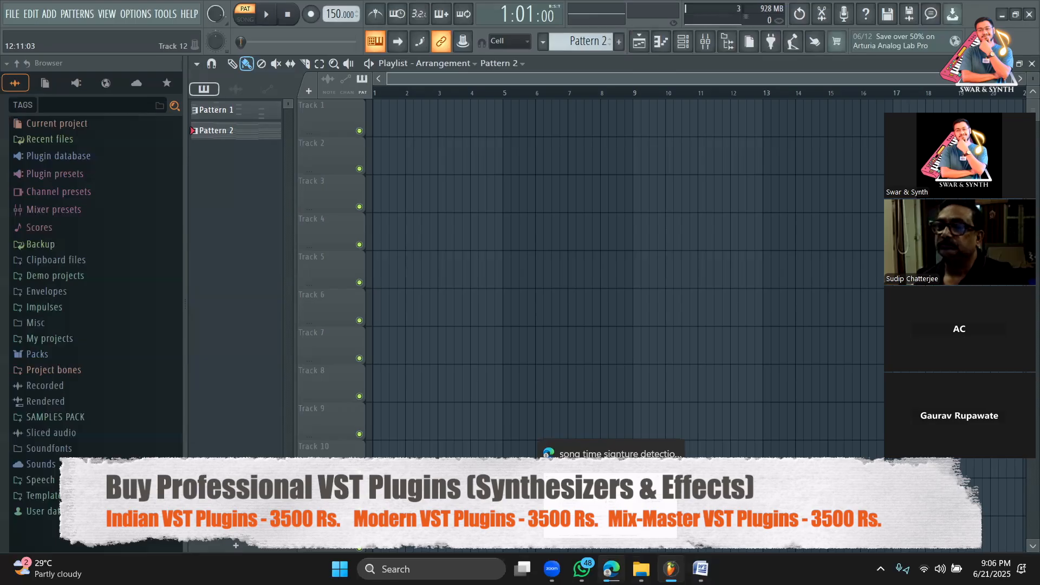
{"action": "left_click", "coordinate": [610, 504]}
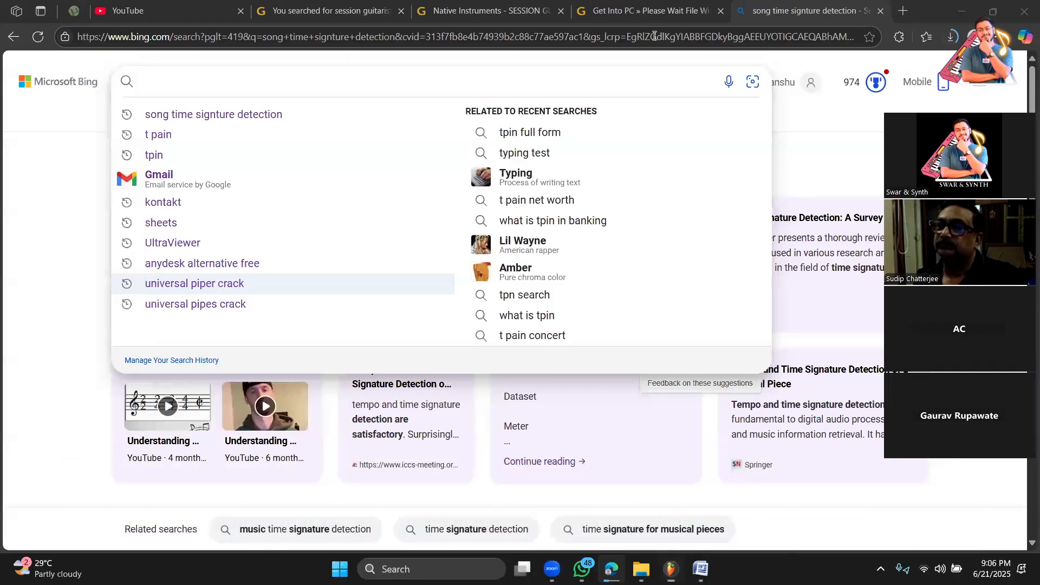
{"action": "key", "text": "ctrl+t"}
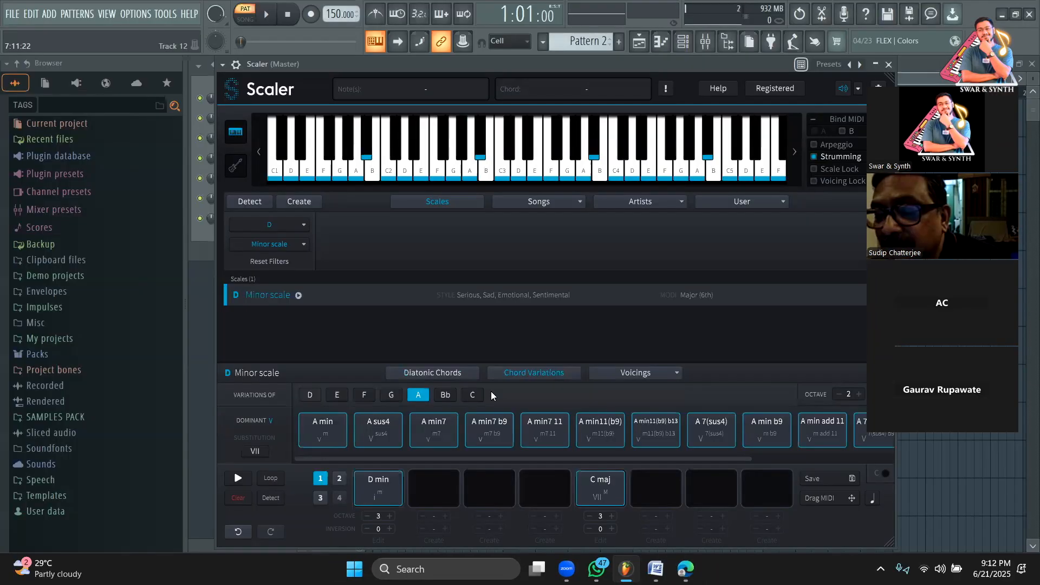
Compare Scaler's diatonic chords with the chord variations of D, and audition the D min variation
{"action": "left_click", "coordinate": [515, 378]}
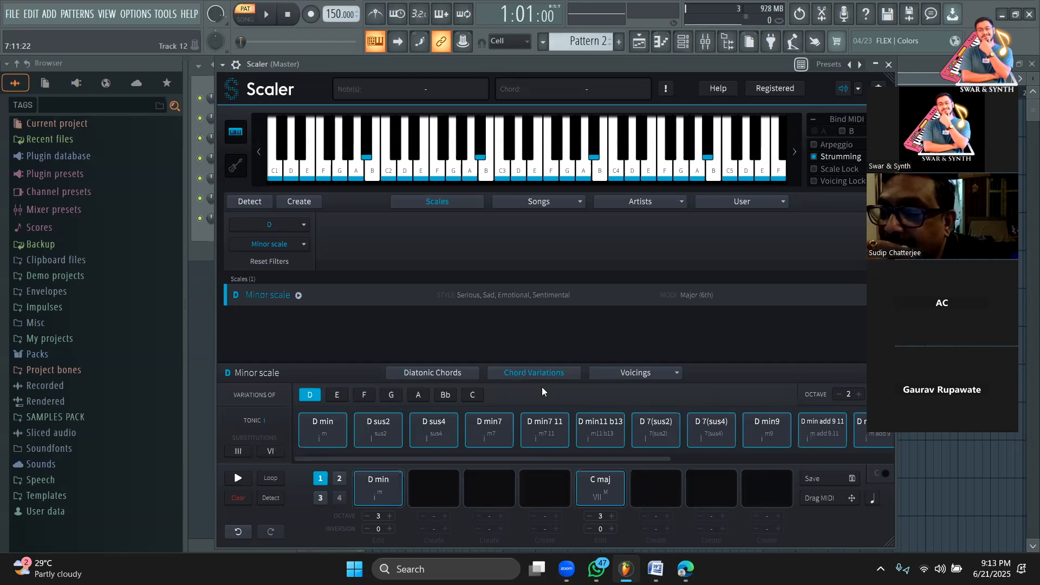
{"action": "left_click", "coordinate": [447, 374]}
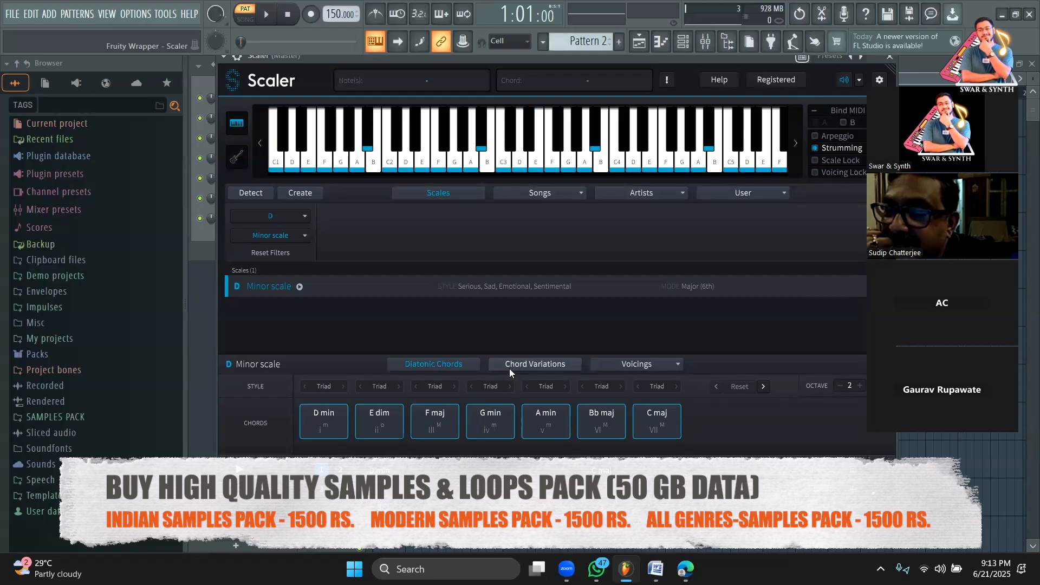
{"action": "left_click", "coordinate": [509, 368]}
{"action": "left_click_drag", "start_coordinate": [570, 450], "coordinate": [345, 453]}
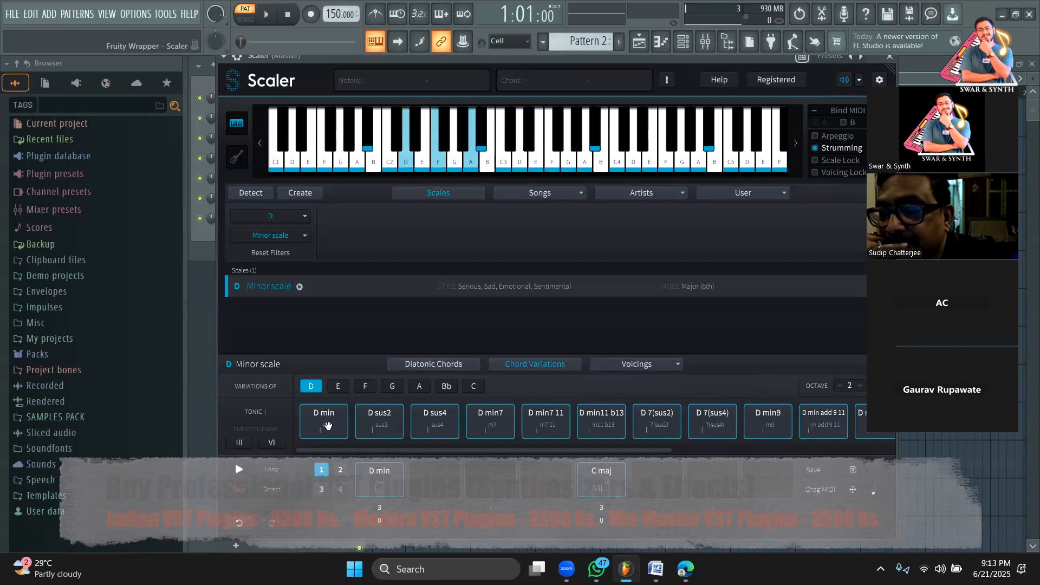
Switch to the Edge browser and read the chords on the Indichords page for Chhaiya Chhaiya
{"action": "left_click", "coordinate": [685, 568]}
{"action": "scroll", "coordinate": [525, 428], "scroll_direction": "up", "scroll_amount": 4}
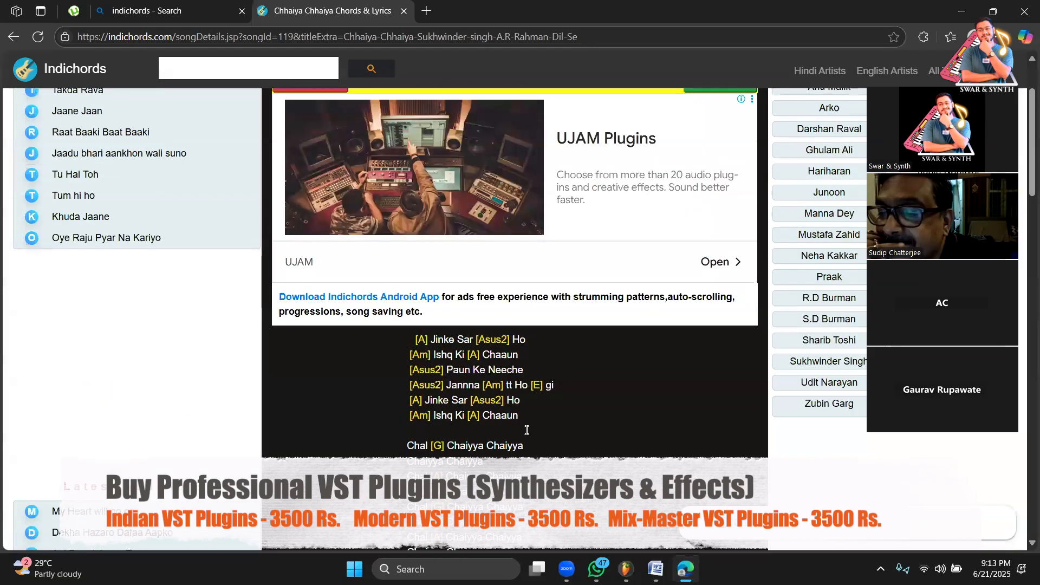
{"action": "scroll", "coordinate": [515, 183], "scroll_direction": "down", "scroll_amount": 1}
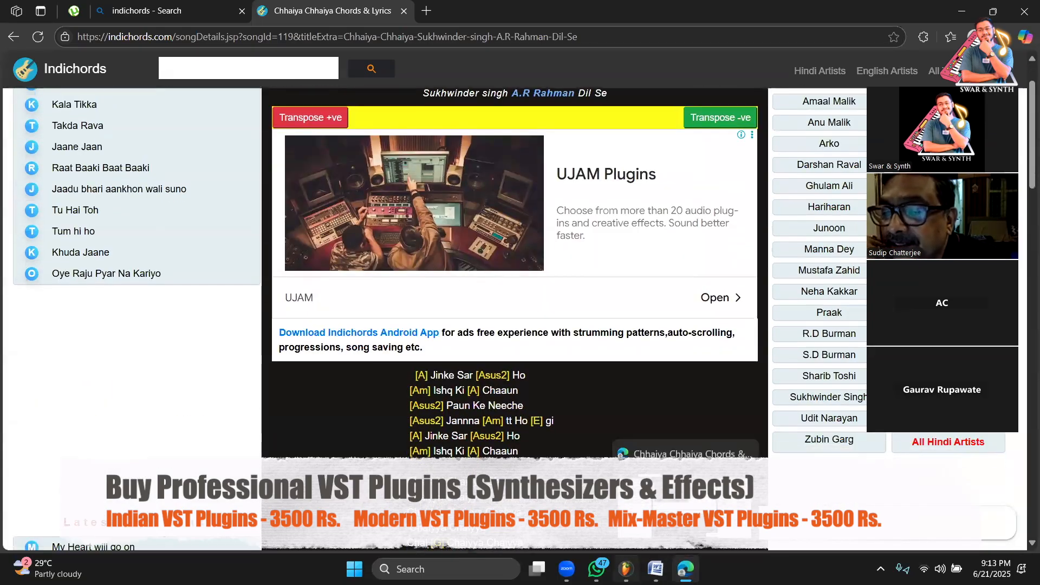
Switch back to FL Studio, filter Scaler's scales to A and Major scale, and load the A Major scale
{"action": "left_click", "coordinate": [626, 568]}
{"action": "left_click", "coordinate": [285, 213]}
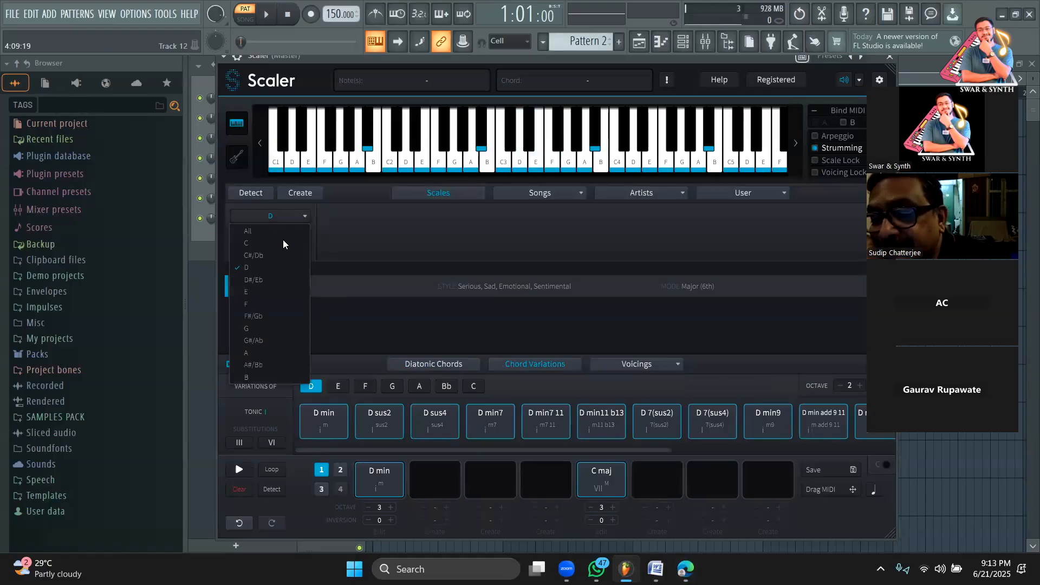
{"action": "left_click", "coordinate": [255, 354]}
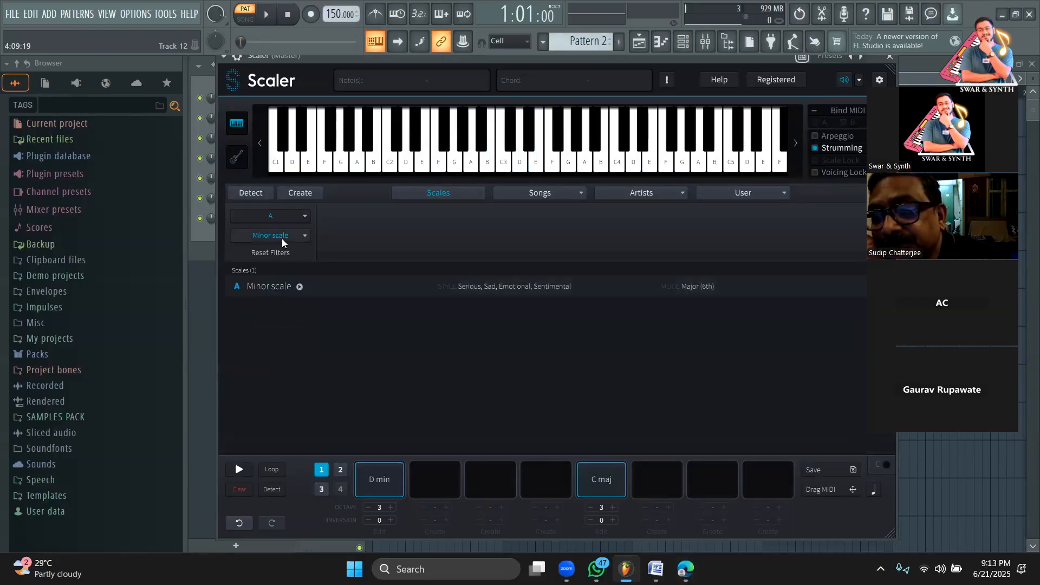
{"action": "left_click", "coordinate": [281, 238]}
{"action": "left_click", "coordinate": [278, 177]}
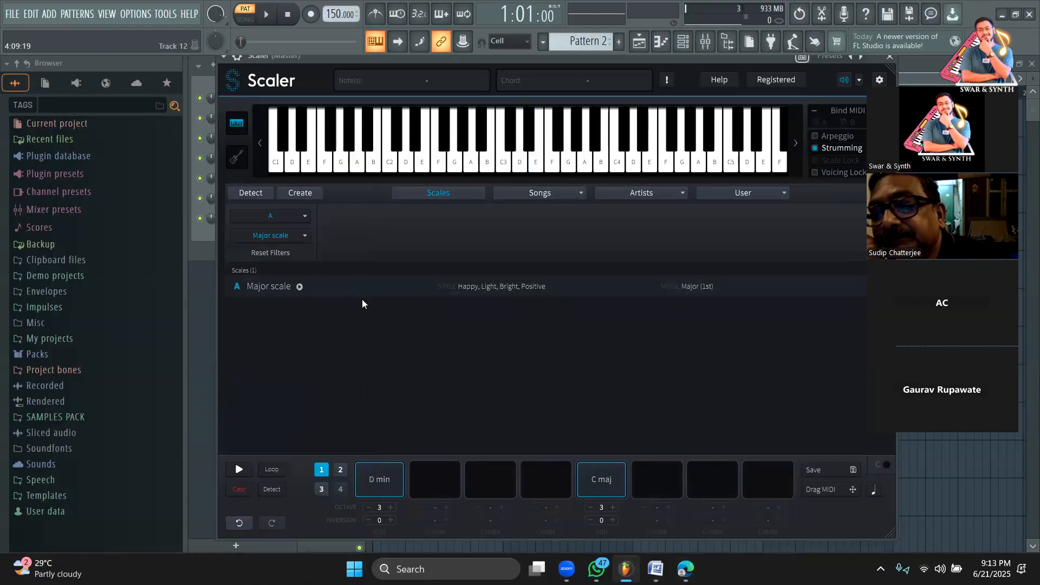
{"action": "left_click", "coordinate": [363, 285]}
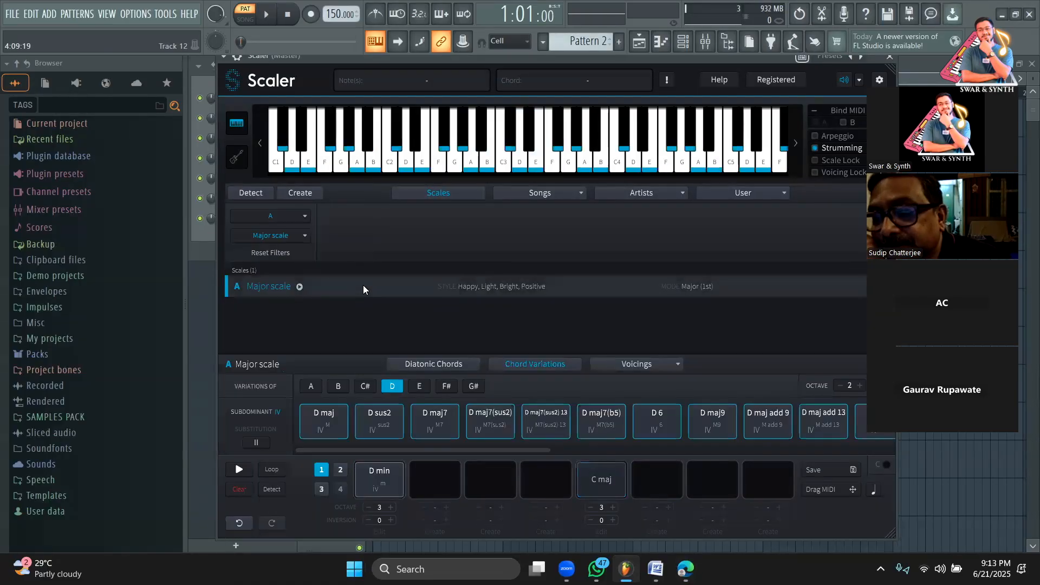
Show the chord variations of A in the A Major scale and audition A sus2 and A maj7
{"action": "left_click", "coordinate": [311, 386]}
{"action": "left_click", "coordinate": [387, 415]}
{"action": "scroll", "coordinate": [374, 425], "scroll_direction": "right", "scroll_amount": 3}
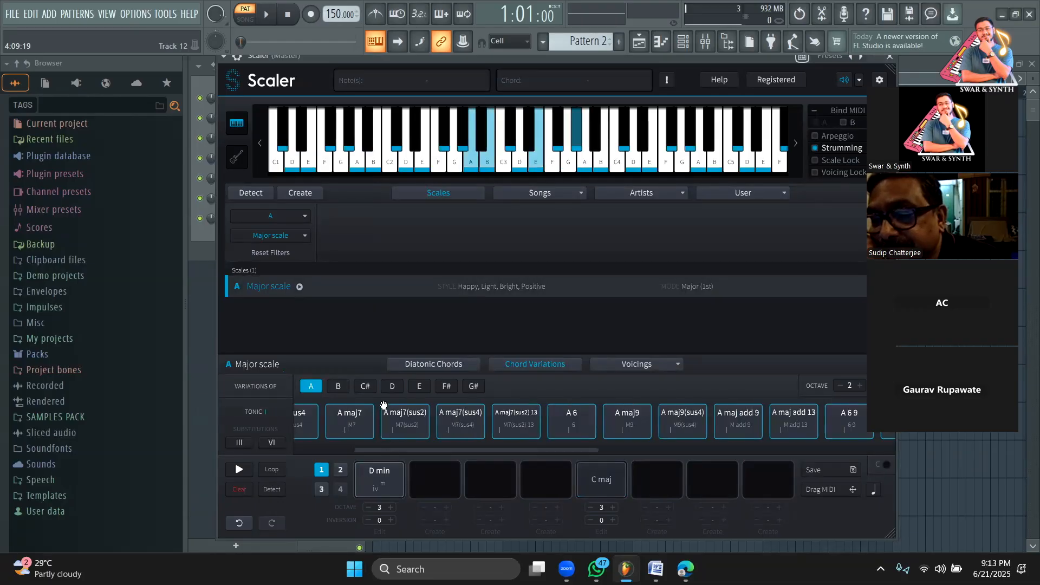
{"action": "left_click", "coordinate": [353, 432]}
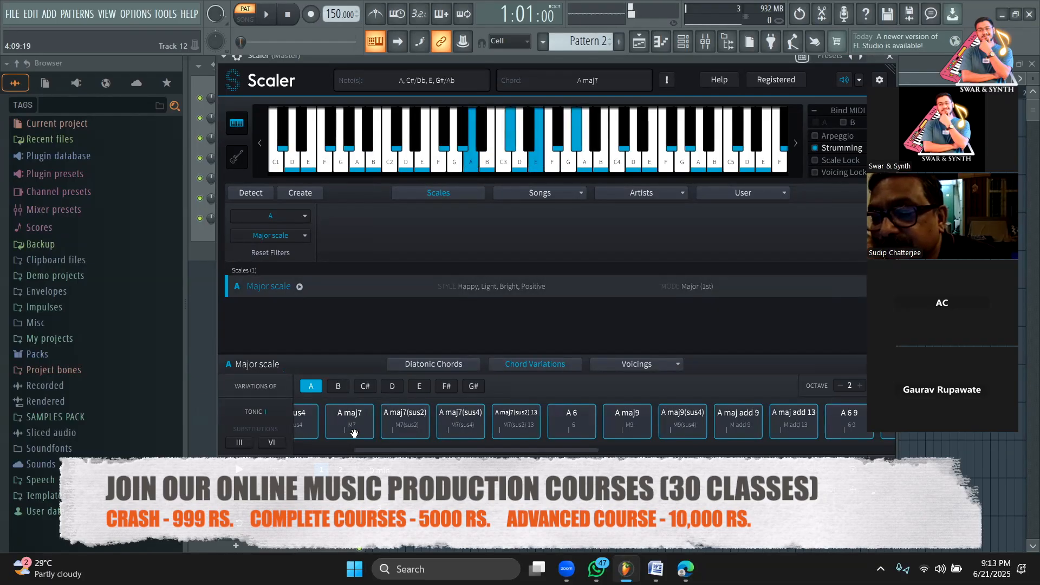
{"action": "scroll", "coordinate": [357, 432], "scroll_direction": "left", "scroll_amount": 3}
{"action": "left_click", "coordinate": [383, 425]}
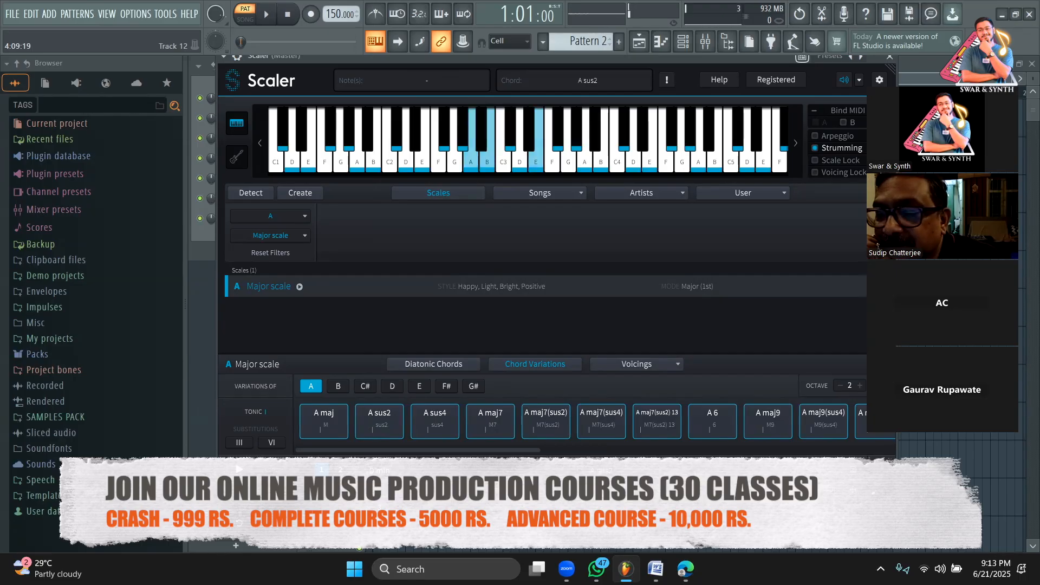
Place the diatonic A maj chord in the progression's first slot and the A sus2 variation in its fifth
{"action": "left_click", "coordinate": [443, 364]}
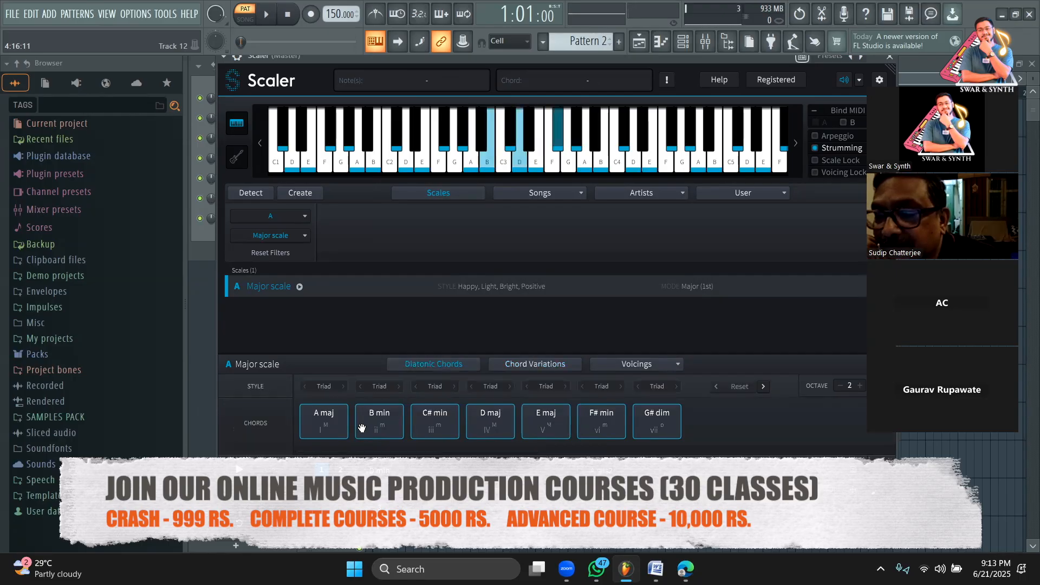
{"action": "left_click", "coordinate": [549, 367]}
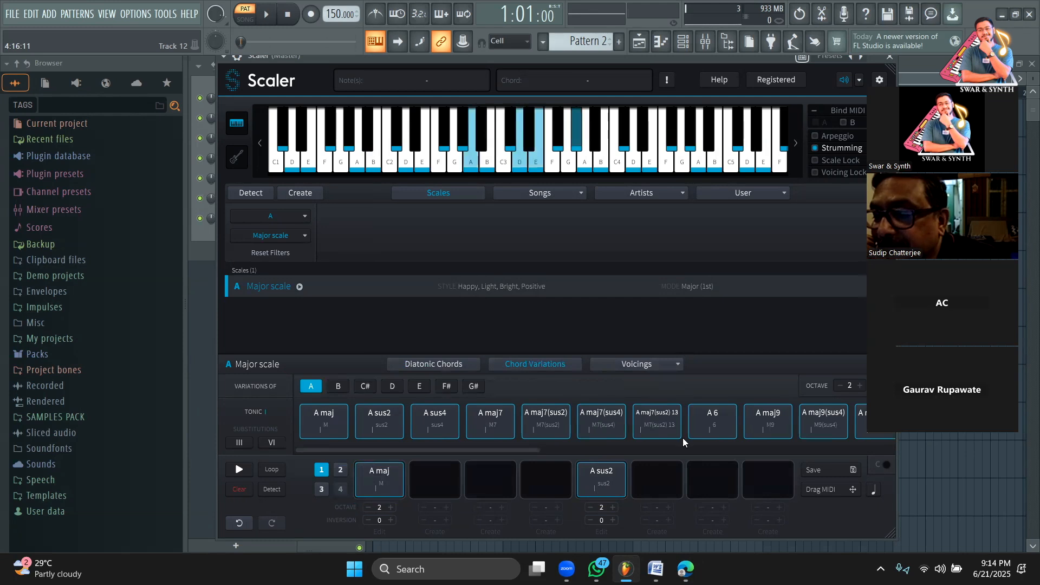
Look through the full range of chord variations of A and compare them with the scale's diatonic chords
{"action": "left_click_drag", "start_coordinate": [522, 441], "coordinate": [872, 443]}
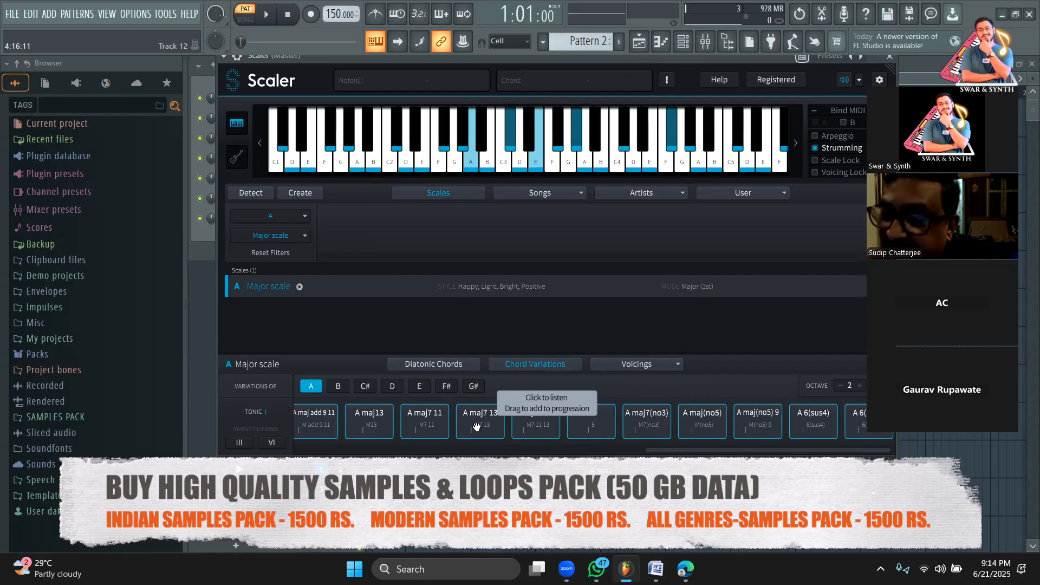
{"action": "left_click_drag", "start_coordinate": [730, 451], "coordinate": [335, 447]}
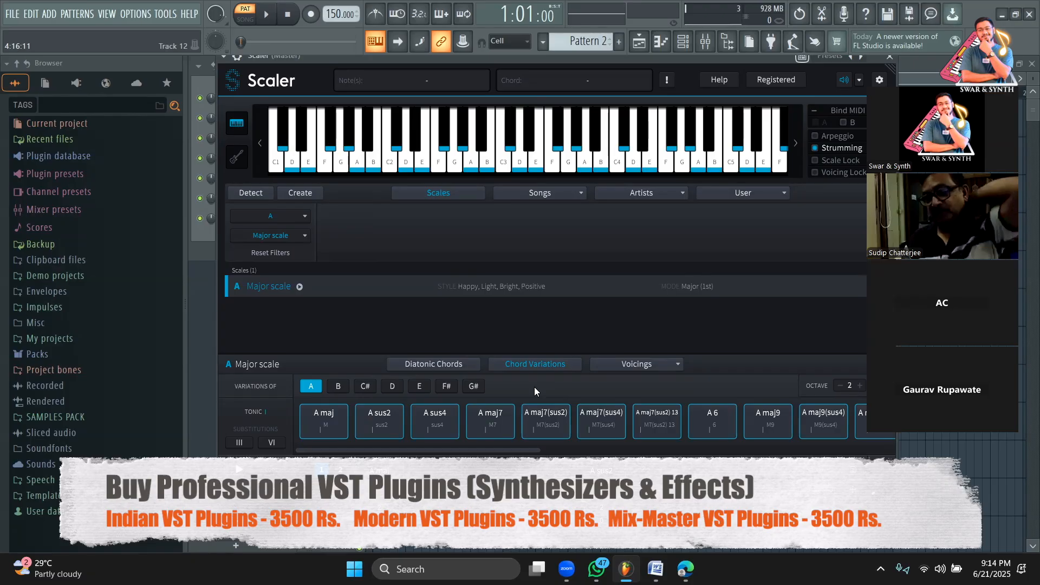
{"action": "left_click", "coordinate": [466, 362]}
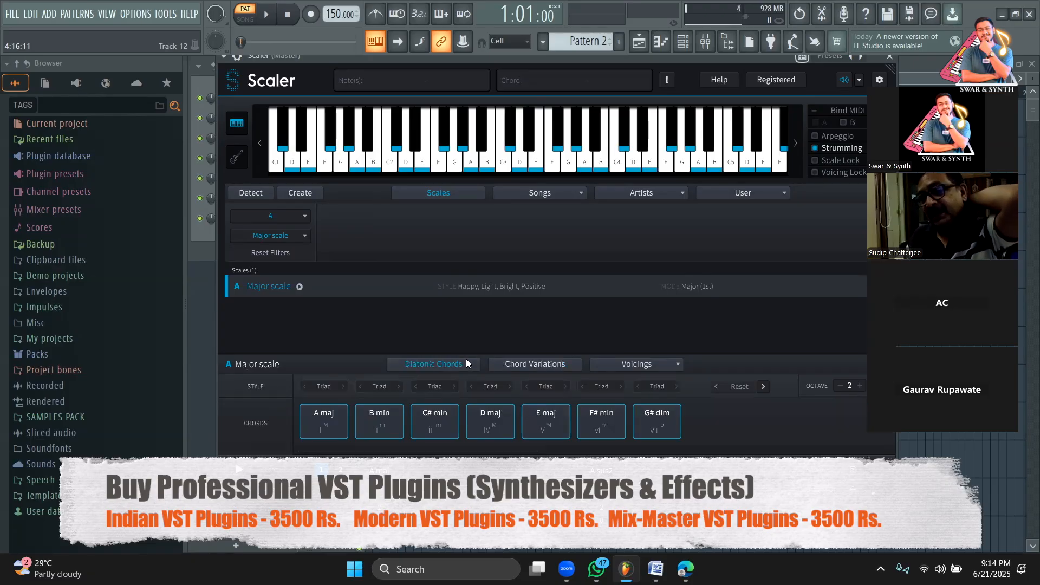
{"action": "left_click", "coordinate": [525, 367]}
{"action": "left_click", "coordinate": [436, 365]}
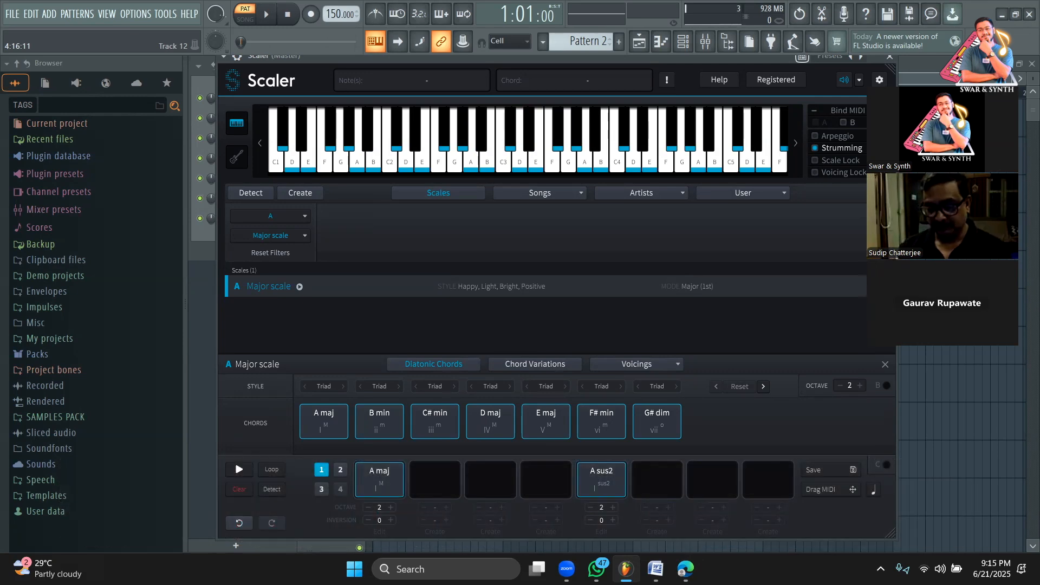
{"action": "mouse_move", "coordinate": [57, 568]}
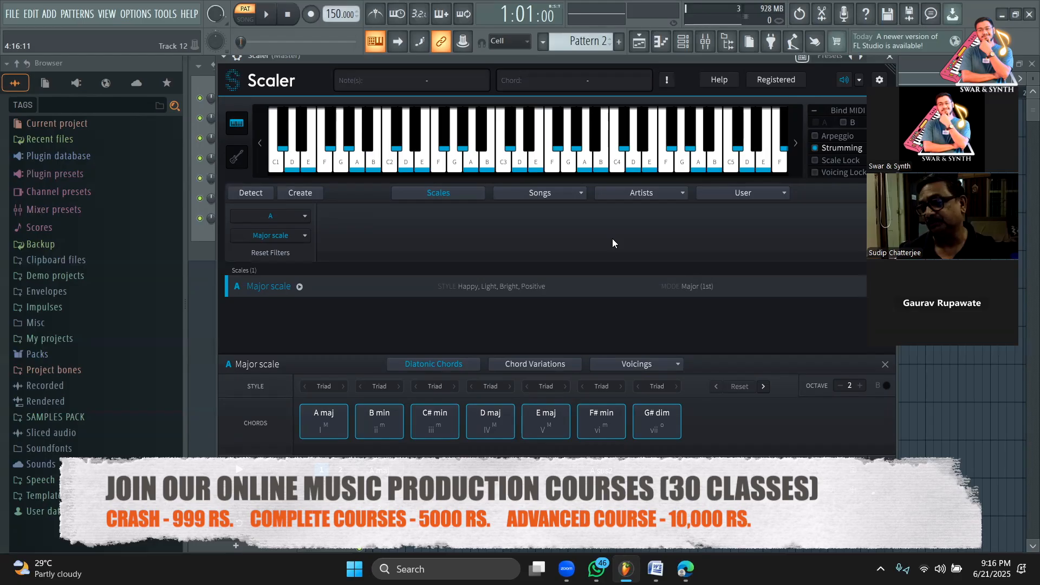
Audition the A sus2 and A sus4 chords among the chord variations of A
{"action": "left_click", "coordinate": [518, 364]}
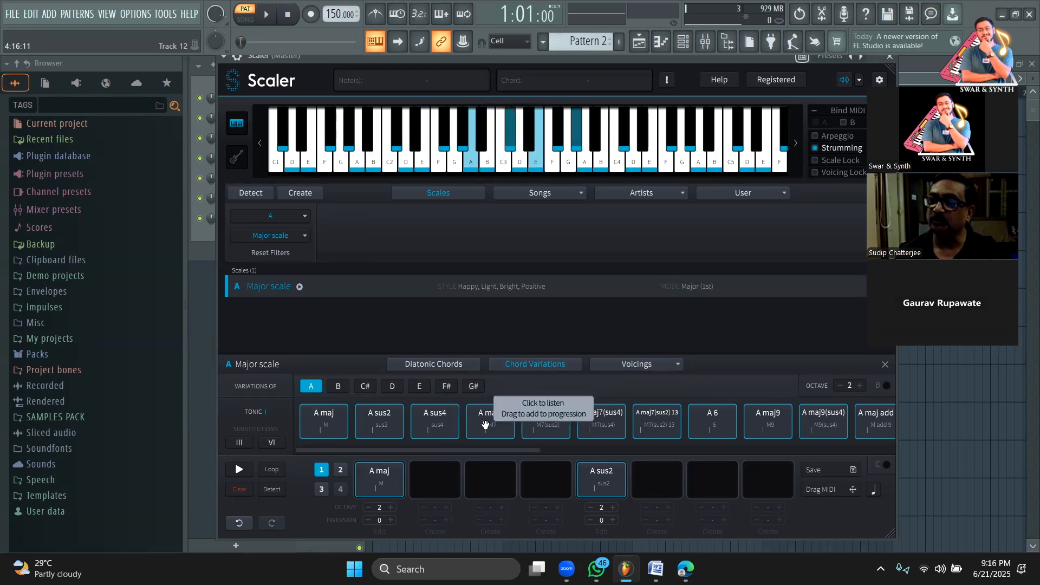
{"action": "left_click", "coordinate": [378, 415]}
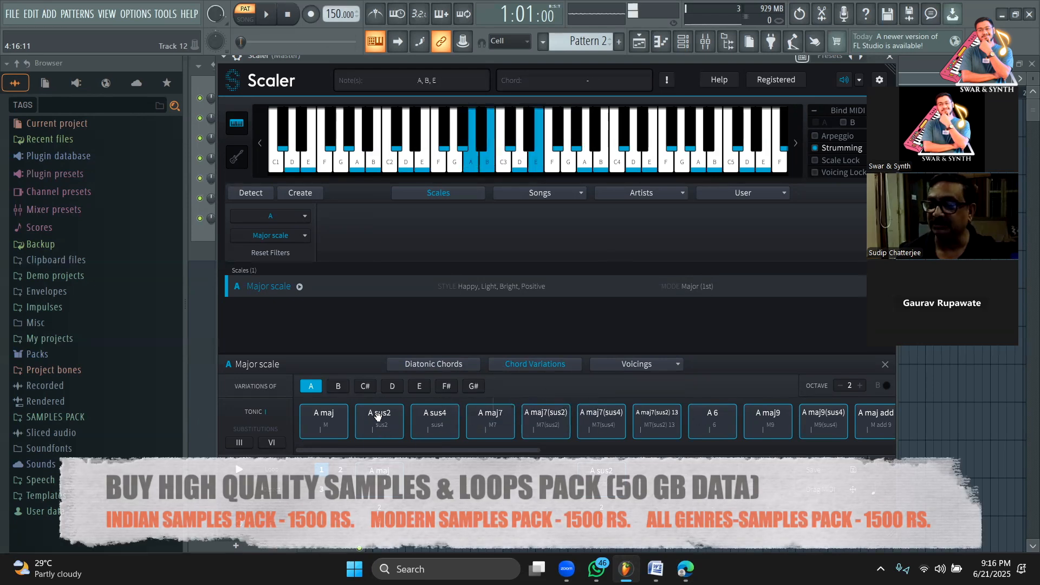
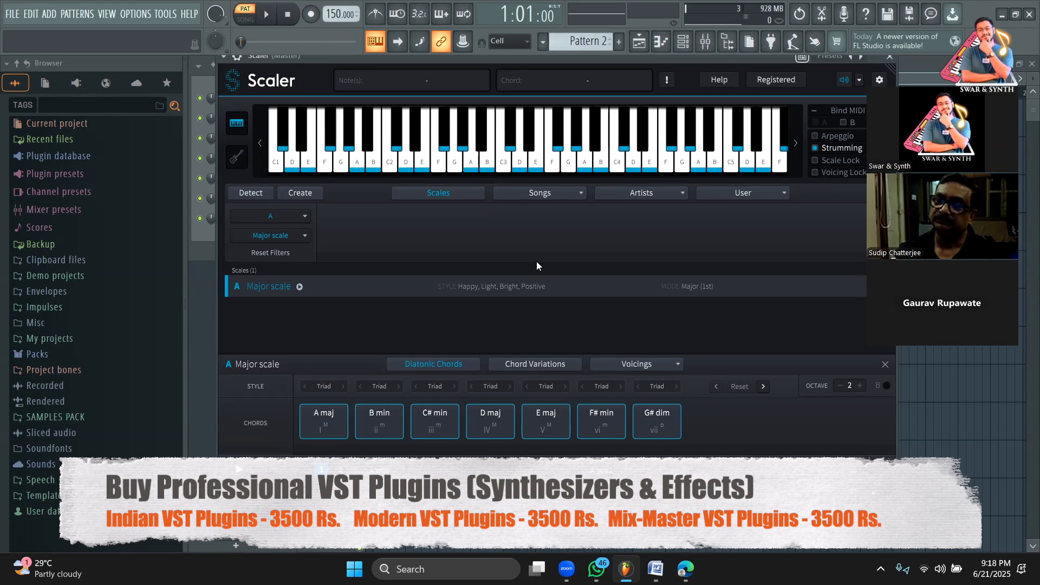
{"action": "left_click", "coordinate": [506, 366]}
{"action": "left_click", "coordinate": [400, 415]}
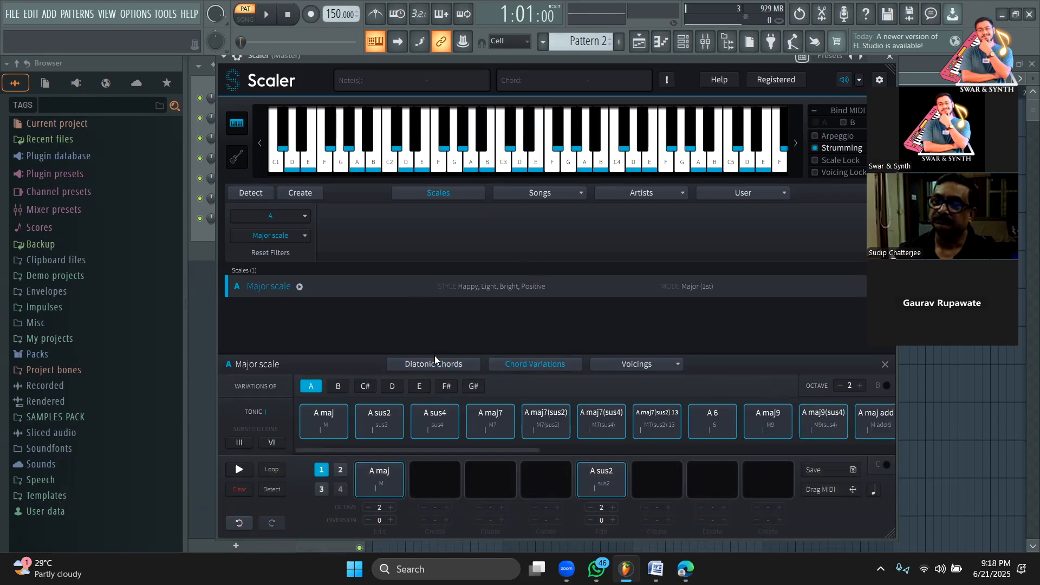
{"action": "left_click", "coordinate": [377, 418]}
{"action": "left_click", "coordinate": [453, 434]}
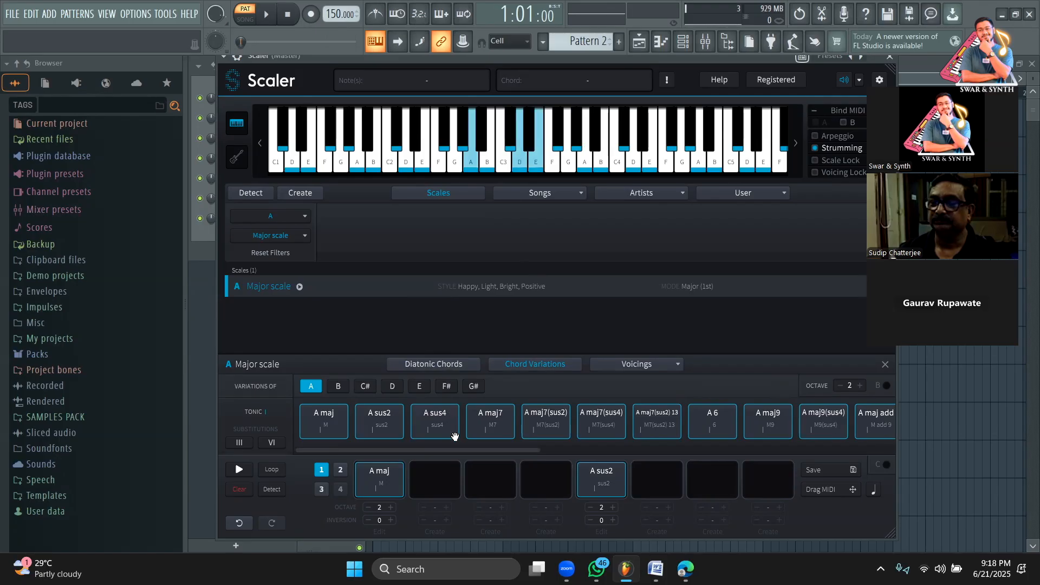
Compare the diatonic A maj and B min chords with the A sus2 variation by auditioning them
{"action": "left_click", "coordinate": [438, 365]}
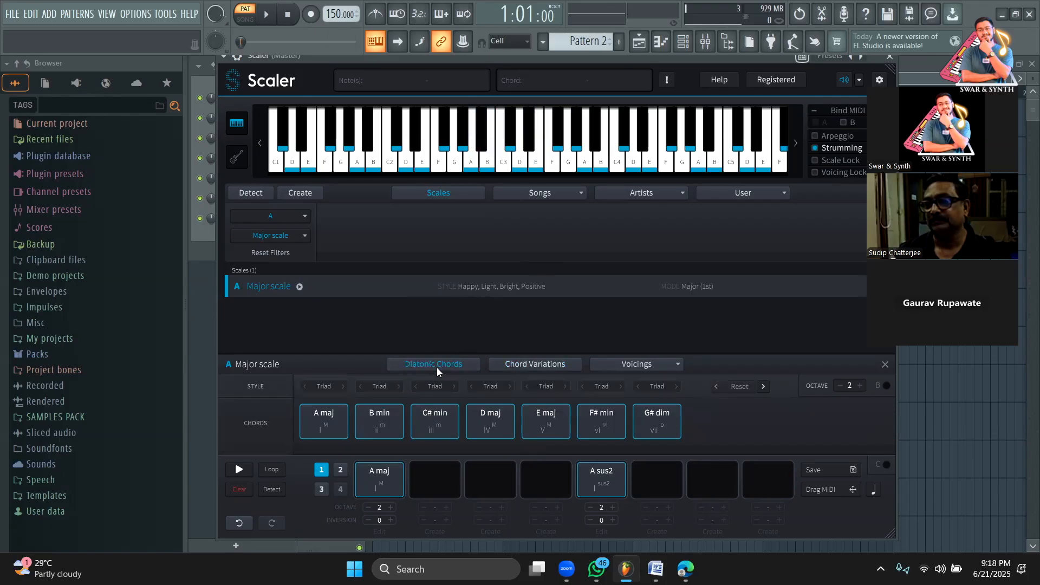
{"action": "left_click", "coordinate": [319, 419]}
{"action": "left_click", "coordinate": [379, 425]}
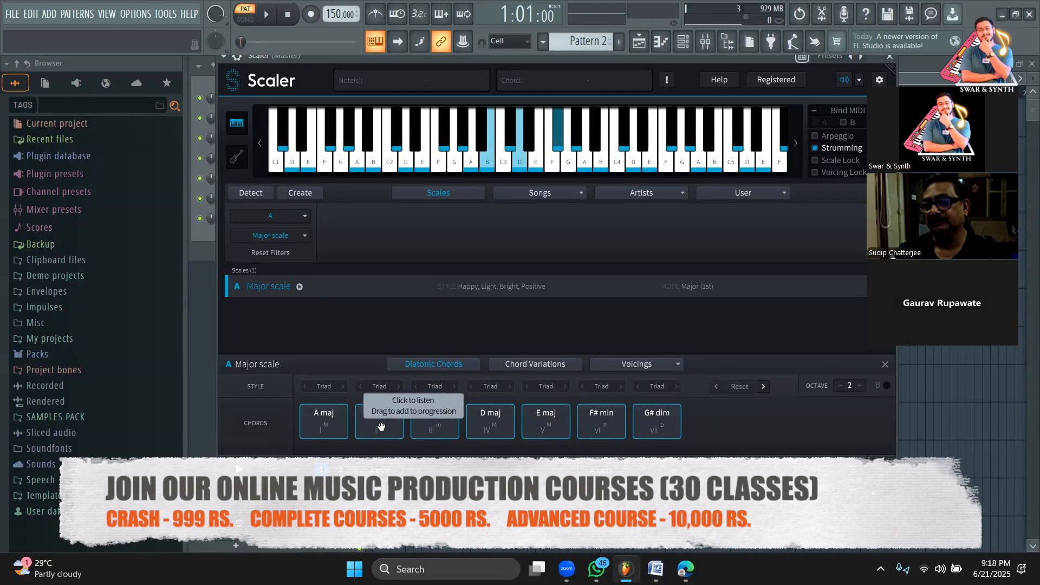
{"action": "left_click", "coordinate": [514, 367]}
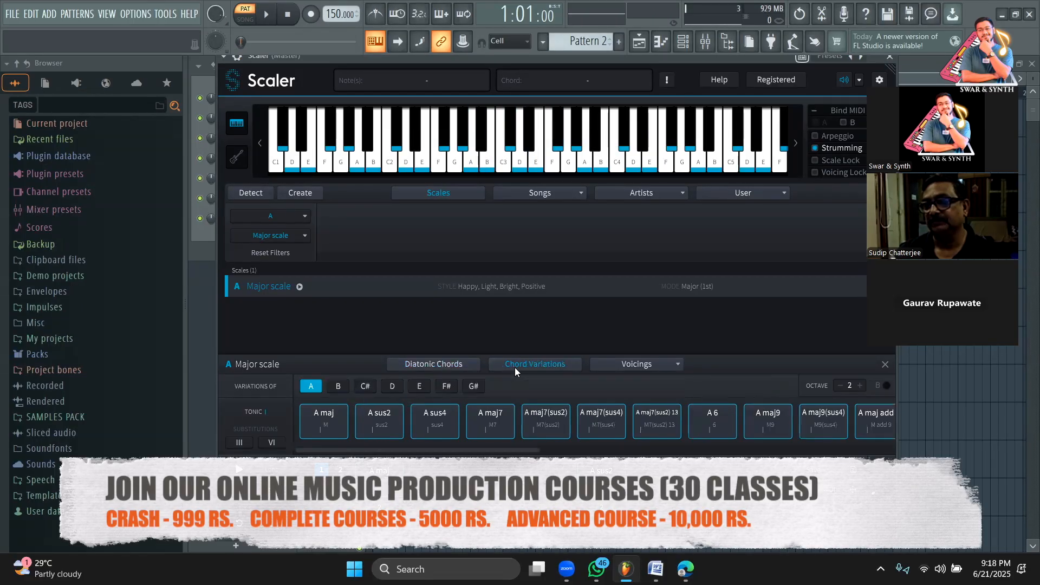
{"action": "left_click", "coordinate": [394, 422]}
{"action": "left_click", "coordinate": [394, 426]}
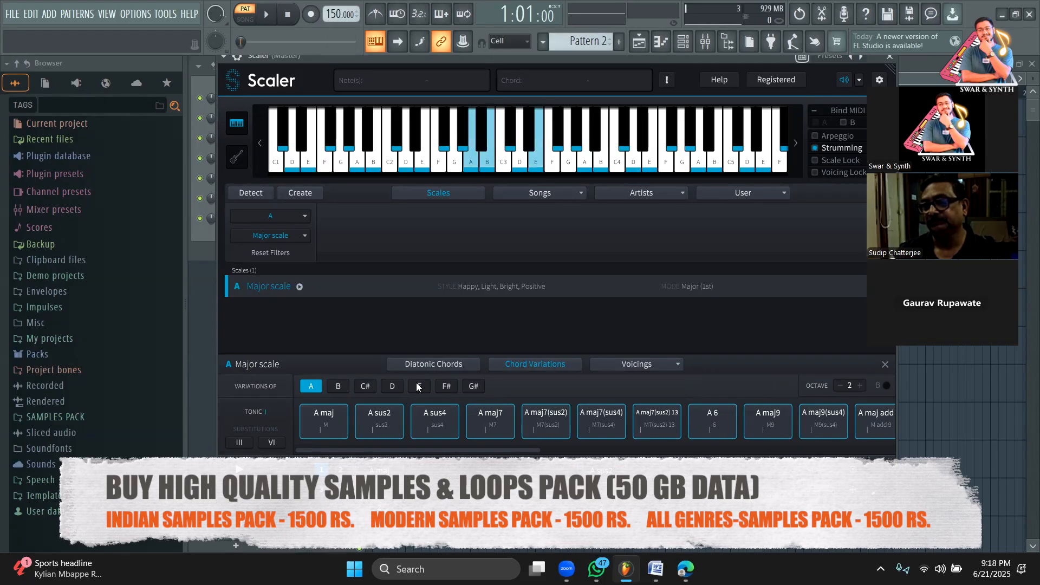
Audition the diatonic A maj chord and move the Scaler window aside to uncover the channel rack
{"action": "left_click", "coordinate": [438, 362]}
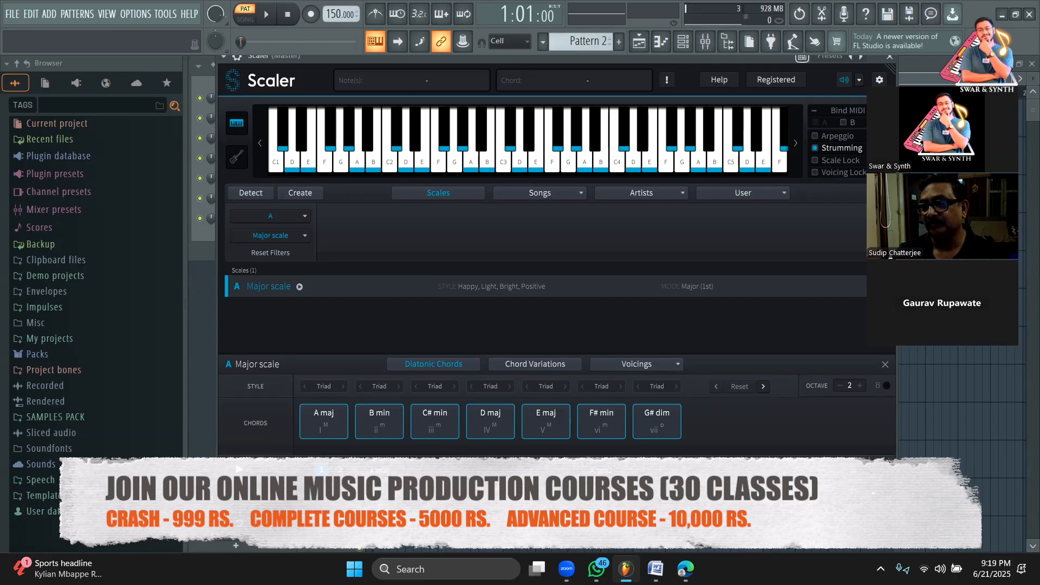
{"action": "left_click", "coordinate": [326, 416]}
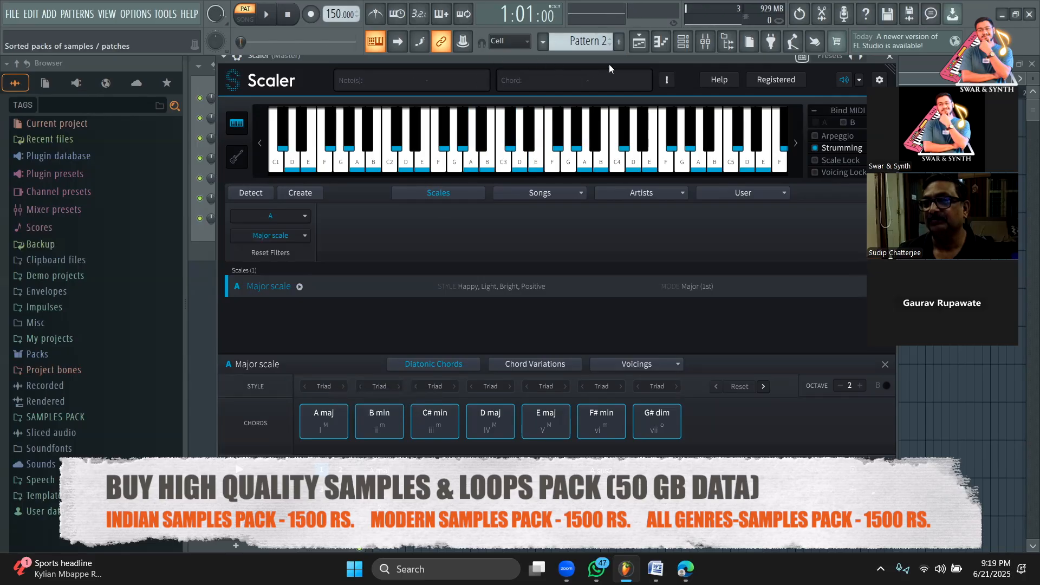
{"action": "left_click_drag", "start_coordinate": [607, 59], "coordinate": [866, 67]}
{"action": "left_click", "coordinate": [583, 447]}
Try to transfer the progression's A maj chord to the Xpand!2 channel
{"action": "left_click", "coordinate": [287, 220]}
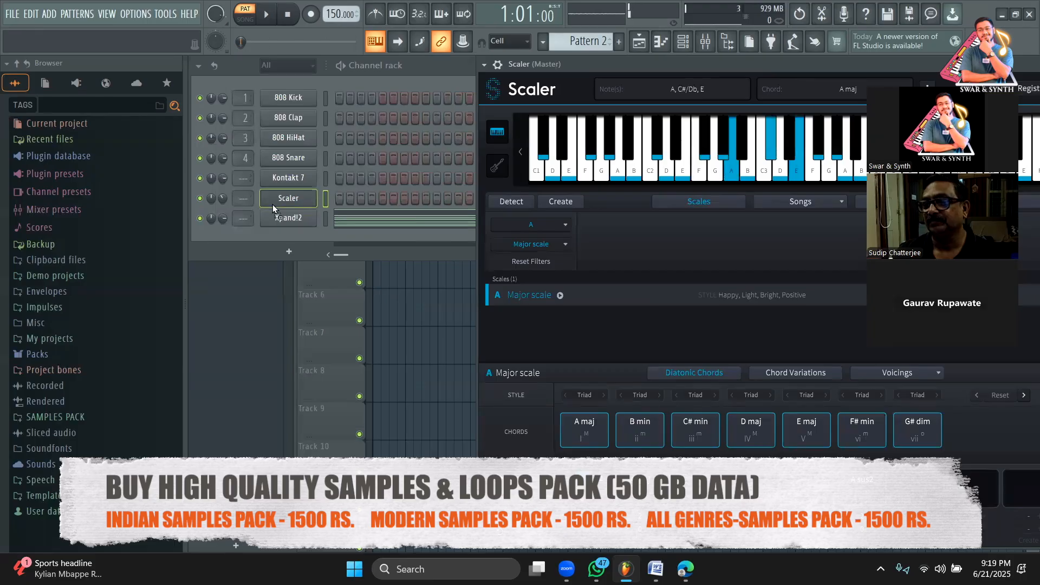
{"action": "left_click_drag", "start_coordinate": [641, 490], "coordinate": [292, 223]}
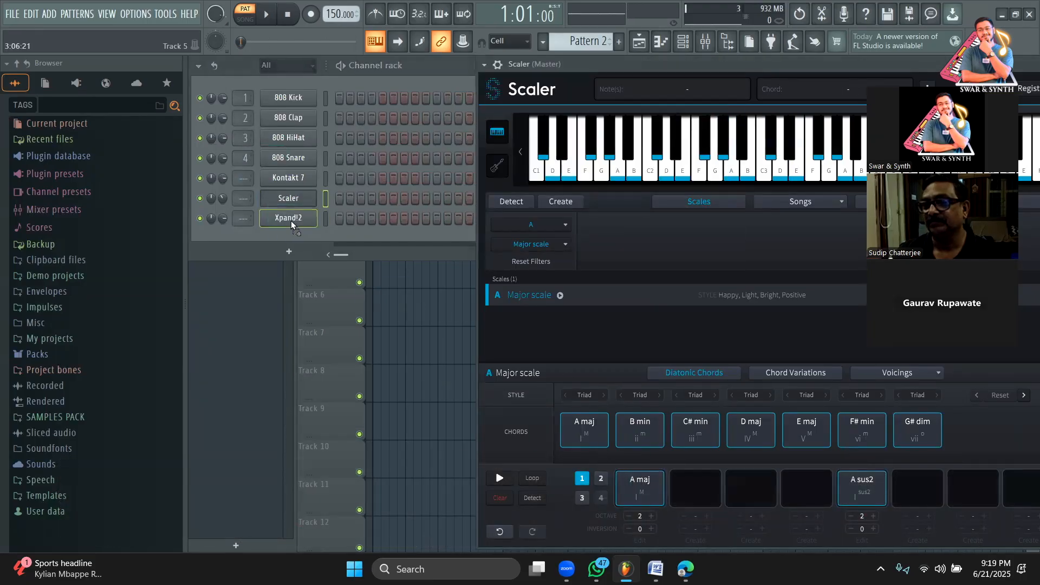
{"action": "left_click", "coordinate": [294, 223]}
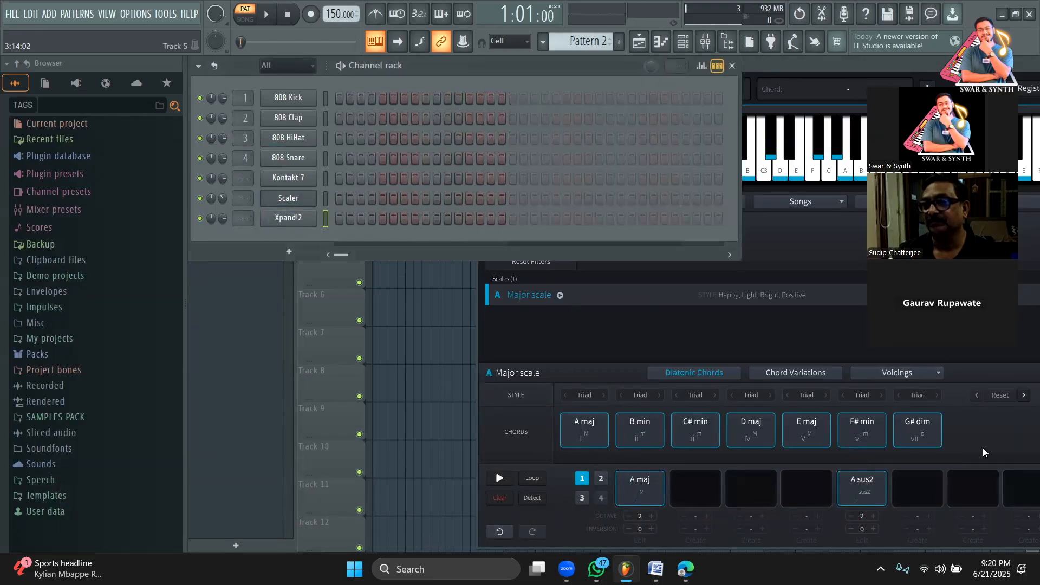
Transfer the Scaler progression as MIDI to the Xpand!2 channel and open its notes in the piano roll
{"action": "left_click", "coordinate": [812, 83]}
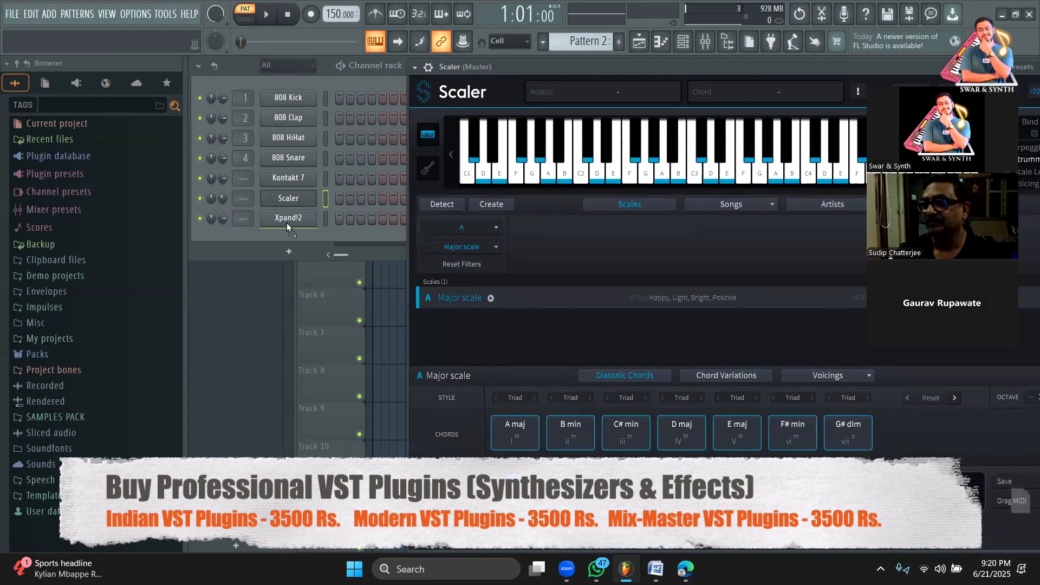
{"action": "left_click", "coordinate": [367, 224]}
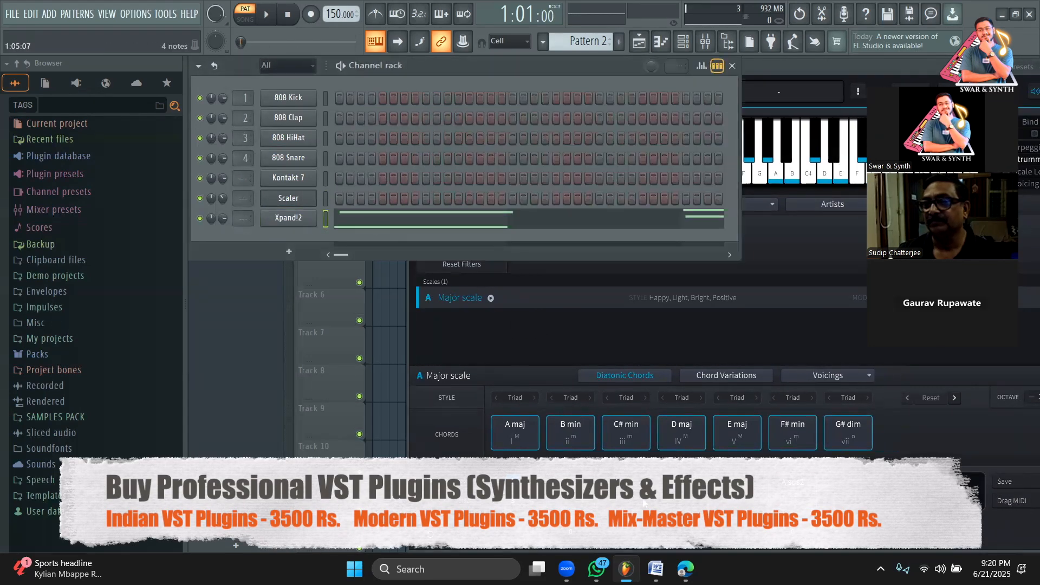
{"action": "left_click", "coordinate": [392, 218]}
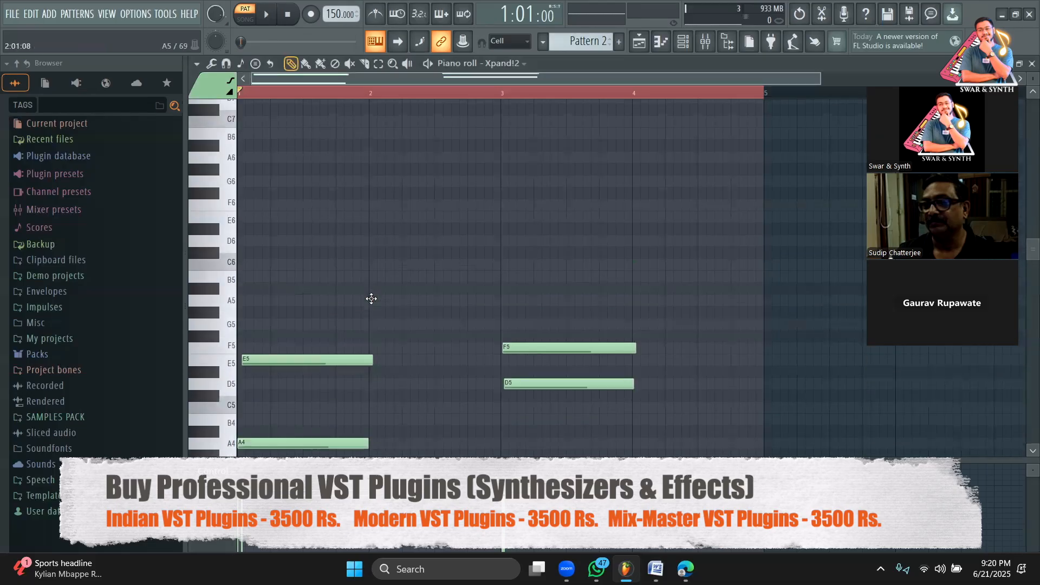
Delete the existing Scaler channel and load a new instance of the Plugin Boutique Scaler VST from the generator plugins
{"action": "left_click", "coordinate": [683, 42]}
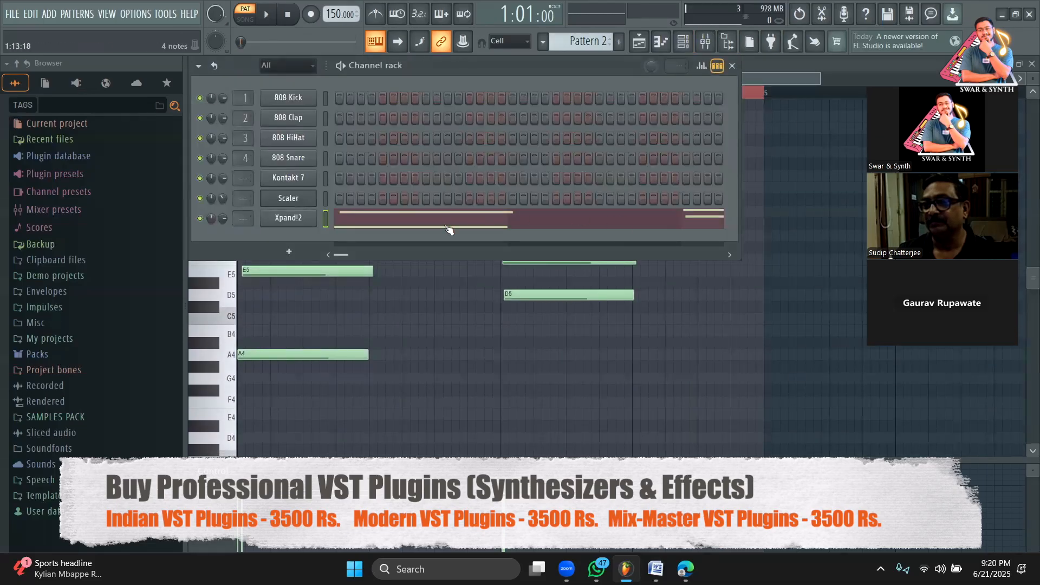
{"action": "left_click", "coordinate": [305, 219]}
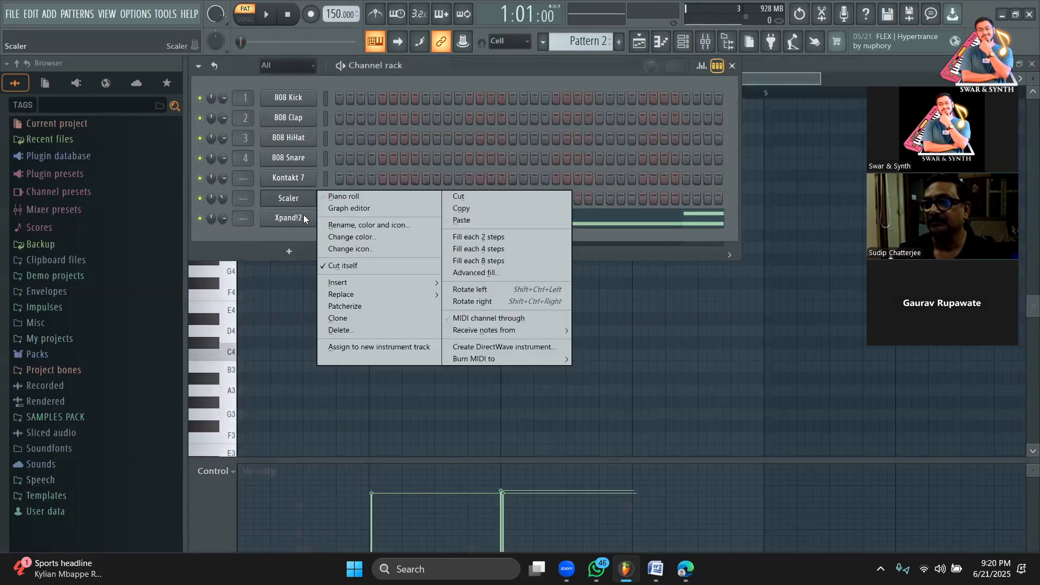
{"action": "left_click", "coordinate": [342, 330]}
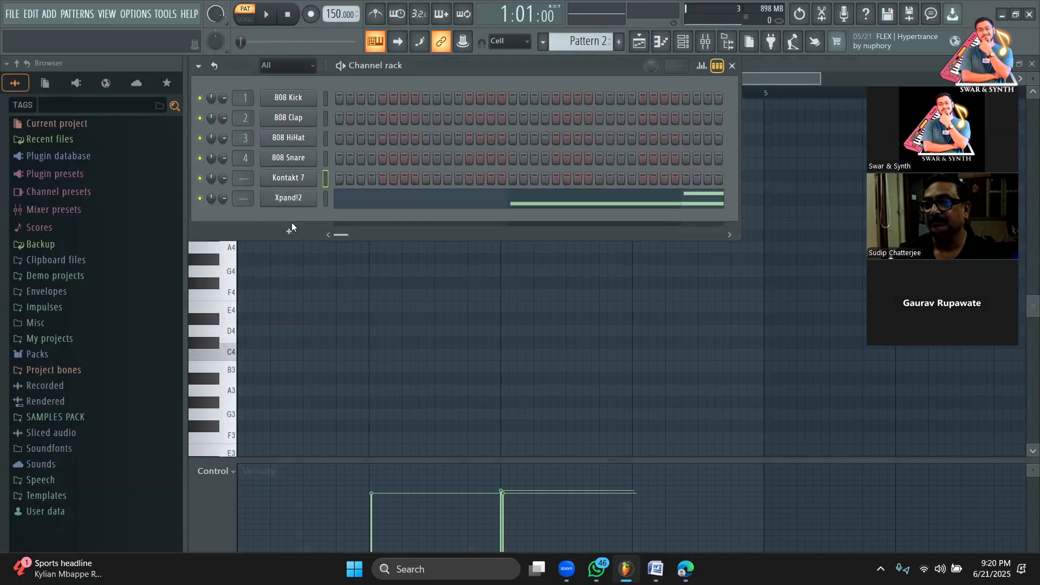
{"action": "left_click", "coordinate": [291, 237]}
{"action": "left_click", "coordinate": [303, 20]}
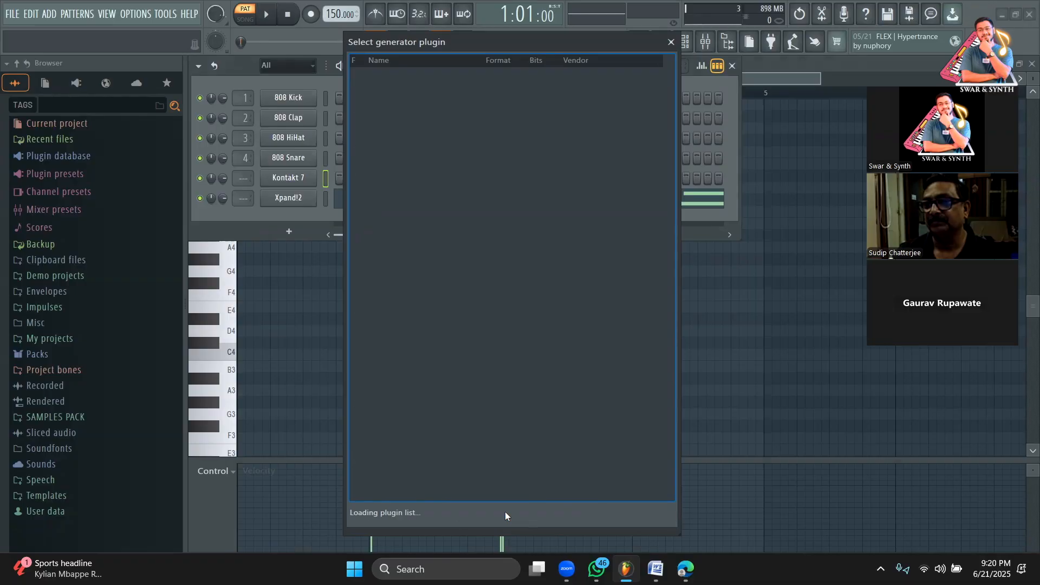
{"action": "left_click", "coordinate": [506, 512]}
{"action": "type", "text": "sc"}
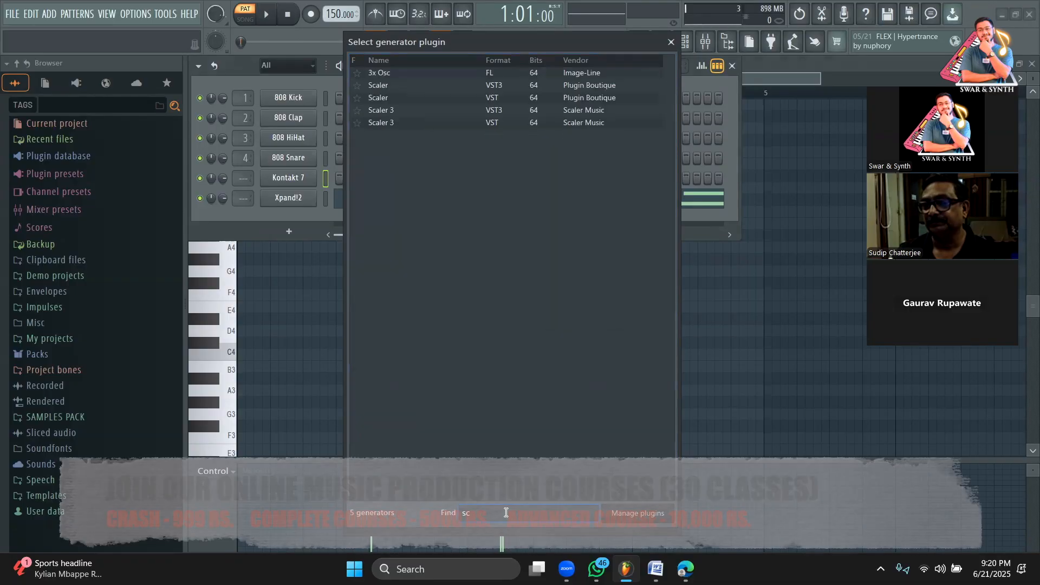
{"action": "double_click", "coordinate": [478, 101]}
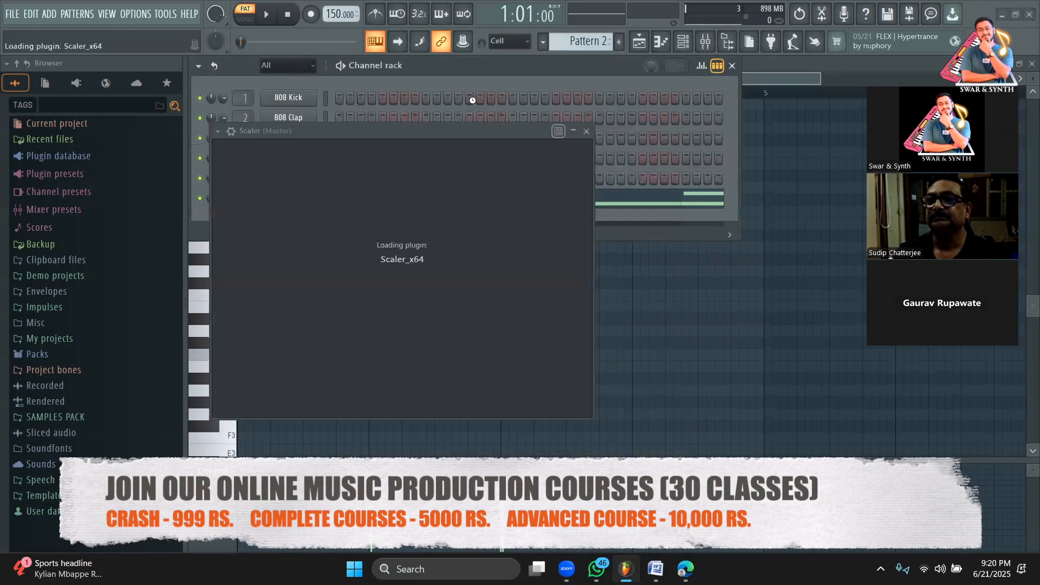
Filter Scaler's scales to note A, choose the Major scale, and place A maj and B min in progression slots 1 and 5
{"action": "left_click", "coordinate": [525, 247]}
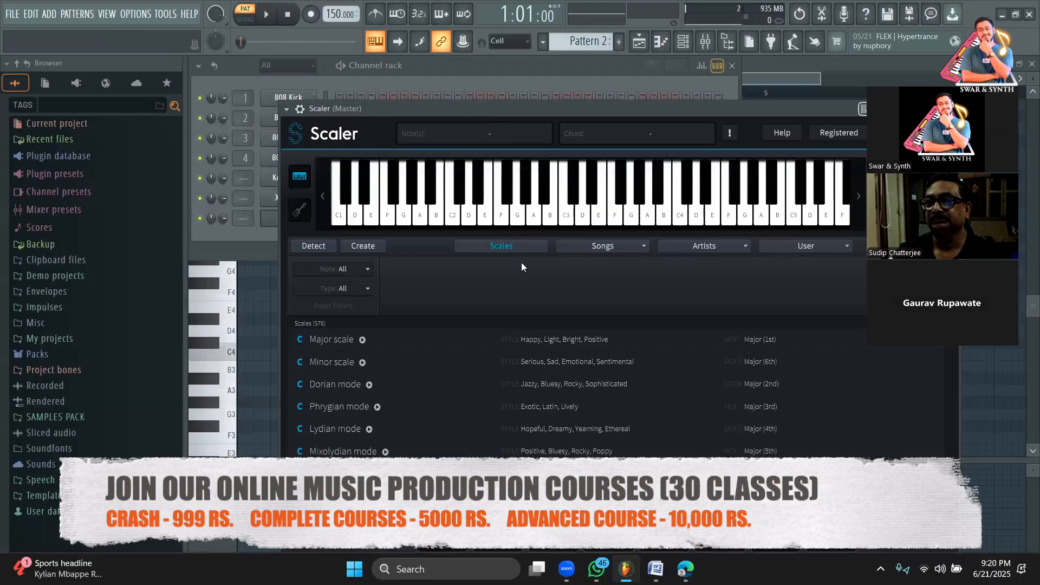
{"action": "left_click", "coordinate": [342, 269]}
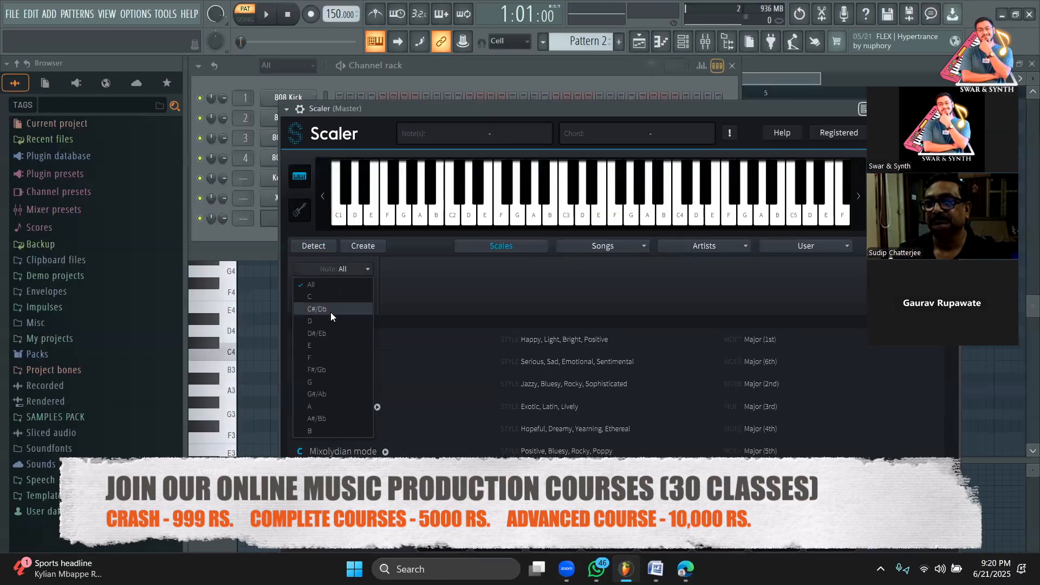
{"action": "left_click", "coordinate": [309, 407]}
{"action": "left_click", "coordinate": [369, 342]}
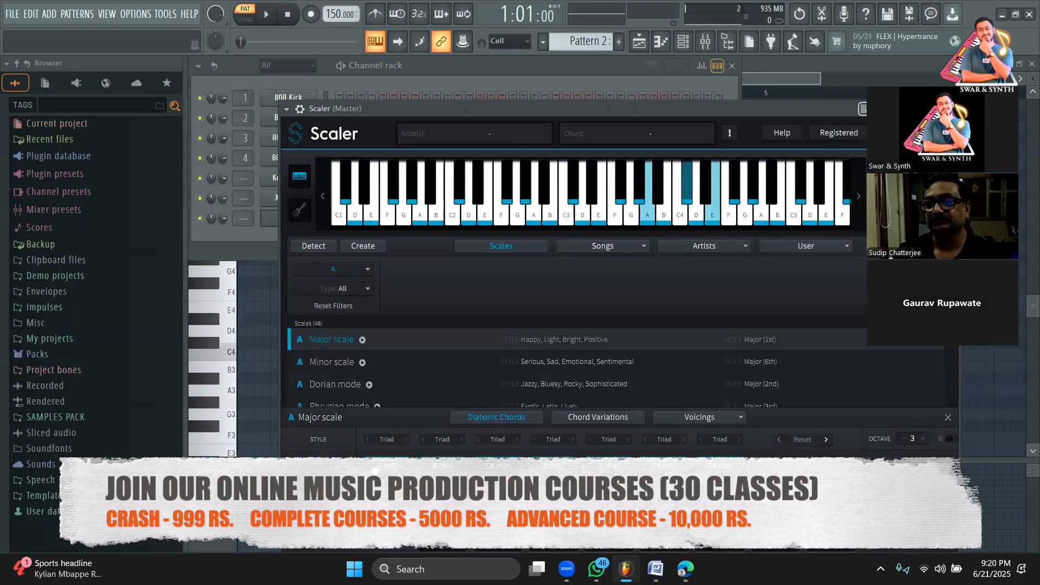
{"action": "left_click_drag", "start_coordinate": [439, 479], "coordinate": [664, 530]}
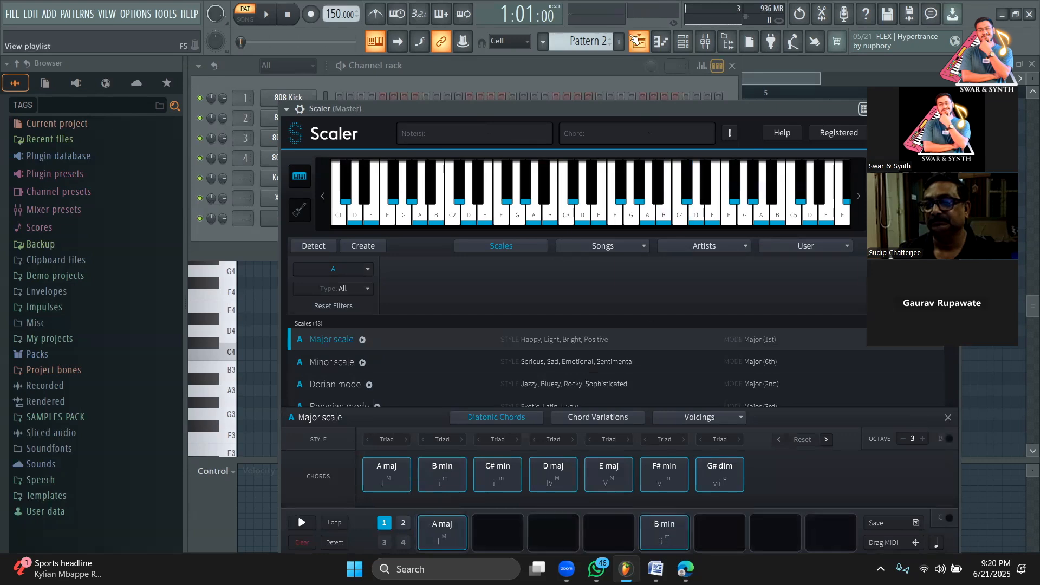
Transfer the progression as MIDI to the Scaler channel, clear the Xpand!2 channel's notes, and open Scaler's piano roll
{"action": "left_click_drag", "start_coordinate": [618, 105], "coordinate": [689, 81]}
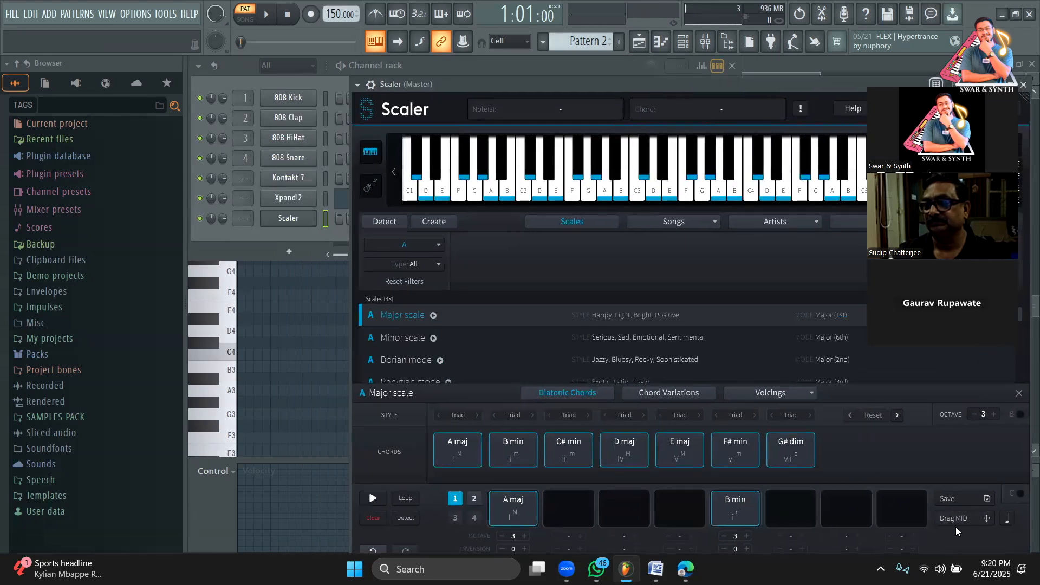
{"action": "left_click", "coordinate": [295, 229]}
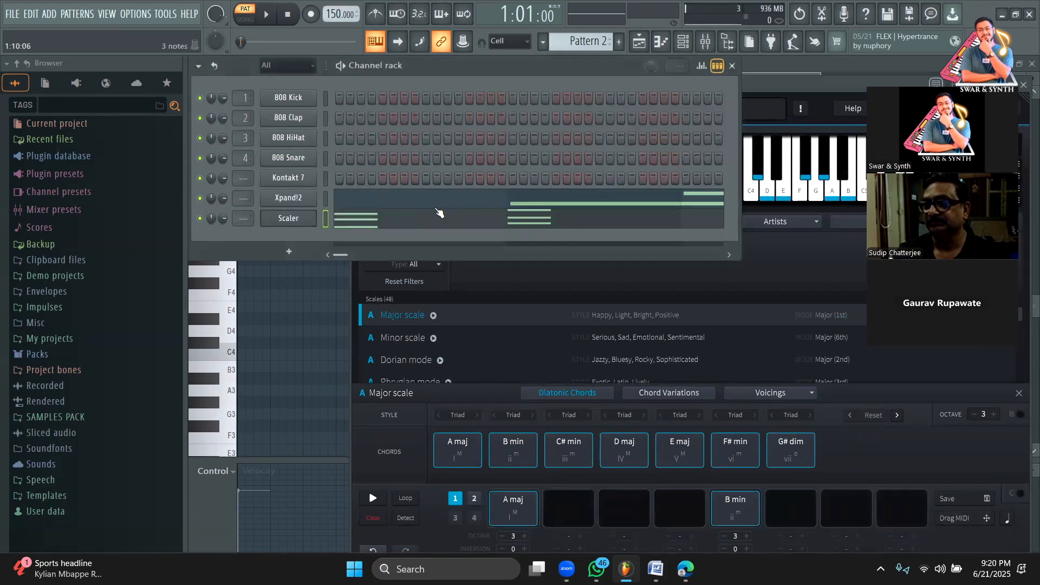
{"action": "right_click", "coordinate": [316, 192]}
{"action": "left_click", "coordinate": [511, 199]}
{"action": "left_click", "coordinate": [486, 222]}
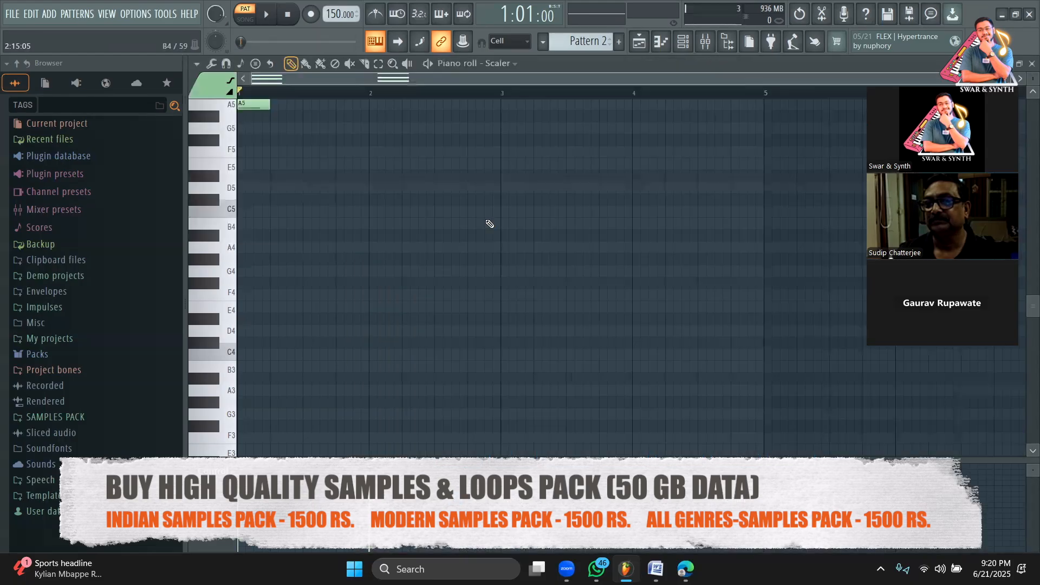
Lengthen all the notes of both chords so each chord fills one full bar
{"action": "scroll", "coordinate": [305, 211], "scroll_direction": "up", "scroll_amount": 5}
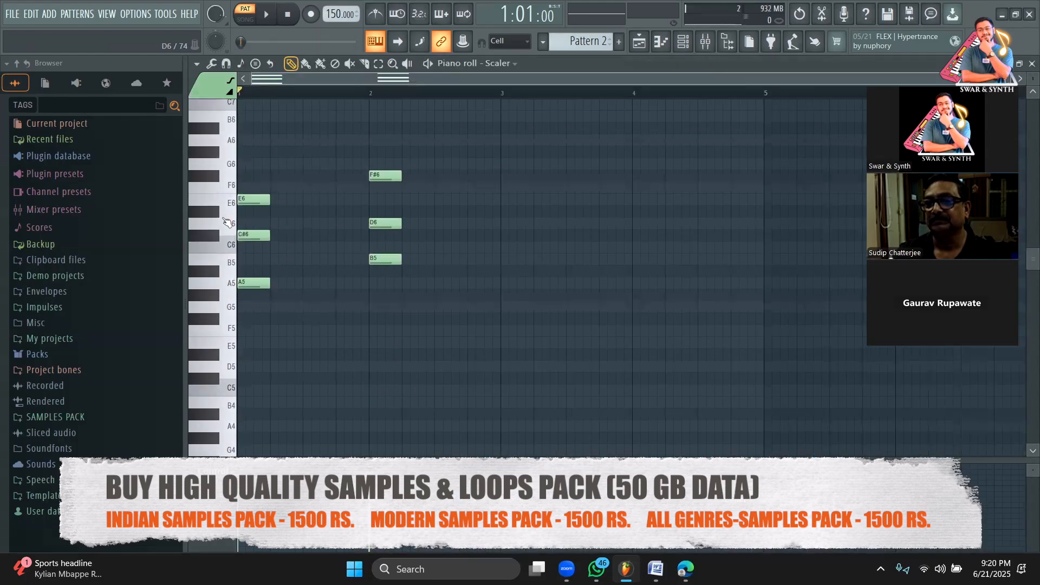
{"action": "key", "text": "ctrl+a"}
{"action": "left_click_drag", "start_coordinate": [271, 202], "coordinate": [368, 205]}
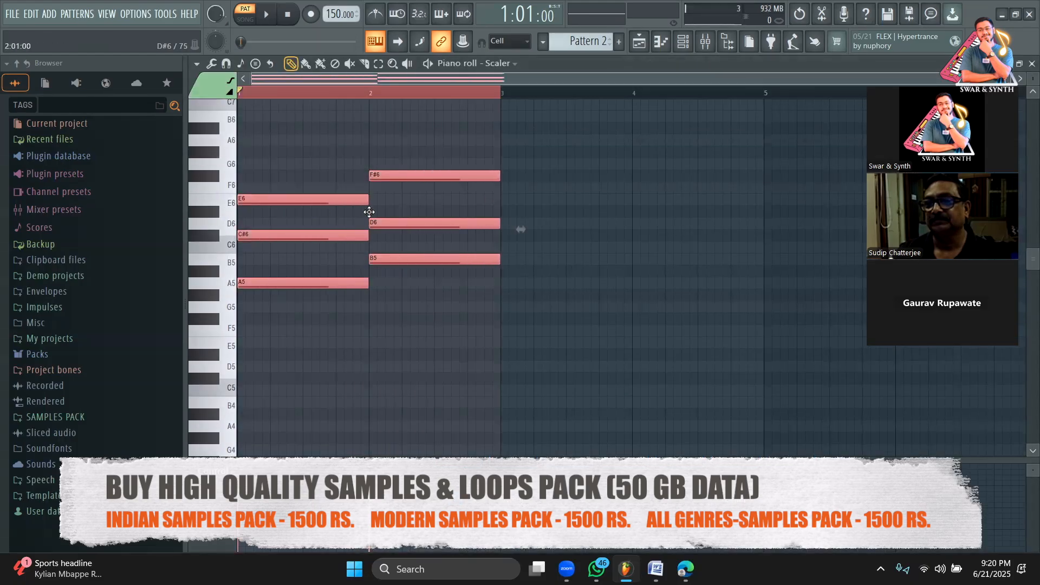
{"action": "left_click", "coordinate": [406, 291]}
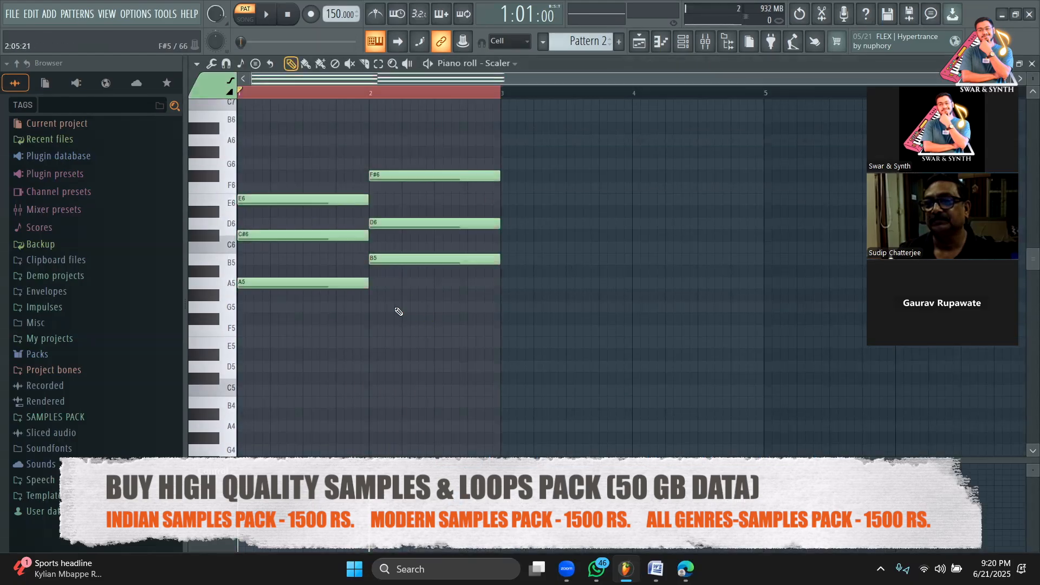
Replace the C#6 note of the first chord with a one-bar A6 note
{"action": "right_click", "coordinate": [295, 239]}
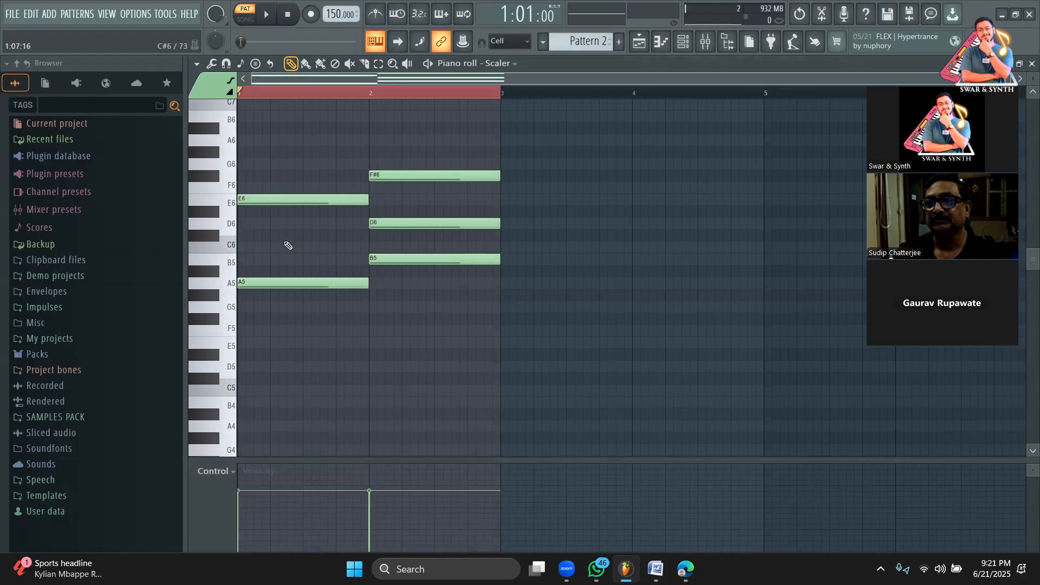
{"action": "left_click", "coordinate": [250, 141]}
{"action": "left_click_drag", "start_coordinate": [252, 144], "coordinate": [244, 143]}
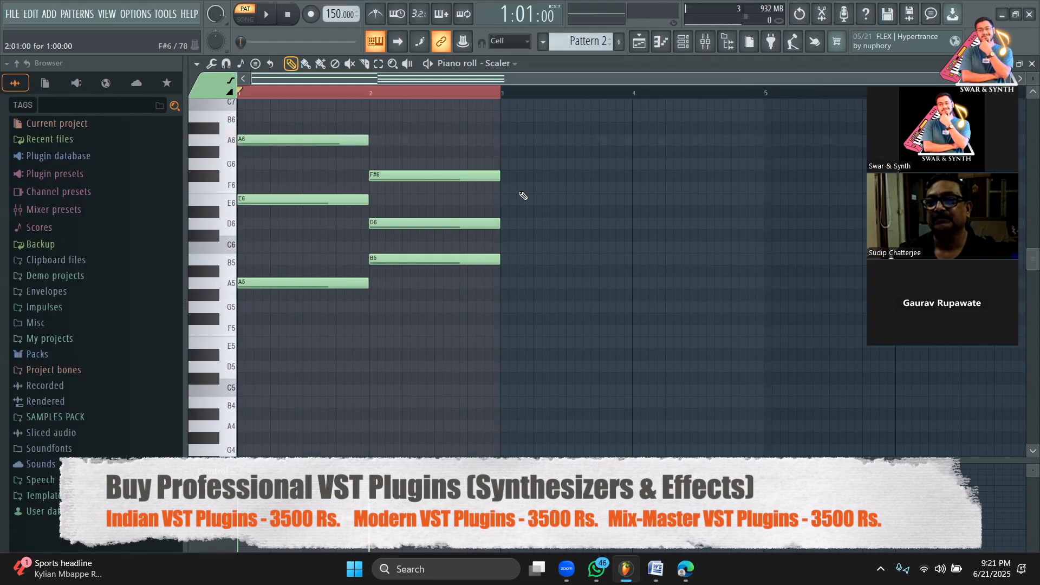
Replace the D6 note of the second chord with a one-bar B6 note and play back the pattern
{"action": "scroll", "coordinate": [735, 239], "scroll_direction": "up", "scroll_amount": 2}
{"action": "scroll", "coordinate": [735, 239], "scroll_direction": "up", "scroll_amount": 2}
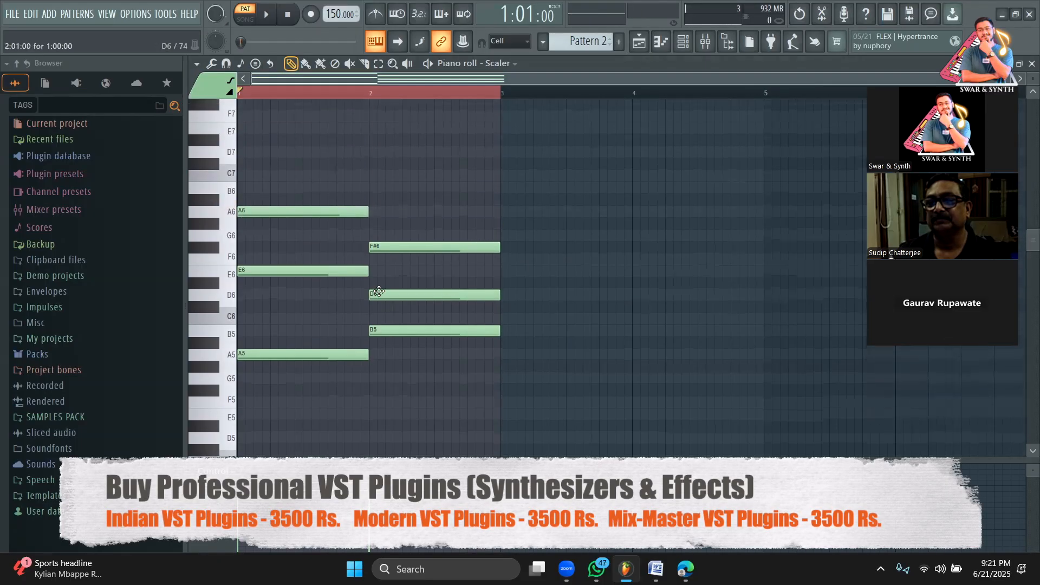
{"action": "left_click", "coordinate": [378, 296]}
{"action": "right_click", "coordinate": [378, 295]}
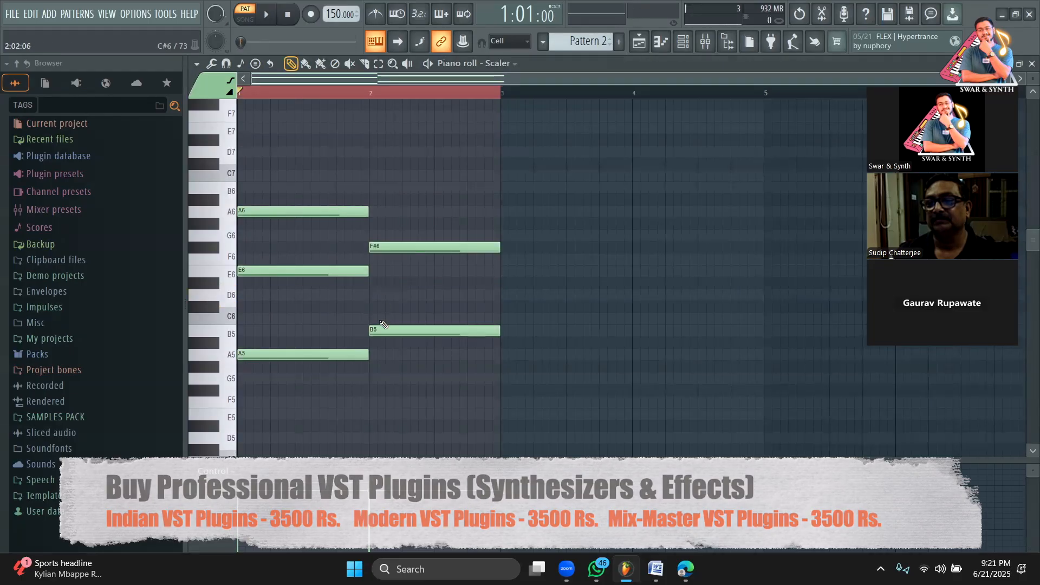
{"action": "left_click", "coordinate": [388, 188]}
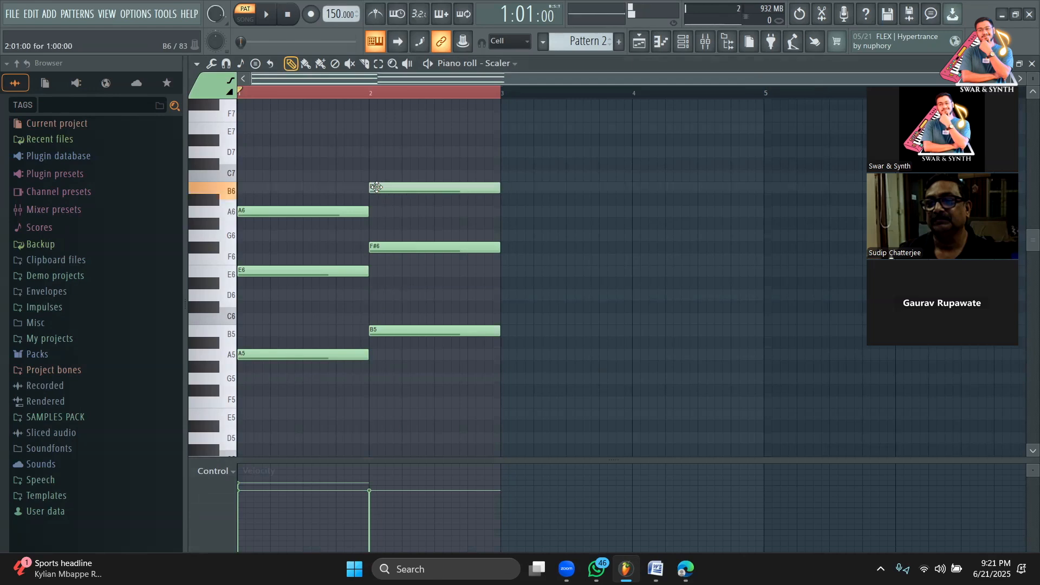
{"action": "key", "text": "space"}
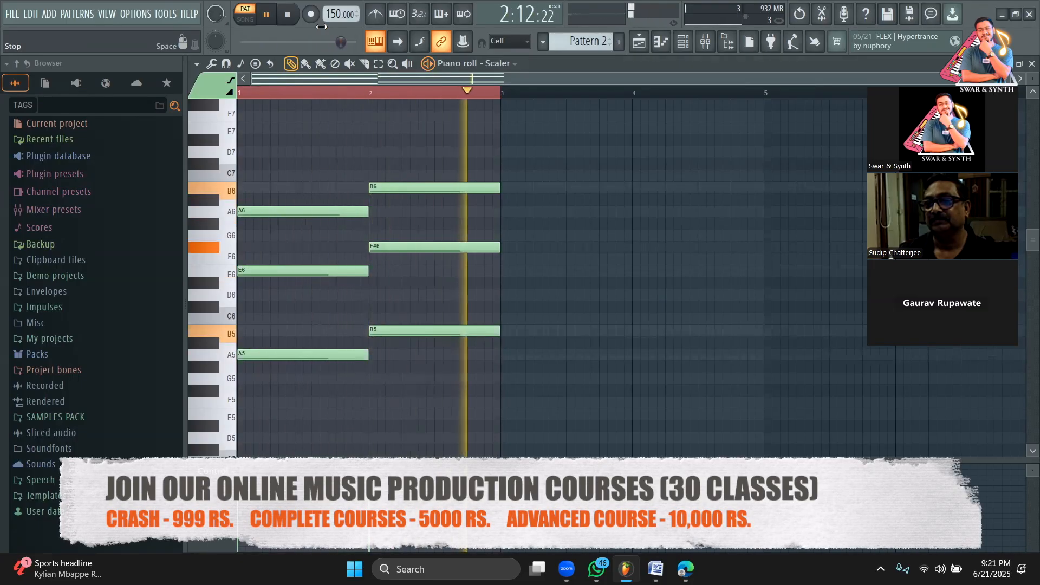
{"action": "key", "text": "space"}
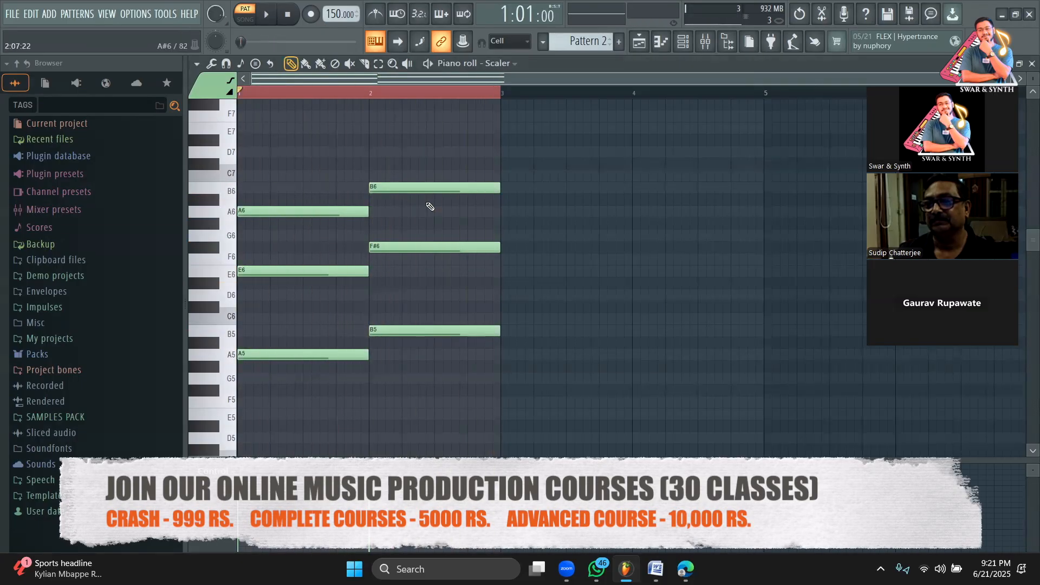
Move all the chord notes down one octave, starting the chords on A4 and B4, and start playback of the pattern
{"action": "key", "text": "ctrl+a"}
{"action": "scroll", "coordinate": [256, 247], "scroll_direction": "down", "scroll_amount": 3}
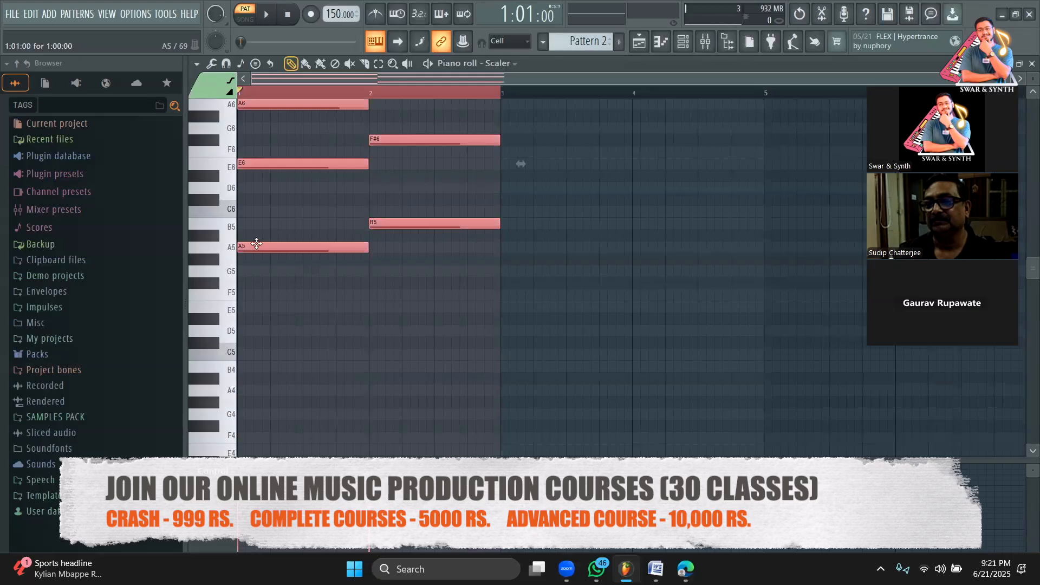
{"action": "scroll", "coordinate": [250, 297], "scroll_direction": "down", "scroll_amount": 2}
{"action": "left_click_drag", "start_coordinate": [244, 171], "coordinate": [243, 386]}
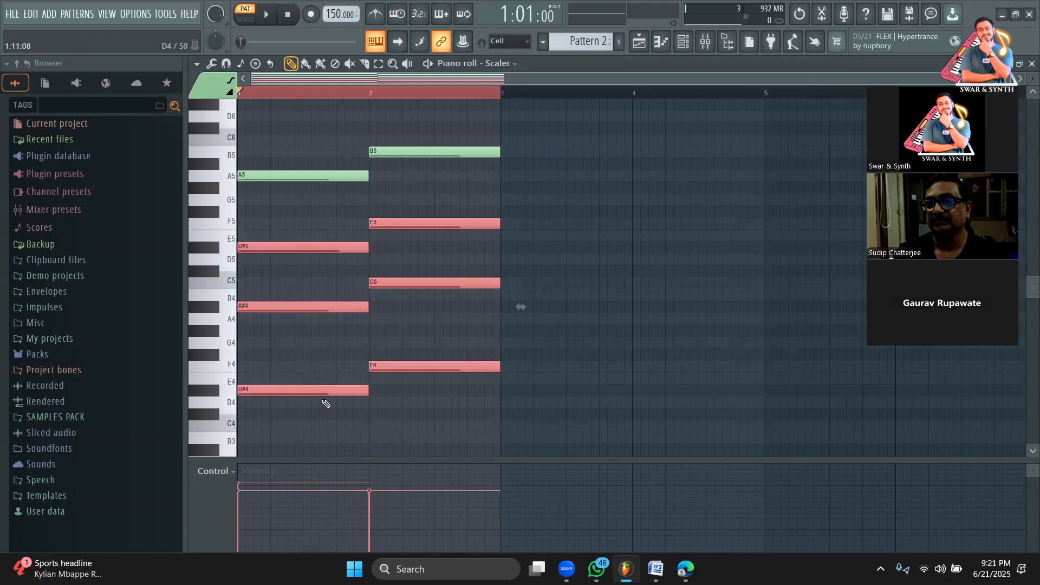
{"action": "key", "text": "ctrl+z"}
{"action": "left_click_drag", "start_coordinate": [262, 176], "coordinate": [259, 320]}
{"action": "key", "text": "space"}
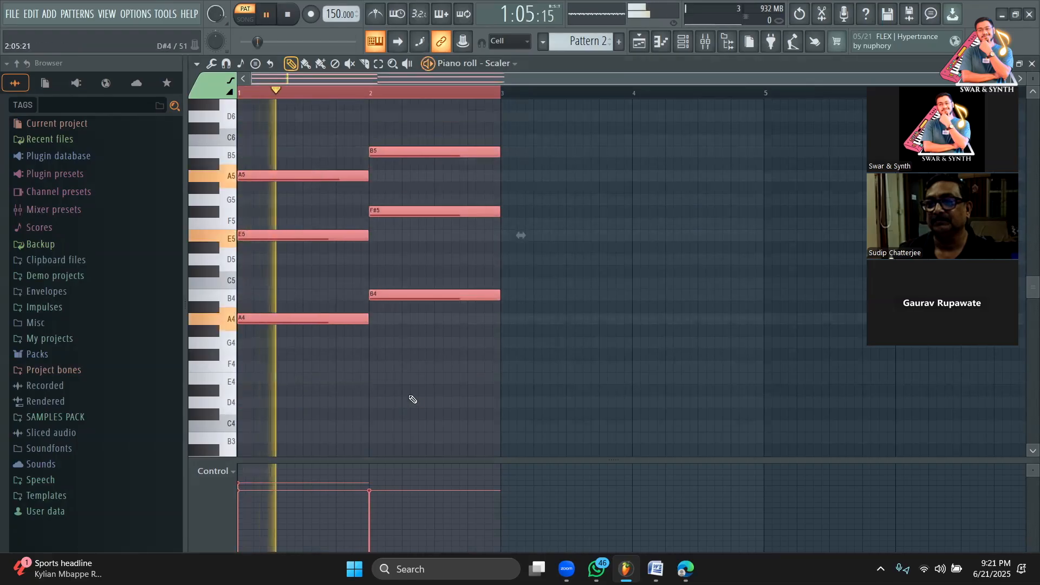
{"action": "scroll", "coordinate": [428, 390], "scroll_direction": "up", "scroll_amount": 4}
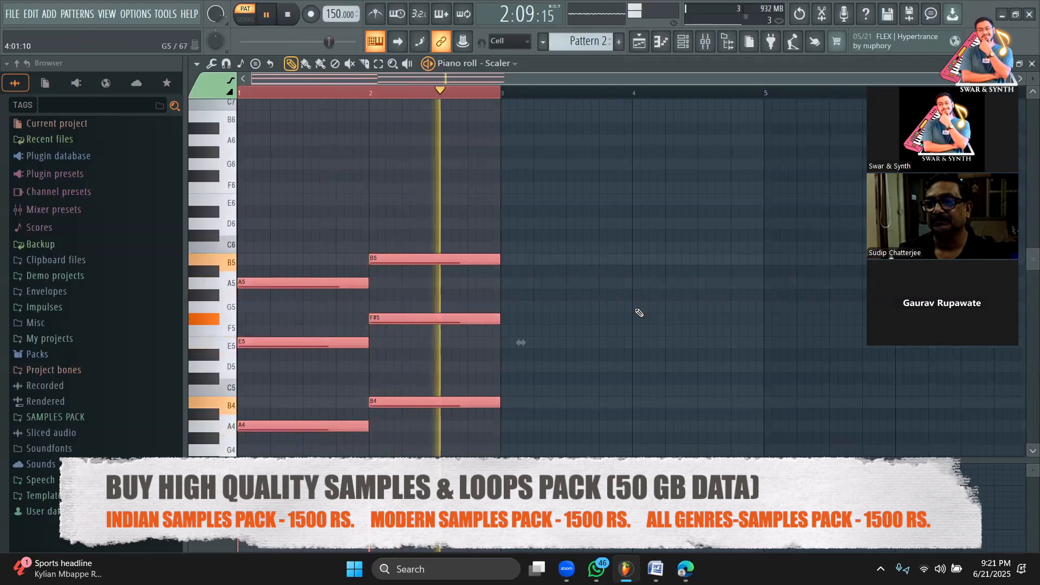
{"action": "scroll", "coordinate": [639, 313], "scroll_direction": "down", "scroll_amount": 3}
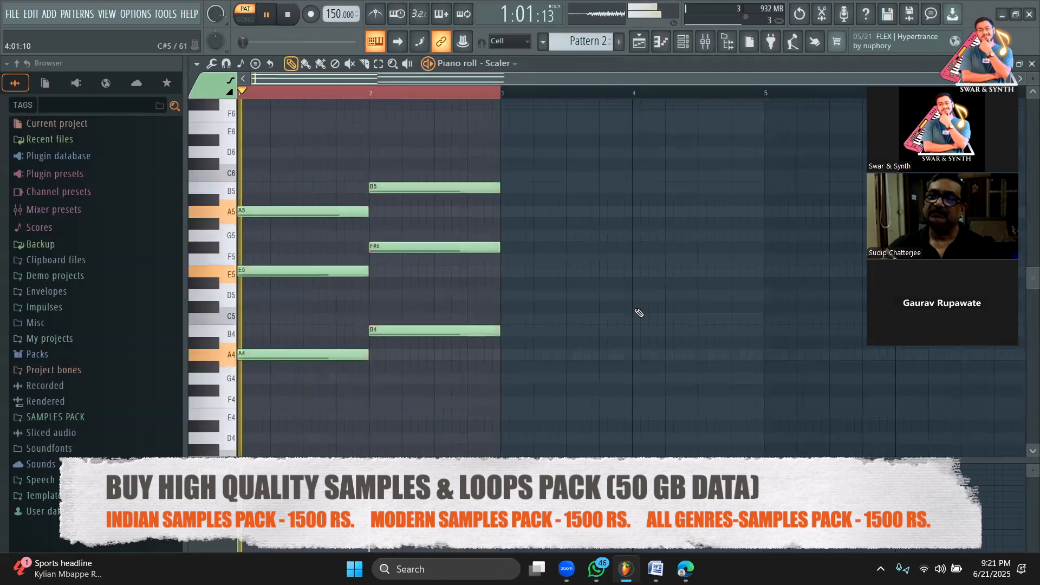
Switch Scaler's internal sound to the DreamOn pad while the pattern plays, and close the Scaler window
{"action": "left_click", "coordinate": [685, 42]}
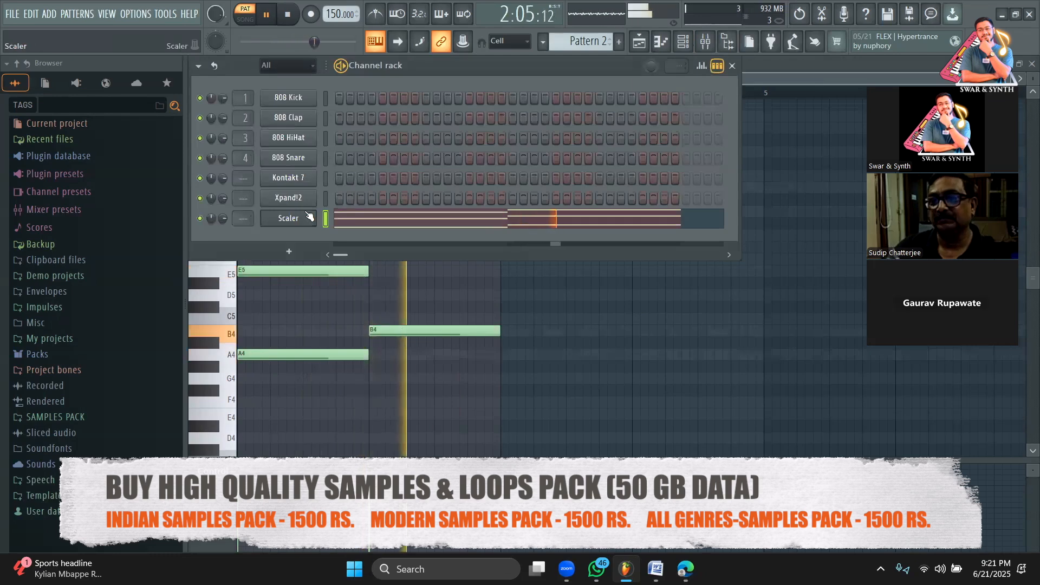
{"action": "left_click", "coordinate": [288, 218]}
{"action": "left_click_drag", "start_coordinate": [695, 87], "coordinate": [508, 85]}
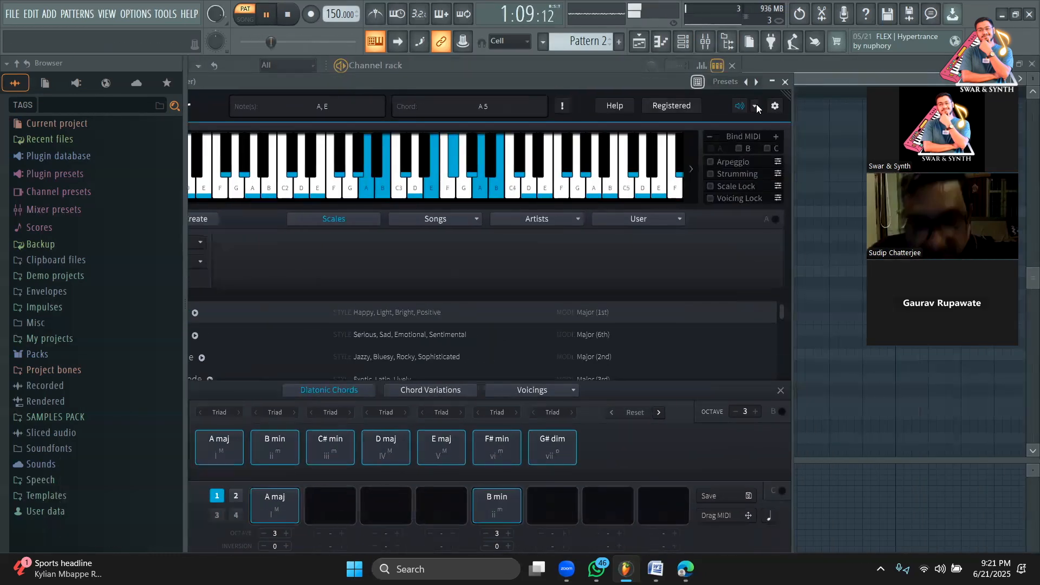
{"action": "left_click", "coordinate": [755, 106]}
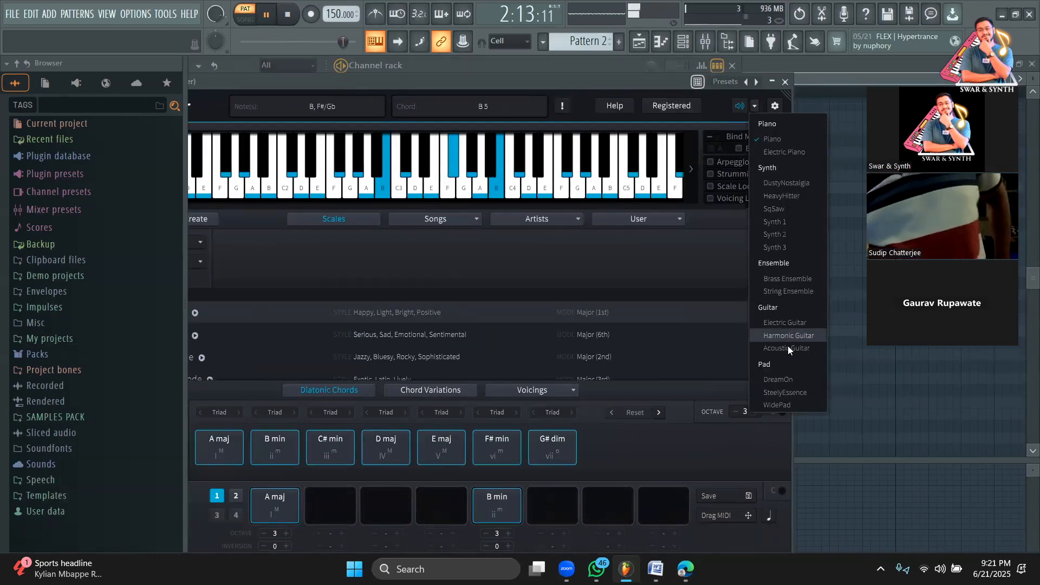
{"action": "left_click", "coordinate": [790, 374]}
{"action": "left_click", "coordinate": [785, 82]}
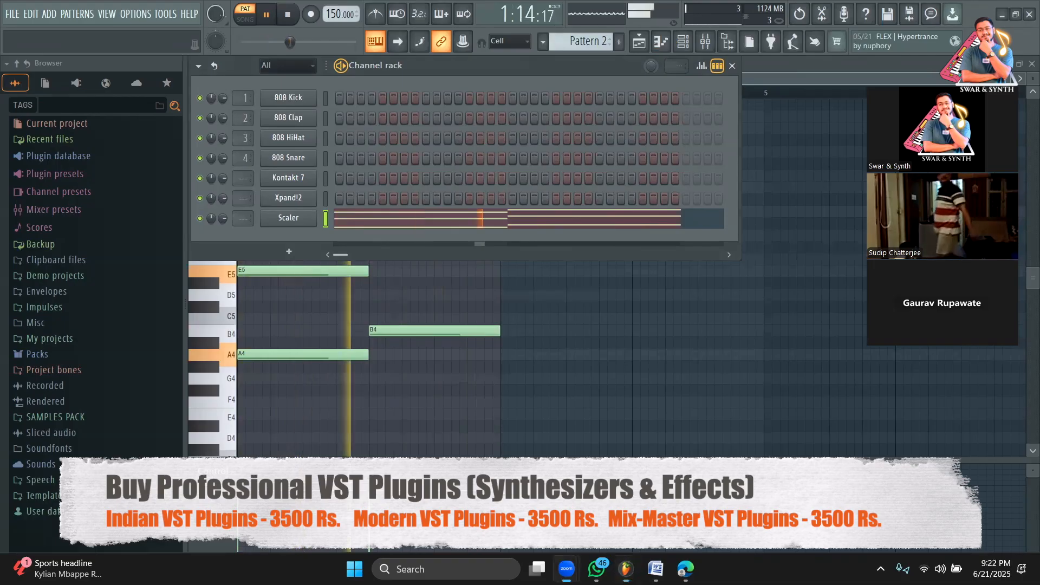
Switch to WhatsApp, send the copied Zoom meeting link with its embedded passcode to the waiting student's chat, and close WhatsApp
{"action": "left_click", "coordinate": [597, 569]}
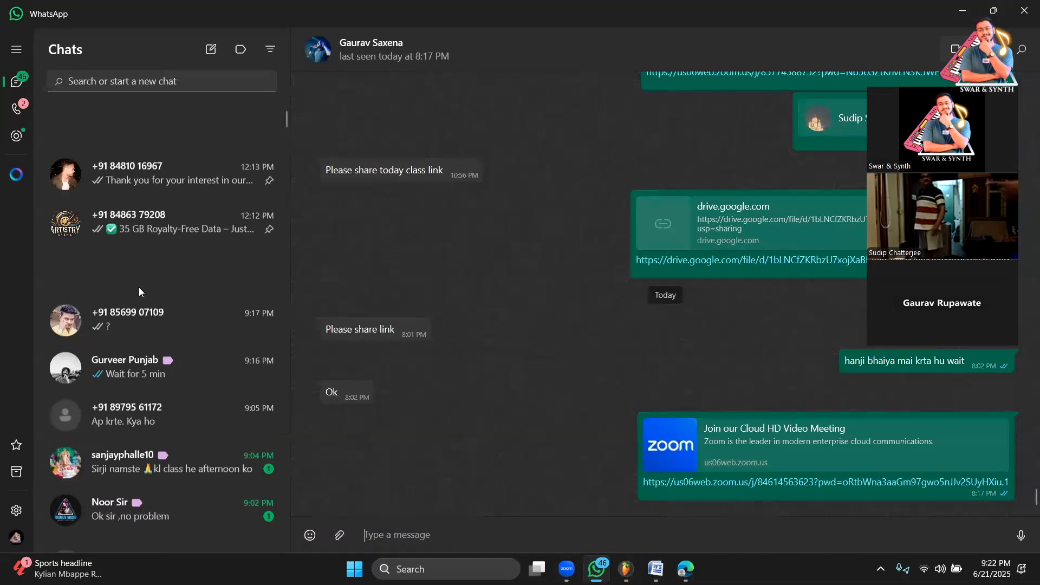
{"action": "left_click", "coordinate": [142, 380]}
{"action": "key", "text": "ctrl+v"}
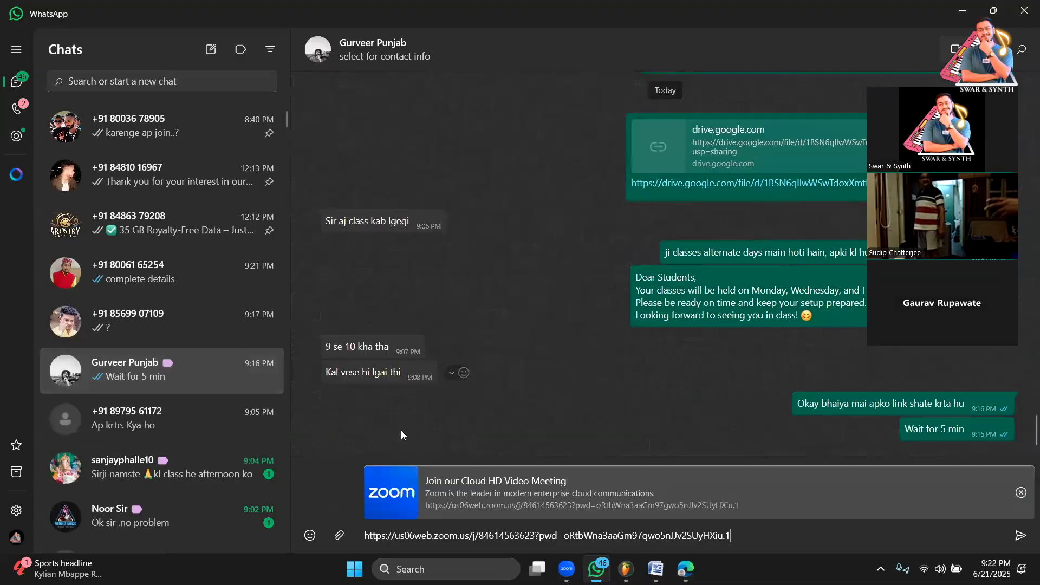
{"action": "key", "text": "Return"}
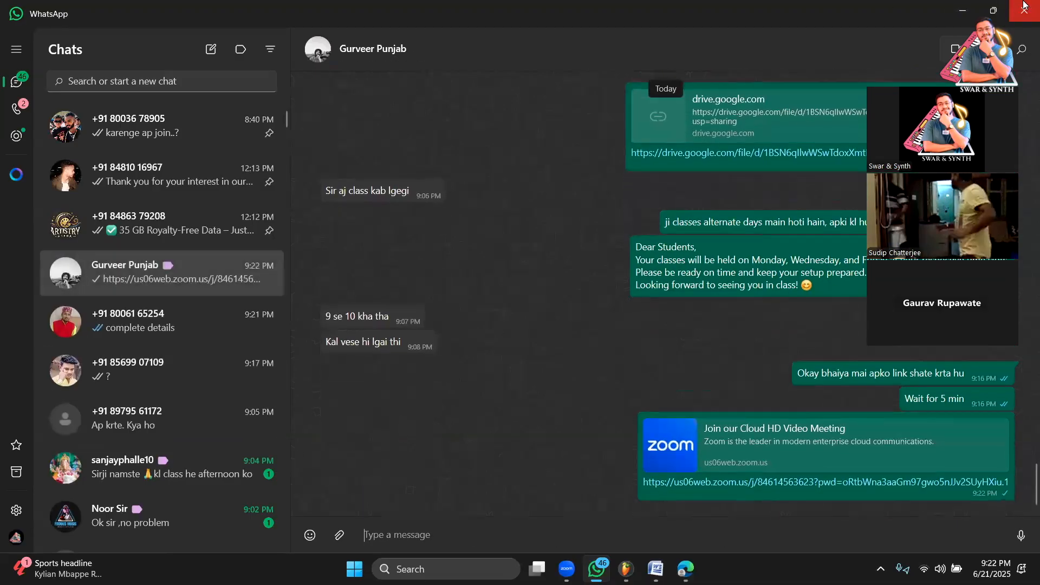
{"action": "left_click", "coordinate": [1023, 5]}
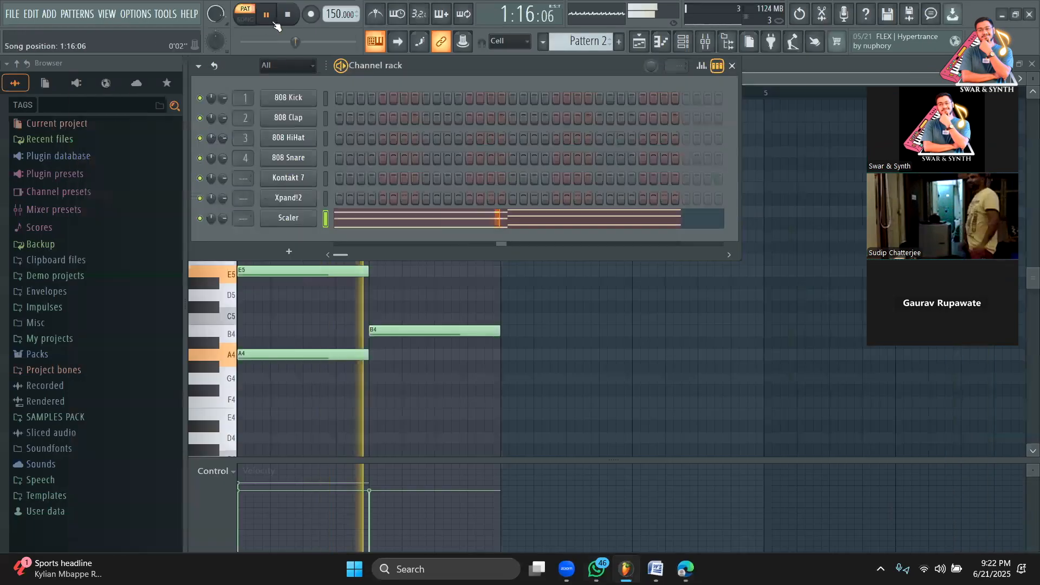
Stop playback, then add a BooBass channel to the rack and open its piano roll
{"action": "key", "text": "space"}
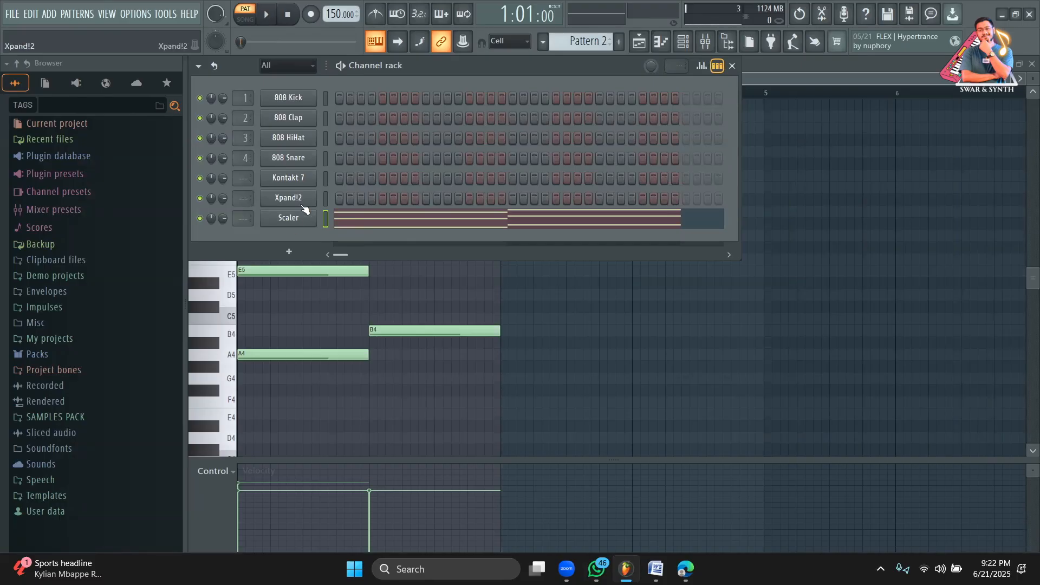
{"action": "left_click", "coordinate": [290, 253]}
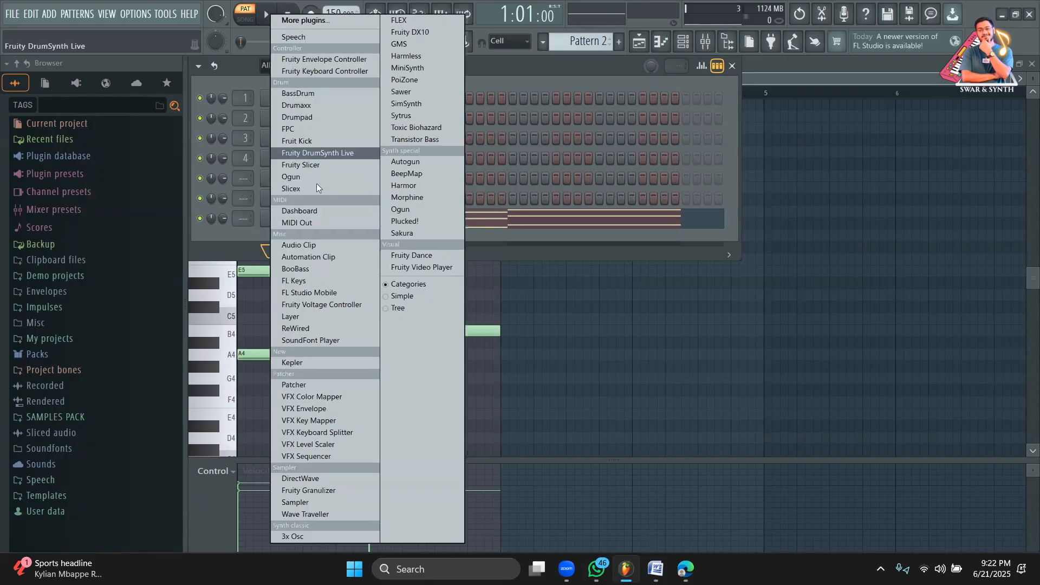
{"action": "left_click", "coordinate": [312, 270]}
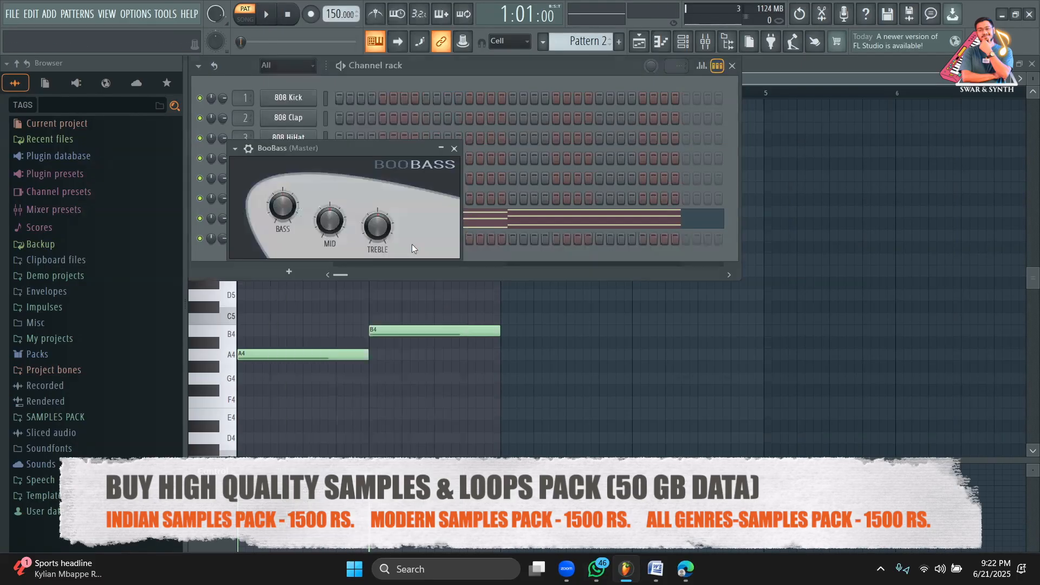
{"action": "left_click", "coordinate": [517, 258]}
{"action": "left_click", "coordinate": [718, 65]}
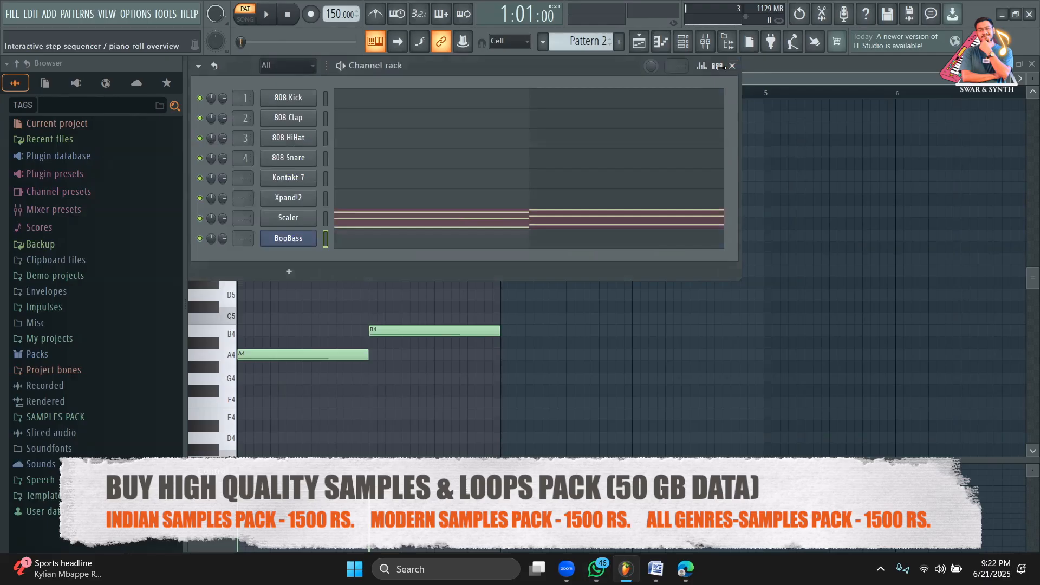
{"action": "left_click", "coordinate": [470, 245]}
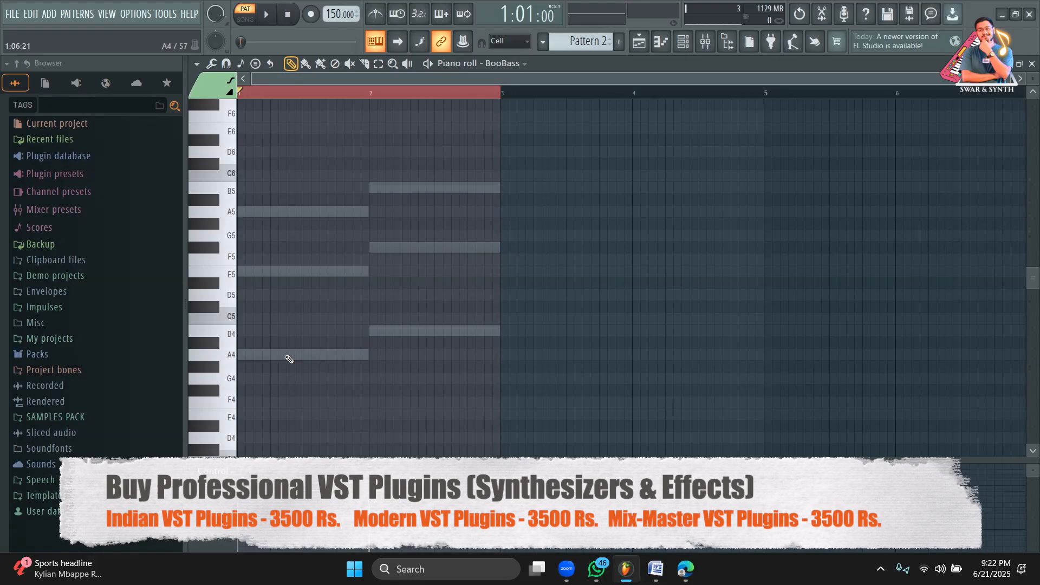
Draw one-bar BooBass notes on E4 in bar 1 and A3 in bar 2, beneath the ghosted chord notes
{"action": "left_click_drag", "start_coordinate": [253, 424], "coordinate": [253, 413]}
{"action": "scroll", "coordinate": [379, 404], "scroll_direction": "down", "scroll_amount": 3}
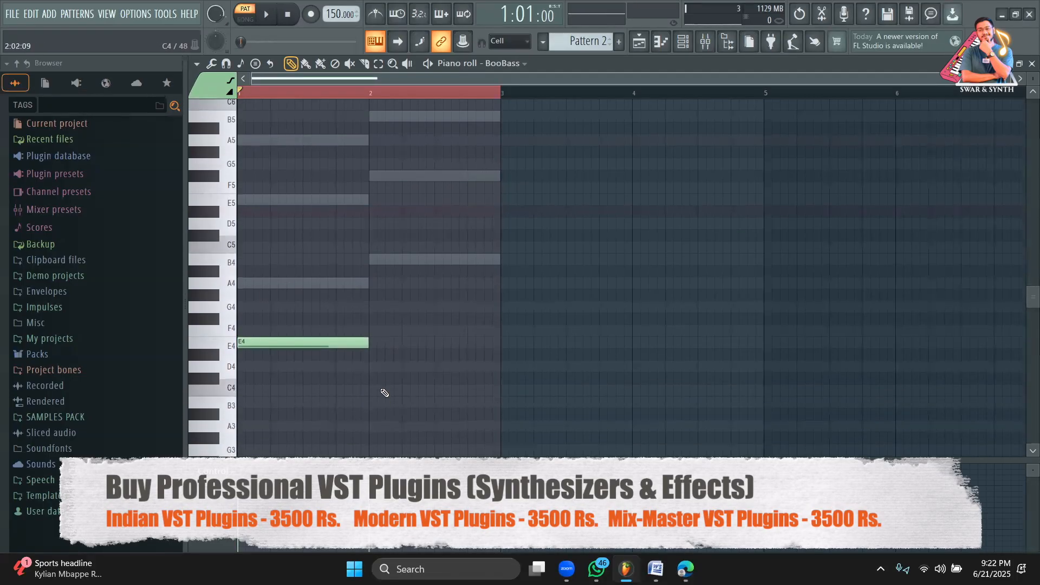
{"action": "mouse_move", "coordinate": [375, 421]}
{"action": "left_mouse_down"}
{"action": "mouse_move", "coordinate": [372, 314]}
{"action": "mouse_move", "coordinate": [372, 424]}
{"action": "left_mouse_up"}
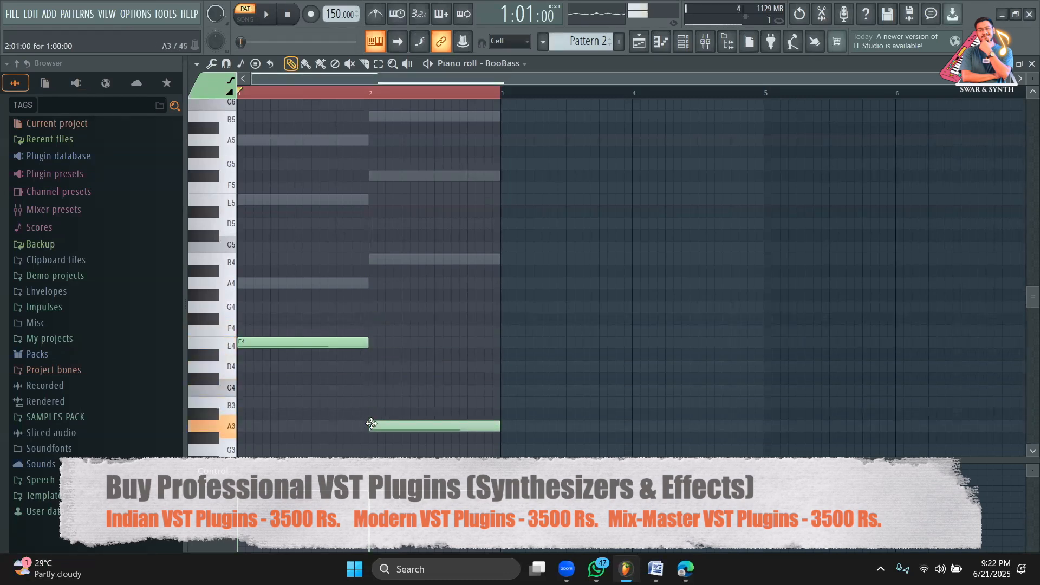
Play the pattern, raise the second bar's bass note to A4, stop playback, and show the channel rack
{"action": "left_click", "coordinate": [266, 14]}
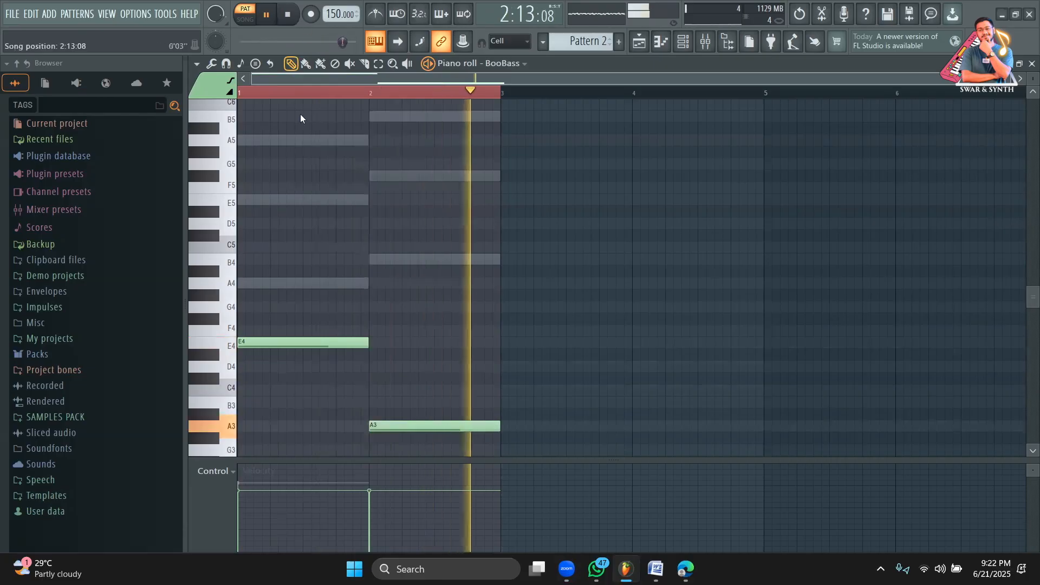
{"action": "left_click_drag", "start_coordinate": [397, 426], "coordinate": [392, 277]}
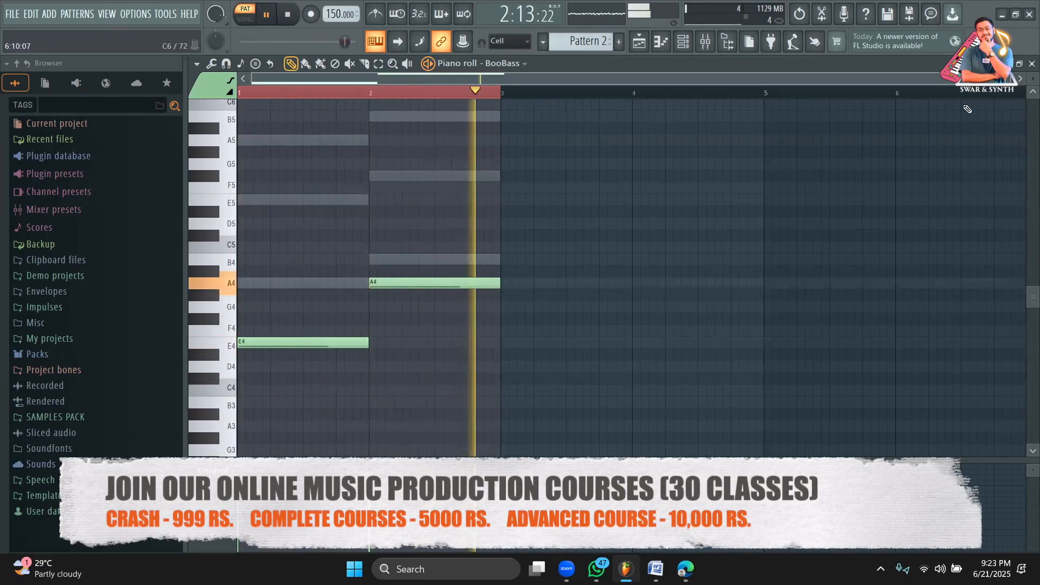
{"action": "left_click", "coordinate": [289, 17]}
{"action": "scroll", "coordinate": [379, 316], "scroll_direction": "up", "scroll_amount": 3}
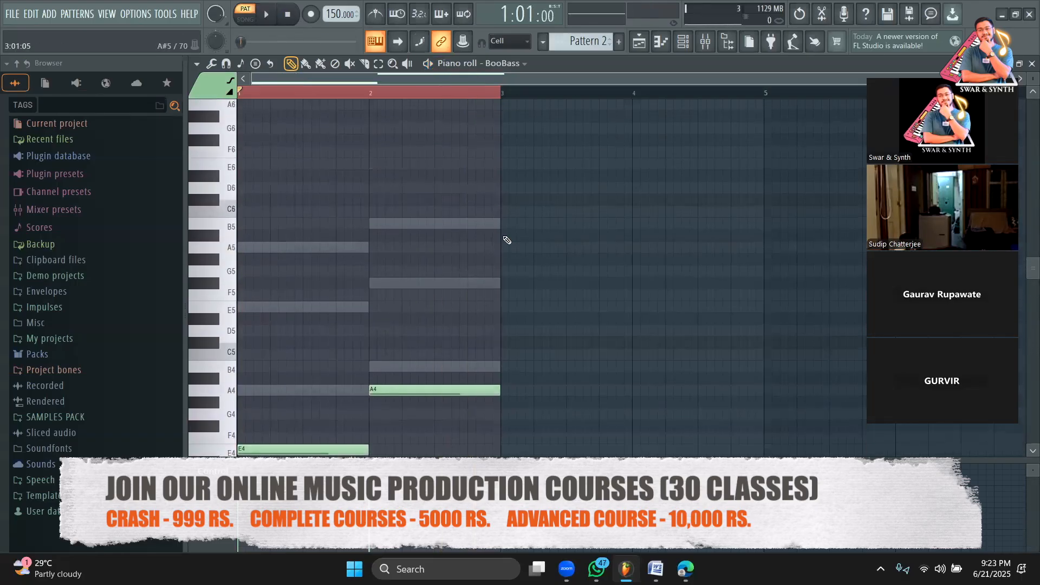
{"action": "left_click", "coordinate": [686, 44]}
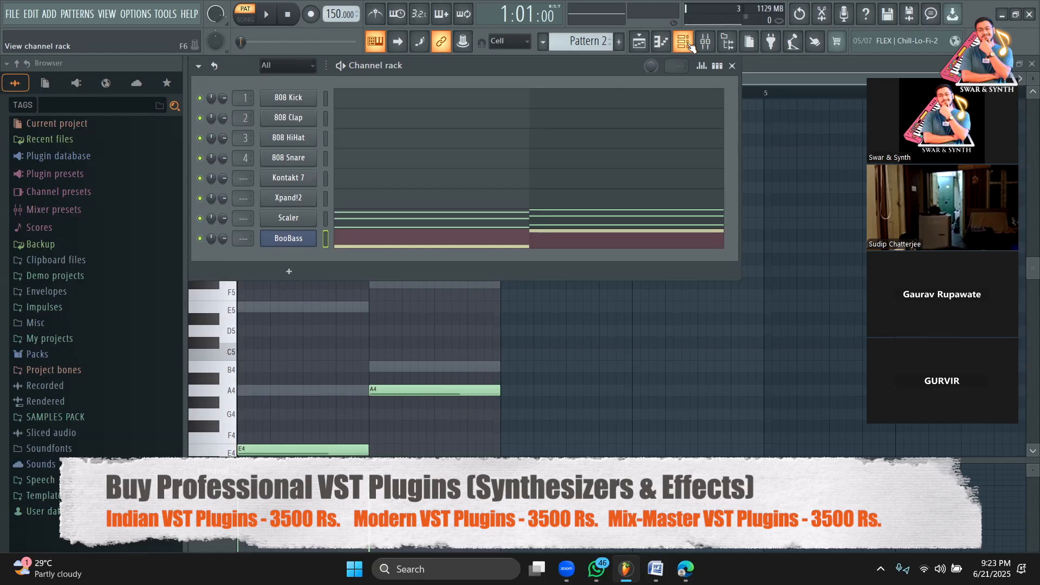
Switch to WhatsApp and send the copied Zoom meeting link with its embedded passcode to another student's chat
{"action": "left_click", "coordinate": [596, 568]}
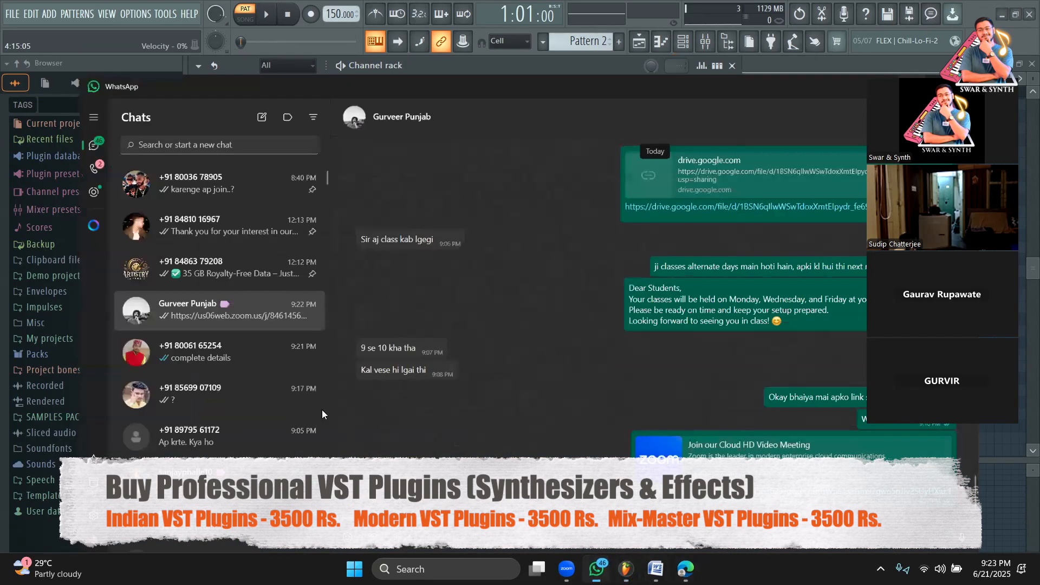
{"action": "left_click", "coordinate": [149, 268]}
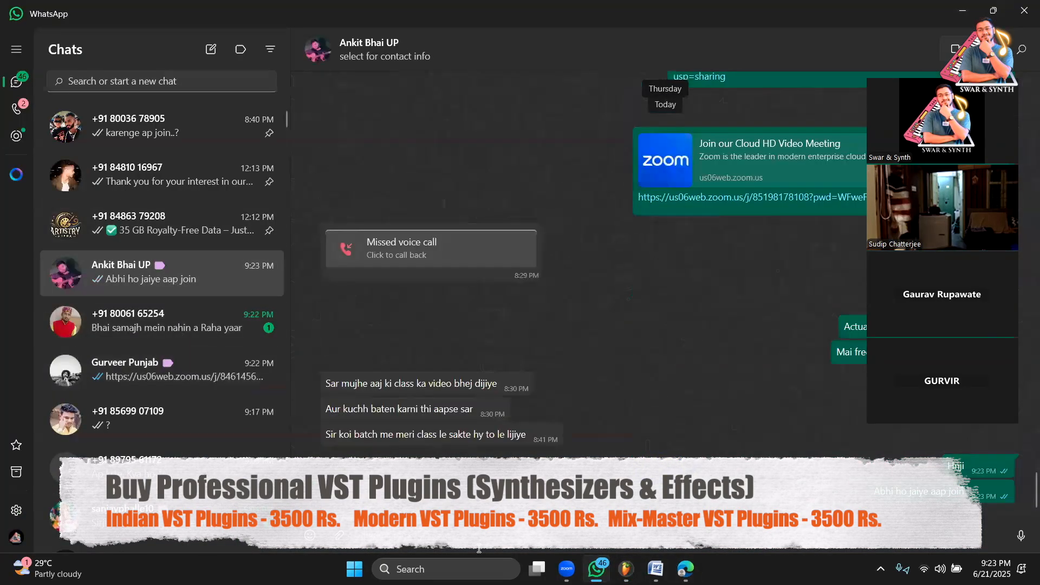
{"action": "key", "text": "ctrl+v"}
{"action": "key", "text": "Return"}
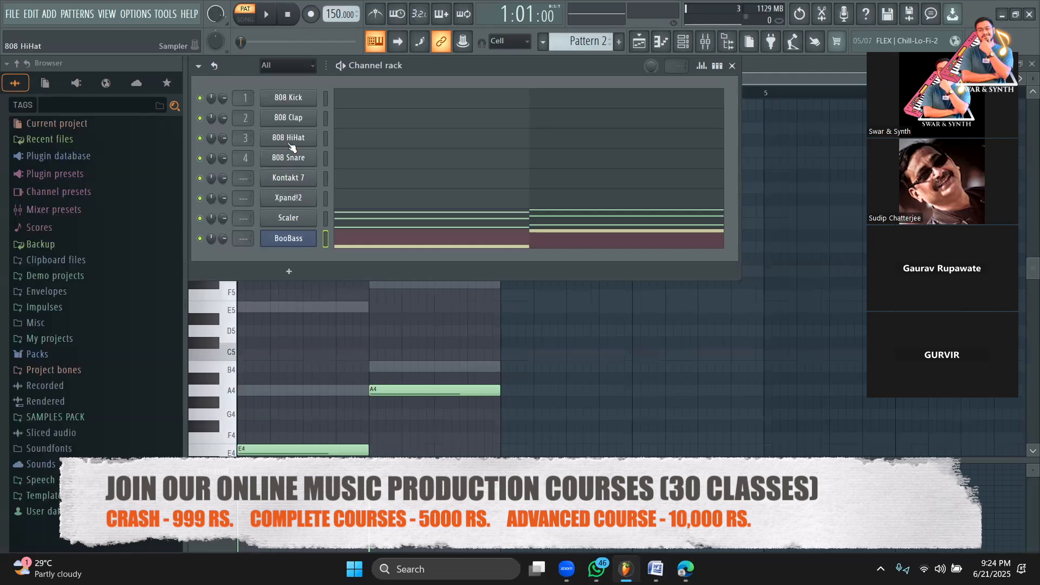
Return to FL Studio, select Pattern 1 with the playlist in view, and display the channel rack as a step sequencer grid
{"action": "left_click", "coordinate": [687, 47]}
{"action": "left_click", "coordinate": [690, 51]}
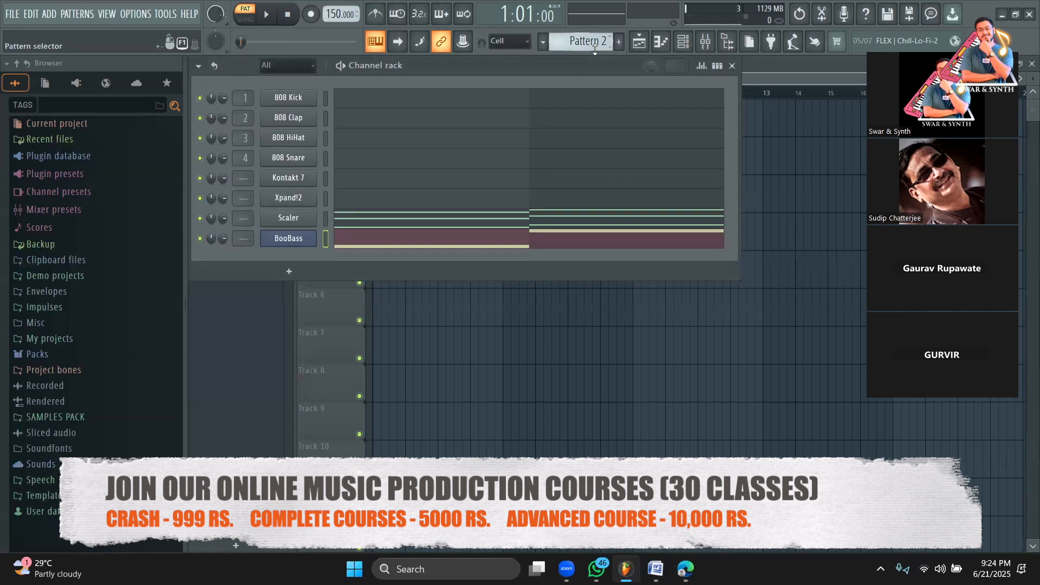
{"action": "scroll", "coordinate": [594, 42], "scroll_direction": "up", "scroll_amount": 1}
{"action": "left_click", "coordinate": [717, 67]}
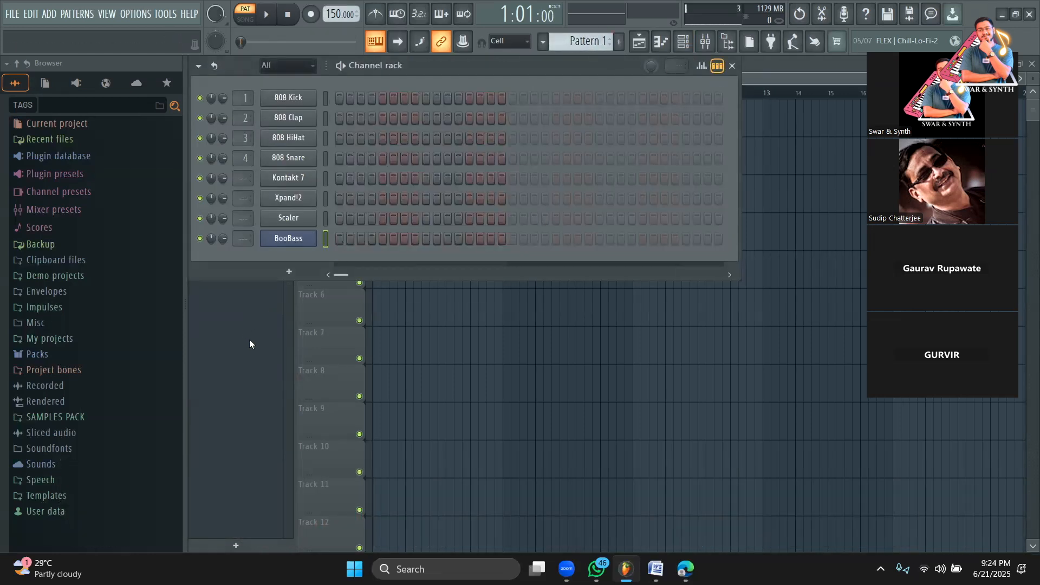
Hide the channel rack and expand the Drums folder inside Packs in the sample browser
{"action": "key", "text": "F6"}
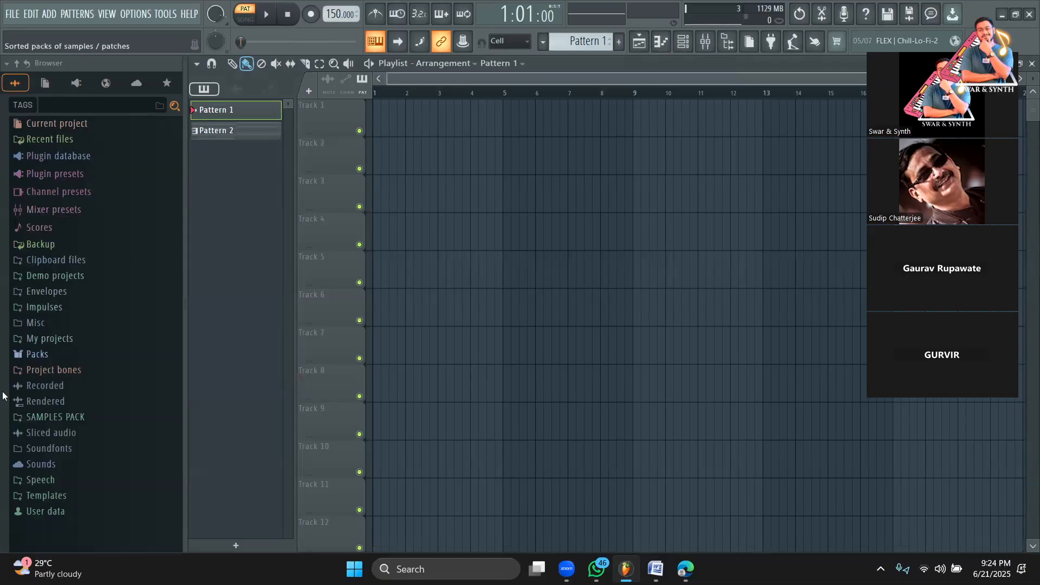
{"action": "left_click", "coordinate": [65, 360]}
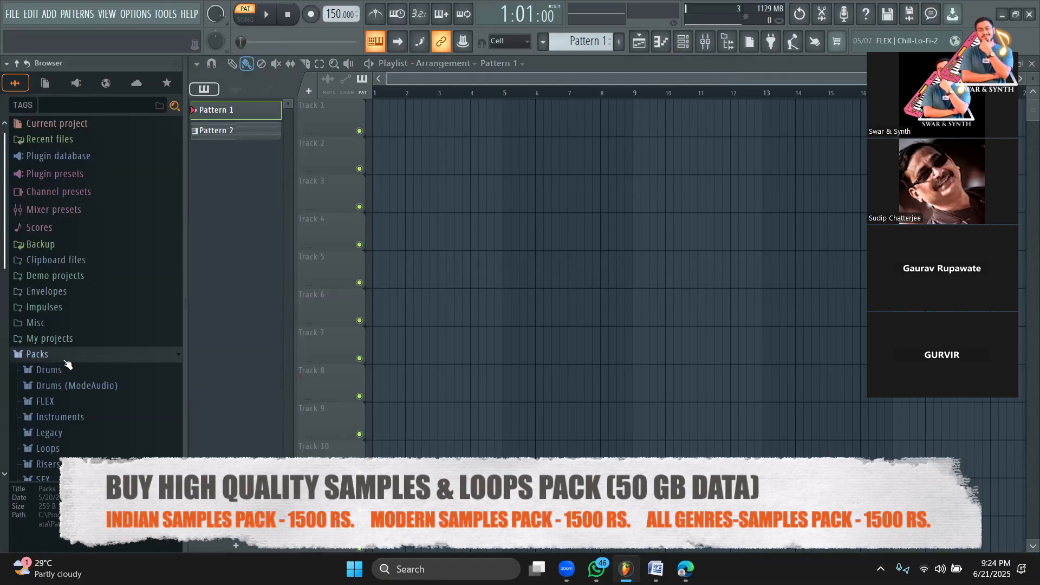
{"action": "left_click", "coordinate": [70, 194]}
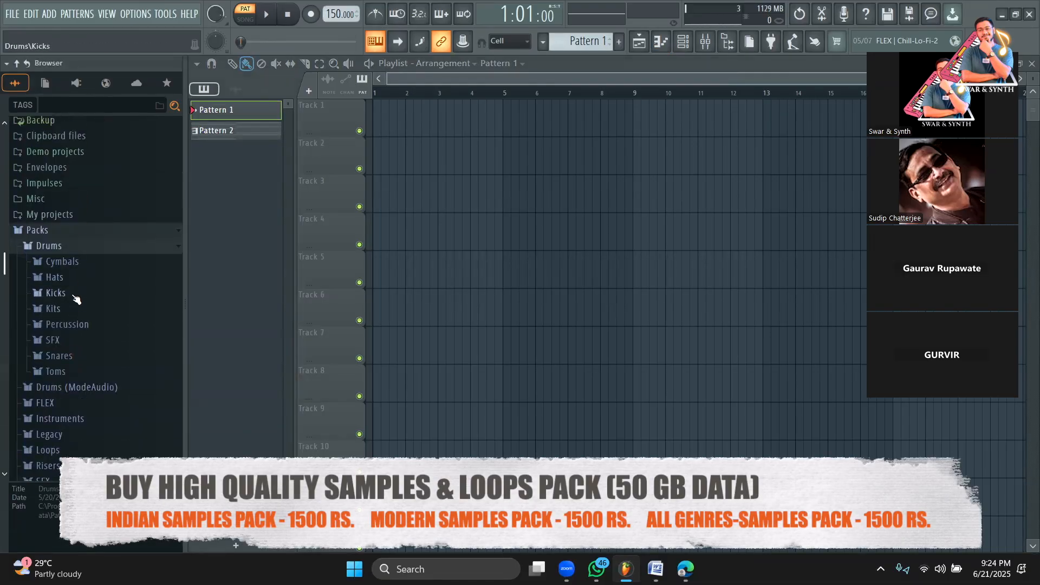